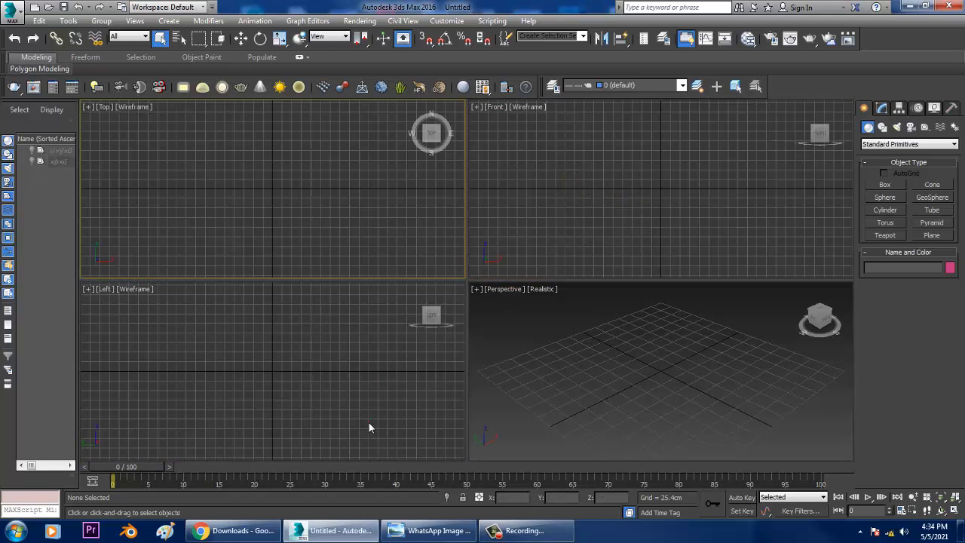
{"action": "left_click", "coordinate": [665, 229]}
{"action": "left_click", "coordinate": [313, 232]}
{"action": "left_click", "coordinate": [317, 361]}
{"action": "left_click", "coordinate": [668, 364]}
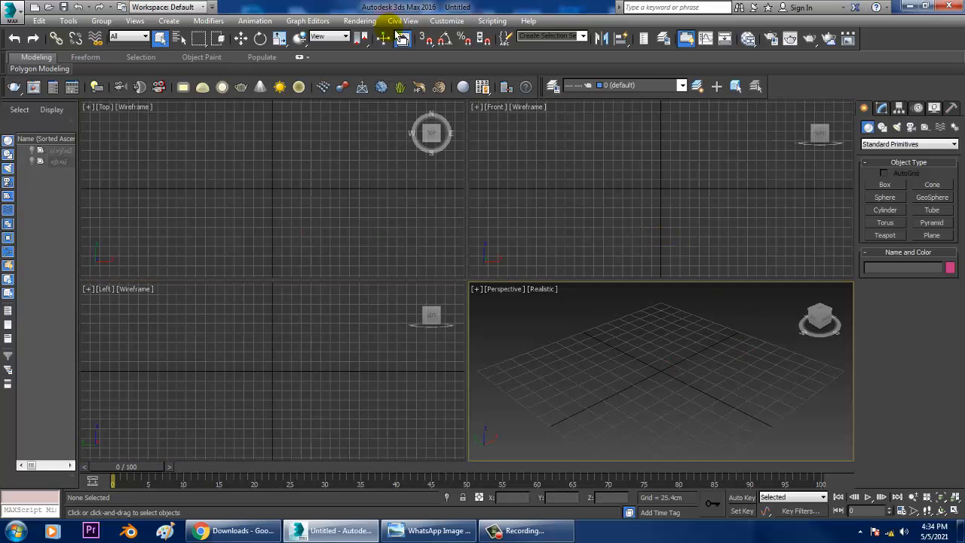
- Open the petal pattern reference 1.jpg from the Desktop in the image viewer and place its window clear of the Perspective view
{"action": "left_click", "coordinate": [360, 20]}
{"action": "left_click", "coordinate": [441, 350]}
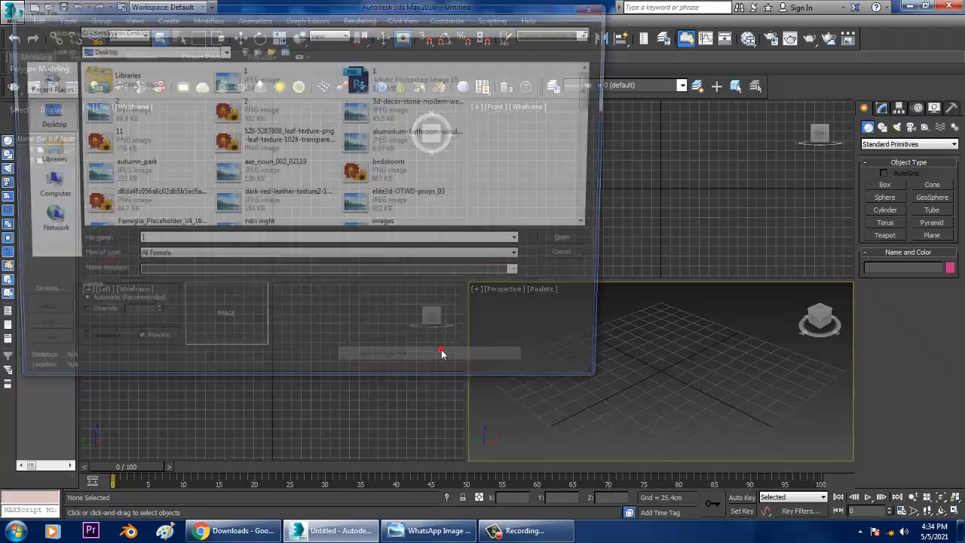
{"action": "left_click", "coordinate": [254, 82]}
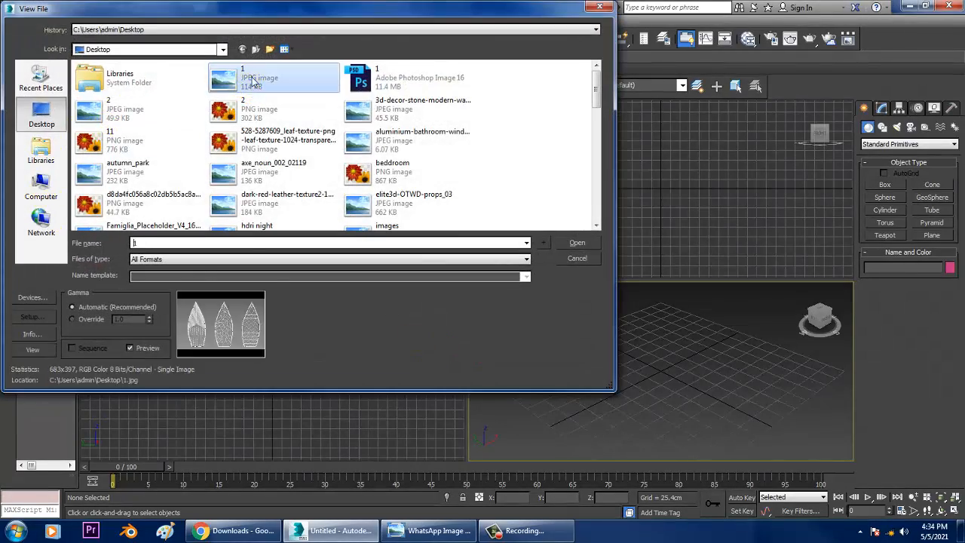
{"action": "double_click", "coordinate": [254, 81]}
{"action": "left_click_drag", "start_coordinate": [696, 144], "coordinate": [141, 134]}
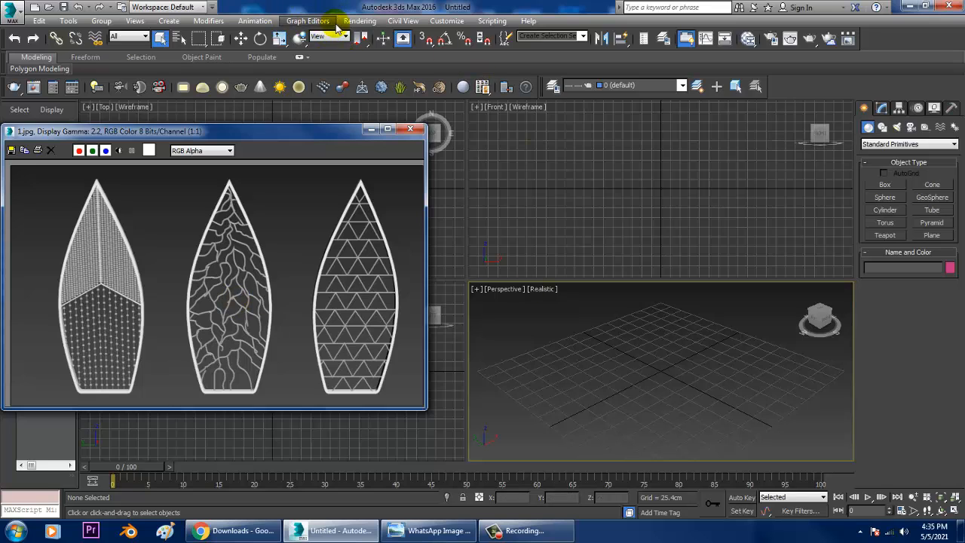
- Open the lotus reference 2.jpeg from the Desktop in the image viewer and place its window partly over the petal reference
{"action": "left_click", "coordinate": [360, 20]}
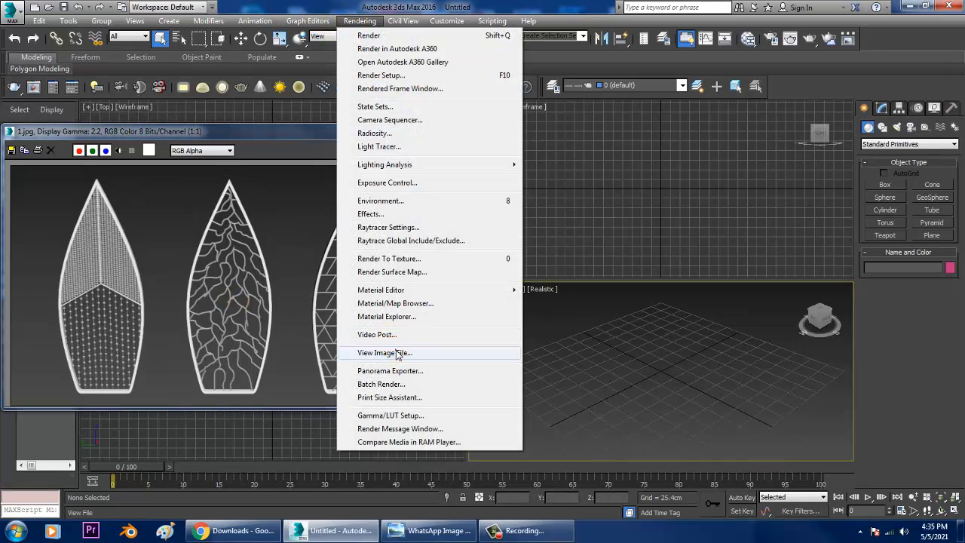
{"action": "left_click", "coordinate": [385, 352]}
{"action": "double_click", "coordinate": [112, 109]}
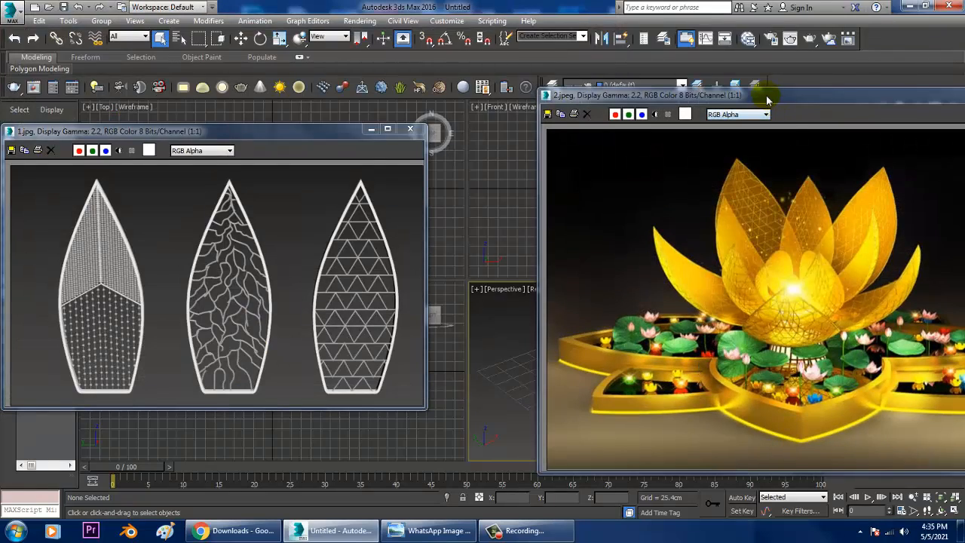
{"action": "left_click_drag", "start_coordinate": [771, 101], "coordinate": [173, 81]}
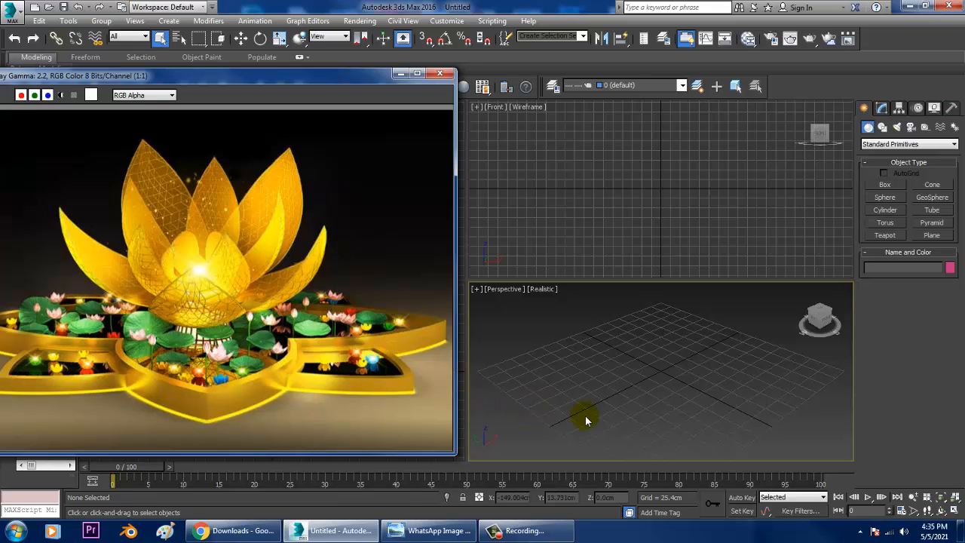
{"action": "middle_click_drag", "start_coordinate": [621, 388], "coordinate": [656, 384]}
{"action": "left_click_drag", "start_coordinate": [268, 83], "coordinate": [329, 79]}
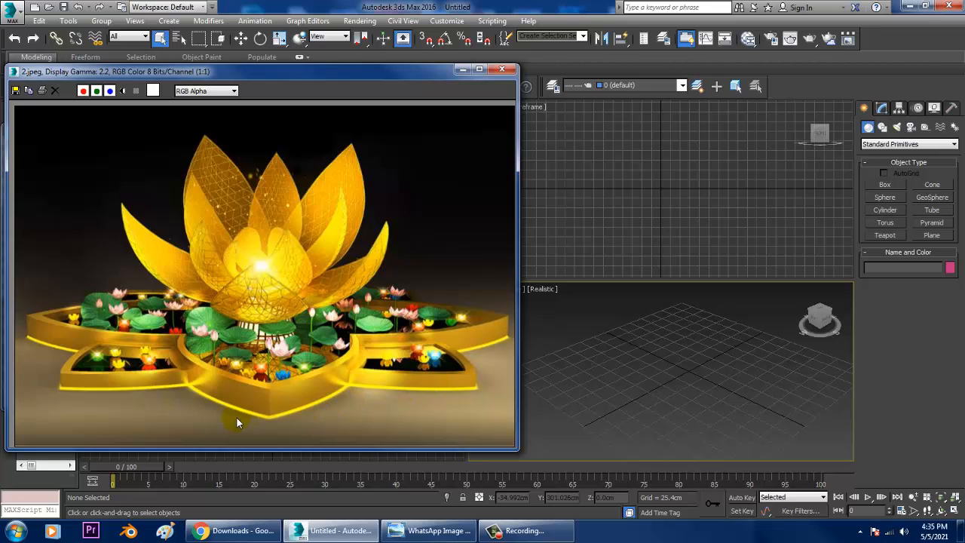
{"action": "left_click_drag", "start_coordinate": [400, 76], "coordinate": [190, 99]}
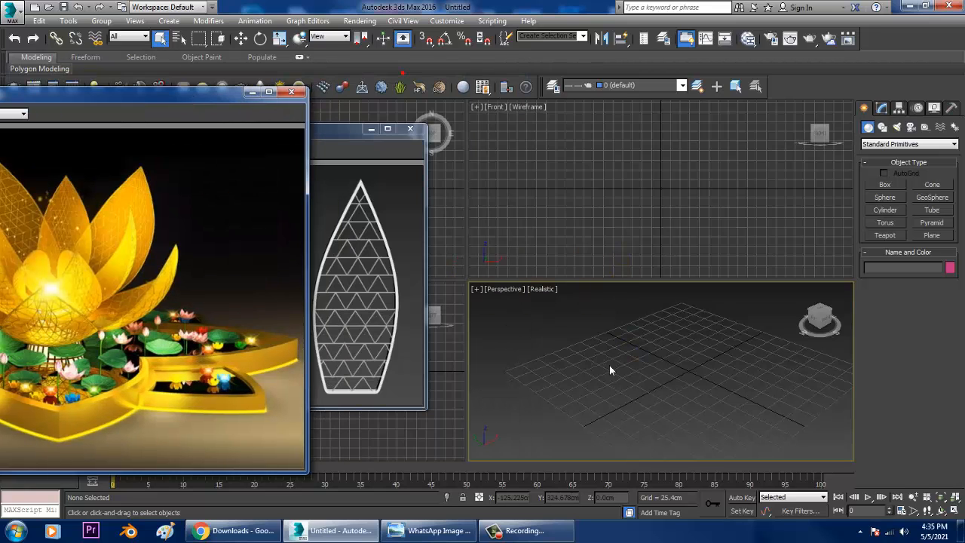
- Maximize the Top view and draw a circle spline just above the world origin
{"action": "key", "text": "alt+w"}
{"action": "middle_click_drag", "start_coordinate": [524, 293], "coordinate": [671, 303]}
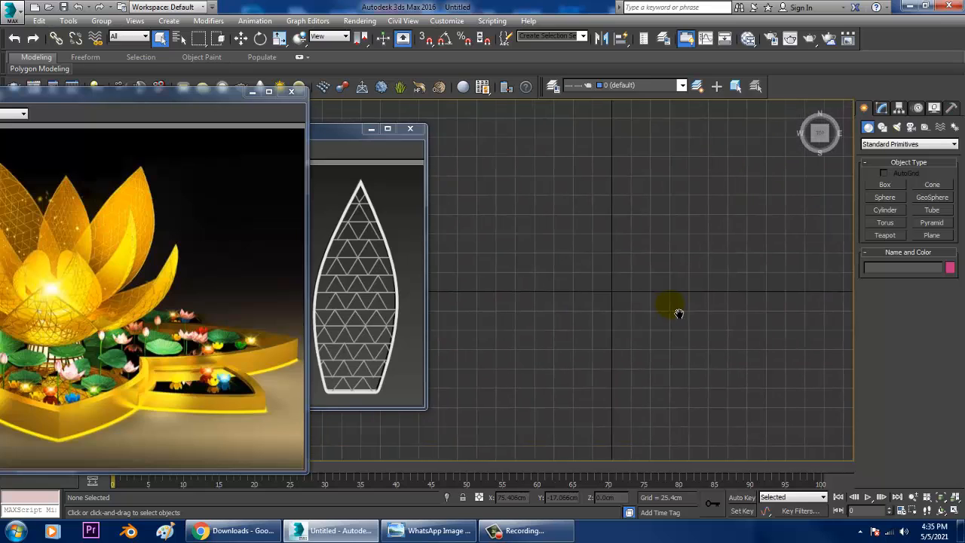
{"action": "left_click", "coordinate": [882, 126]}
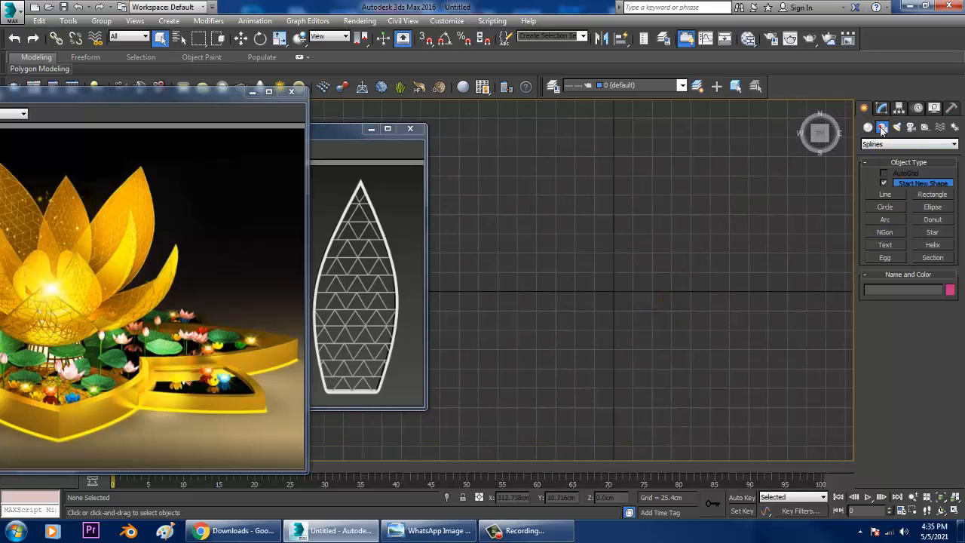
{"action": "left_click", "coordinate": [885, 207]}
{"action": "left_click_drag", "start_coordinate": [599, 242], "coordinate": [640, 293]}
- Scale the circle non-uniformly into a narrow upright ellipse, reducing X to 65 percent and stretching it in Y
{"action": "key", "text": "w"}
{"action": "key", "text": "r"}
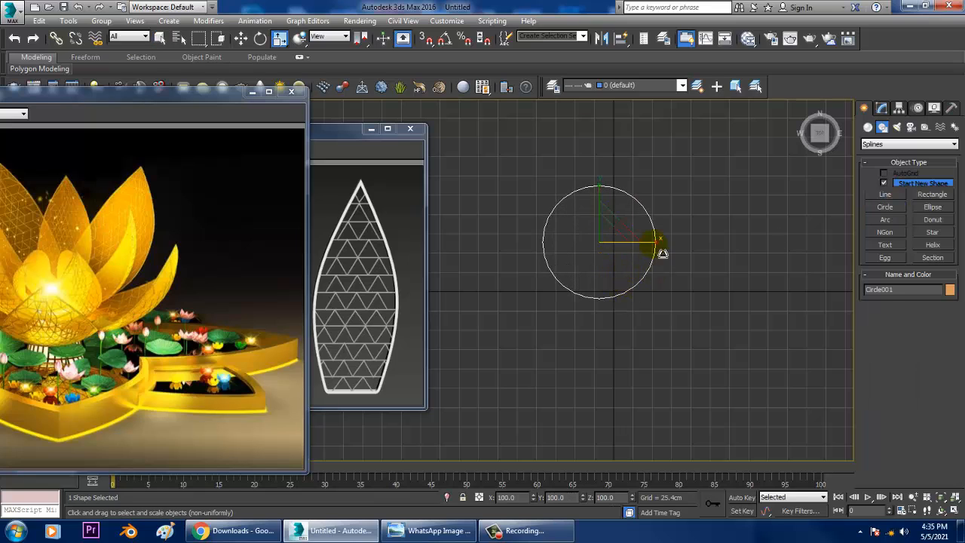
{"action": "left_click_drag", "start_coordinate": [662, 253], "coordinate": [639, 244]}
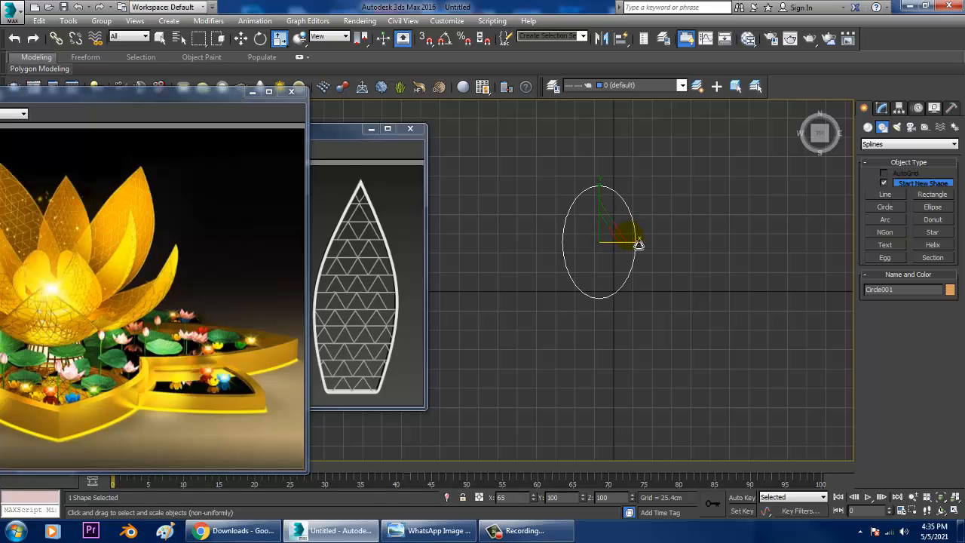
{"action": "key", "text": "w"}
- Convert the ellipse to an editable spline
{"action": "right_click", "coordinate": [607, 178]}
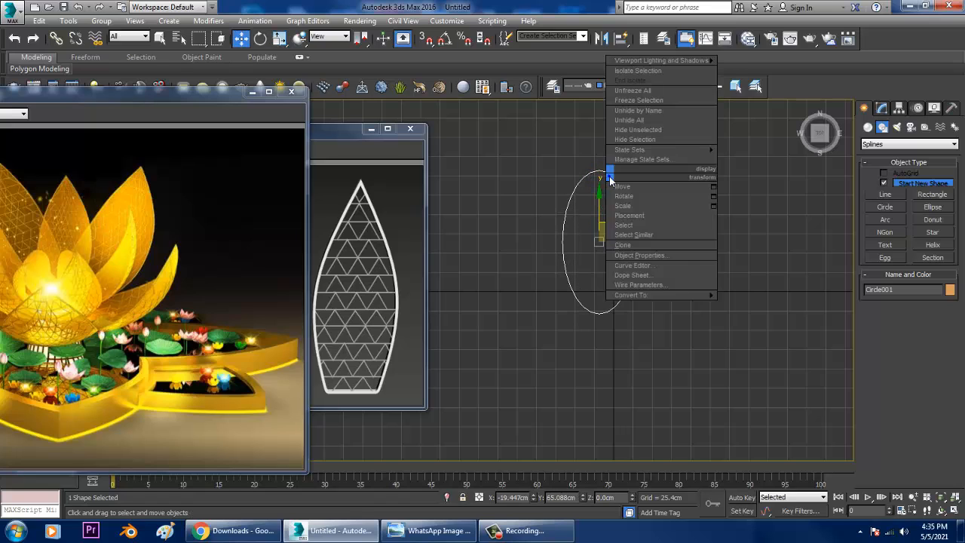
{"action": "mouse_move", "coordinate": [678, 299]}
{"action": "left_click", "coordinate": [763, 295]}
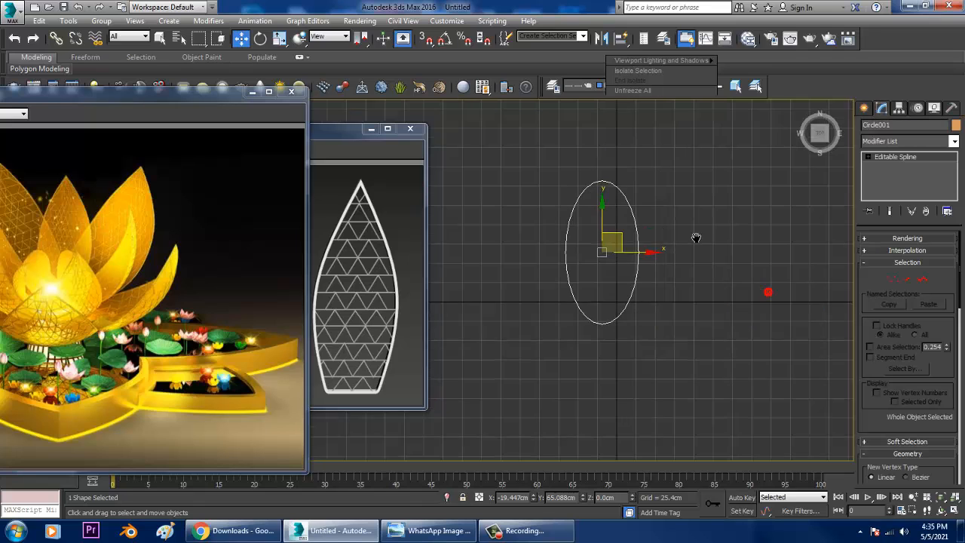
- Change the ellipse's top and bottom vertices to Corner type
{"action": "scroll", "coordinate": [674, 239], "scroll_direction": "up", "scroll_amount": 3}
{"action": "key", "text": "1"}
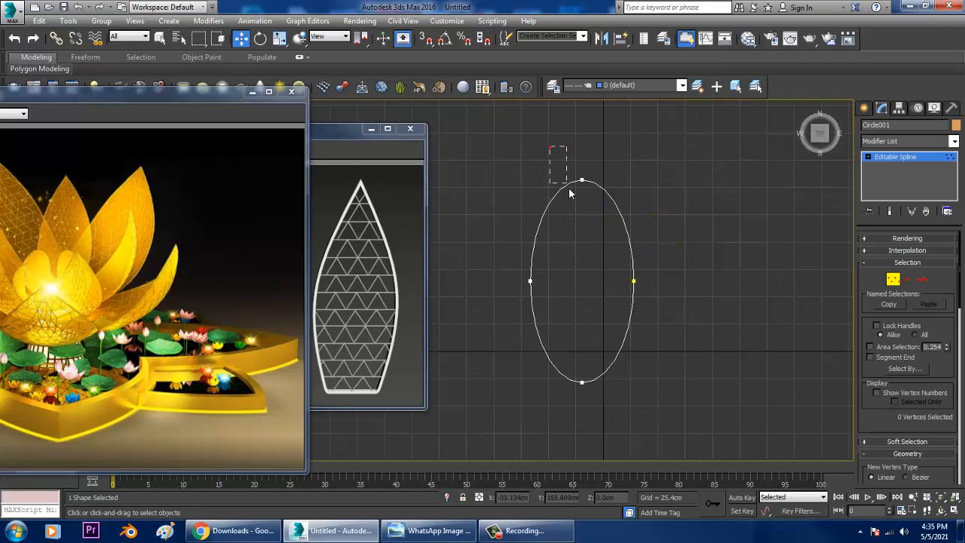
{"action": "left_click_drag", "start_coordinate": [603, 410], "coordinate": [604, 411]}
{"action": "right_click", "coordinate": [583, 181]}
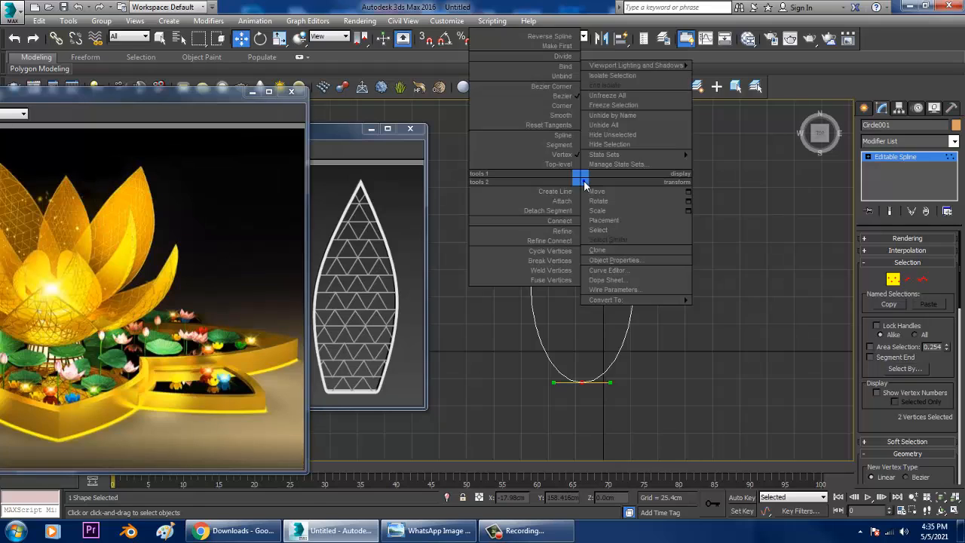
{"action": "left_click", "coordinate": [560, 107]}
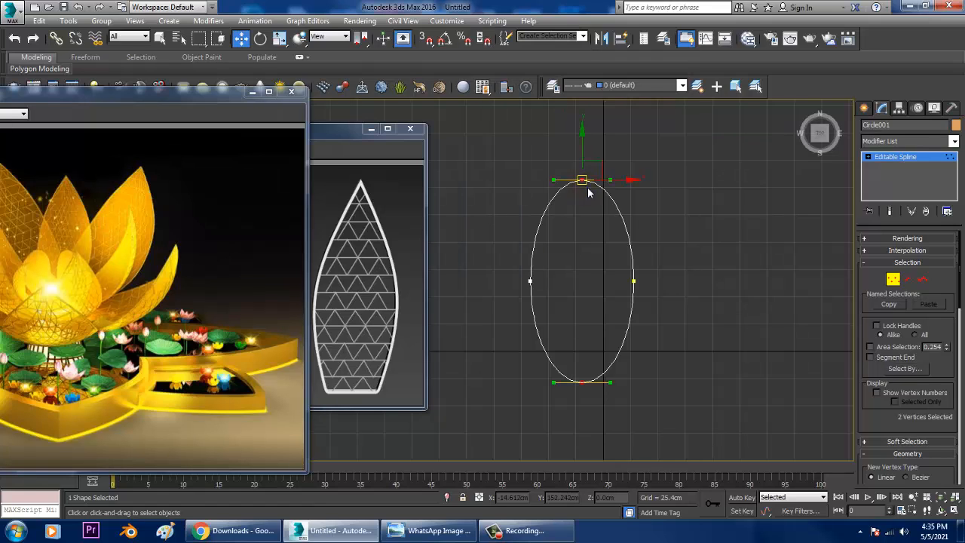
{"action": "right_click", "coordinate": [584, 185]}
{"action": "left_click", "coordinate": [567, 112]}
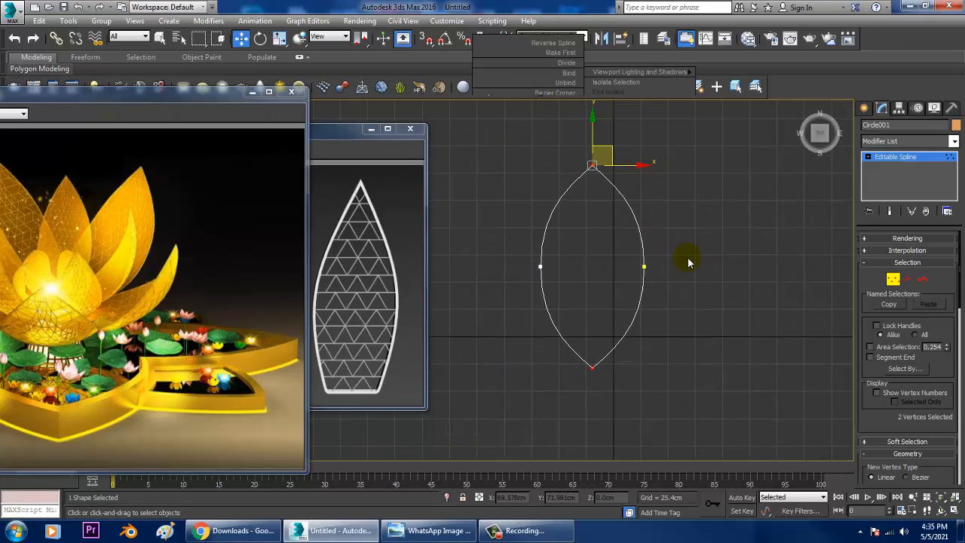
- Raise the leaf shape's tip vertex to about Y 184 cm
{"action": "left_click_drag", "start_coordinate": [529, 152], "coordinate": [674, 178]}
{"action": "middle_click_drag", "start_coordinate": [673, 178], "coordinate": [666, 251]}
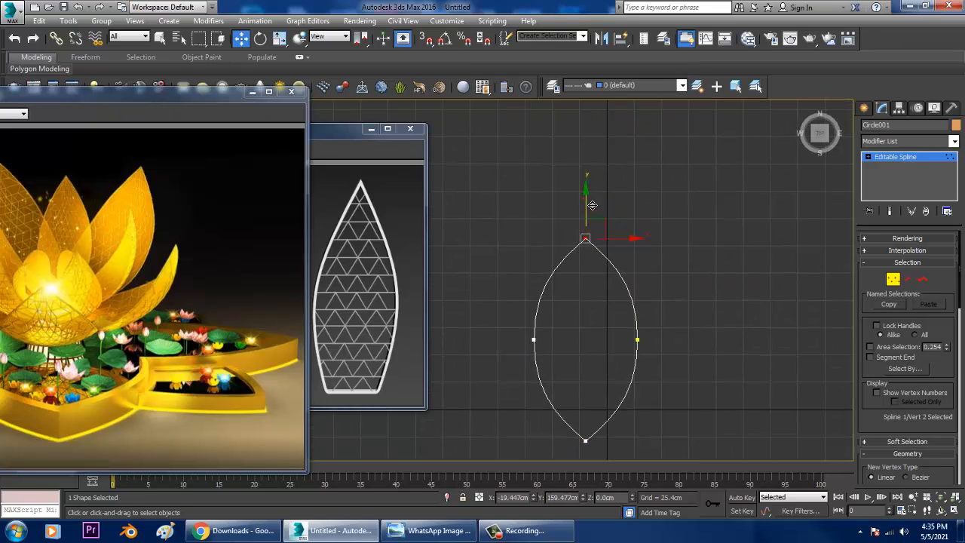
{"action": "left_click_drag", "start_coordinate": [592, 207], "coordinate": [591, 181]}
{"action": "middle_click_drag", "start_coordinate": [620, 277], "coordinate": [624, 219]}
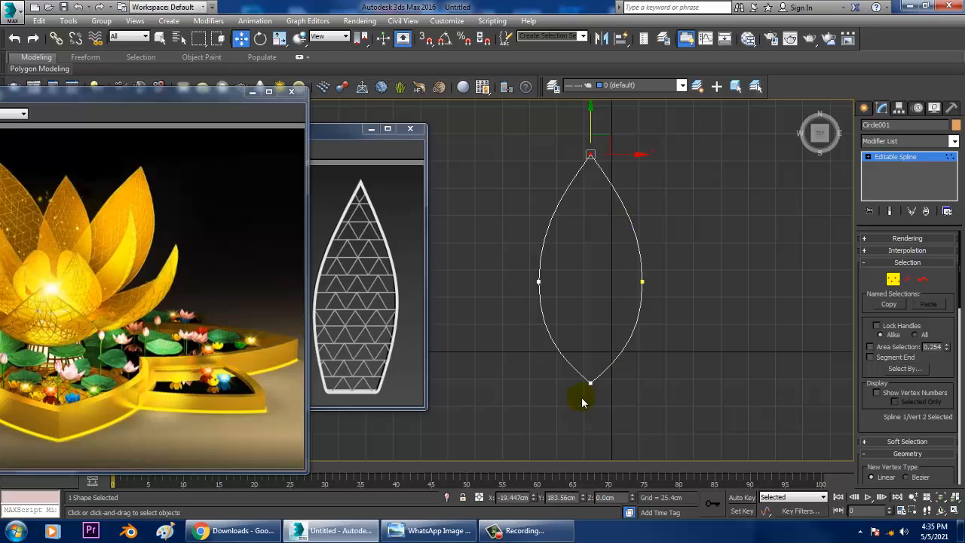
- Delete the two lower segments of the leaf shape, leaving an open pointed arch
{"action": "left_click", "coordinate": [908, 279]}
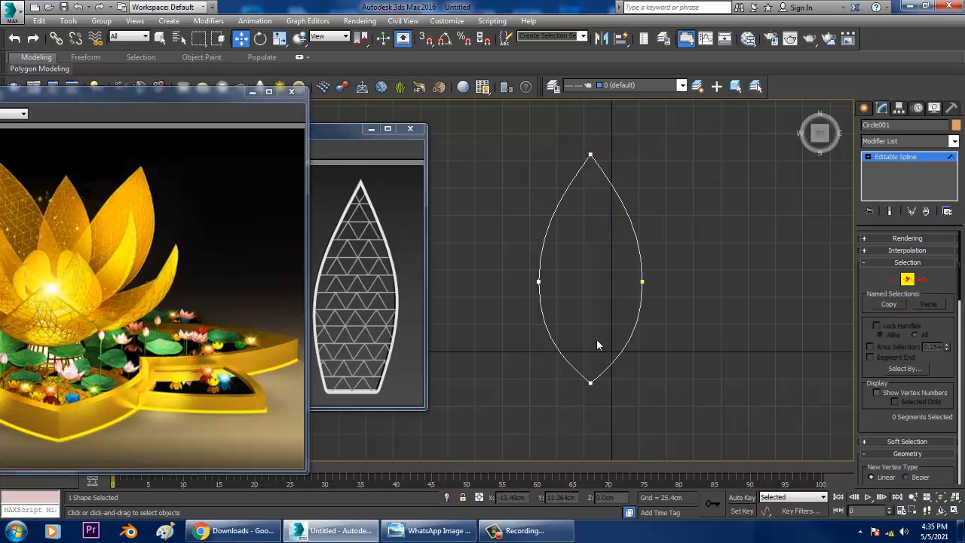
{"action": "left_click_drag", "start_coordinate": [746, 416], "coordinate": [753, 417]}
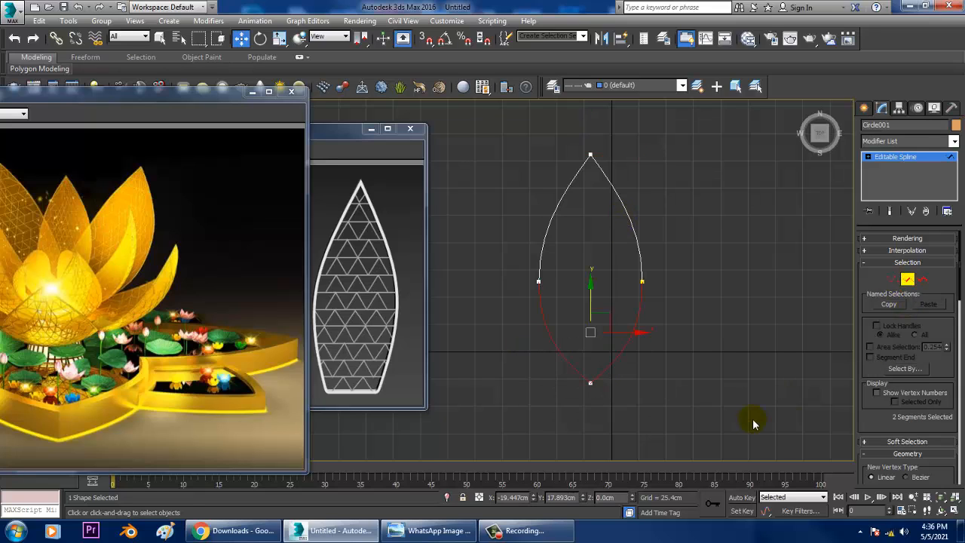
{"action": "key", "text": "Delete"}
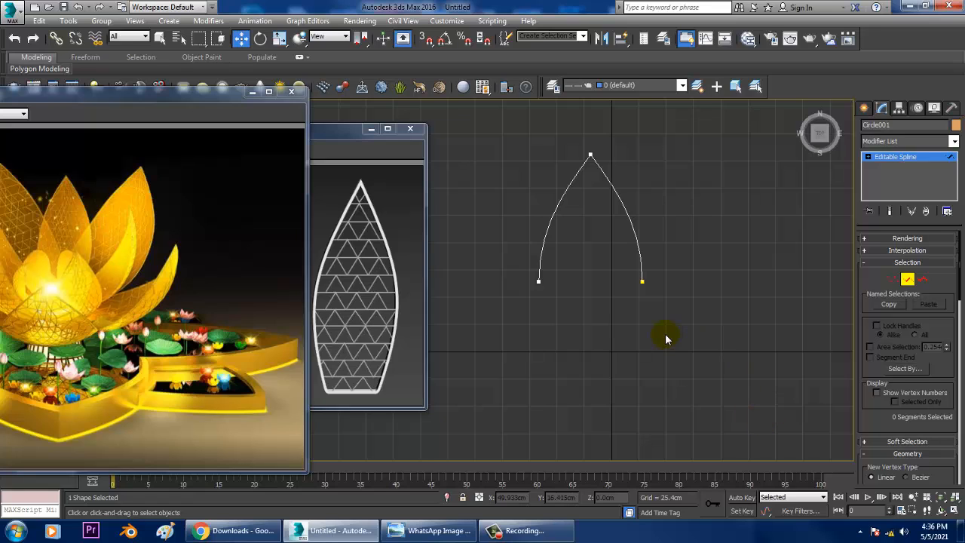
- Adjust the height of the arch's tip vertex to about Y 182 cm and return to whole-object level
{"action": "middle_click_drag", "start_coordinate": [630, 238], "coordinate": [650, 321]}
{"action": "left_click_drag", "start_coordinate": [650, 272], "coordinate": [651, 270]}
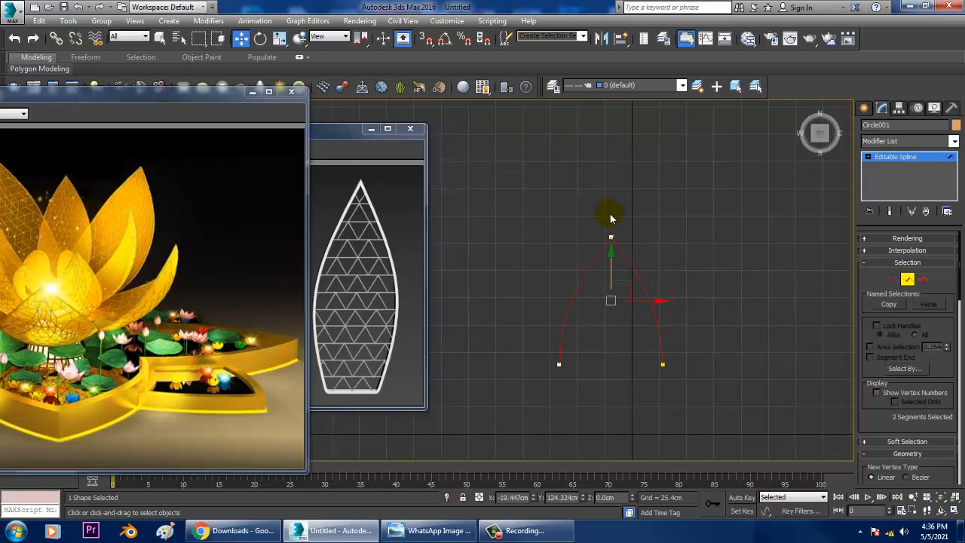
{"action": "key", "text": "1"}
{"action": "mouse_move", "coordinate": [610, 213]}
{"action": "left_mouse_down"}
{"action": "mouse_move", "coordinate": [614, 180]}
{"action": "mouse_move", "coordinate": [625, 216]}
{"action": "left_mouse_up"}
{"action": "middle_click_drag", "start_coordinate": [676, 327], "coordinate": [704, 224]}
{"action": "middle_click_drag", "start_coordinate": [659, 279], "coordinate": [601, 292]}
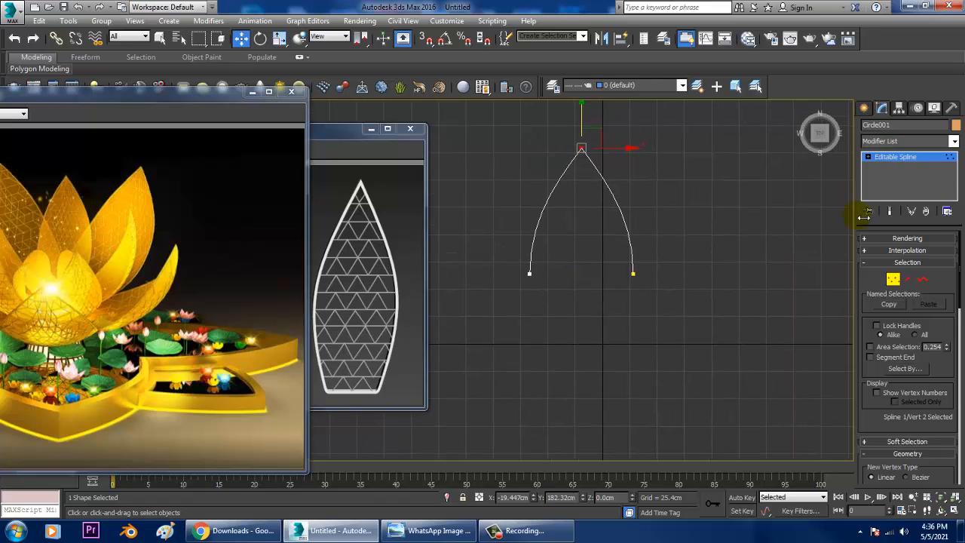
{"action": "left_click", "coordinate": [891, 161]}
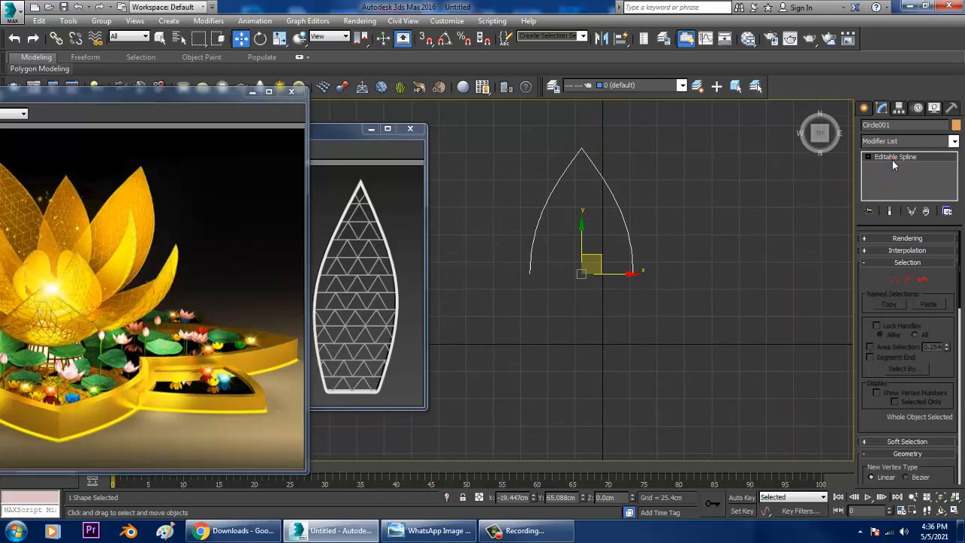
- Make one independent copy of the arch, moved along X to about -480 cm
{"action": "left_click", "coordinate": [900, 110]}
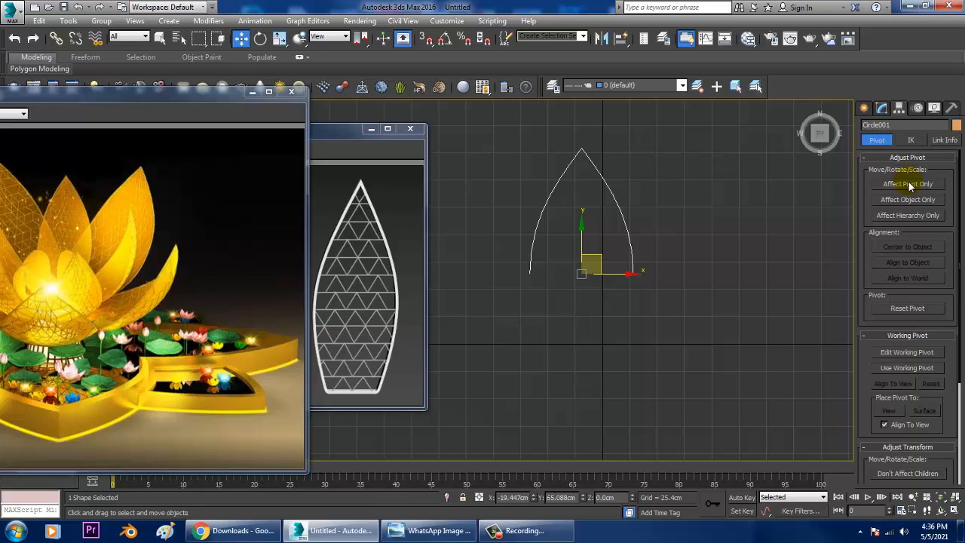
{"action": "middle_click_drag", "start_coordinate": [622, 287], "coordinate": [681, 297]}
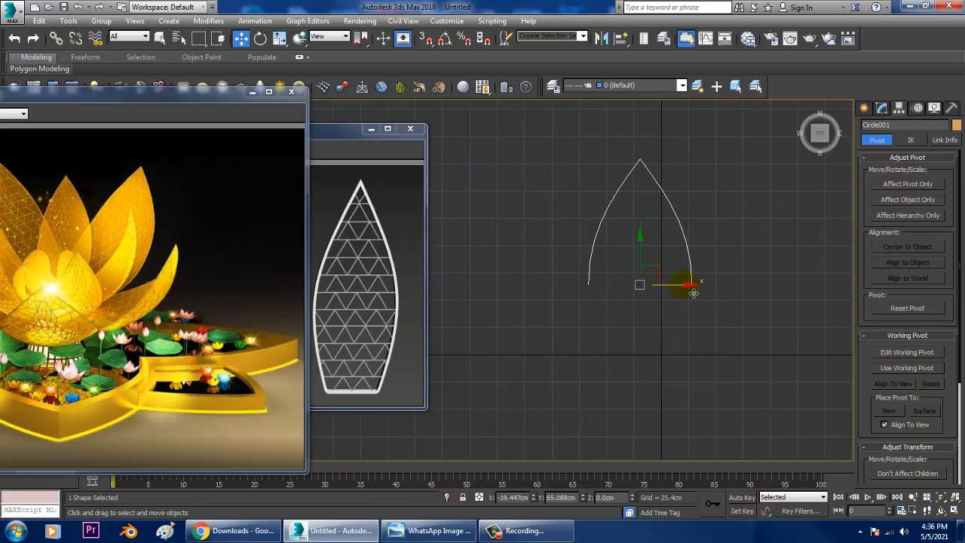
{"action": "left_click_drag", "start_coordinate": [690, 286], "coordinate": [198, 253], "text": "shift"}
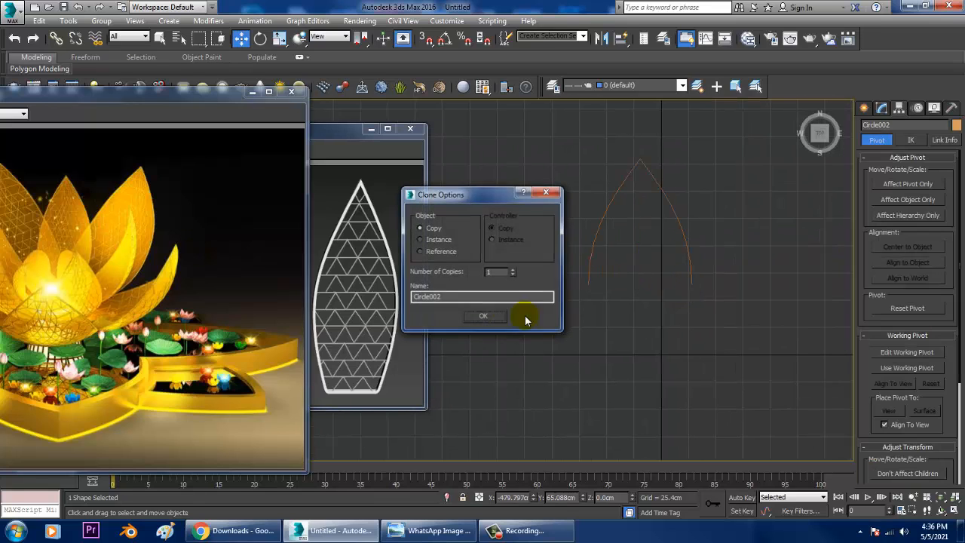
{"action": "left_click", "coordinate": [477, 315]}
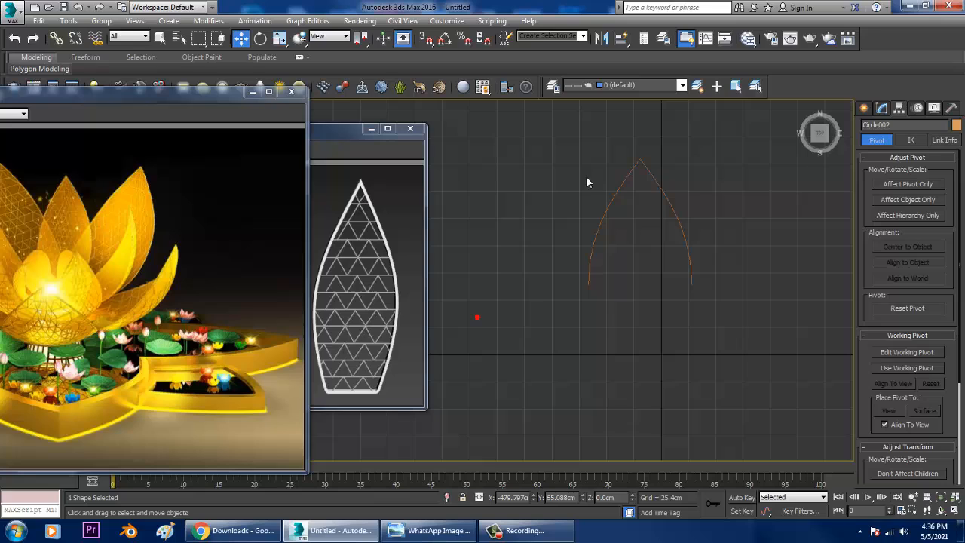
- Move only the original arch's pivot straight down below its open end, to about Y -9 cm
{"action": "left_click", "coordinate": [907, 184]}
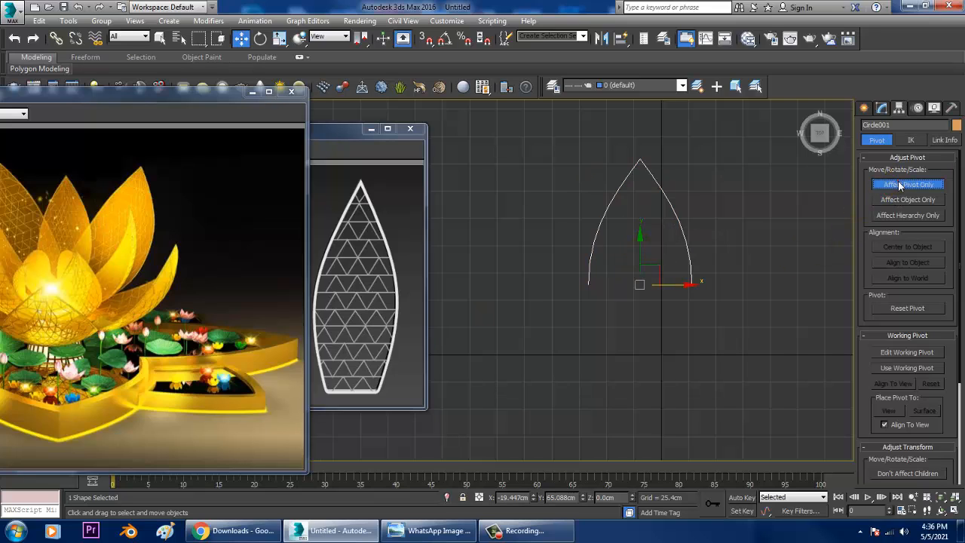
{"action": "left_click_drag", "start_coordinate": [642, 256], "coordinate": [657, 344]}
{"action": "middle_click_drag", "start_coordinate": [696, 319], "coordinate": [654, 296]}
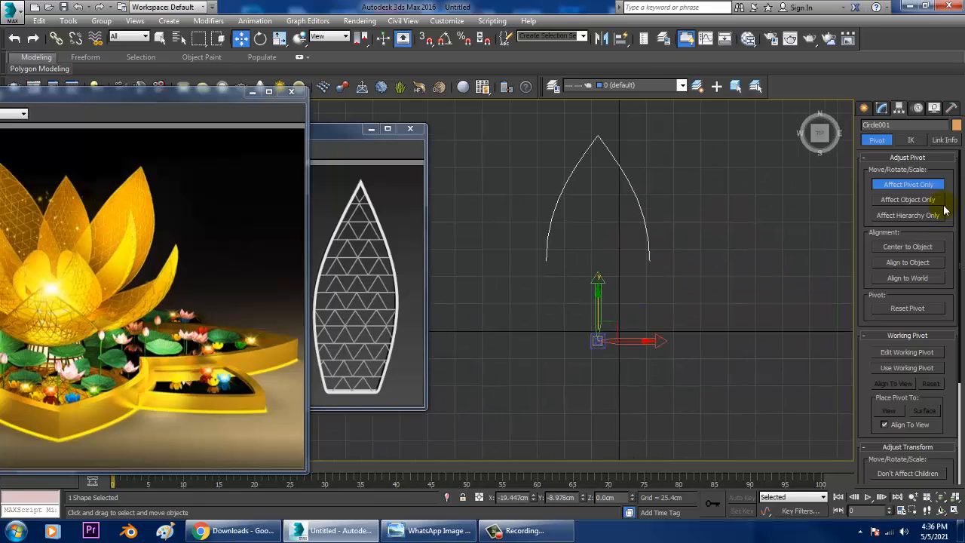
{"action": "left_click", "coordinate": [926, 186]}
- Try to ring the pivot with independent copies of the arch rotated clockwise in increments of about 66°
{"action": "key", "text": "e"}
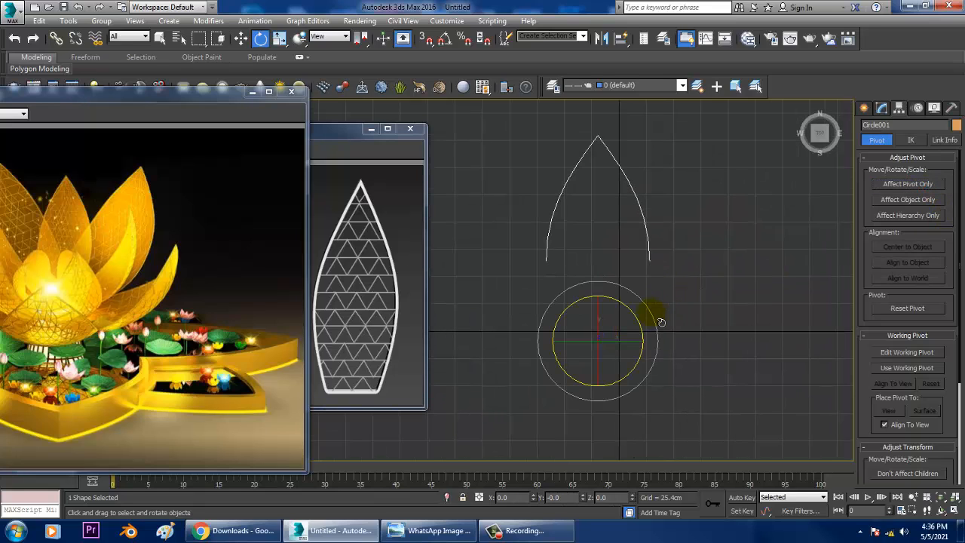
{"action": "mouse_move", "coordinate": [660, 322]}
{"action": "left_mouse_down"}
{"action": "mouse_move", "coordinate": [709, 387]}
{"action": "mouse_move", "coordinate": [701, 381]}
{"action": "left_mouse_up"}
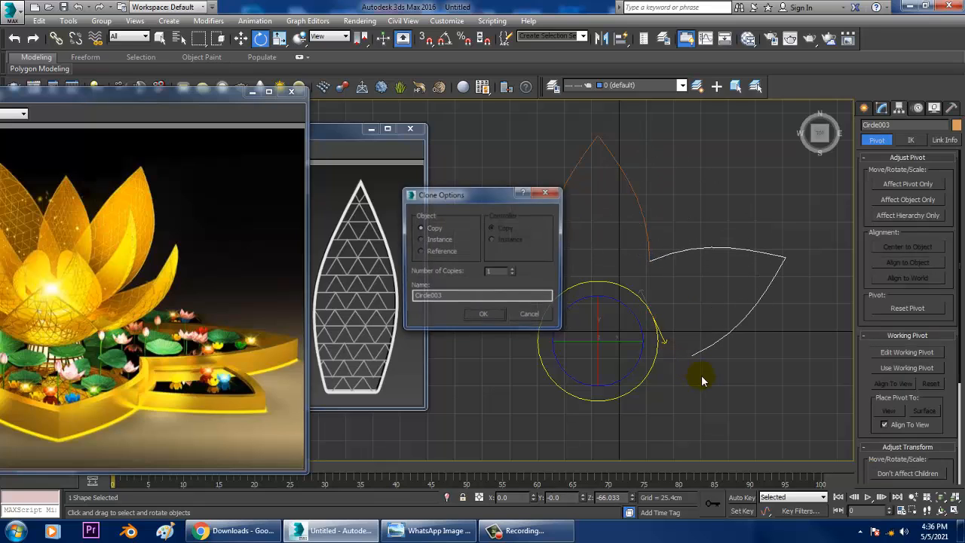
{"action": "left_click", "coordinate": [488, 315]}
{"action": "middle_click_drag", "start_coordinate": [631, 327], "coordinate": [631, 252]}
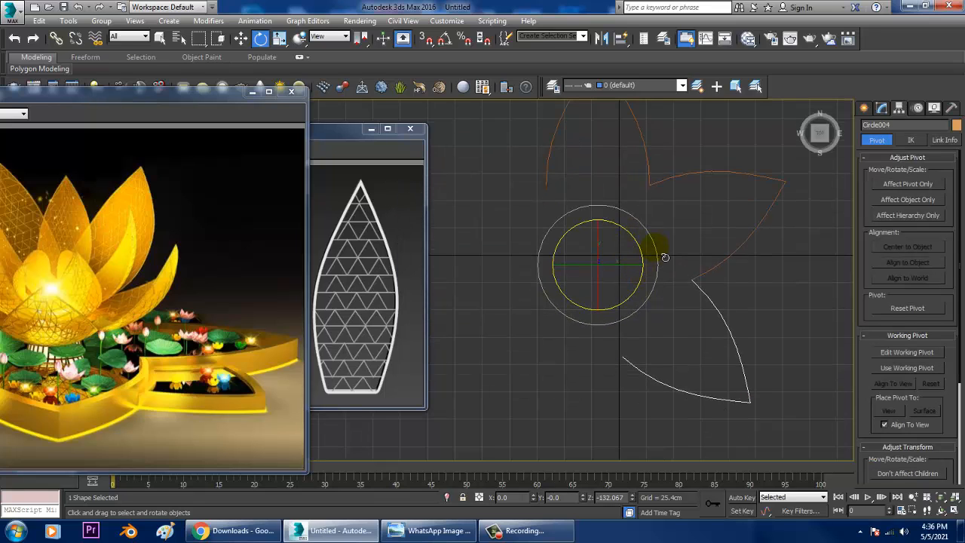
{"action": "mouse_move", "coordinate": [665, 258]}
{"action": "left_mouse_down", "text": "shift"}
{"action": "mouse_move", "coordinate": [668, 349]}
{"action": "mouse_move", "coordinate": [667, 335]}
{"action": "left_mouse_up", "text": "shift"}
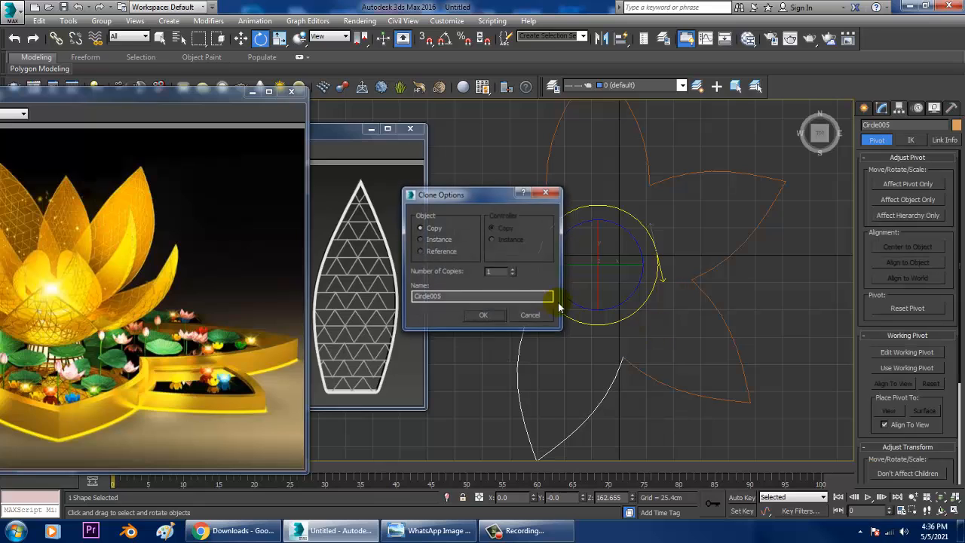
{"action": "left_click", "coordinate": [500, 315]}
{"action": "left_click_drag", "start_coordinate": [662, 260], "coordinate": [681, 349], "text": "shift"}
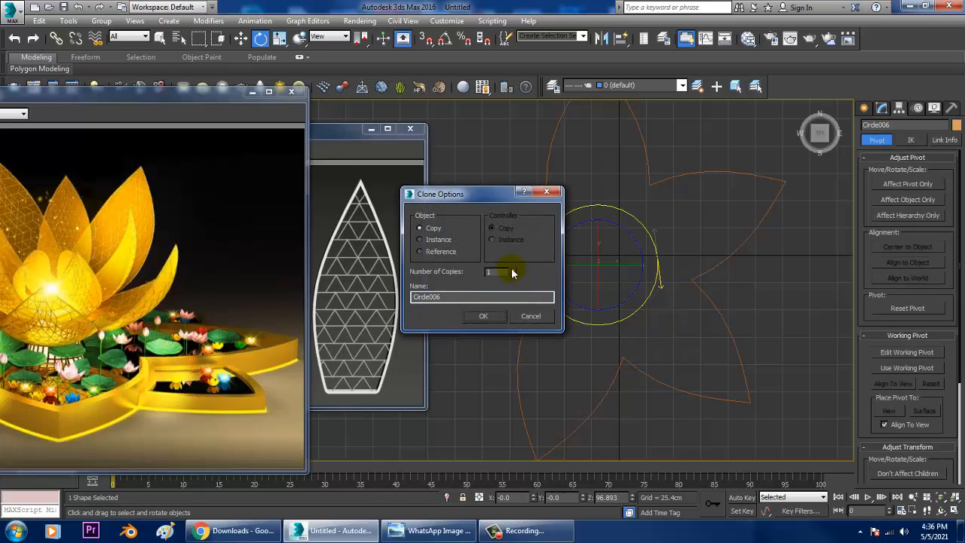
{"action": "left_click", "coordinate": [498, 315]}
{"action": "middle_click_drag", "start_coordinate": [654, 266], "coordinate": [670, 286]}
{"action": "scroll", "coordinate": [668, 289], "scroll_direction": "down", "scroll_amount": 4}
{"action": "scroll", "coordinate": [666, 287], "scroll_direction": "up", "scroll_amount": 4}
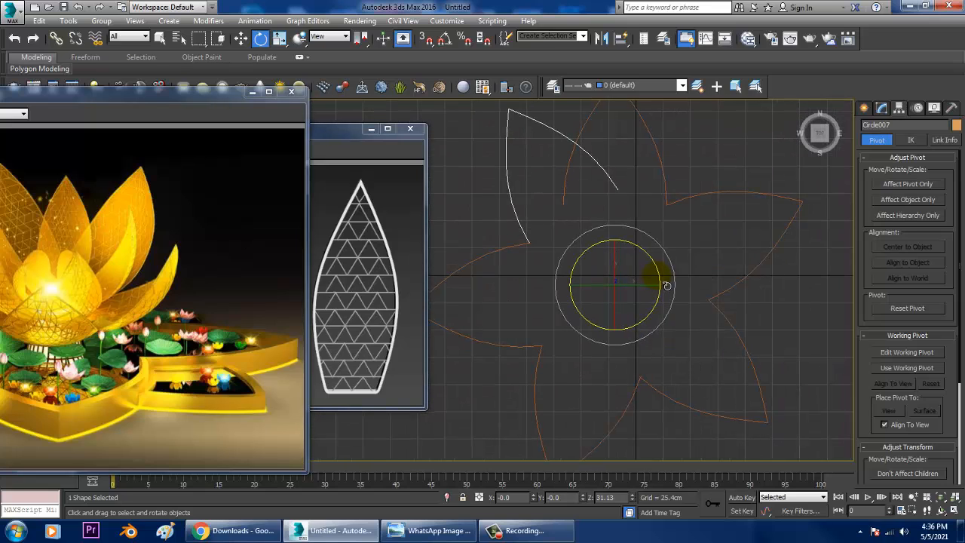
- Delete all the rotated arch copies, keeping only the original upright arch
{"action": "key", "text": "Delete"}
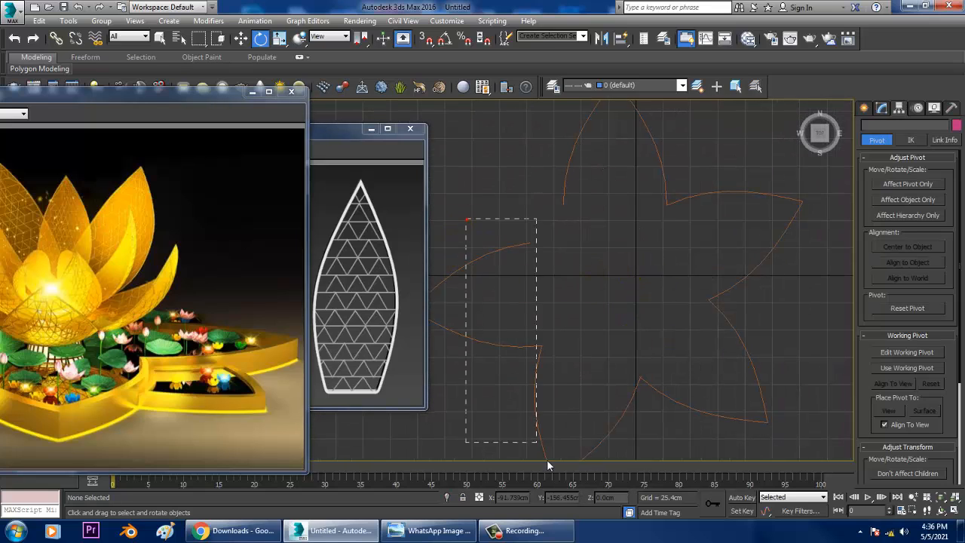
{"action": "left_click_drag", "start_coordinate": [547, 465], "coordinate": [546, 466]}
{"action": "key", "text": "Delete"}
{"action": "left_click_drag", "start_coordinate": [777, 467], "coordinate": [777, 467]}
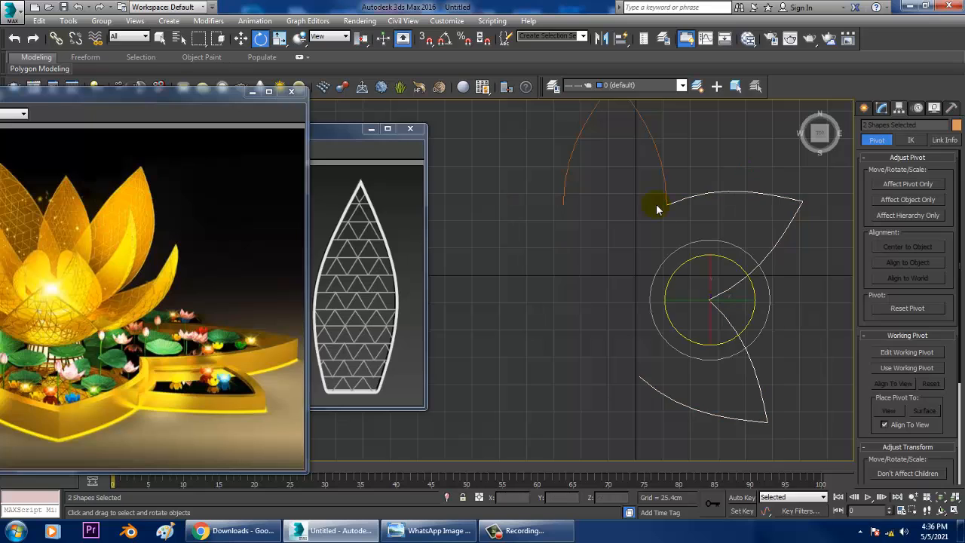
{"action": "key", "text": "Delete"}
- Move only the original arch's pivot straight up to about Y 28 cm, closer to its open end
{"action": "left_click", "coordinate": [663, 184]}
{"action": "scroll", "coordinate": [650, 255], "scroll_direction": "down", "scroll_amount": 2}
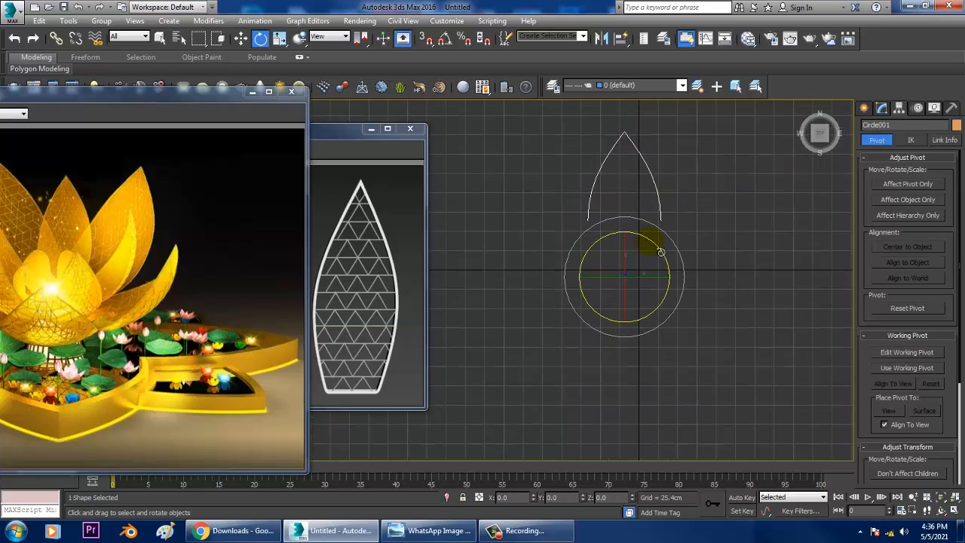
{"action": "key", "text": "w"}
{"action": "left_click", "coordinate": [912, 185]}
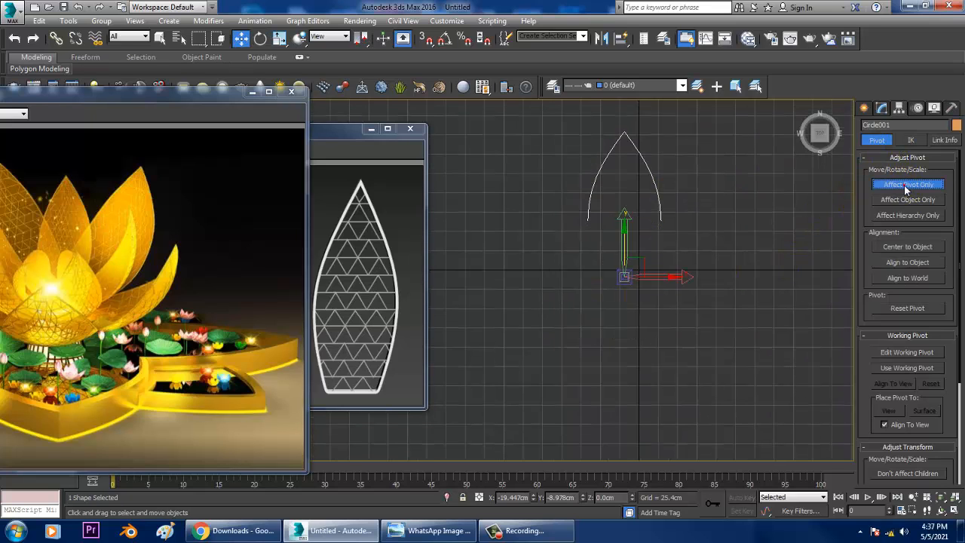
{"action": "scroll", "coordinate": [638, 212], "scroll_direction": "up", "scroll_amount": 2}
{"action": "left_click_drag", "start_coordinate": [620, 309], "coordinate": [620, 252]}
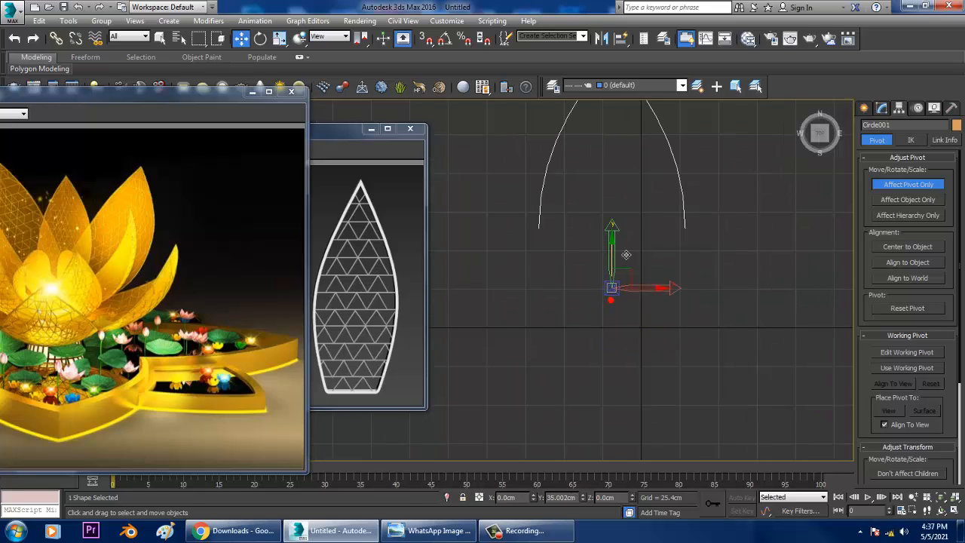
{"action": "left_click", "coordinate": [908, 185]}
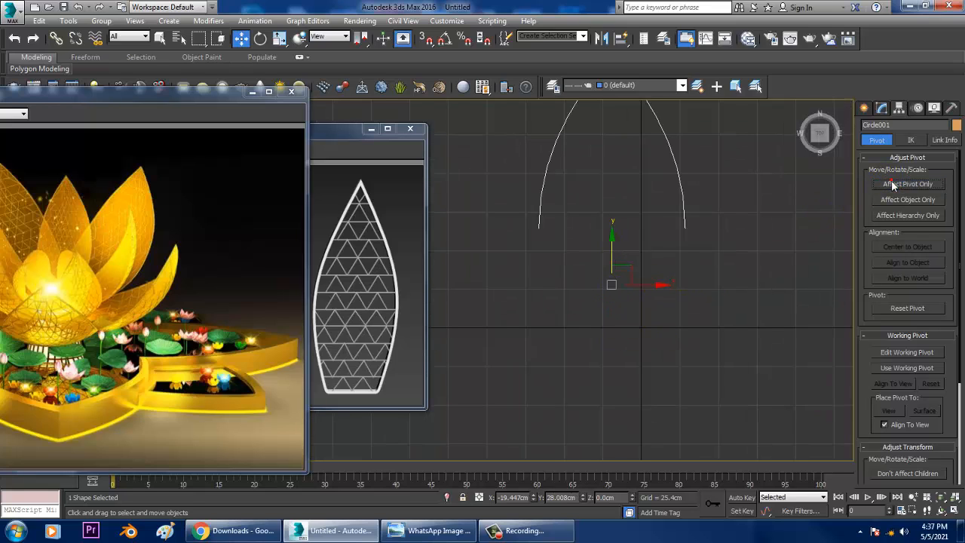
{"action": "middle_click_drag", "start_coordinate": [720, 241], "coordinate": [683, 277]}
{"action": "key", "text": "e"}
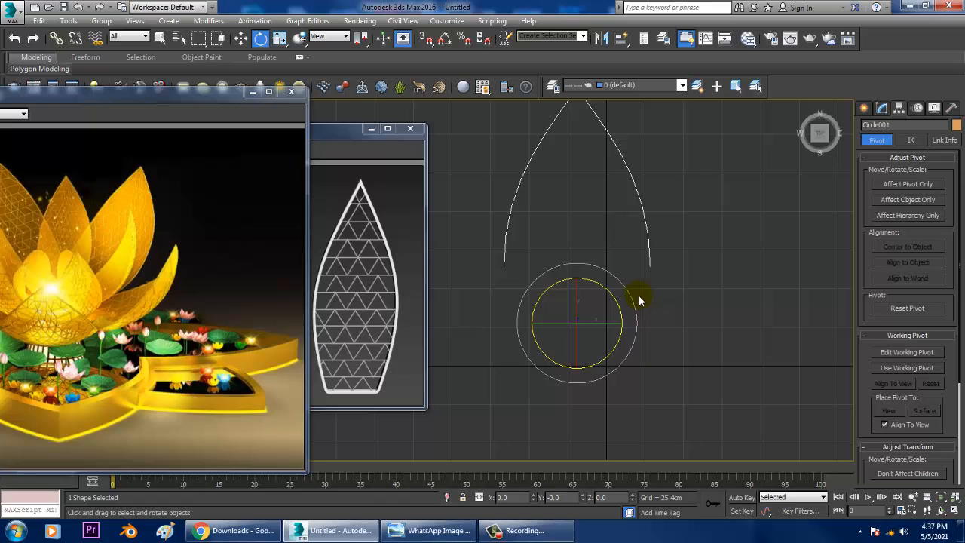
{"action": "left_click_drag", "start_coordinate": [627, 287], "coordinate": [705, 405], "text": "shift"}
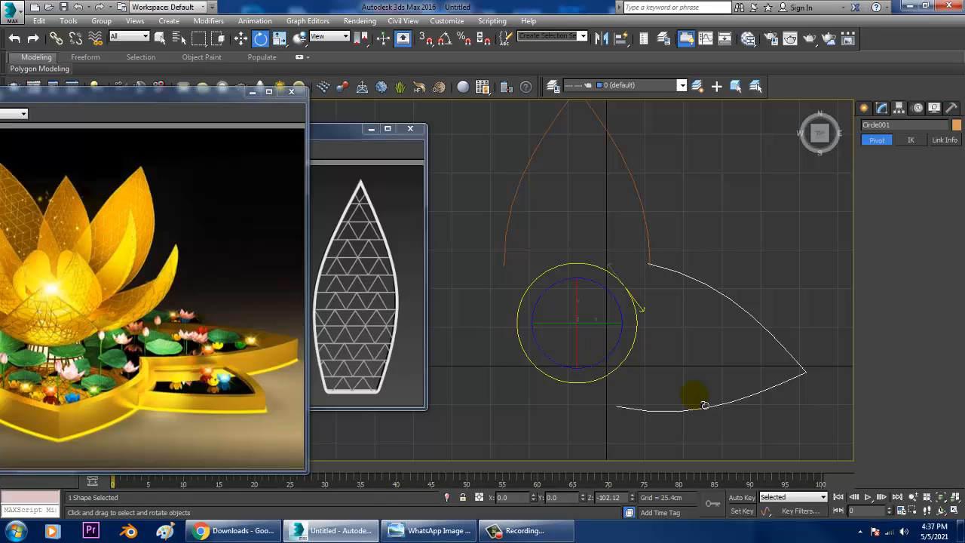
{"action": "left_click_drag", "start_coordinate": [704, 404], "coordinate": [704, 405], "text": "shift"}
{"action": "left_click", "coordinate": [533, 317]}
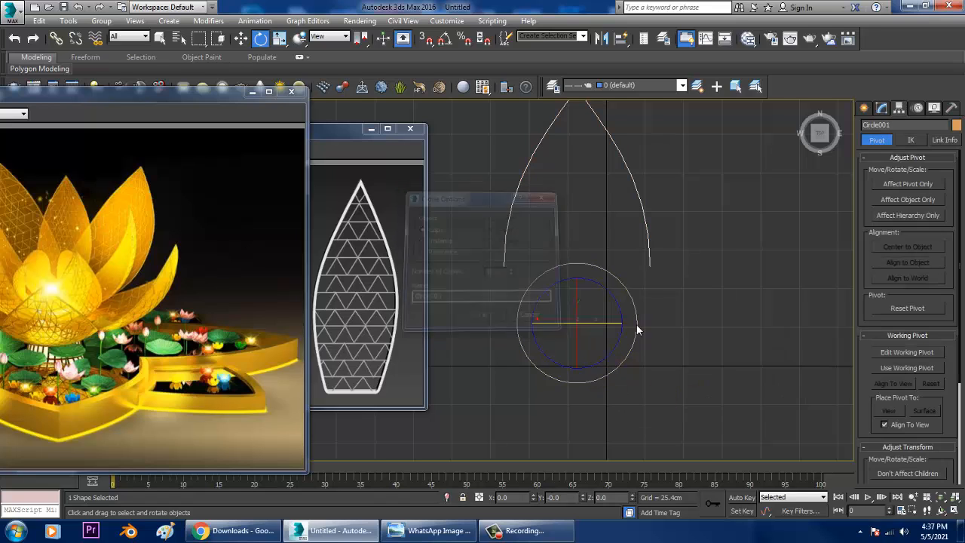
- Move only the arch's pivot straight down to about Y -35 cm, farther below its open end
{"action": "key", "text": "w"}
{"action": "left_click", "coordinate": [899, 186]}
{"action": "scroll", "coordinate": [556, 250], "scroll_direction": "down", "scroll_amount": 2}
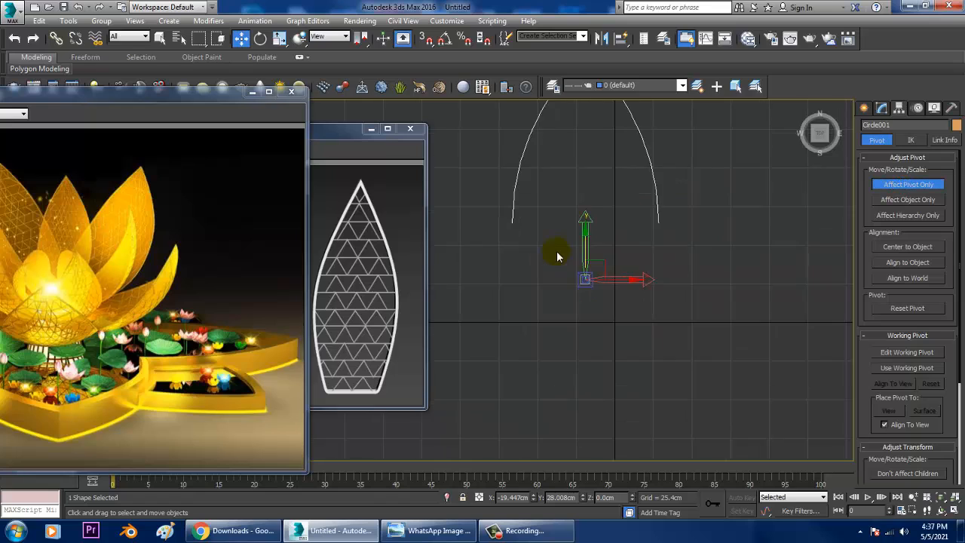
{"action": "mouse_move", "coordinate": [587, 247]}
{"action": "left_mouse_down"}
{"action": "mouse_move", "coordinate": [586, 315]}
{"action": "mouse_move", "coordinate": [643, 320]}
{"action": "mouse_move", "coordinate": [668, 347]}
{"action": "left_mouse_up"}
{"action": "left_click", "coordinate": [910, 185]}
- Make six independent copies of the arch rotated clockwise around its pivot in steps of about 51°, forming a seven-petal ring
{"action": "key", "text": "e"}
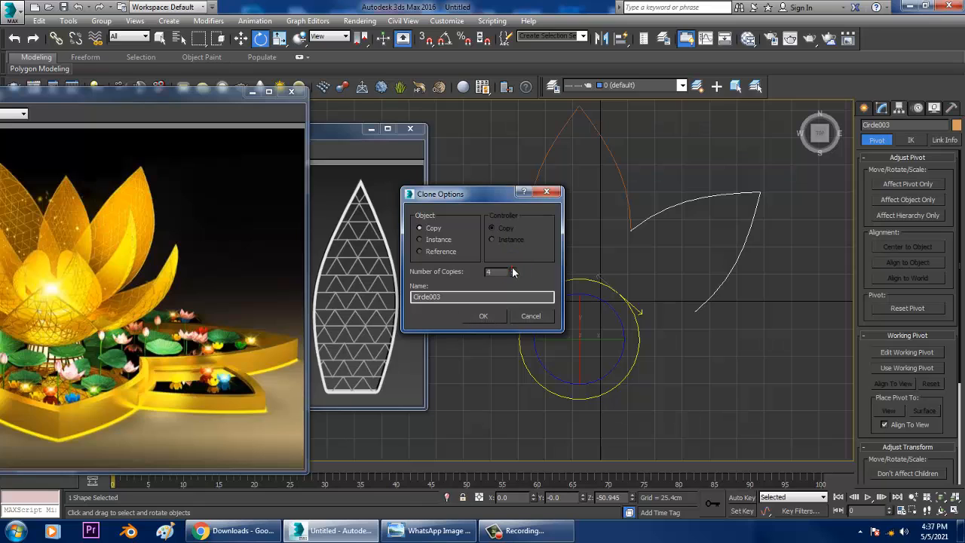
{"action": "left_click", "coordinate": [485, 317]}
{"action": "middle_click_drag", "start_coordinate": [653, 308], "coordinate": [671, 232]}
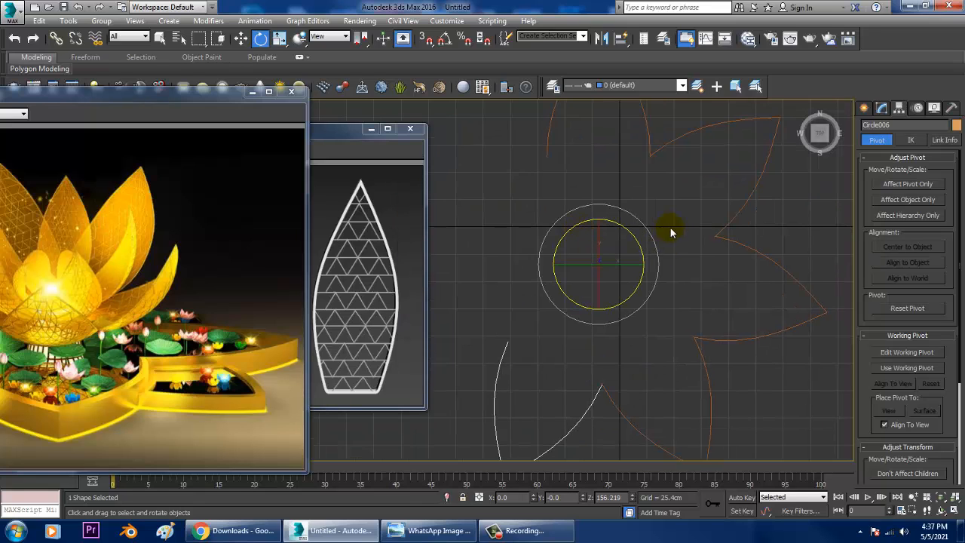
{"action": "left_click_drag", "start_coordinate": [659, 241], "coordinate": [685, 301], "text": "shift"}
{"action": "left_click", "coordinate": [484, 315]}
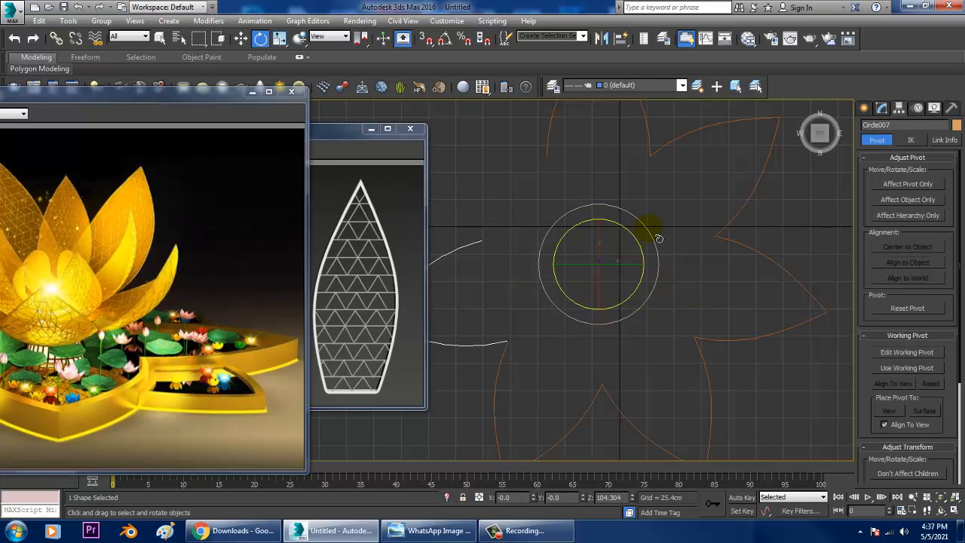
{"action": "mouse_move", "coordinate": [656, 237]}
{"action": "left_mouse_down", "text": "shift"}
{"action": "mouse_move", "coordinate": [684, 301]}
{"action": "mouse_move", "coordinate": [664, 256]}
{"action": "left_mouse_up", "text": "shift"}
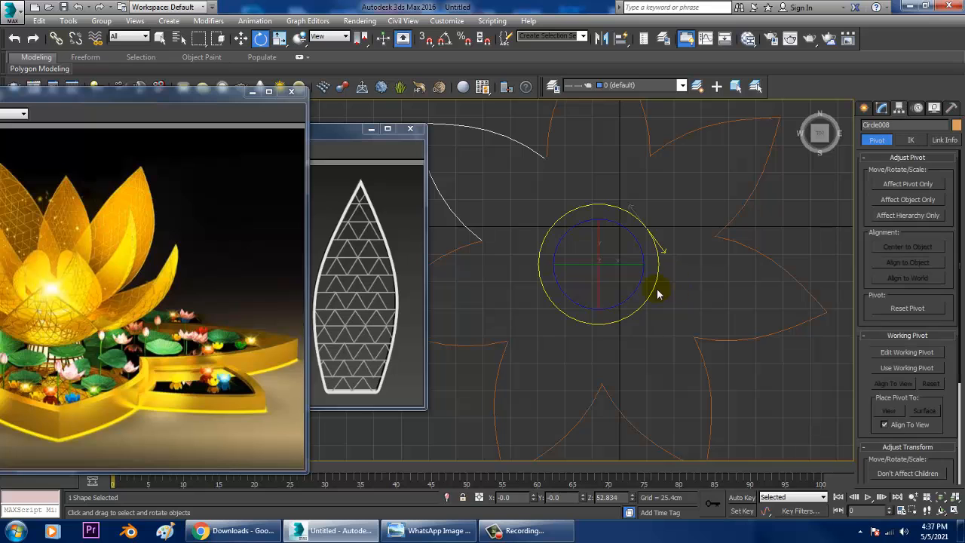
{"action": "left_click", "coordinate": [486, 321]}
{"action": "middle_click_drag", "start_coordinate": [683, 310], "coordinate": [668, 286]}
{"action": "scroll", "coordinate": [663, 285], "scroll_direction": "down", "scroll_amount": 4}
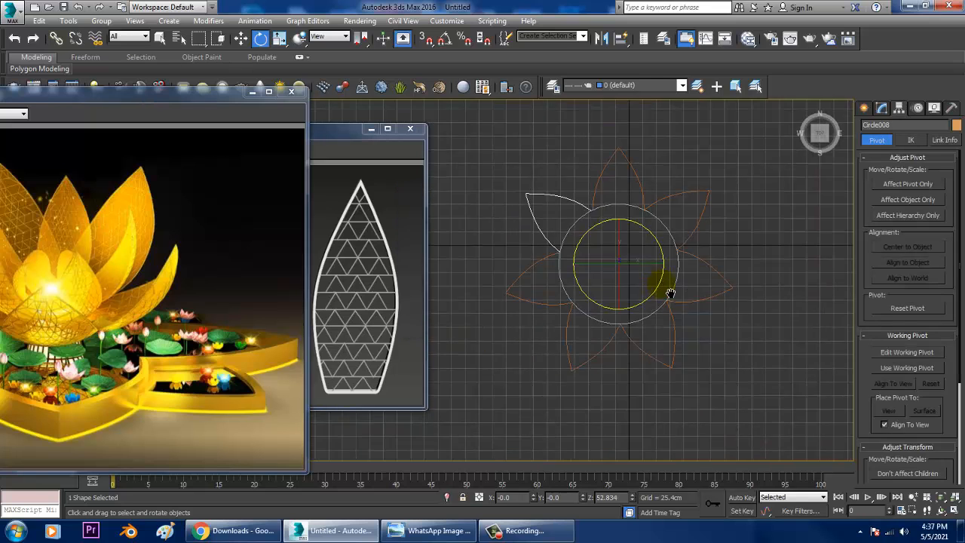
- Attach the six rotated arches one by one to the original top arch as a single editable spline
{"action": "scroll", "coordinate": [654, 234], "scroll_direction": "up", "scroll_amount": 2}
{"action": "mouse_move", "coordinate": [654, 231]}
{"action": "middle_mouse_down"}
{"action": "mouse_move", "coordinate": [681, 276]}
{"action": "mouse_move", "coordinate": [668, 284]}
{"action": "middle_mouse_up"}
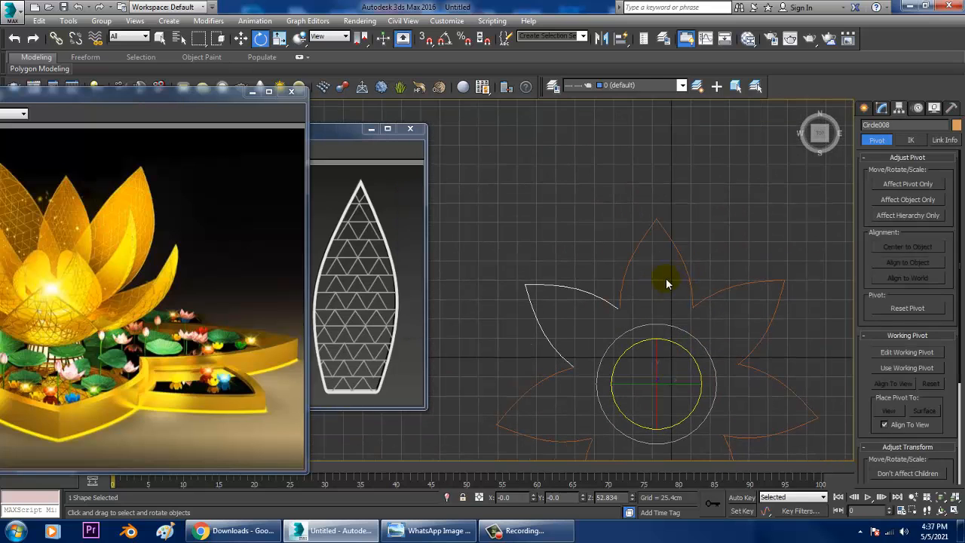
{"action": "left_click", "coordinate": [685, 263]}
{"action": "key", "text": "w"}
{"action": "middle_click_drag", "start_coordinate": [737, 319], "coordinate": [729, 263]}
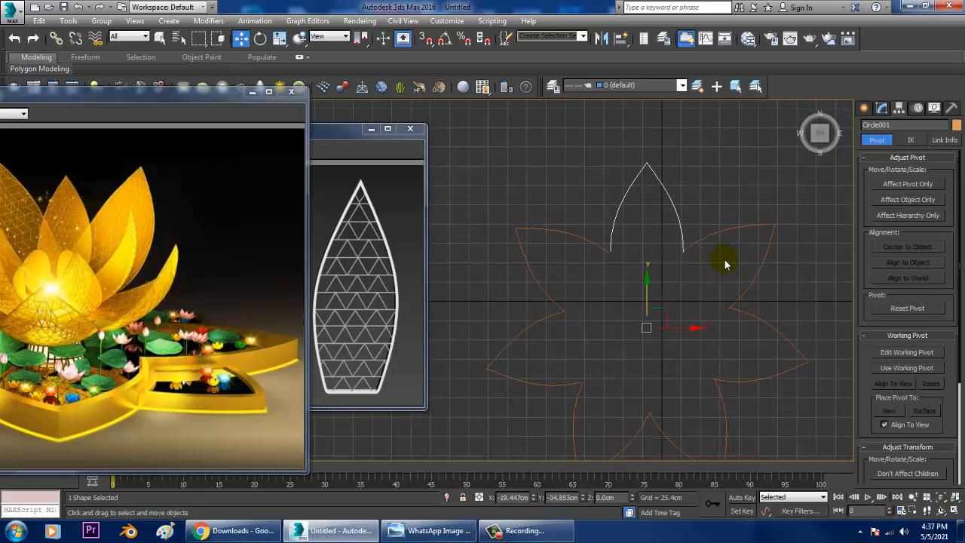
{"action": "left_click", "coordinate": [882, 108]}
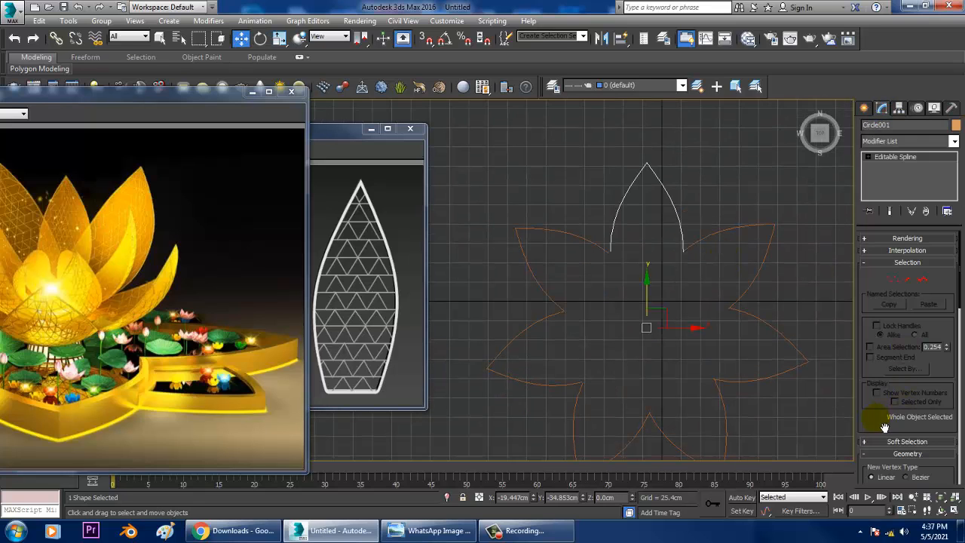
{"action": "scroll", "coordinate": [885, 428], "scroll_direction": "down", "scroll_amount": 5}
{"action": "left_click", "coordinate": [882, 353]}
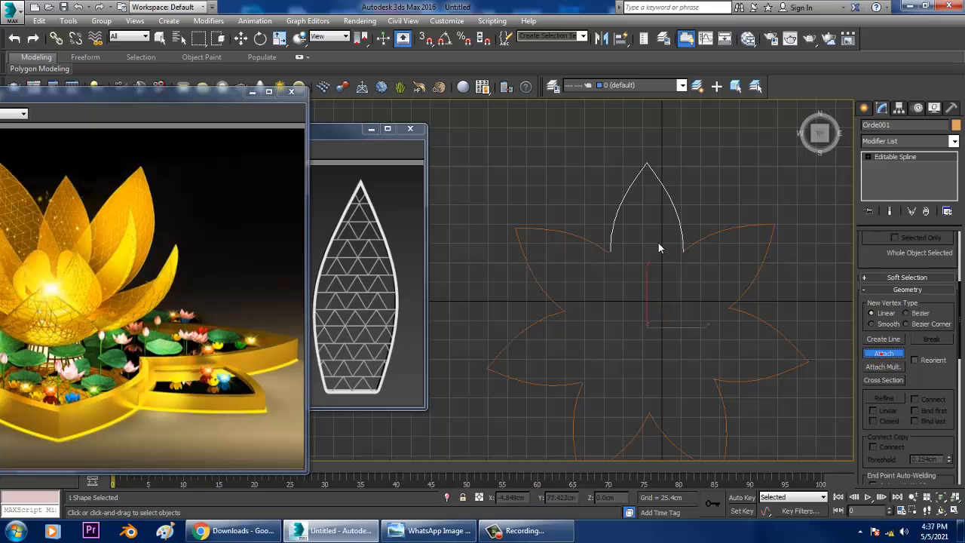
{"action": "left_click", "coordinate": [714, 235]}
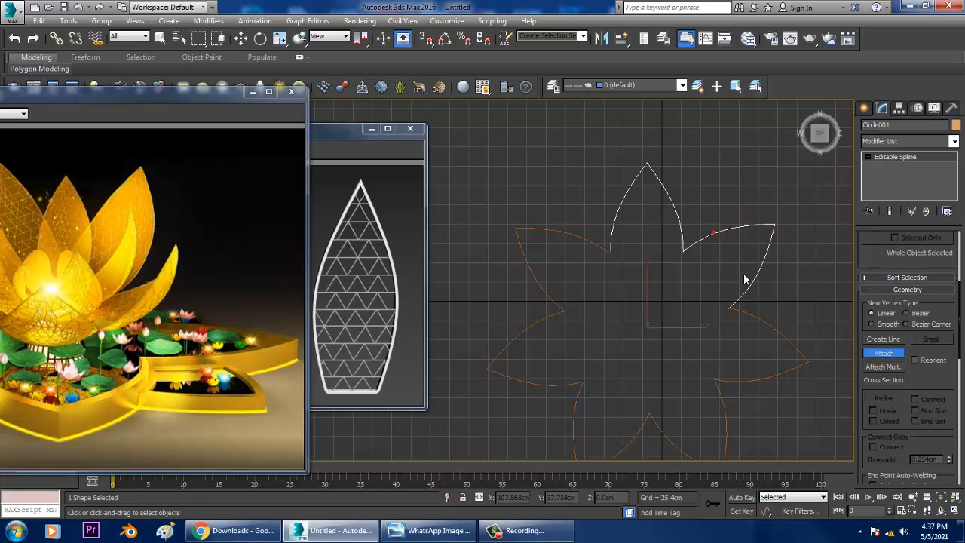
{"action": "left_click", "coordinate": [772, 338]}
{"action": "middle_click_drag", "start_coordinate": [723, 371], "coordinate": [712, 289]}
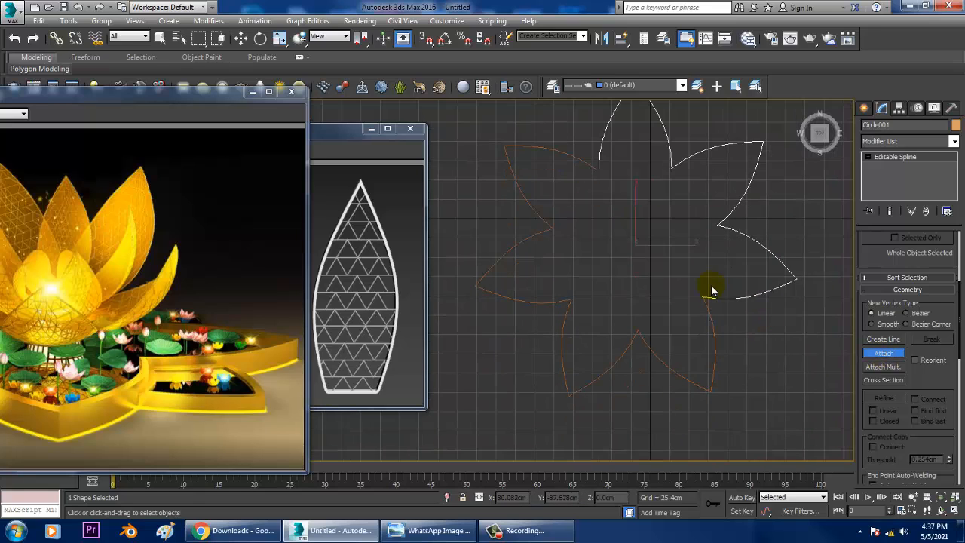
{"action": "left_click", "coordinate": [716, 339]}
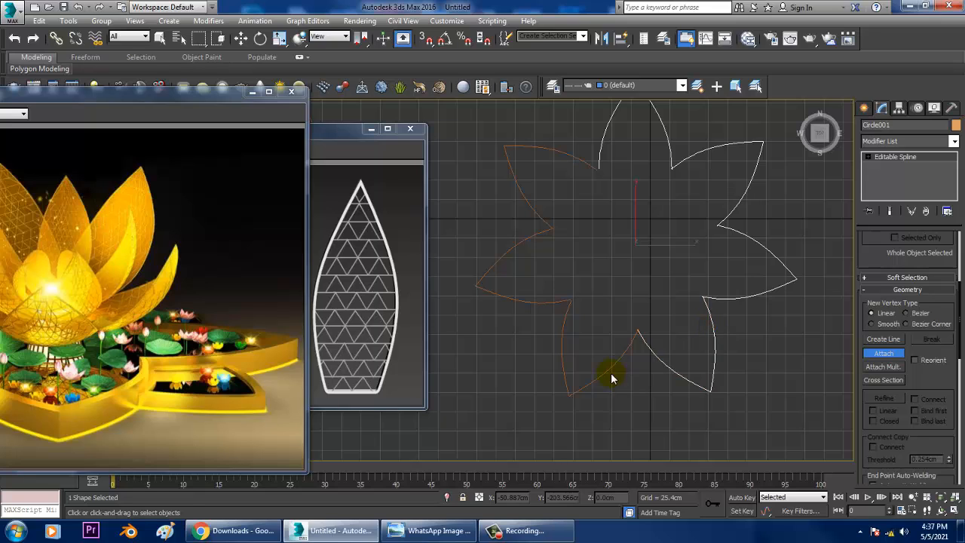
{"action": "left_click", "coordinate": [610, 383]}
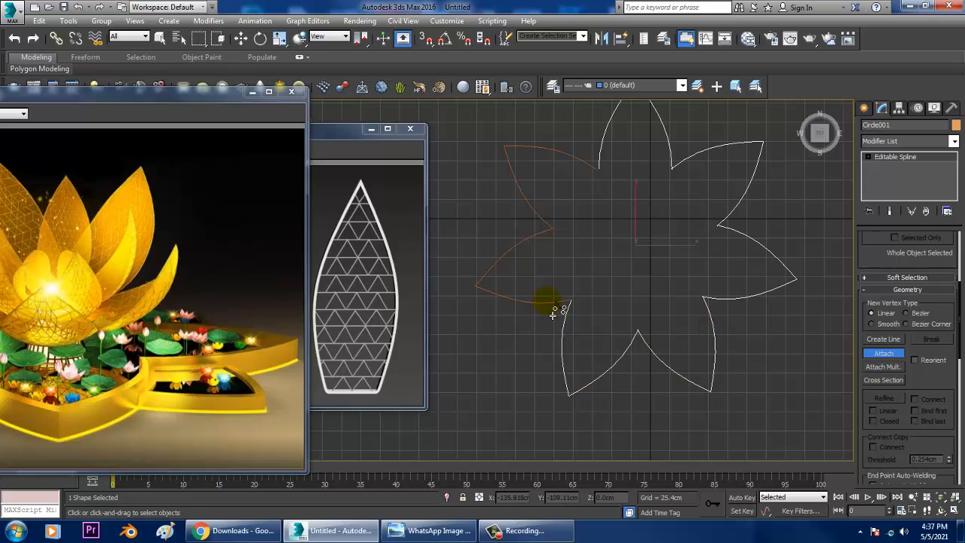
{"action": "left_click", "coordinate": [553, 312]}
{"action": "left_click", "coordinate": [534, 219]}
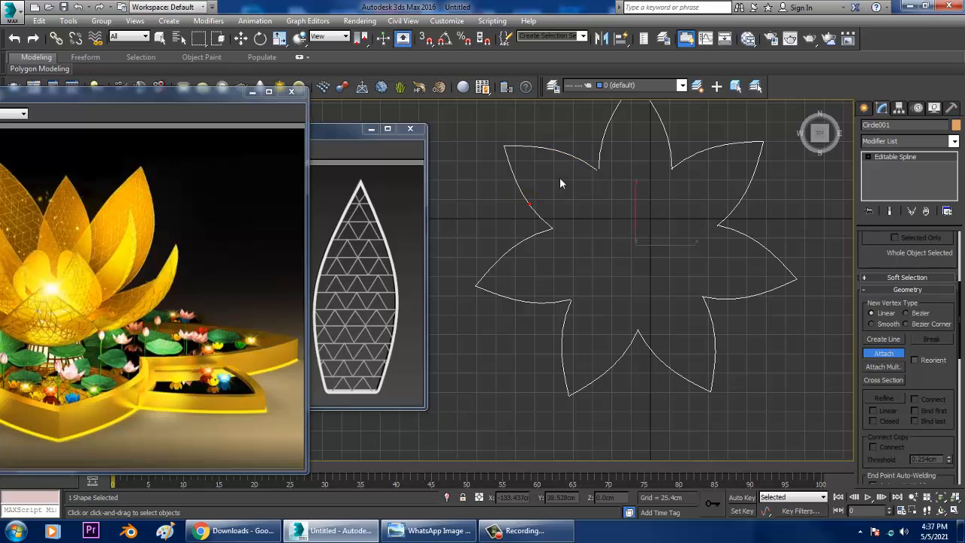
{"action": "key", "text": "w"}
- Fuse and weld the two end vertices where the top petal meets its left neighbour
{"action": "middle_click_drag", "start_coordinate": [634, 184], "coordinate": [650, 241]}
{"action": "scroll", "coordinate": [629, 228], "scroll_direction": "up", "scroll_amount": 4}
{"action": "key", "text": "1"}
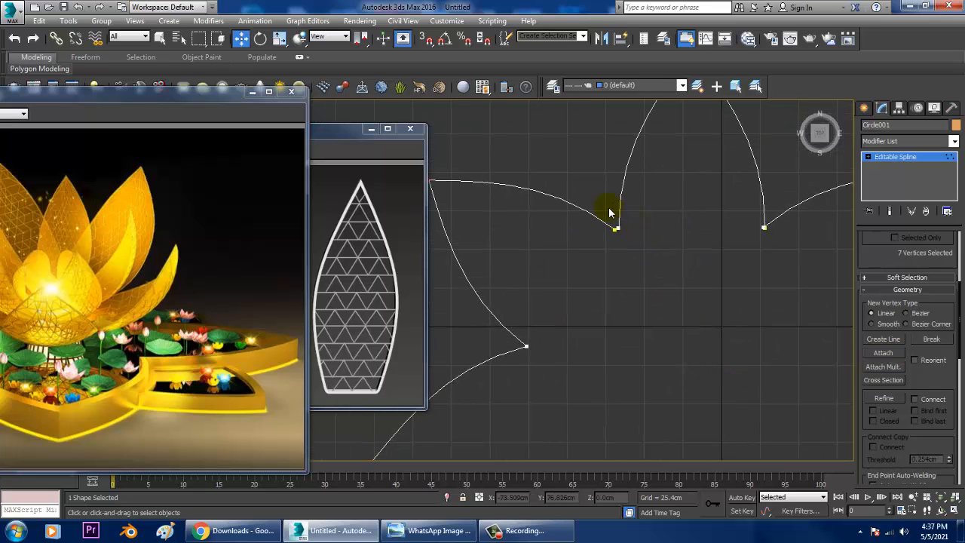
{"action": "left_click_drag", "start_coordinate": [639, 260], "coordinate": [637, 257]}
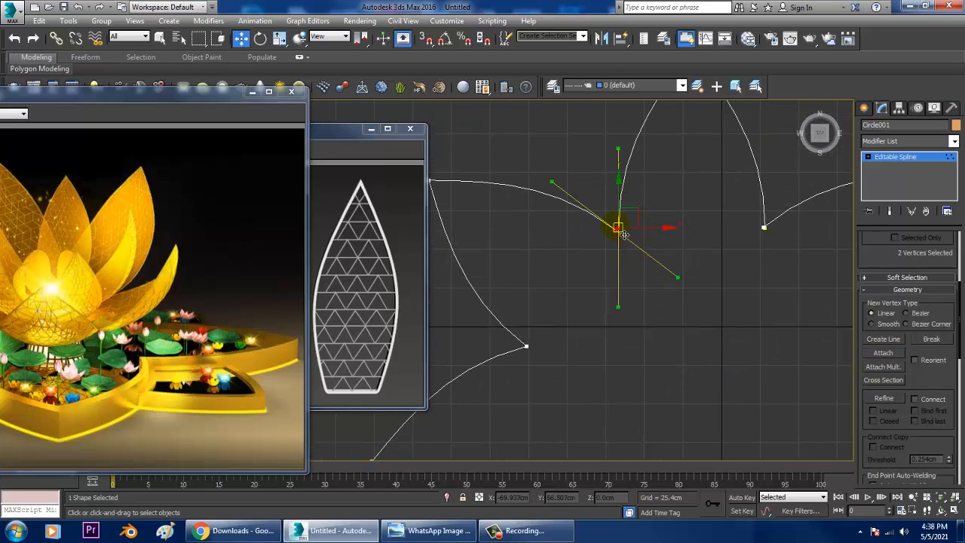
{"action": "right_click", "coordinate": [612, 223]}
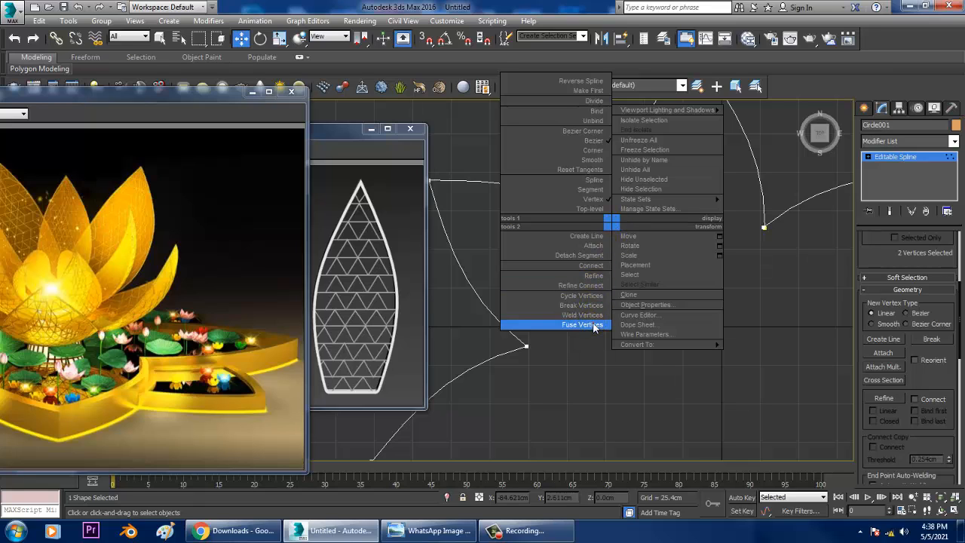
{"action": "left_click", "coordinate": [593, 326]}
{"action": "right_click", "coordinate": [618, 229]}
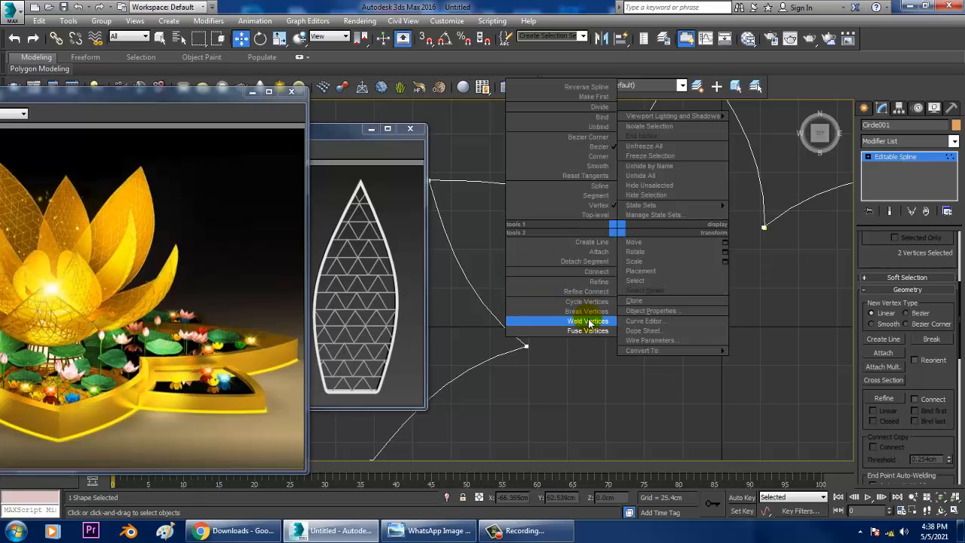
{"action": "left_click", "coordinate": [589, 322]}
- Fuse and weld the two end vertices where the top petal meets its upper-right neighbour
{"action": "middle_click_drag", "start_coordinate": [727, 205], "coordinate": [571, 186]}
{"action": "right_click", "coordinate": [601, 203]}
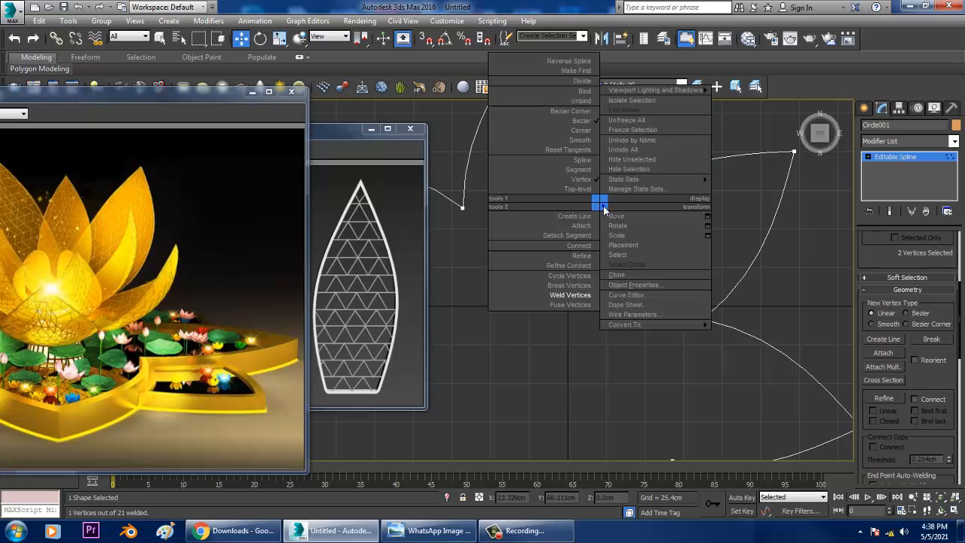
{"action": "left_click", "coordinate": [579, 305]}
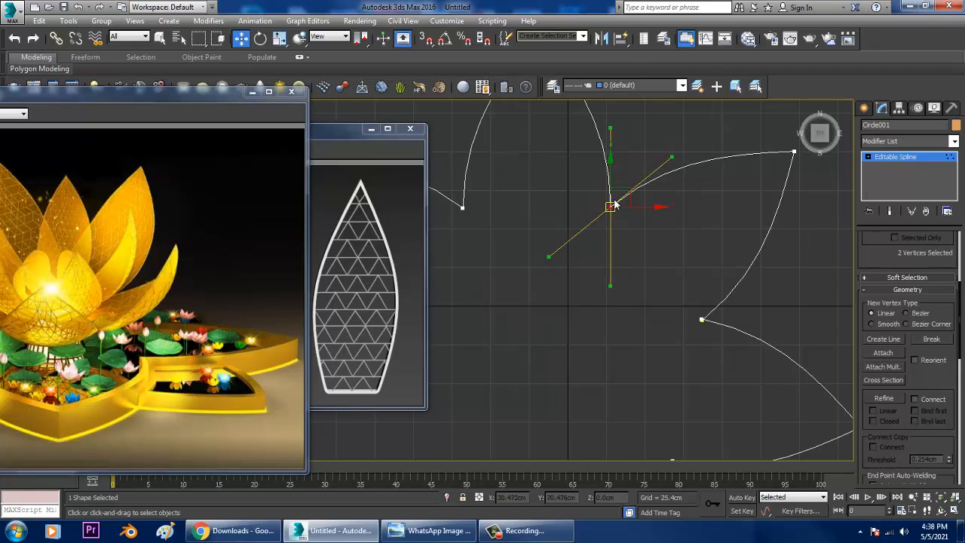
{"action": "right_click", "coordinate": [615, 204]}
{"action": "left_click", "coordinate": [575, 293]}
- Fuse and weld the two end vertices between the upper-right petal and the right petal
{"action": "left_click_drag", "start_coordinate": [685, 267], "coordinate": [720, 336]}
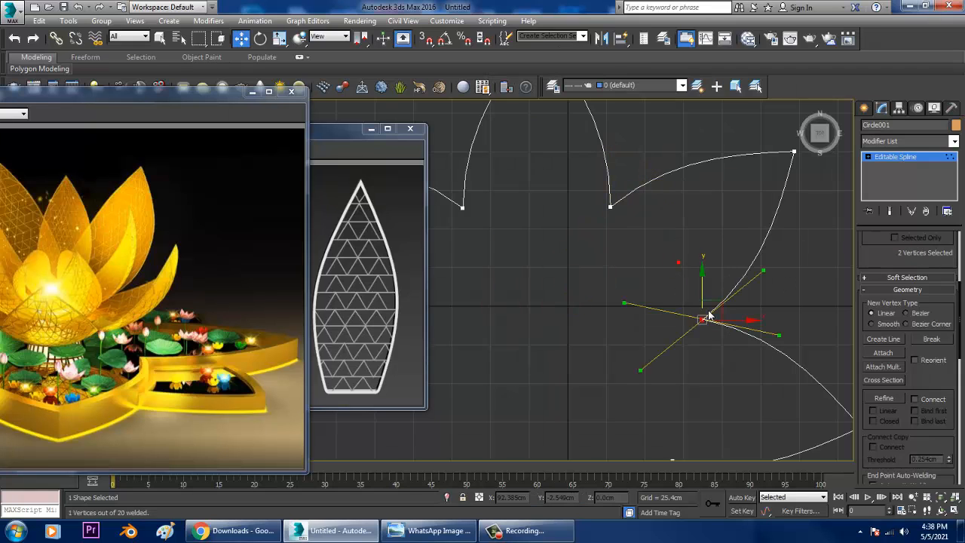
{"action": "right_click", "coordinate": [704, 305]}
{"action": "left_click", "coordinate": [679, 409]}
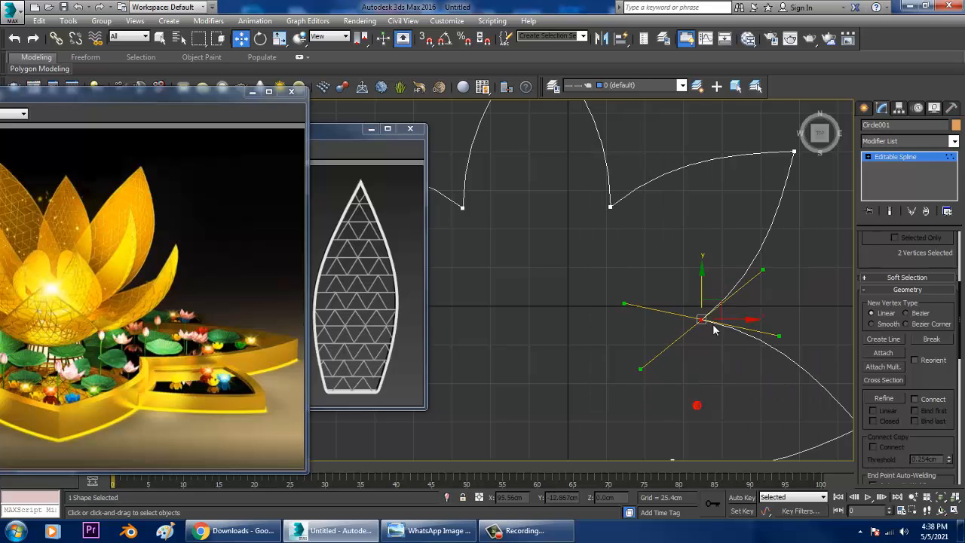
{"action": "right_click", "coordinate": [702, 319]}
{"action": "left_click", "coordinate": [693, 408]}
- Fuse and weld the two end vertices between the right petal and the bottom-right petal
{"action": "middle_click_drag", "start_coordinate": [713, 371], "coordinate": [691, 248]}
{"action": "left_click_drag", "start_coordinate": [636, 329], "coordinate": [663, 351]}
{"action": "right_click", "coordinate": [653, 341]}
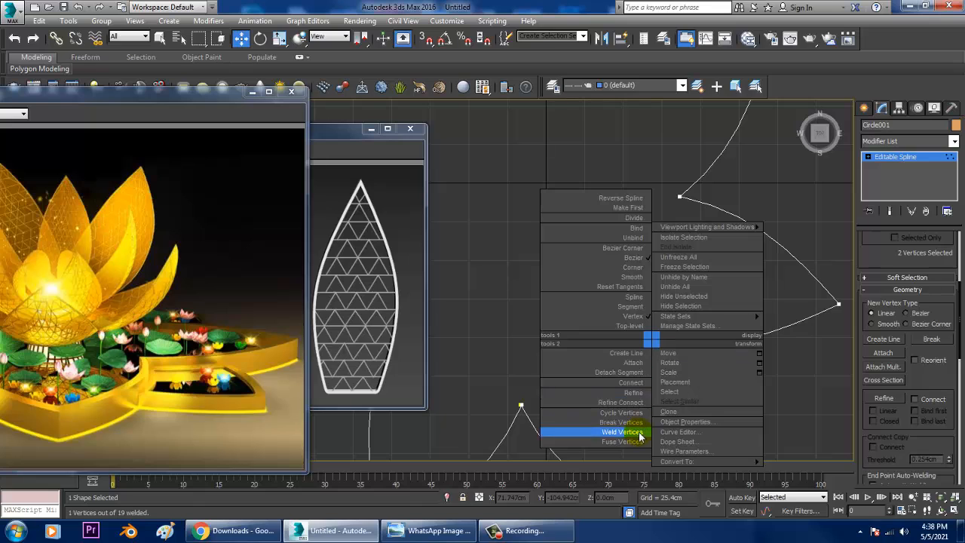
{"action": "left_click", "coordinate": [641, 442]}
{"action": "right_click", "coordinate": [655, 334]}
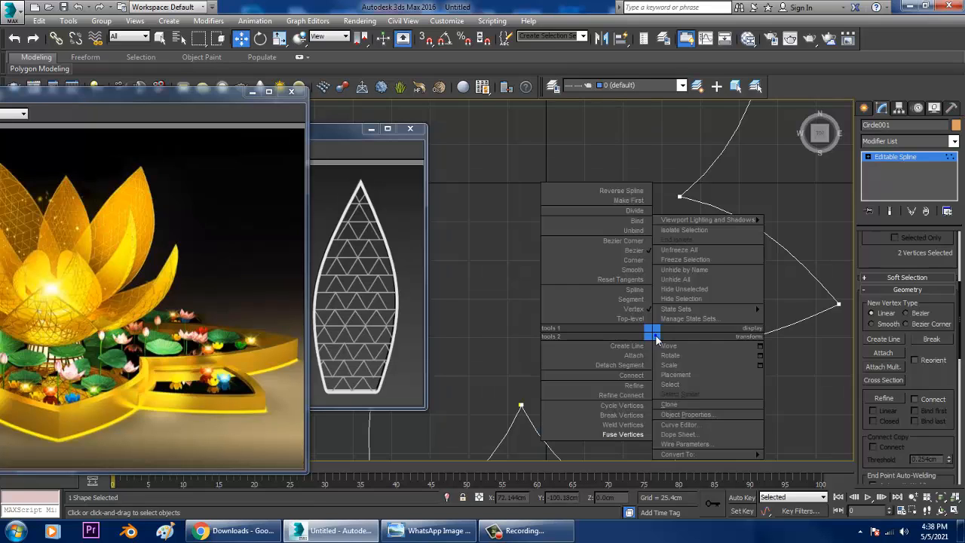
{"action": "left_click", "coordinate": [630, 422]}
- Fuse and weld the two end vertices where the two bottom petals meet
{"action": "middle_click_drag", "start_coordinate": [637, 419], "coordinate": [705, 322]}
{"action": "left_click_drag", "start_coordinate": [609, 340], "coordinate": [609, 340]}
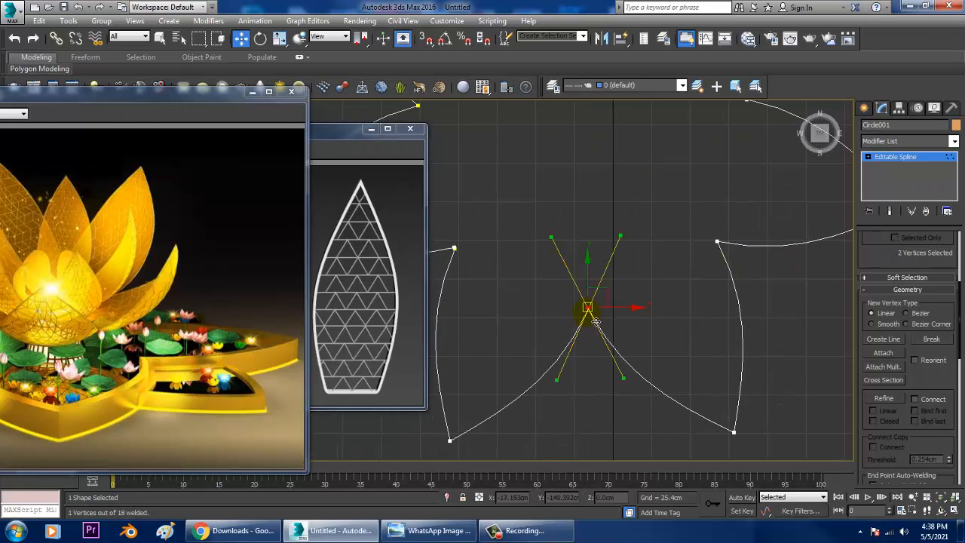
{"action": "right_click", "coordinate": [585, 305]}
{"action": "left_click", "coordinate": [560, 394]}
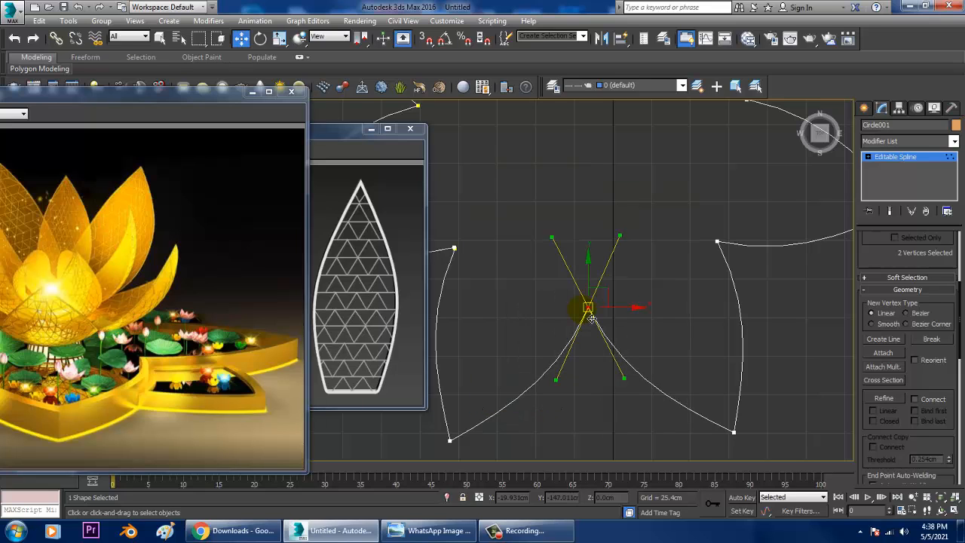
{"action": "right_click", "coordinate": [585, 307]}
{"action": "left_click", "coordinate": [554, 381]}
- Fuse and weld the two end vertices between the bottom-left petal and the left petal
{"action": "middle_click_drag", "start_coordinate": [580, 324], "coordinate": [714, 314]}
{"action": "left_click_drag", "start_coordinate": [634, 289], "coordinate": [633, 289]}
{"action": "scroll", "coordinate": [633, 288], "scroll_direction": "down", "scroll_amount": 2}
{"action": "right_click", "coordinate": [586, 269]}
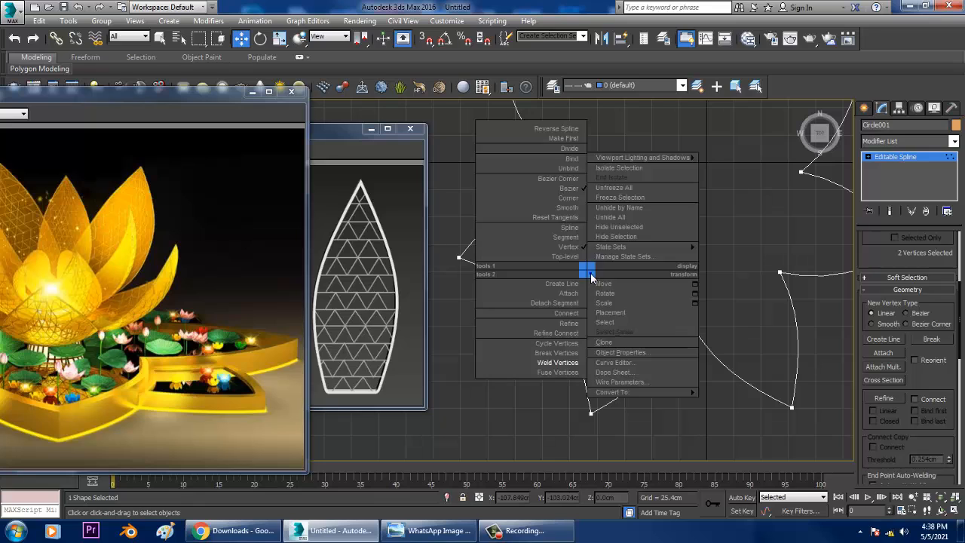
{"action": "left_click", "coordinate": [575, 373]}
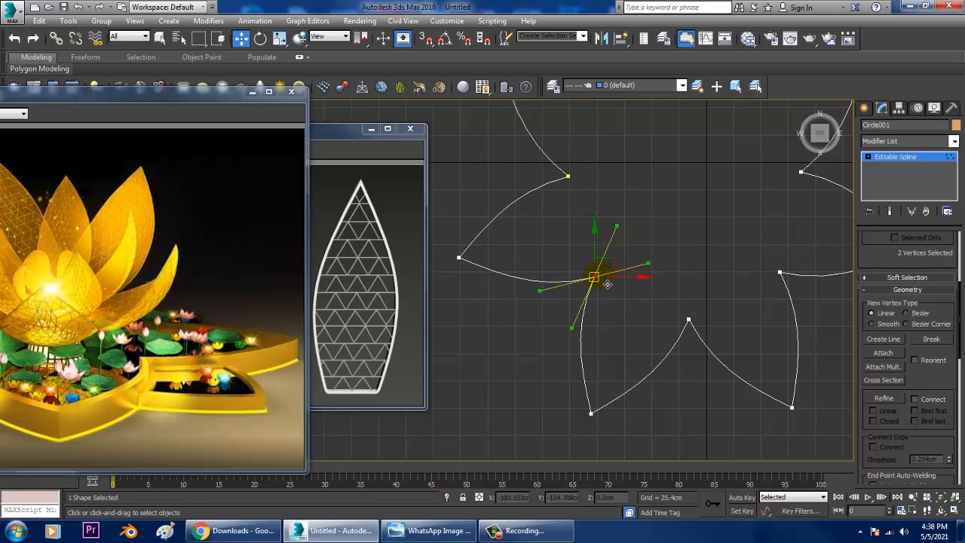
{"action": "right_click", "coordinate": [593, 271]}
{"action": "left_click", "coordinate": [558, 364]}
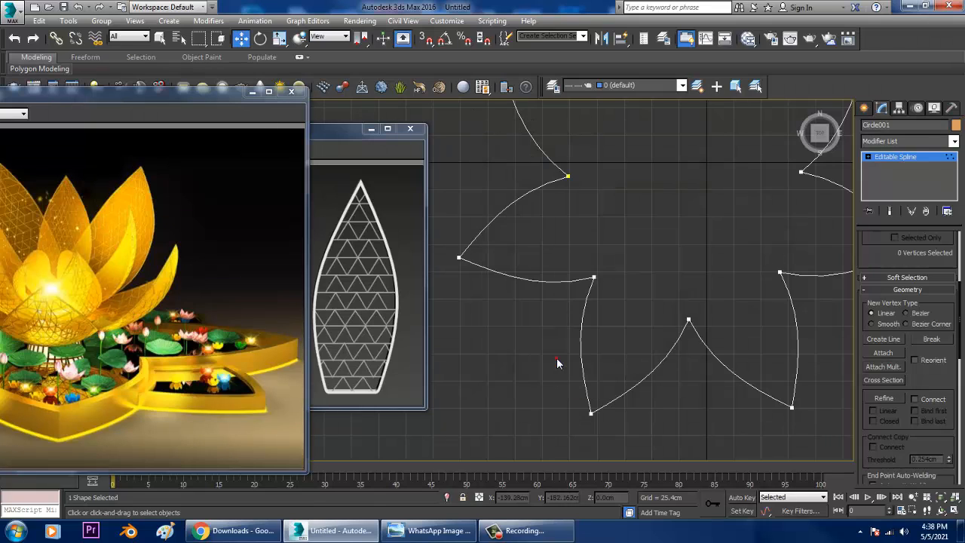
- Undo the weld between the bottom-left and left petals, and weld those two vertices again
{"action": "key", "text": "ctrl+z"}
{"action": "left_click", "coordinate": [612, 312]}
{"action": "key", "text": "ctrl+z"}
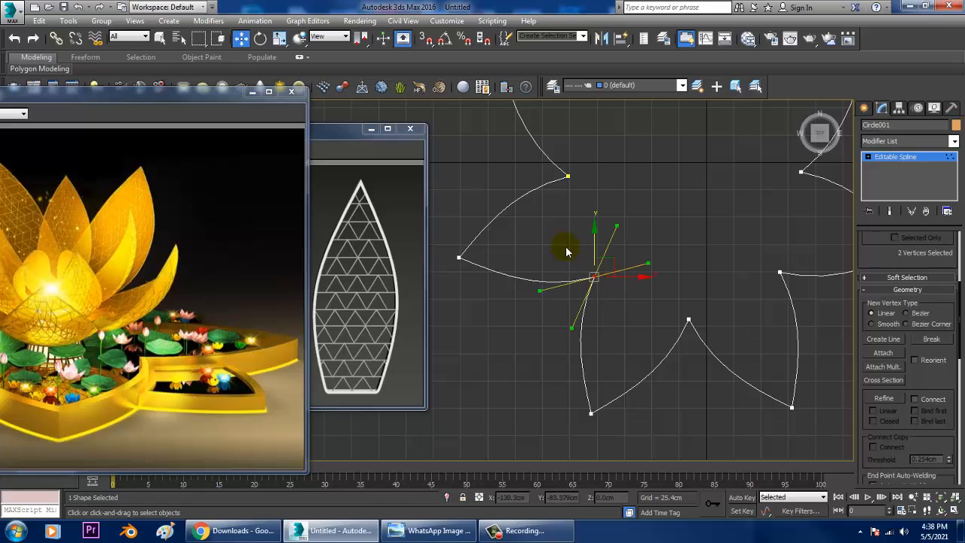
{"action": "right_click", "coordinate": [595, 285]}
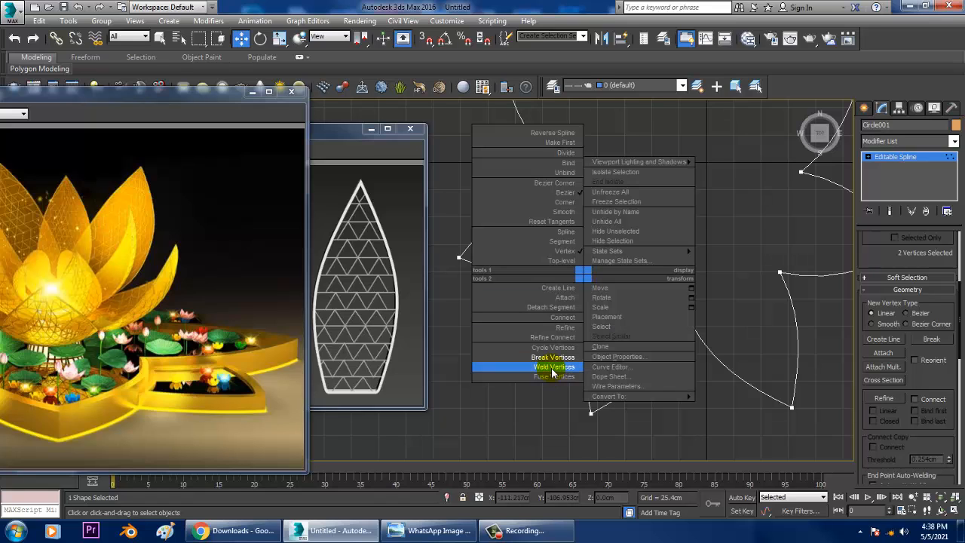
{"action": "left_click", "coordinate": [552, 372]}
- Test the joint between the bottom-left and left petals by moving its vertex upward, and undo the move
{"action": "left_click", "coordinate": [613, 321]}
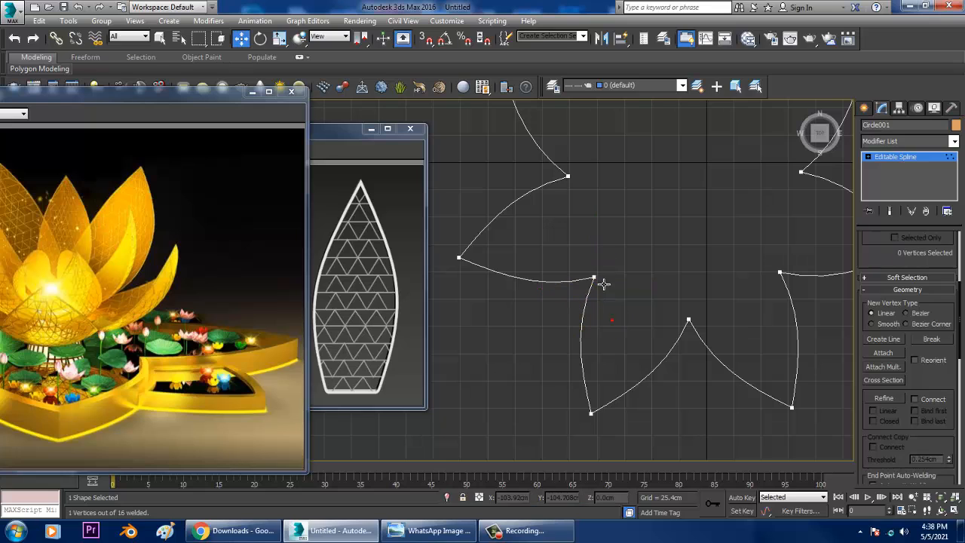
{"action": "left_click", "coordinate": [594, 277]}
{"action": "left_click_drag", "start_coordinate": [598, 252], "coordinate": [600, 217]}
{"action": "key", "text": "ctrl+z"}
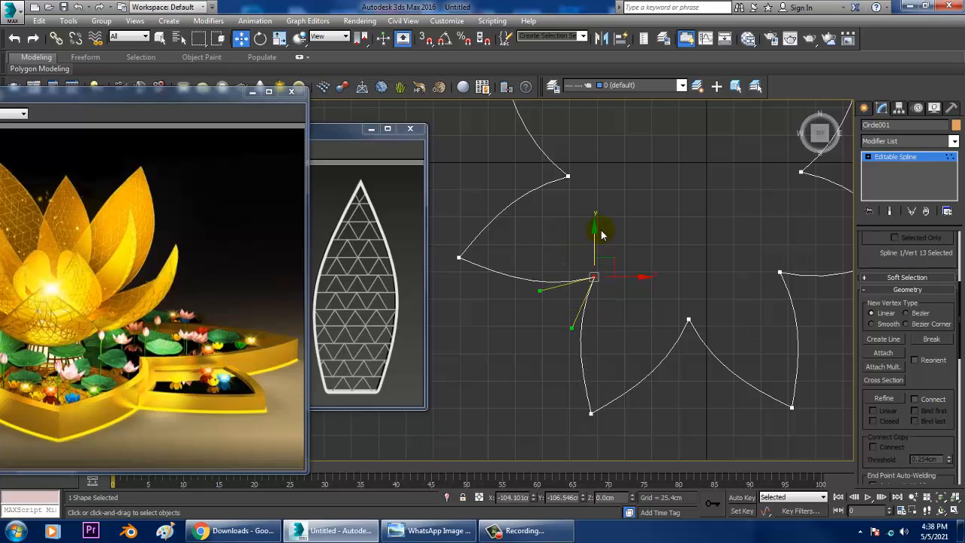
- Weld the two end vertices between the left and upper-left petals to close the seven-petal outline
{"action": "middle_click_drag", "start_coordinate": [598, 224], "coordinate": [592, 361]}
{"action": "left_click_drag", "start_coordinate": [550, 324], "coordinate": [530, 333]}
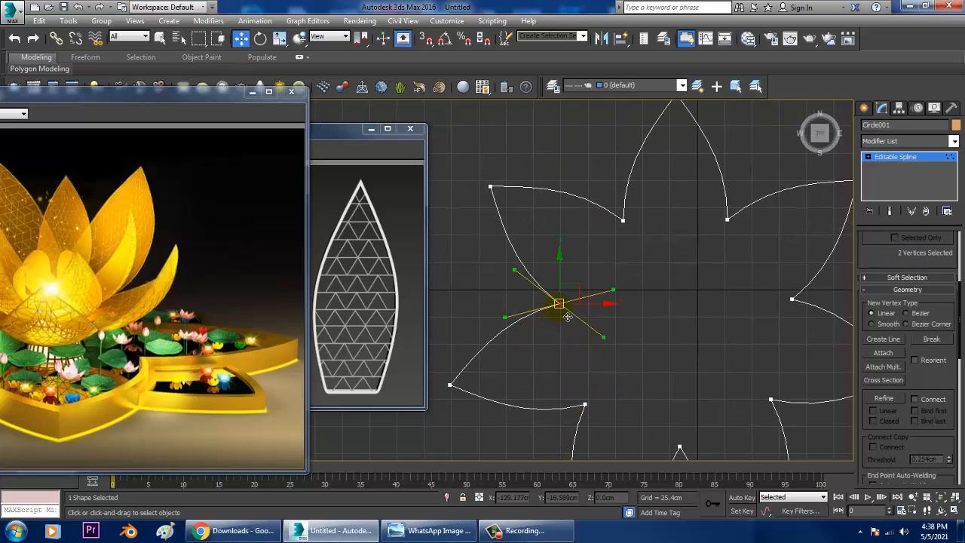
{"action": "right_click", "coordinate": [556, 305]}
{"action": "left_click", "coordinate": [527, 397]}
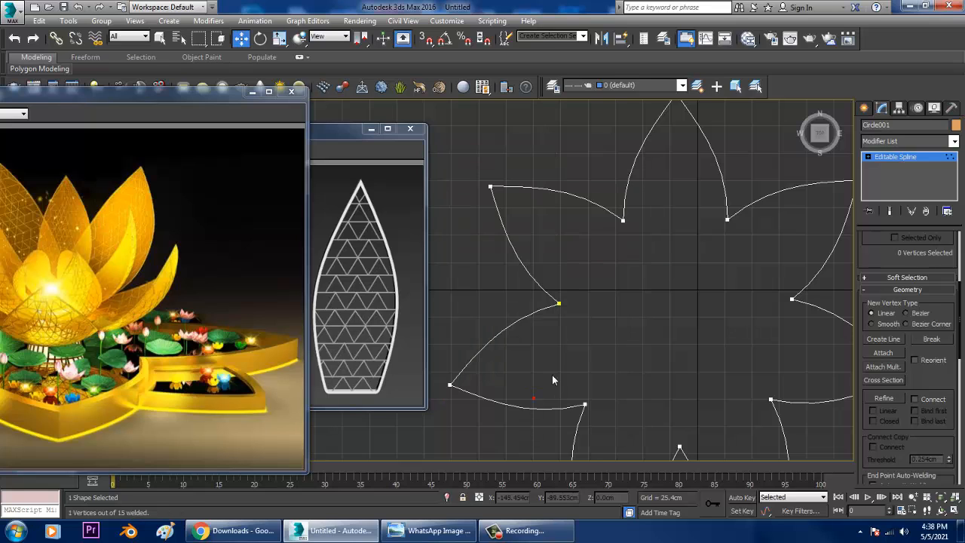
{"action": "scroll", "coordinate": [603, 342], "scroll_direction": "down", "scroll_amount": 5}
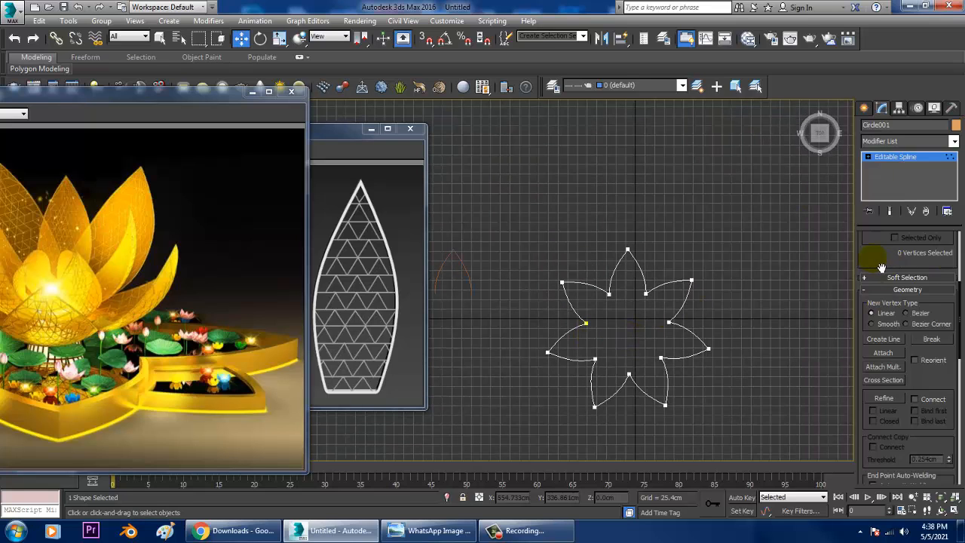
- Enable viewport rendering for the closed flower outline with a rectangular cross-section
{"action": "scroll", "coordinate": [879, 264], "scroll_direction": "up", "scroll_amount": 5}
{"action": "left_click", "coordinate": [865, 239]}
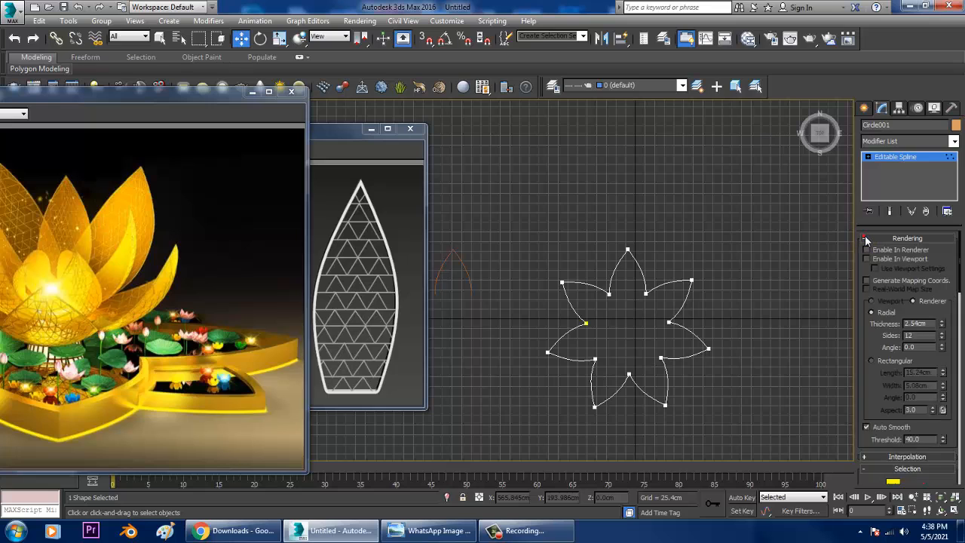
{"action": "left_click", "coordinate": [889, 260]}
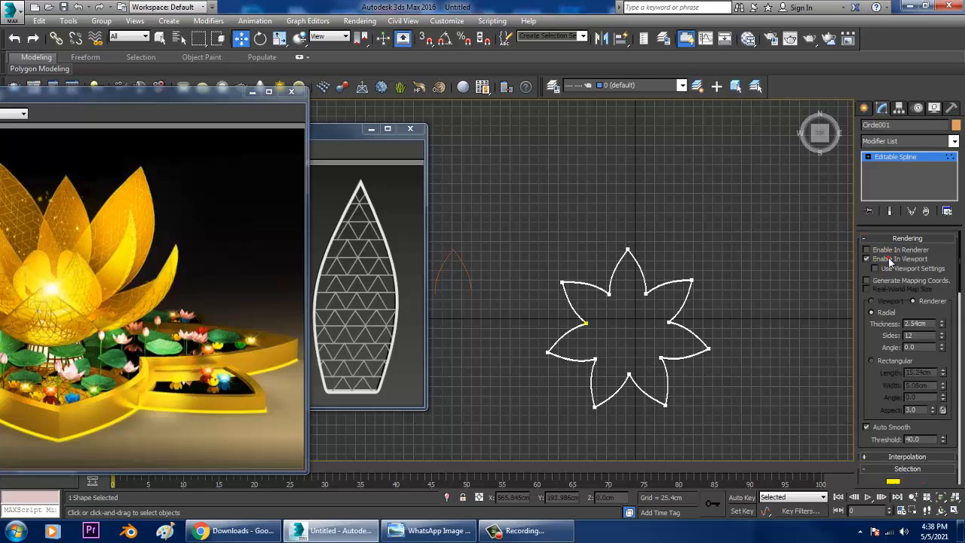
{"action": "left_click", "coordinate": [891, 363]}
- In a perspective view with edged faces, enlarge the flower outline's rectangular cross-section to 24.384 cm length and 6.401 cm width
{"action": "key", "text": "alt+w"}
{"action": "left_click", "coordinate": [673, 409]}
{"action": "key", "text": "alt+w"}
{"action": "scroll", "coordinate": [670, 377], "scroll_direction": "down", "scroll_amount": 4}
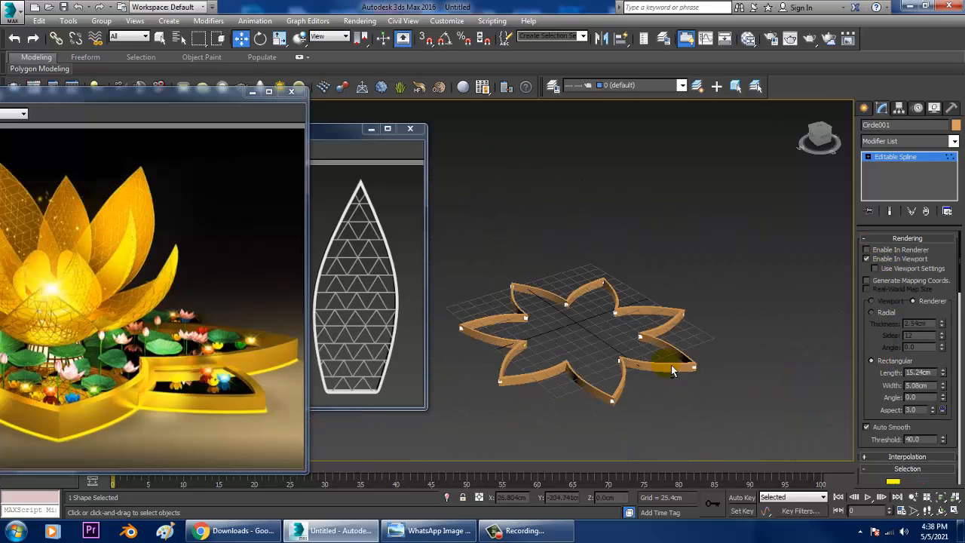
{"action": "scroll", "coordinate": [673, 370], "scroll_direction": "up", "scroll_amount": 3}
{"action": "scroll", "coordinate": [690, 384], "scroll_direction": "up", "scroll_amount": 2}
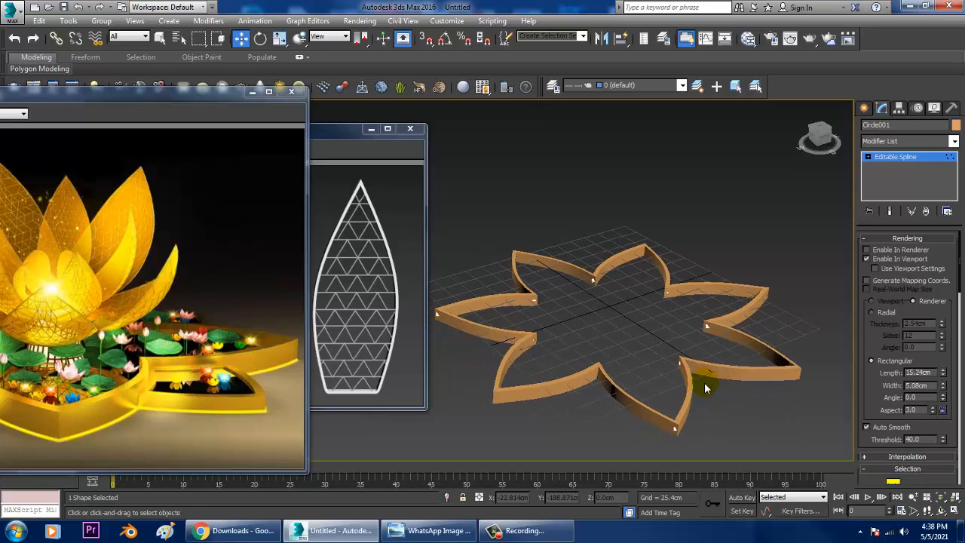
{"action": "key", "text": "F4"}
{"action": "middle_click_drag", "start_coordinate": [704, 370], "coordinate": [709, 370]}
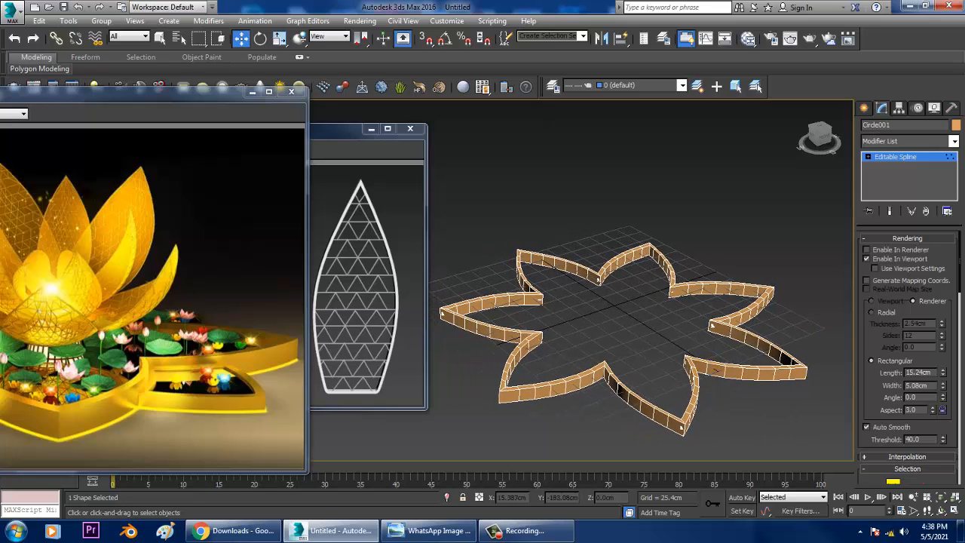
{"action": "left_click_drag", "start_coordinate": [945, 391], "coordinate": [951, 344]}
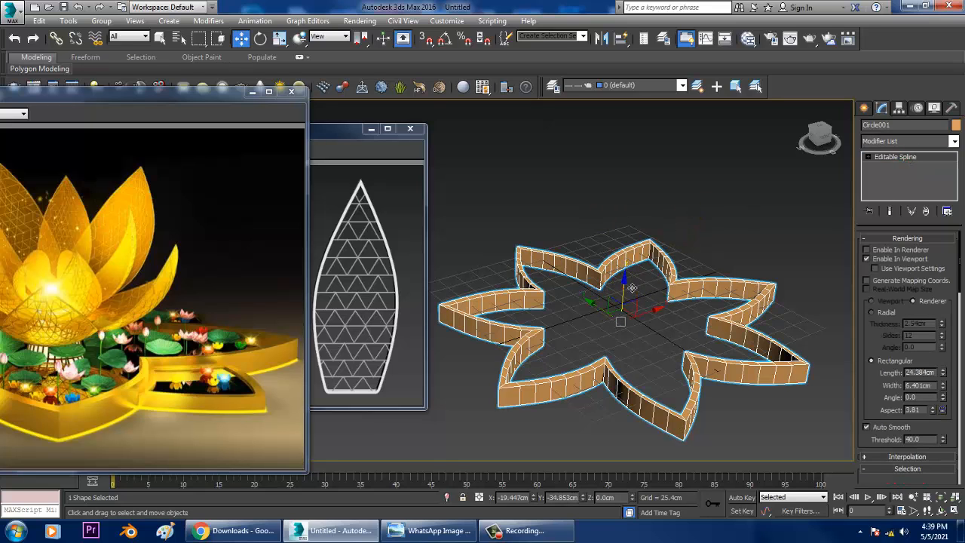
{"action": "mouse_move", "coordinate": [632, 287]}
{"action": "left_mouse_down"}
{"action": "mouse_move", "coordinate": [637, 214]}
{"action": "mouse_move", "coordinate": [646, 283]}
{"action": "mouse_move", "coordinate": [582, 250]}
{"action": "mouse_move", "coordinate": [577, 260]}
{"action": "mouse_move", "coordinate": [644, 296]}
{"action": "left_mouse_up"}
- Scale the spare arch down uniformly and rotate it about 87° counterclockwise in the top view so its tip points left
{"action": "left_click", "coordinate": [647, 378]}
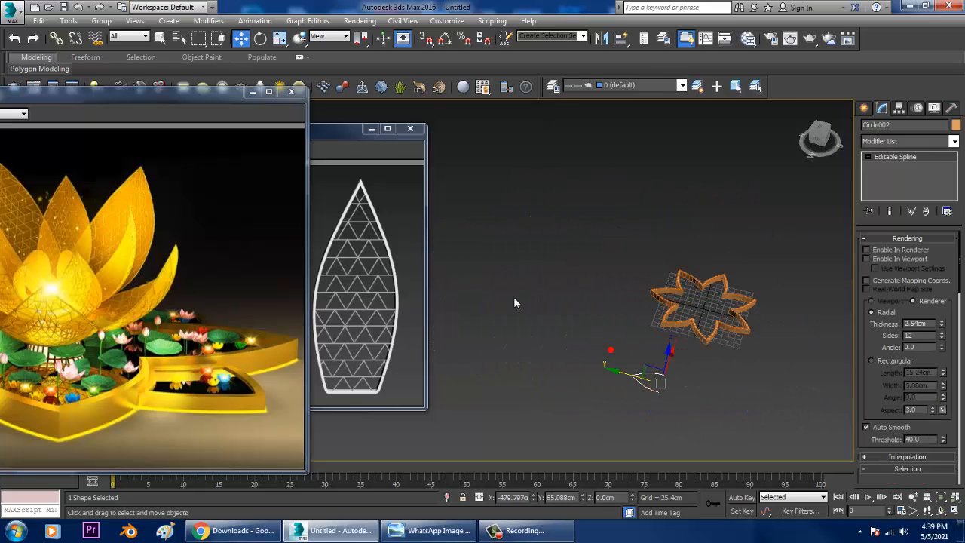
{"action": "key", "text": "alt+w"}
{"action": "key", "text": "alt+w"}
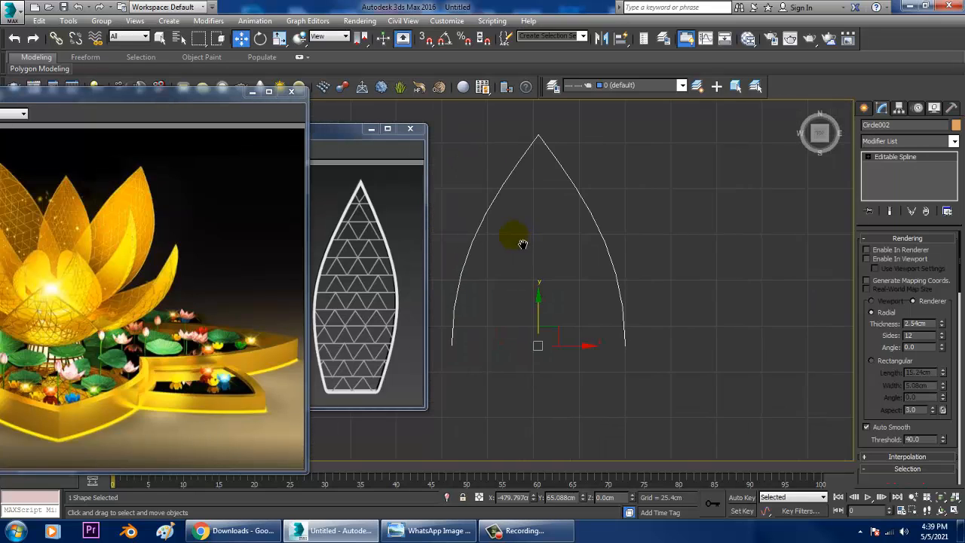
{"action": "scroll", "coordinate": [523, 243], "scroll_direction": "down", "scroll_amount": 4}
{"action": "key", "text": "r"}
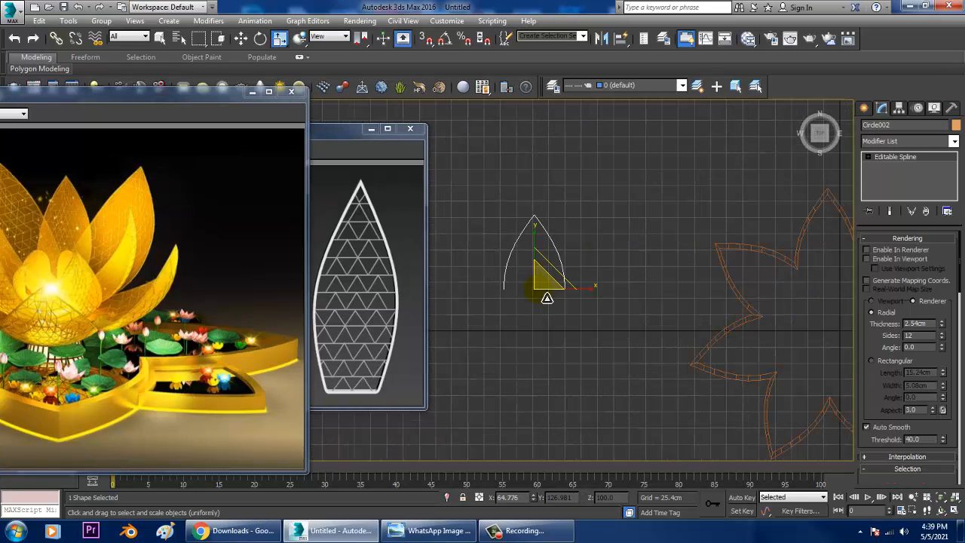
{"action": "left_click_drag", "start_coordinate": [542, 291], "coordinate": [647, 267]}
{"action": "scroll", "coordinate": [556, 312], "scroll_direction": "up", "scroll_amount": 2}
{"action": "key", "text": "e"}
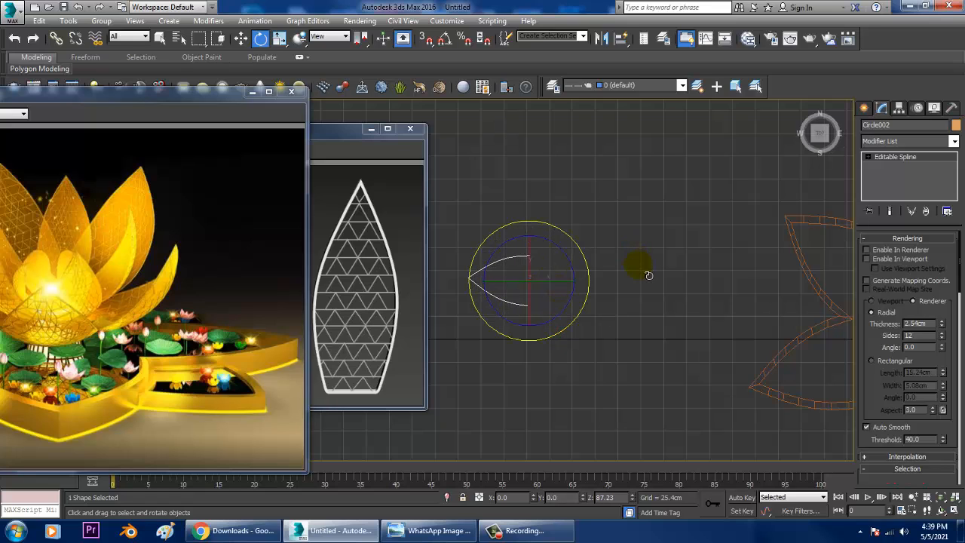
- Move the small arch into the notch between the left and upper-left petals, with its open ends meeting the flower's border
{"action": "key", "text": "w"}
{"action": "left_click_drag", "start_coordinate": [561, 290], "coordinate": [829, 352]}
{"action": "scroll", "coordinate": [816, 341], "scroll_direction": "up", "scroll_amount": 3}
{"action": "middle_click_drag", "start_coordinate": [756, 307], "coordinate": [620, 291]}
{"action": "left_click_drag", "start_coordinate": [652, 183], "coordinate": [712, 270]}
{"action": "scroll", "coordinate": [711, 270], "scroll_direction": "up", "scroll_amount": 2}
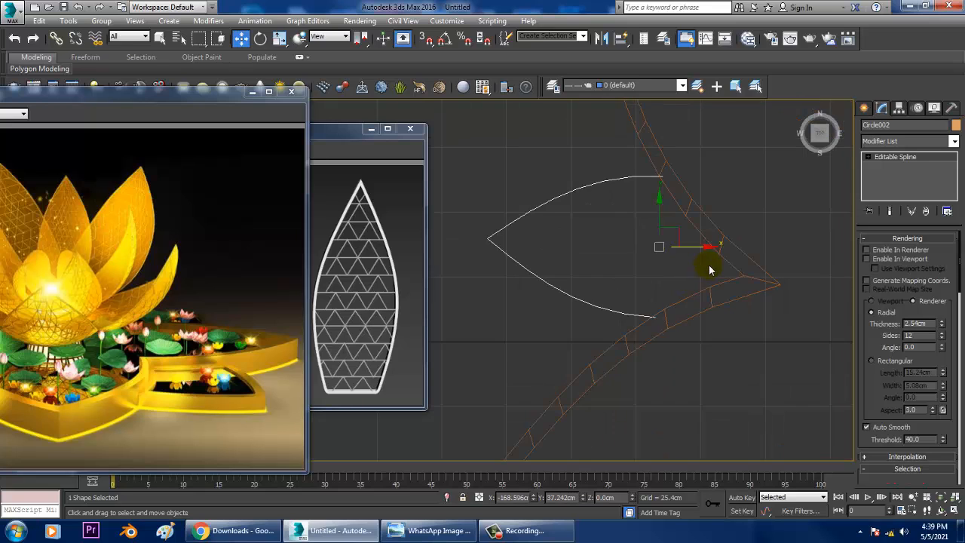
{"action": "middle_click_drag", "start_coordinate": [711, 269], "coordinate": [657, 243]}
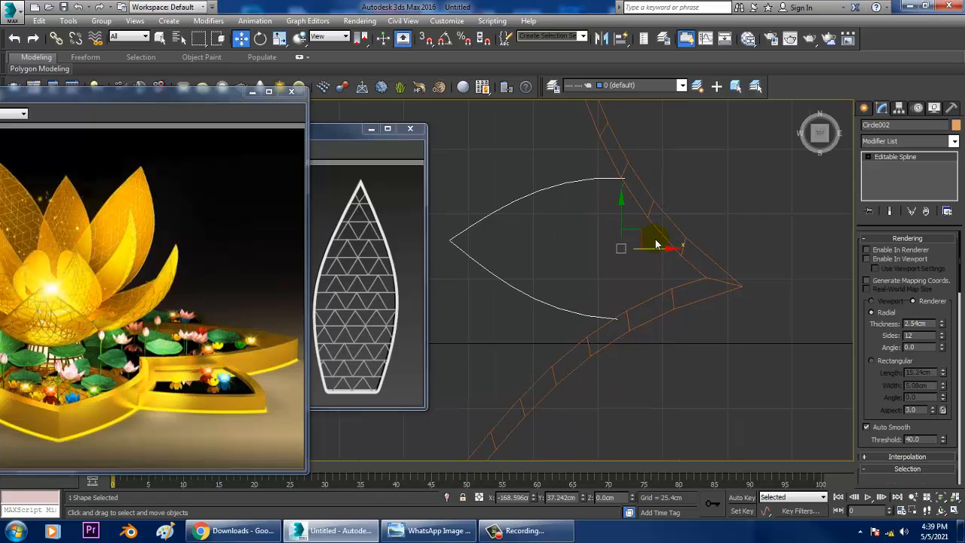
- Draw a V-shaped line from the small arch's upper end to the notch's inner corner and back to its lower end
{"action": "left_click", "coordinate": [863, 108]}
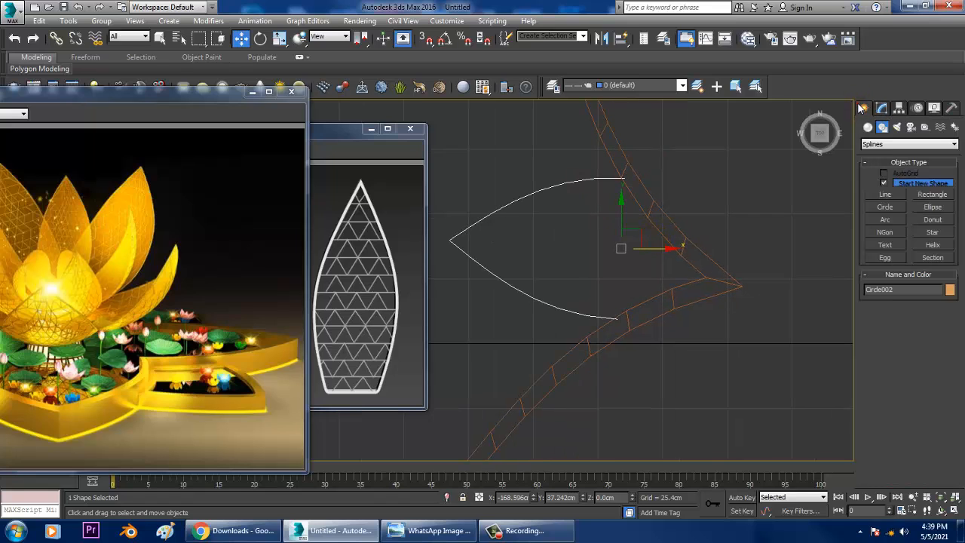
{"action": "left_click", "coordinate": [901, 194]}
{"action": "left_click", "coordinate": [624, 180]}
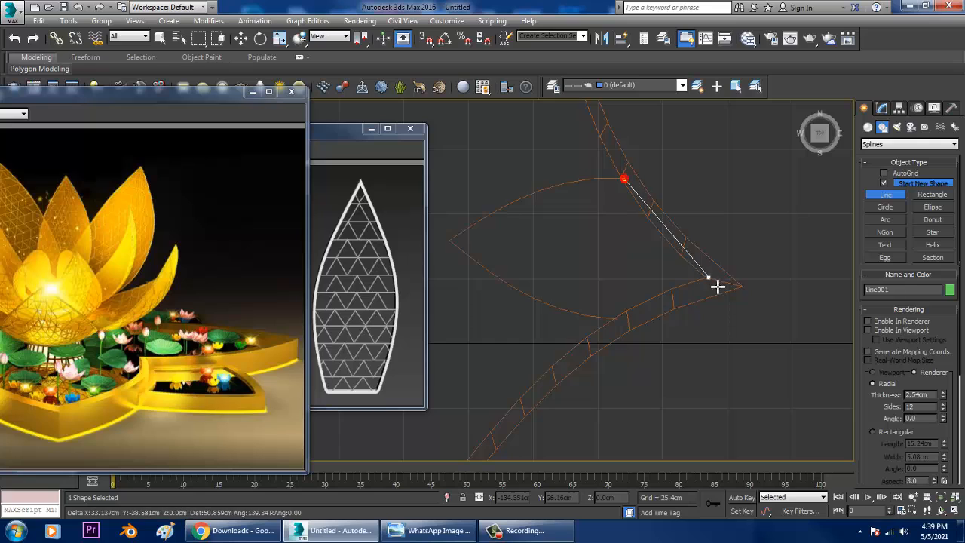
{"action": "left_click", "coordinate": [703, 276]}
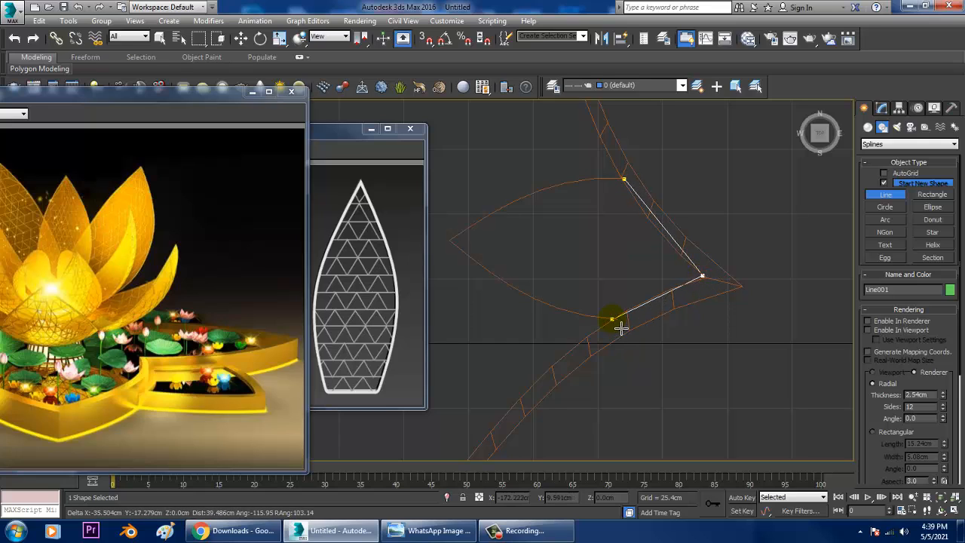
{"action": "left_click", "coordinate": [616, 321]}
{"action": "right_click", "coordinate": [616, 321]}
{"action": "right_click", "coordinate": [616, 321]}
- Attach the small arch to the V-shaped line so both belong to one pond outline
{"action": "scroll", "coordinate": [733, 306], "scroll_direction": "up", "scroll_amount": 2}
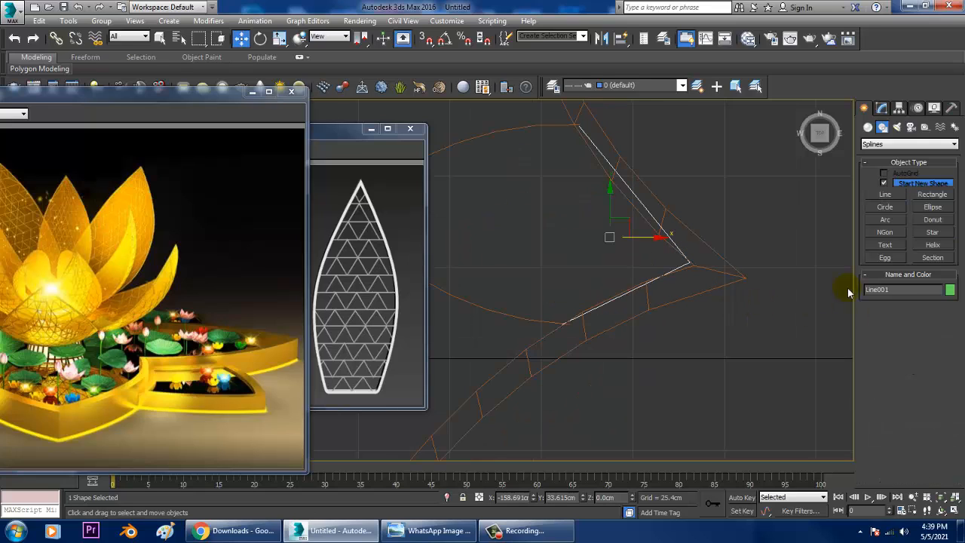
{"action": "left_click", "coordinate": [882, 108]}
{"action": "scroll", "coordinate": [899, 279], "scroll_direction": "down", "scroll_amount": 4}
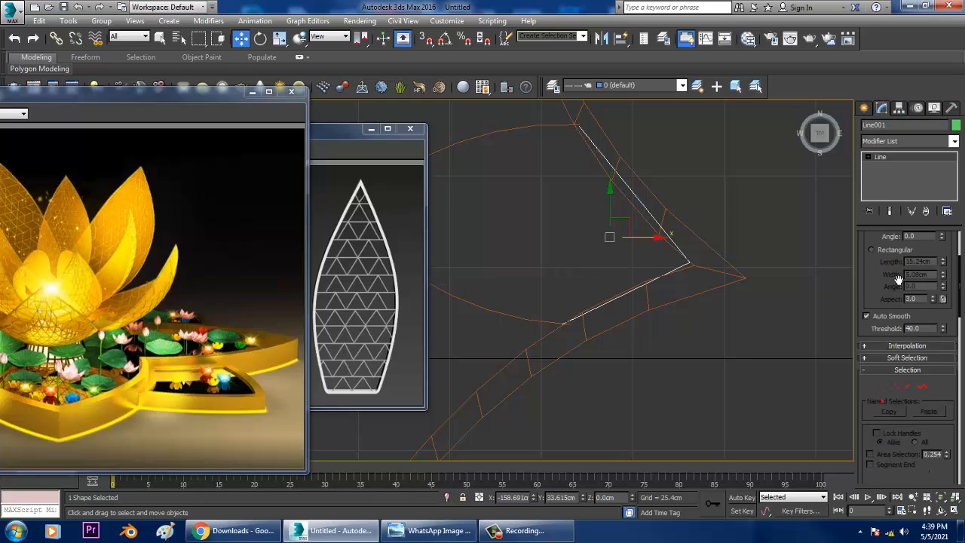
{"action": "scroll", "coordinate": [899, 279], "scroll_direction": "down", "scroll_amount": 5}
{"action": "left_click", "coordinate": [884, 466]}
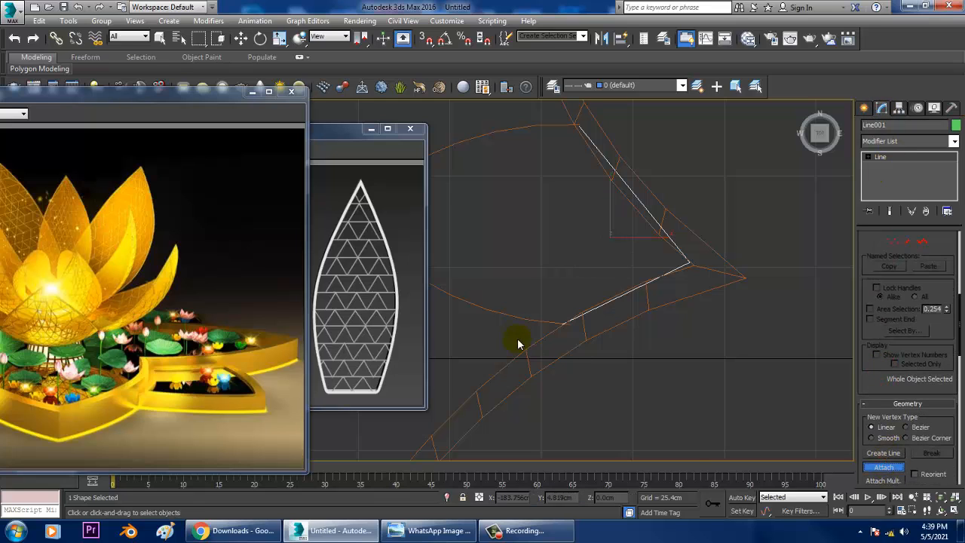
{"action": "left_click", "coordinate": [537, 330]}
{"action": "scroll", "coordinate": [595, 327], "scroll_direction": "up", "scroll_amount": 3}
{"action": "key", "text": "w"}
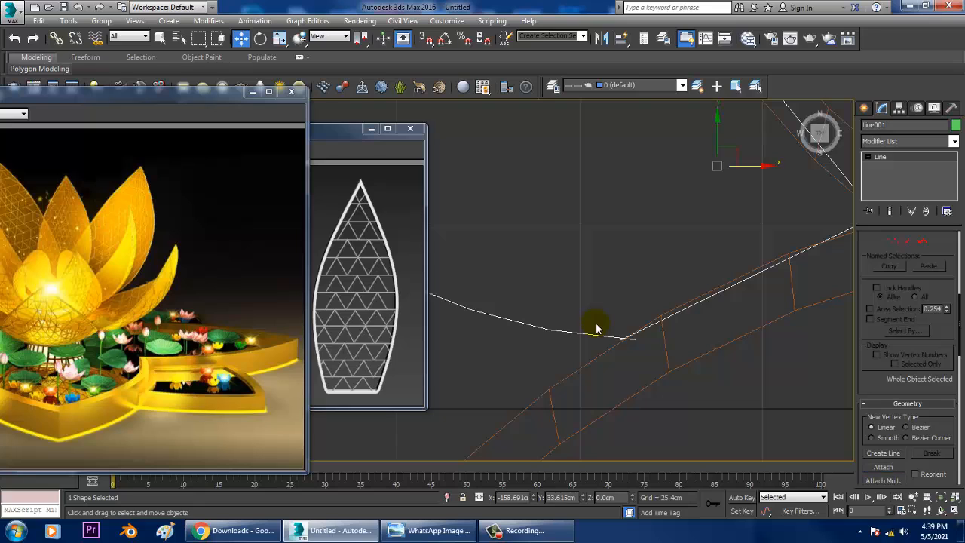
- Fuse and weld the two vertices where the arch's lower end meets the V-shaped line
{"action": "key", "text": "1"}
{"action": "left_click_drag", "start_coordinate": [565, 308], "coordinate": [656, 379]}
{"action": "right_click", "coordinate": [617, 338]}
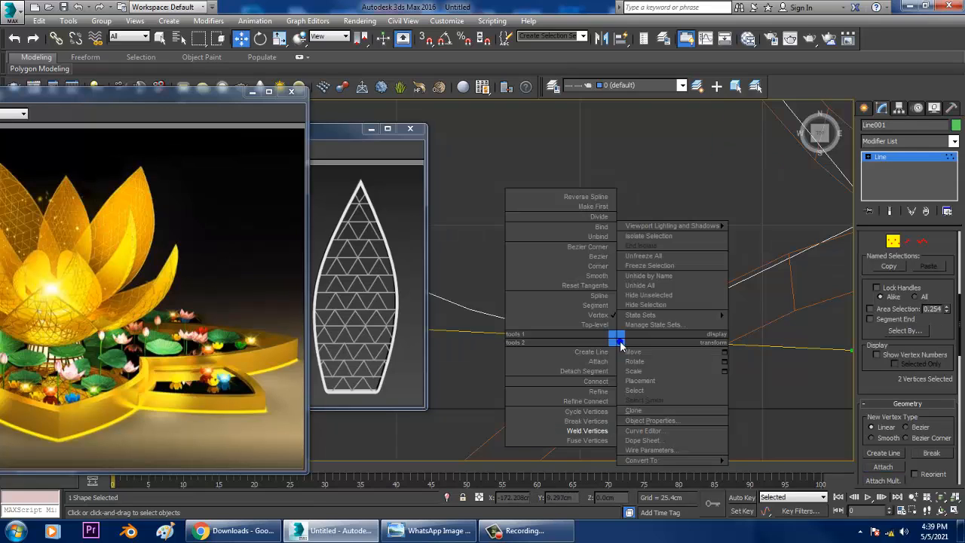
{"action": "left_click", "coordinate": [588, 431]}
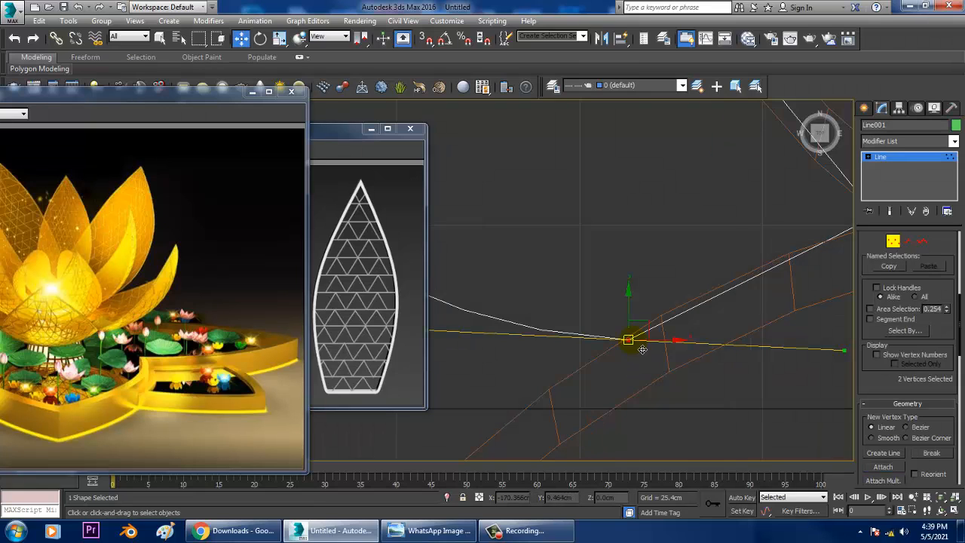
{"action": "right_click", "coordinate": [631, 339]}
{"action": "left_click", "coordinate": [604, 430]}
- Fuse and weld the two vertices where the arch's upper end meets the V-shaped line
{"action": "scroll", "coordinate": [630, 342], "scroll_direction": "down", "scroll_amount": 3}
{"action": "middle_click_drag", "start_coordinate": [650, 301], "coordinate": [664, 341]}
{"action": "left_click_drag", "start_coordinate": [641, 218], "coordinate": [667, 258]}
{"action": "right_click", "coordinate": [646, 241]}
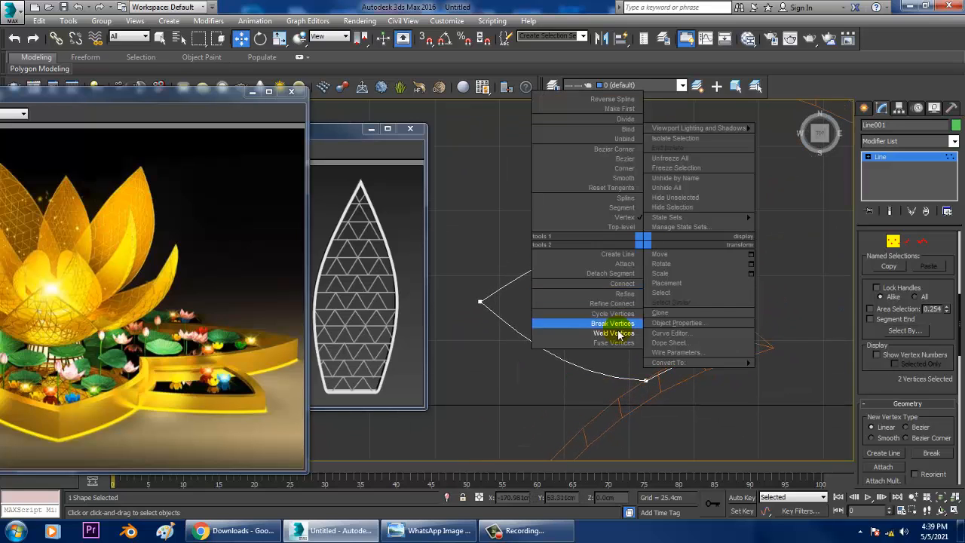
{"action": "left_click", "coordinate": [616, 333]}
{"action": "right_click", "coordinate": [662, 254]}
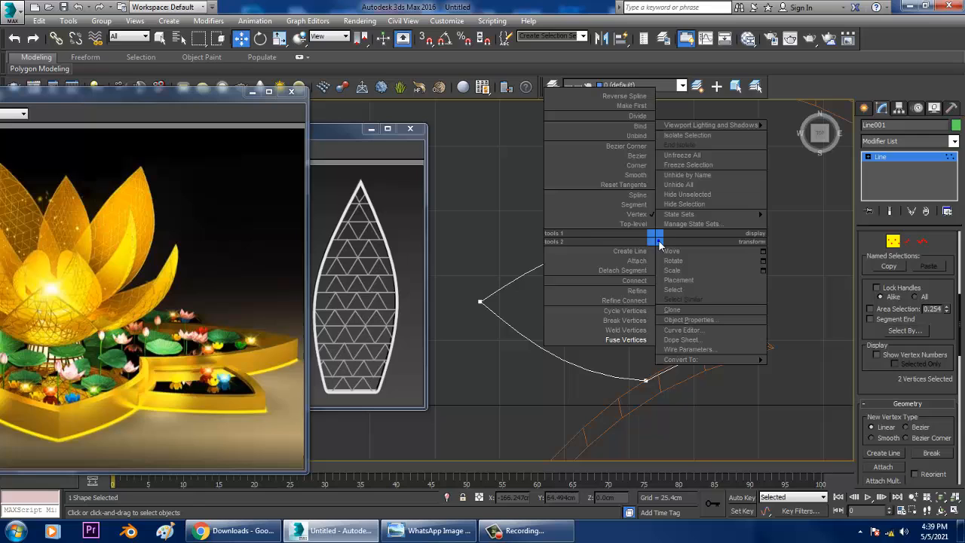
{"action": "left_click", "coordinate": [619, 331]}
- Refine the pond outline's upper notch edge with a middle vertex and move it inward to follow the petal border
{"action": "scroll", "coordinate": [627, 324], "scroll_direction": "up", "scroll_amount": 5}
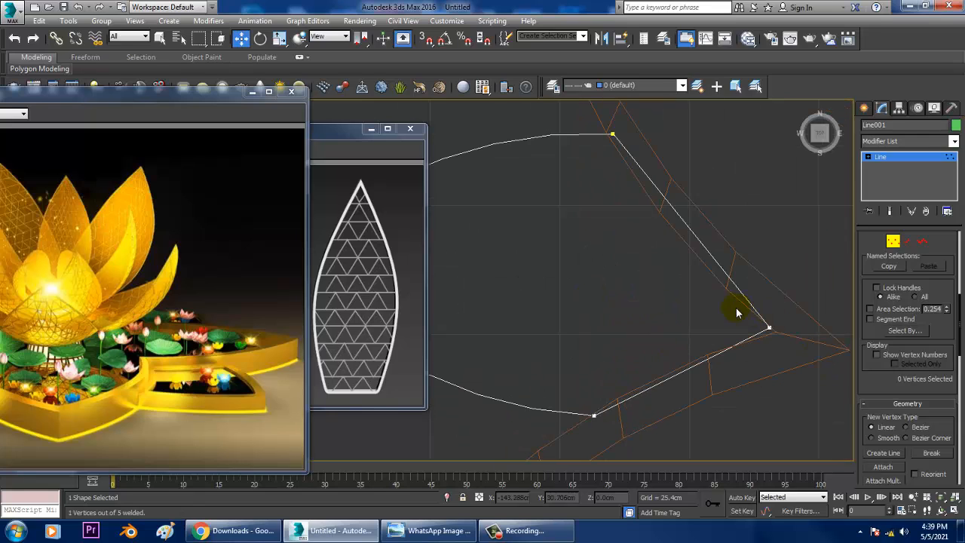
{"action": "right_click", "coordinate": [689, 264]}
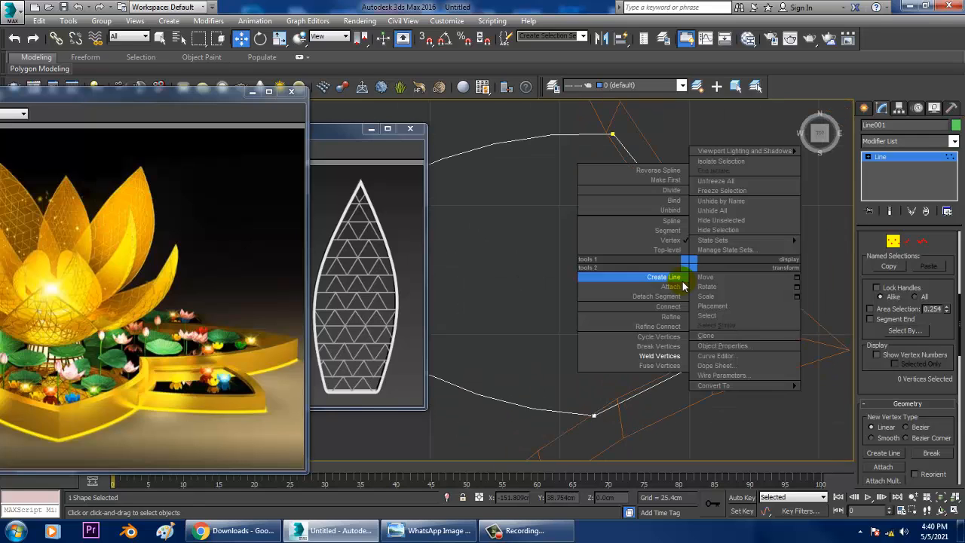
{"action": "left_click", "coordinate": [658, 317]}
{"action": "key", "text": "w"}
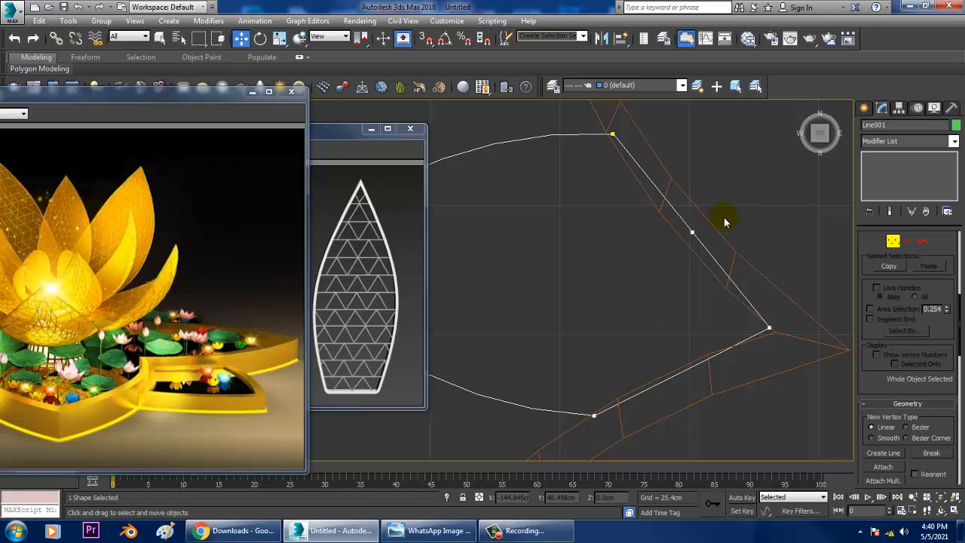
{"action": "left_click", "coordinate": [691, 233]}
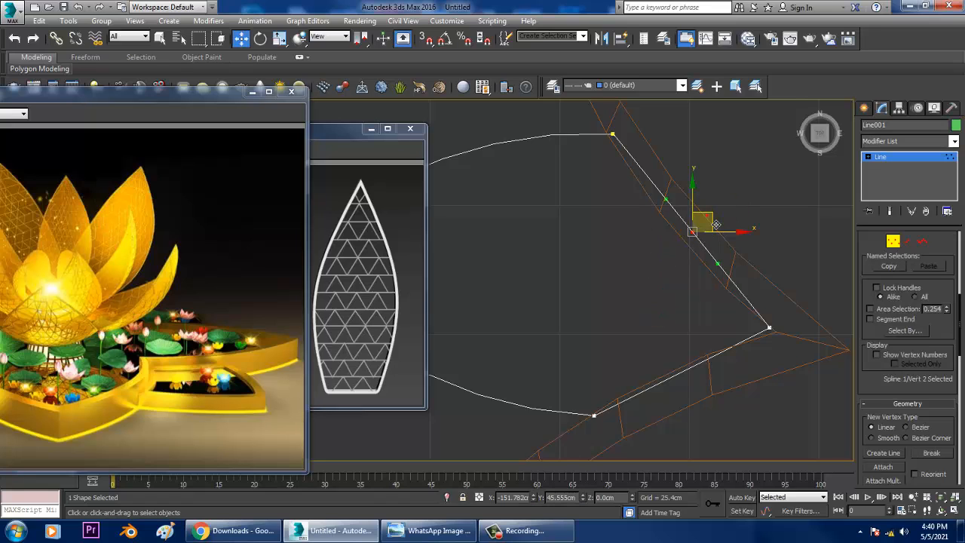
{"action": "left_click_drag", "start_coordinate": [711, 220], "coordinate": [701, 221]}
- Refine the lower notch edge with a middle vertex, move it to follow the petal border, and leave vertex editing
{"action": "middle_click_drag", "start_coordinate": [668, 384], "coordinate": [652, 344]}
{"action": "right_click", "coordinate": [654, 347]}
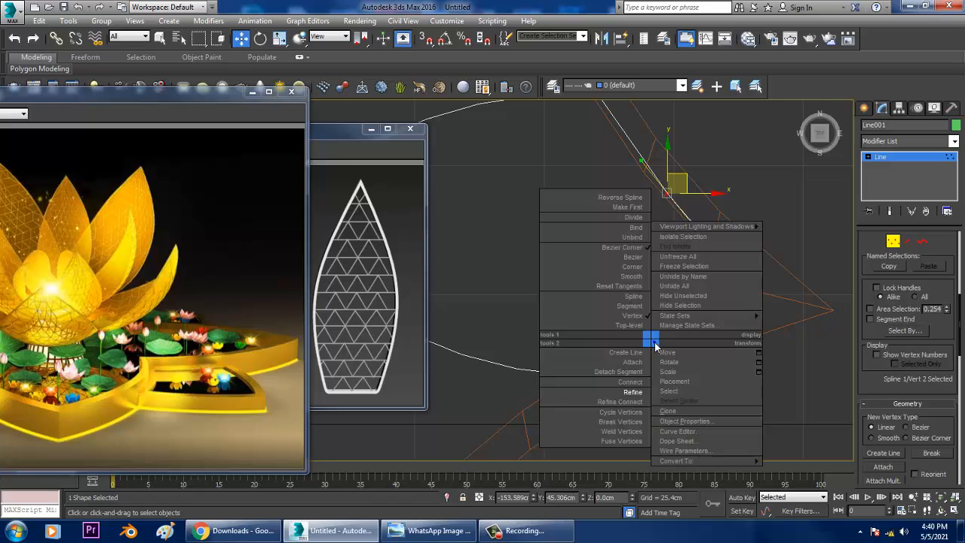
{"action": "left_click", "coordinate": [629, 397]}
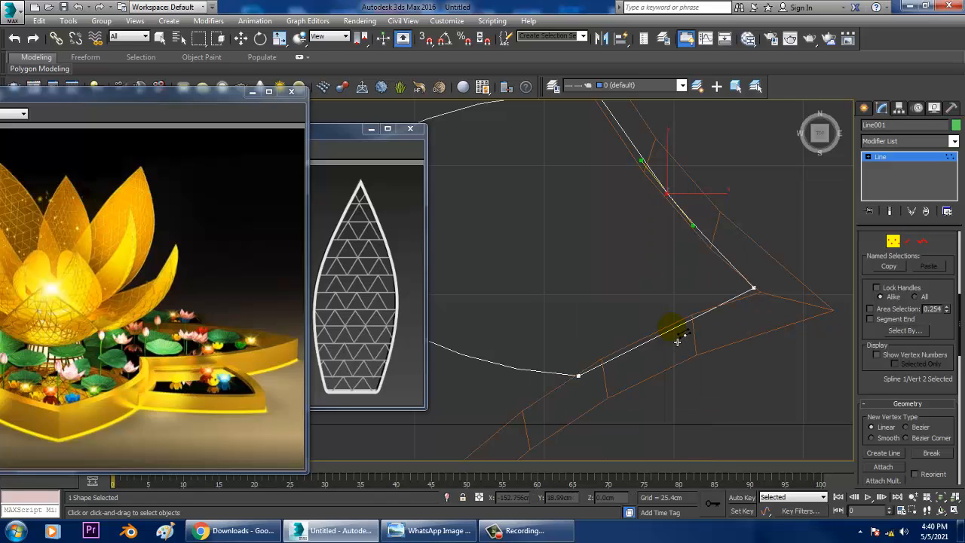
{"action": "key", "text": "w"}
{"action": "key", "text": "1"}
{"action": "key", "text": "1"}
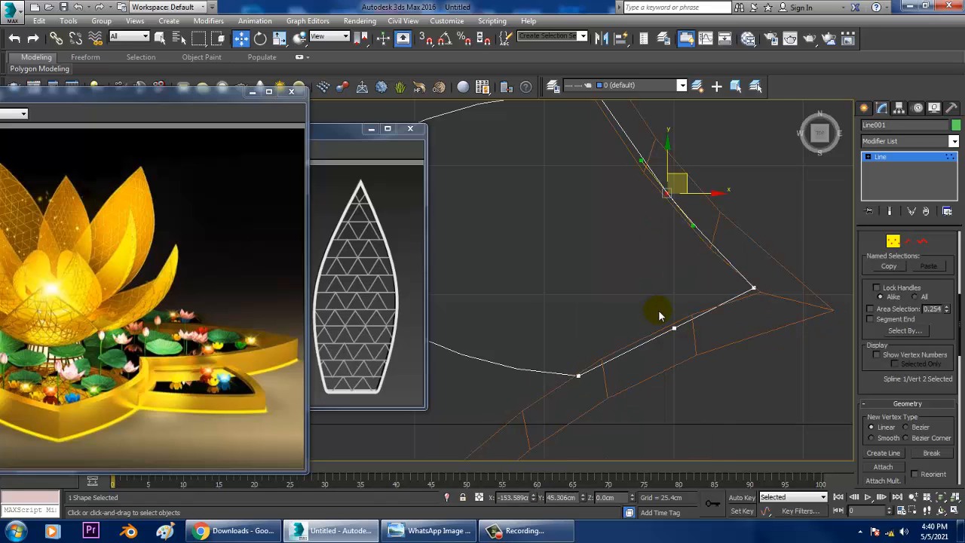
{"action": "left_click_drag", "start_coordinate": [649, 306], "coordinate": [692, 347]}
{"action": "left_click_drag", "start_coordinate": [694, 313], "coordinate": [688, 316]}
{"action": "left_click", "coordinate": [913, 156]}
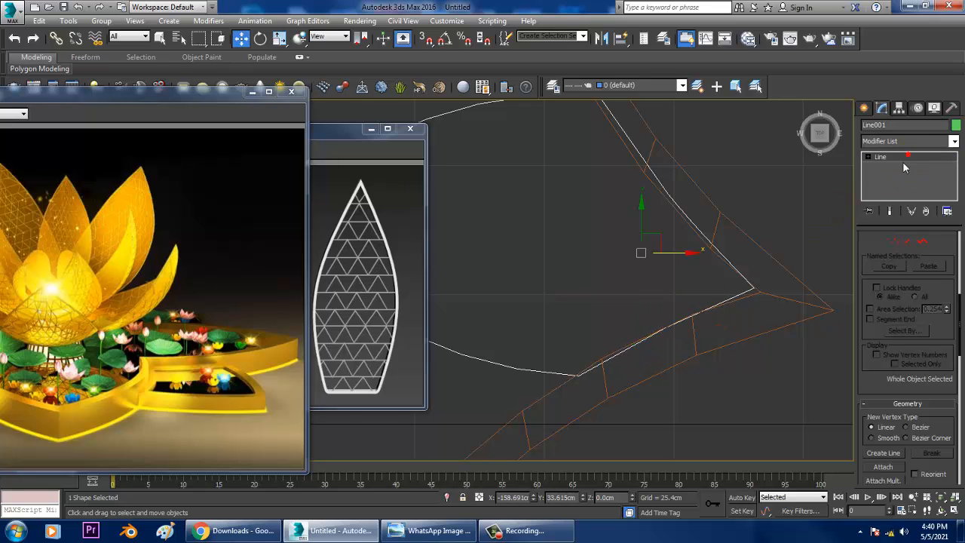
- In the perspective view, raise the pond outline vertically to a Z height of about 32.6 cm
{"action": "key", "text": "alt+w"}
{"action": "key", "text": "alt+w"}
{"action": "scroll", "coordinate": [711, 345], "scroll_direction": "up", "scroll_amount": 6}
{"action": "middle_click_drag", "start_coordinate": [711, 344], "coordinate": [622, 349], "text": "alt"}
{"action": "scroll", "coordinate": [618, 282], "scroll_direction": "down", "scroll_amount": 3}
{"action": "left_click_drag", "start_coordinate": [637, 336], "coordinate": [647, 276]}
{"action": "middle_click_drag", "start_coordinate": [648, 276], "coordinate": [606, 307], "text": "alt"}
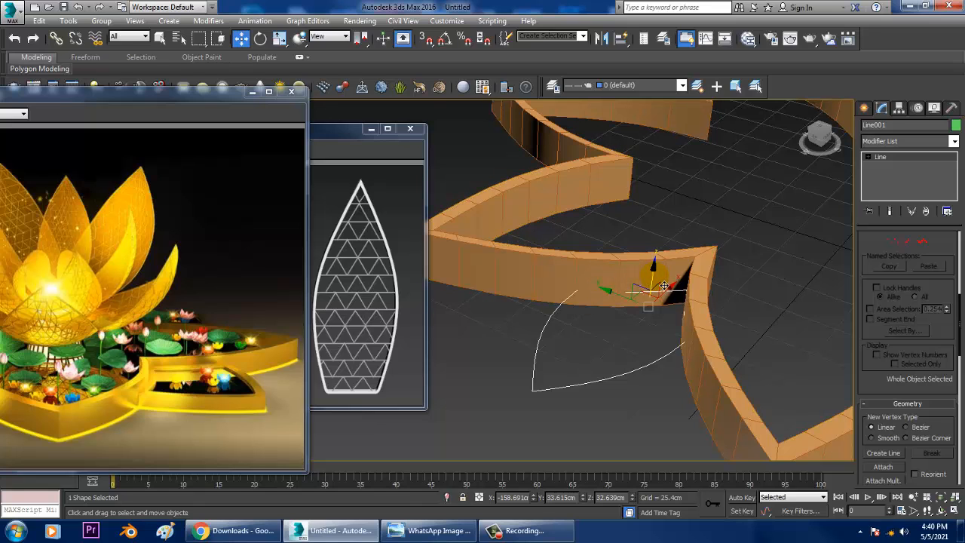
- Clone the pond outline as one independent copy slightly below the original, at a Z height of about 31 cm
{"action": "left_click", "coordinate": [590, 302]}
{"action": "left_click_drag", "start_coordinate": [589, 301], "coordinate": [584, 304], "text": "shift"}
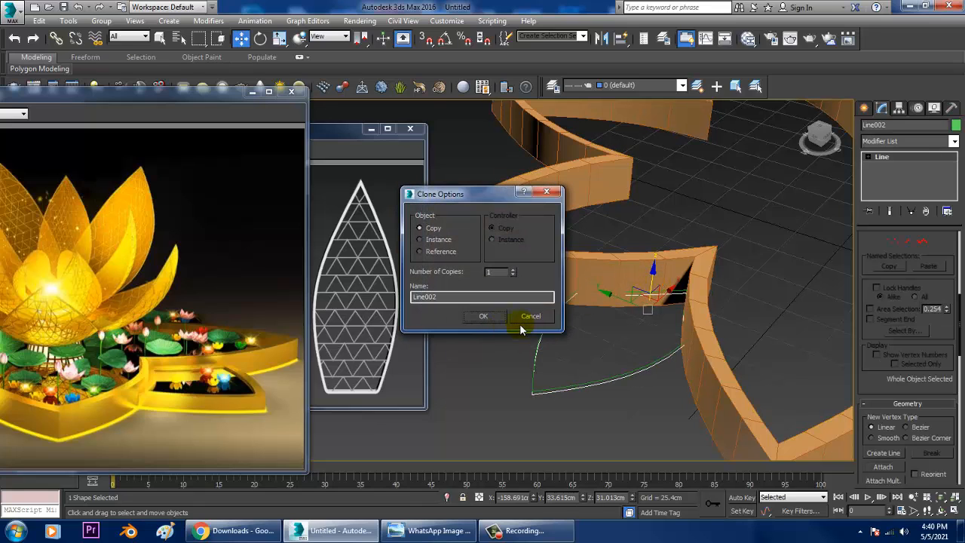
{"action": "left_click", "coordinate": [485, 313]}
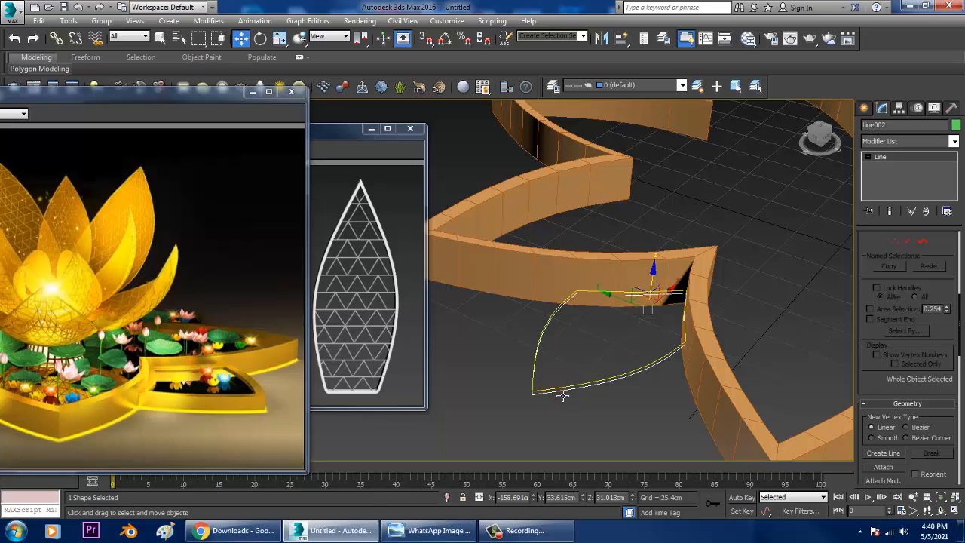
- Show the upper pond outline in the viewport as a rectangular rim with 11.735 cm length and 3.302 cm width
{"action": "left_click", "coordinate": [637, 381]}
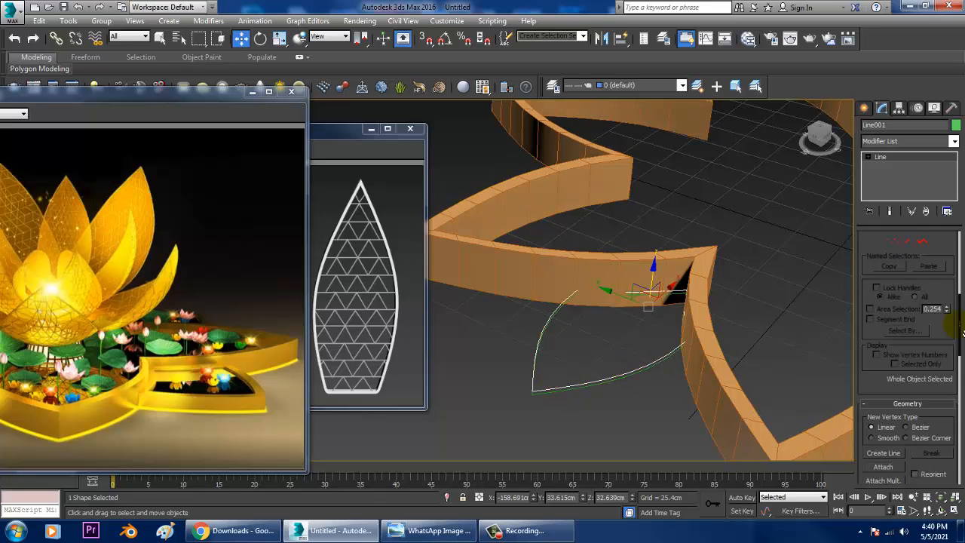
{"action": "scroll", "coordinate": [891, 257], "scroll_direction": "up", "scroll_amount": 5}
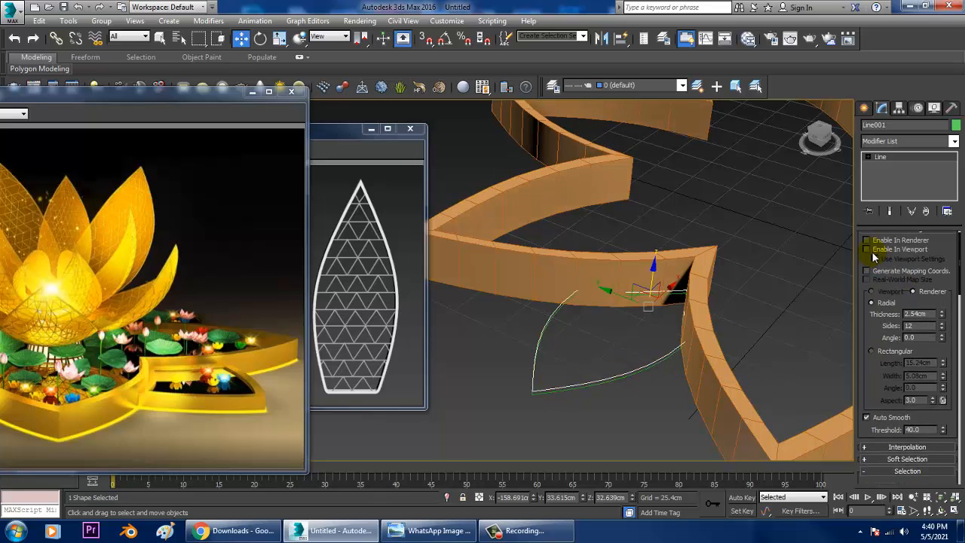
{"action": "left_click", "coordinate": [867, 249]}
{"action": "left_click", "coordinate": [881, 355]}
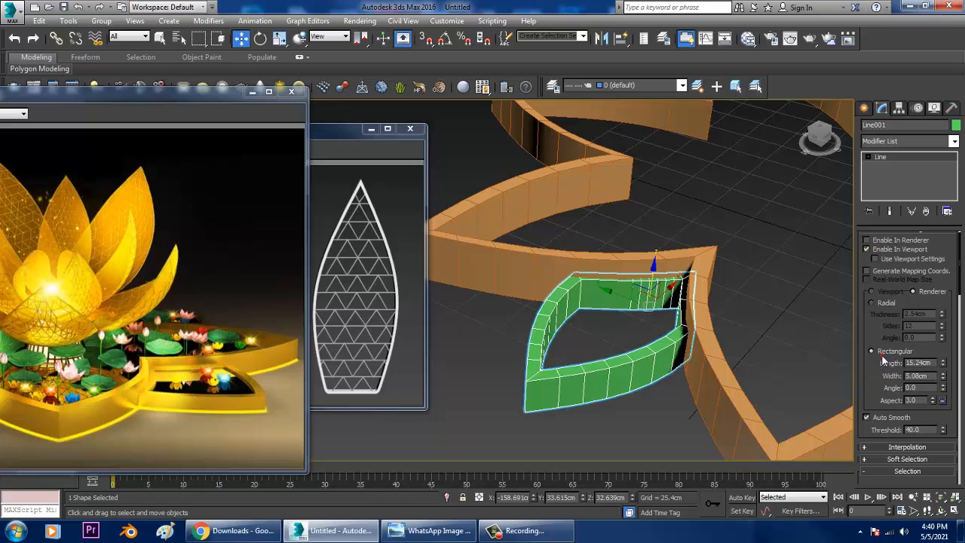
{"action": "left_click_drag", "start_coordinate": [943, 364], "coordinate": [951, 414]}
{"action": "middle_click_drag", "start_coordinate": [601, 357], "coordinate": [622, 377], "text": "alt"}
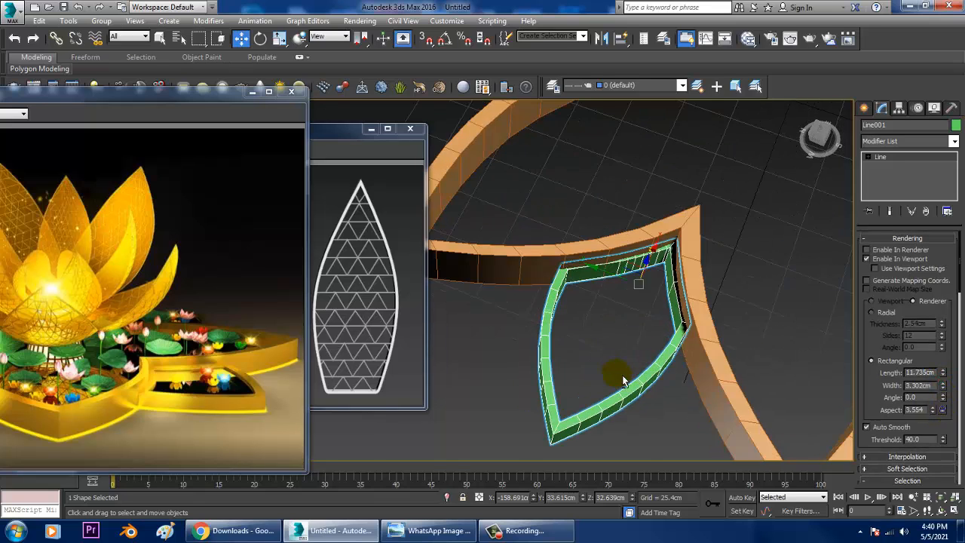
- Apply an Extrude modifier of 1.27 cm to the lower outline copy to form the pond's floor
{"action": "scroll", "coordinate": [627, 365], "scroll_direction": "up", "scroll_amount": 3}
{"action": "key", "text": "F3"}
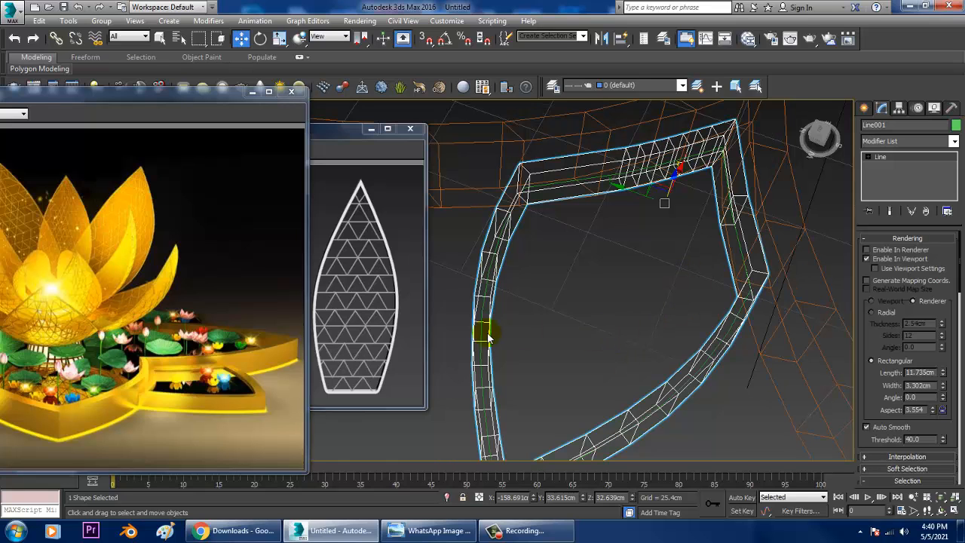
{"action": "left_click", "coordinate": [483, 341]}
{"action": "key", "text": "F3"}
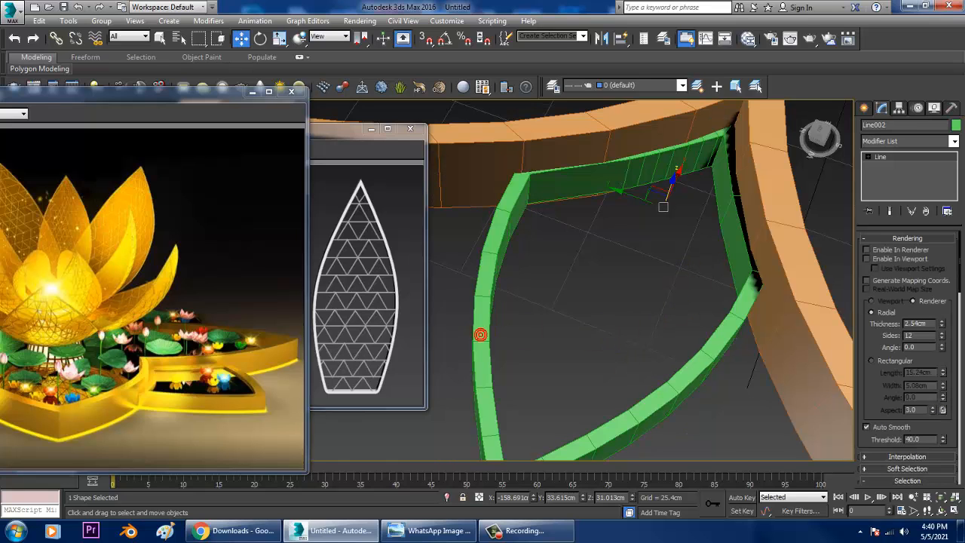
{"action": "left_click", "coordinate": [896, 144]}
{"action": "type", "text": "ex"}
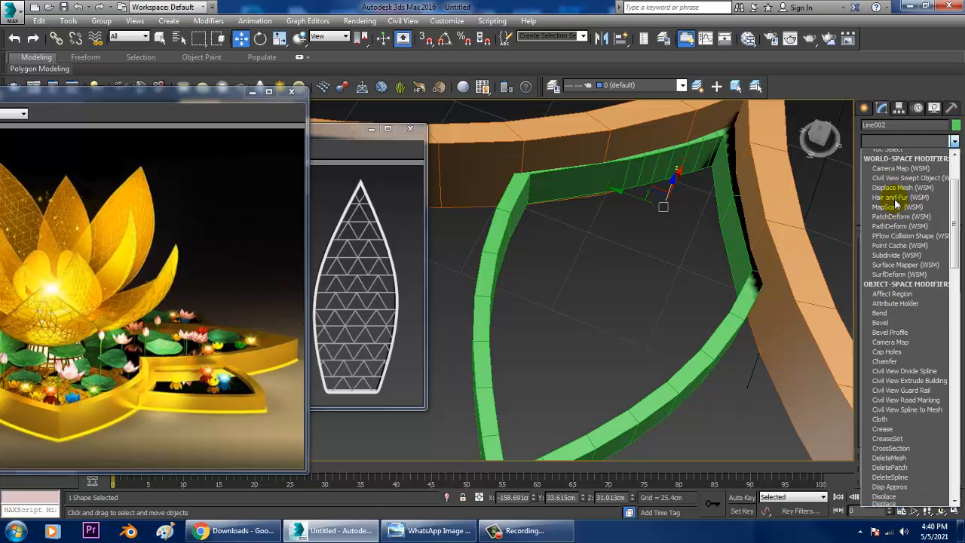
{"action": "key", "text": "Return"}
{"action": "middle_click_drag", "start_coordinate": [678, 339], "coordinate": [756, 294], "text": "alt"}
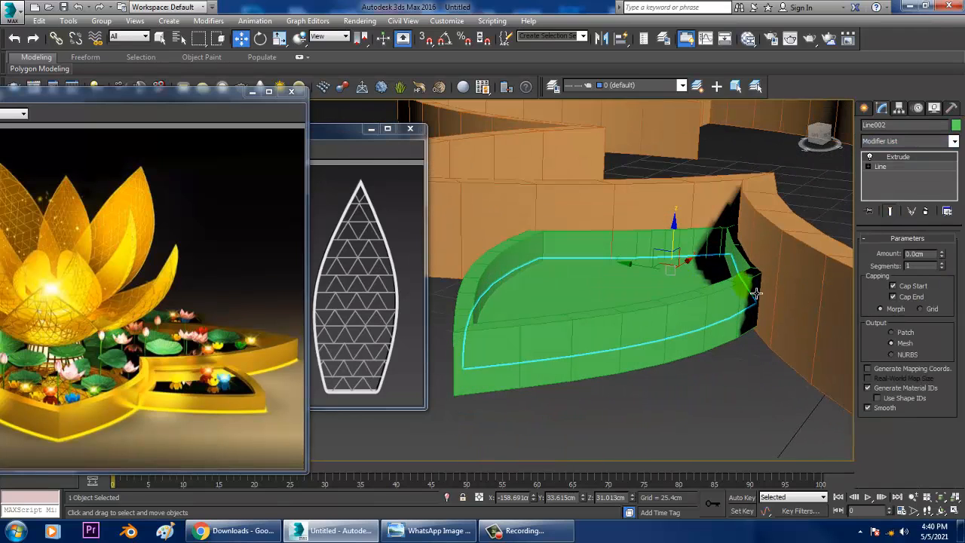
{"action": "left_click", "coordinate": [943, 253]}
{"action": "left_click", "coordinate": [942, 253]}
{"action": "left_click_drag", "start_coordinate": [945, 257], "coordinate": [953, 261]}
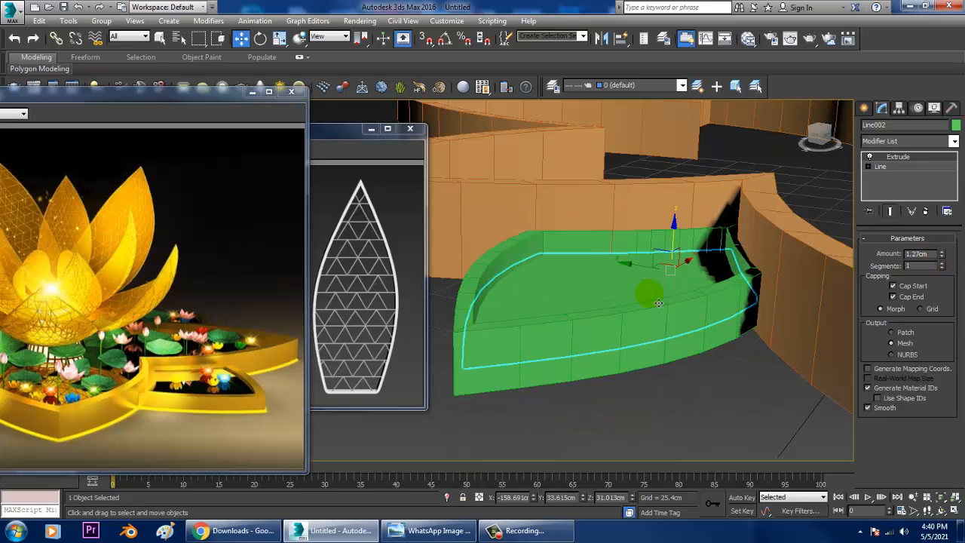
{"action": "key", "text": "F3"}
{"action": "key", "text": "F3"}
- Select the pond rim and floor together and mirror them as a copy across the X axis in the top view
{"action": "middle_click_drag", "start_coordinate": [622, 334], "coordinate": [643, 469], "text": "alt"}
{"action": "left_click_drag", "start_coordinate": [709, 331], "coordinate": [711, 332]}
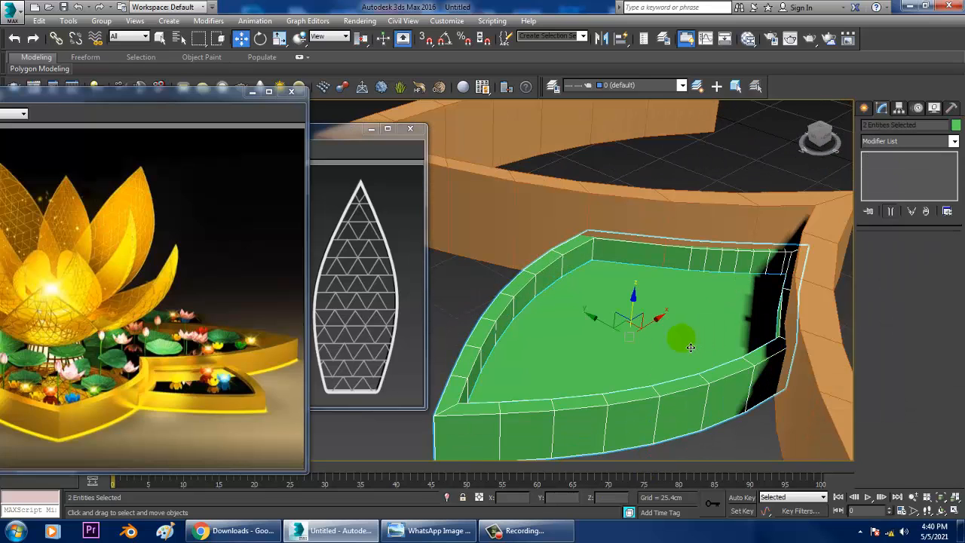
{"action": "key", "text": "alt+w"}
{"action": "right_click", "coordinate": [450, 247]}
{"action": "key", "text": "alt+w"}
{"action": "middle_click_drag", "start_coordinate": [448, 242], "coordinate": [492, 287]}
{"action": "scroll", "coordinate": [526, 246], "scroll_direction": "down", "scroll_amount": 7}
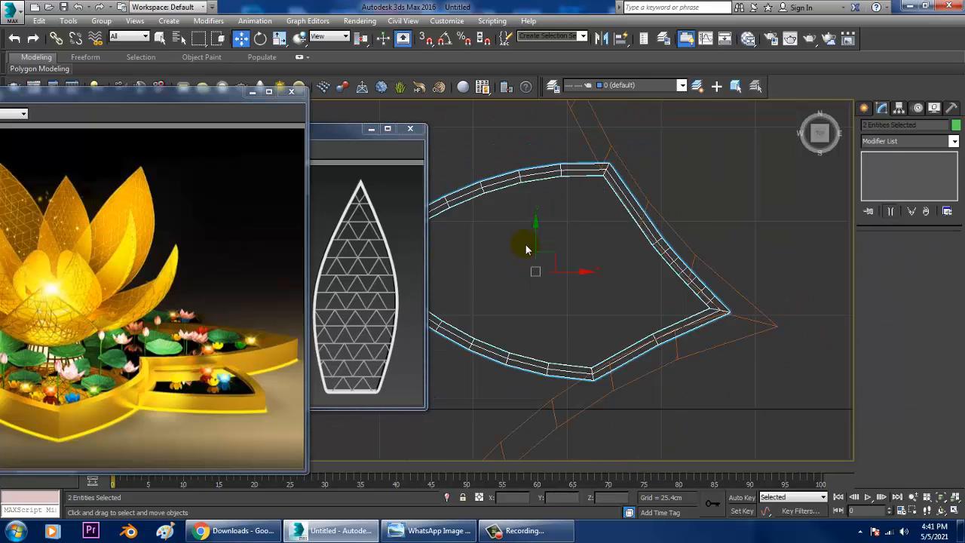
{"action": "scroll", "coordinate": [609, 261], "scroll_direction": "up", "scroll_amount": 1}
{"action": "middle_click_drag", "start_coordinate": [609, 261], "coordinate": [618, 290]}
{"action": "scroll", "coordinate": [583, 273], "scroll_direction": "up", "scroll_amount": 2}
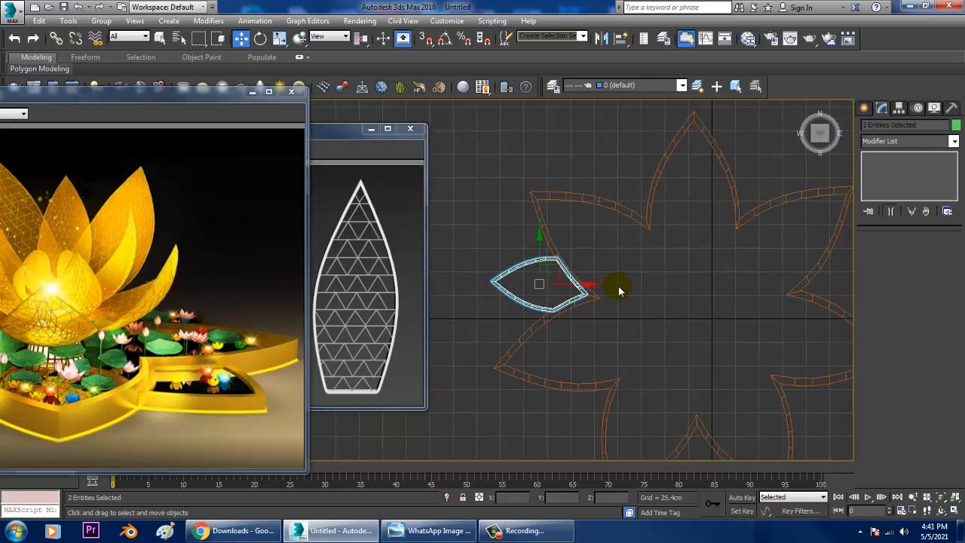
{"action": "left_click", "coordinate": [600, 39]}
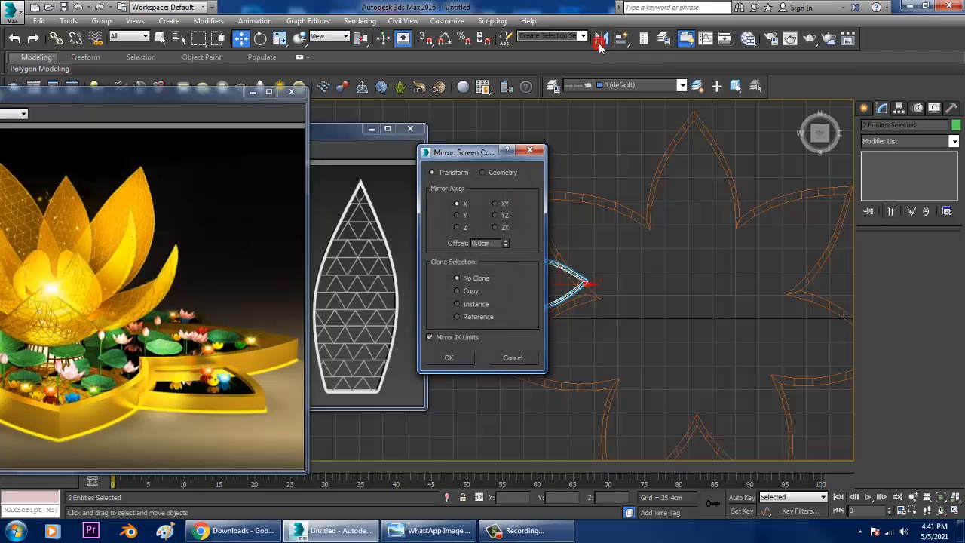
{"action": "left_click", "coordinate": [455, 361]}
- Move the mirrored pond across the flower into the notch between the right and upper-right petals, fitting it against the border
{"action": "middle_click_drag", "start_coordinate": [537, 325], "coordinate": [507, 337]}
{"action": "left_click_drag", "start_coordinate": [561, 298], "coordinate": [858, 331]}
{"action": "scroll", "coordinate": [788, 329], "scroll_direction": "up", "scroll_amount": 4}
{"action": "middle_click_drag", "start_coordinate": [790, 328], "coordinate": [683, 360]}
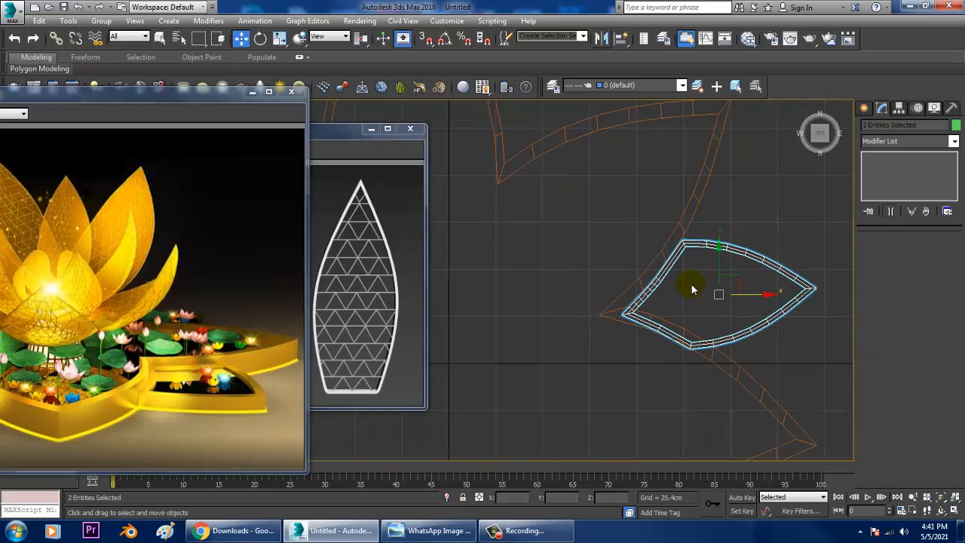
{"action": "left_click_drag", "start_coordinate": [728, 270], "coordinate": [729, 265]}
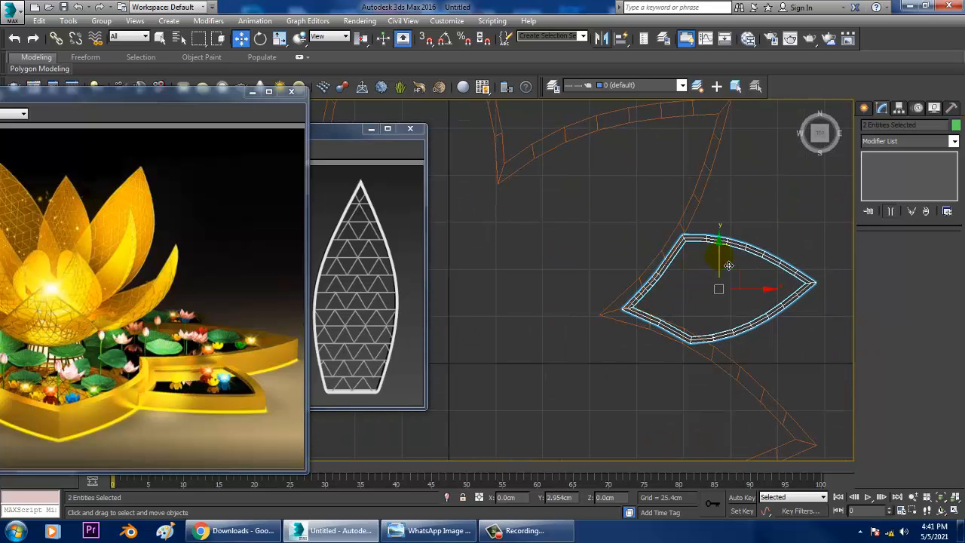
{"action": "scroll", "coordinate": [728, 264], "scroll_direction": "down", "scroll_amount": 6}
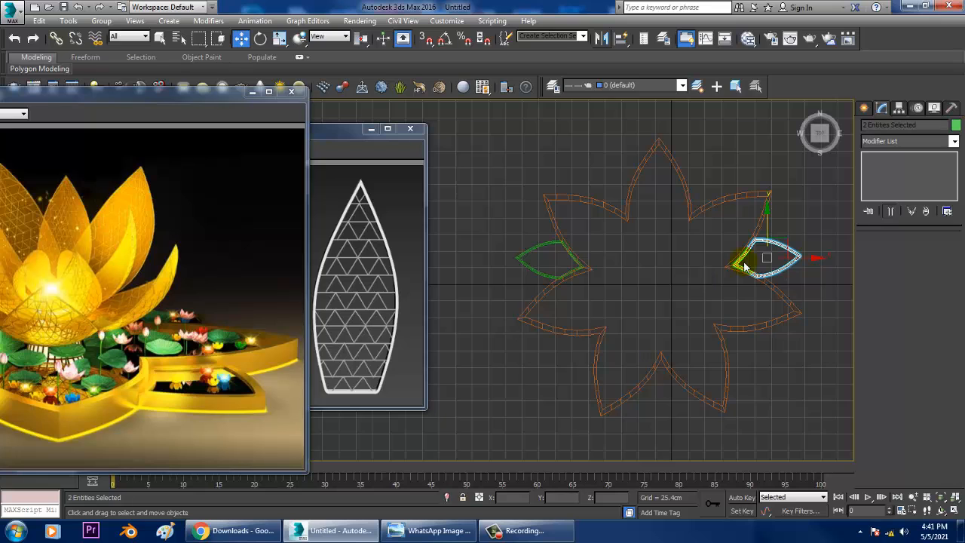
- Copy the right-hand pond's rim and floor straight down toward the notch between the right and lower-right petals
{"action": "scroll", "coordinate": [744, 265], "scroll_direction": "up", "scroll_amount": 4}
{"action": "left_click_drag", "start_coordinate": [773, 224], "coordinate": [772, 399], "text": "shift"}
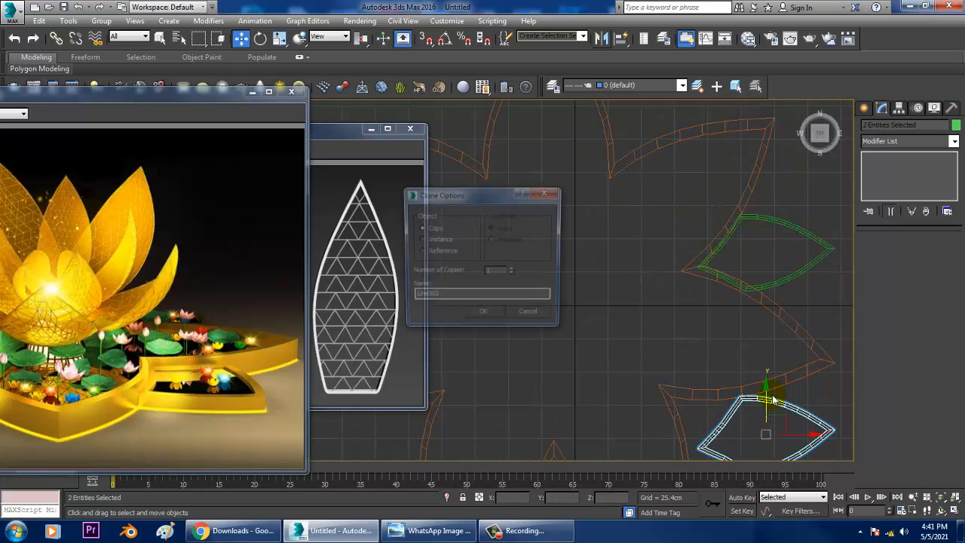
{"action": "left_click", "coordinate": [496, 321]}
- Rotate the copied pond clockwise and move it into the notch between the right and lower-right petals, fitting it against the border
{"action": "middle_click_drag", "start_coordinate": [539, 303], "coordinate": [502, 200]}
{"action": "key", "text": "e"}
{"action": "left_click_drag", "start_coordinate": [776, 291], "coordinate": [790, 273]}
{"action": "key", "text": "w"}
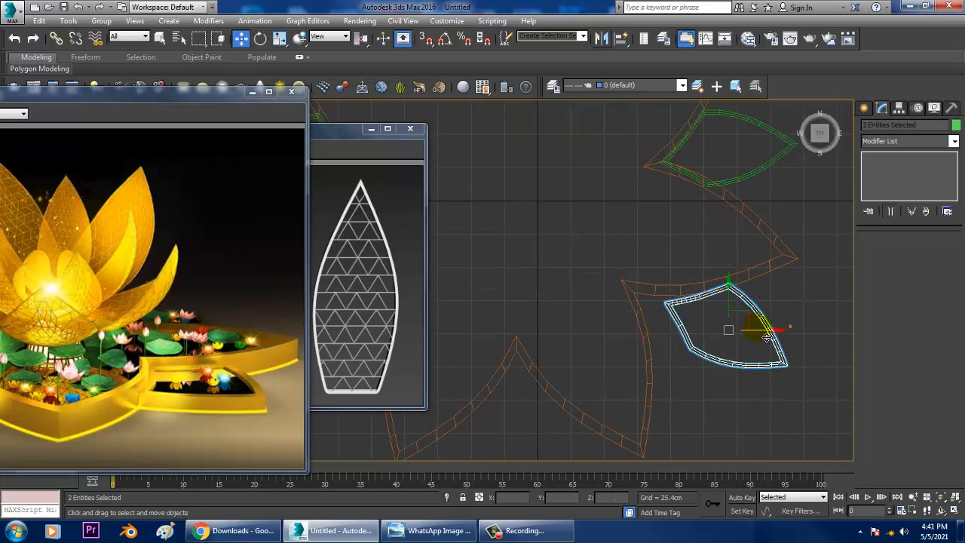
{"action": "left_click_drag", "start_coordinate": [766, 333], "coordinate": [733, 339]}
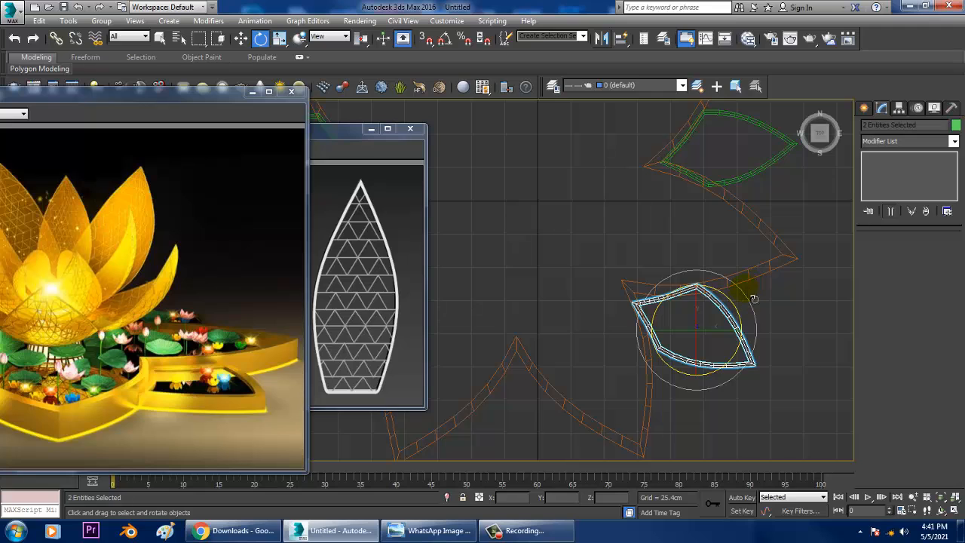
{"action": "left_click_drag", "start_coordinate": [754, 299], "coordinate": [738, 342]}
{"action": "key", "text": "w"}
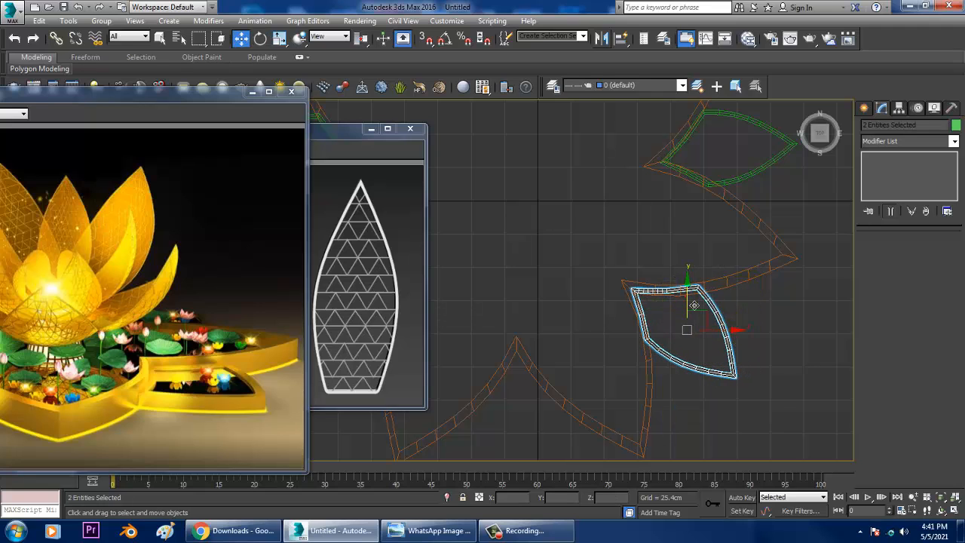
{"action": "left_click_drag", "start_coordinate": [694, 304], "coordinate": [693, 315]}
{"action": "left_click_drag", "start_coordinate": [734, 352], "coordinate": [740, 352]}
{"action": "mouse_move", "coordinate": [706, 317]}
{"action": "left_mouse_down"}
{"action": "mouse_move", "coordinate": [696, 291]}
{"action": "mouse_move", "coordinate": [696, 302]}
{"action": "left_mouse_up"}
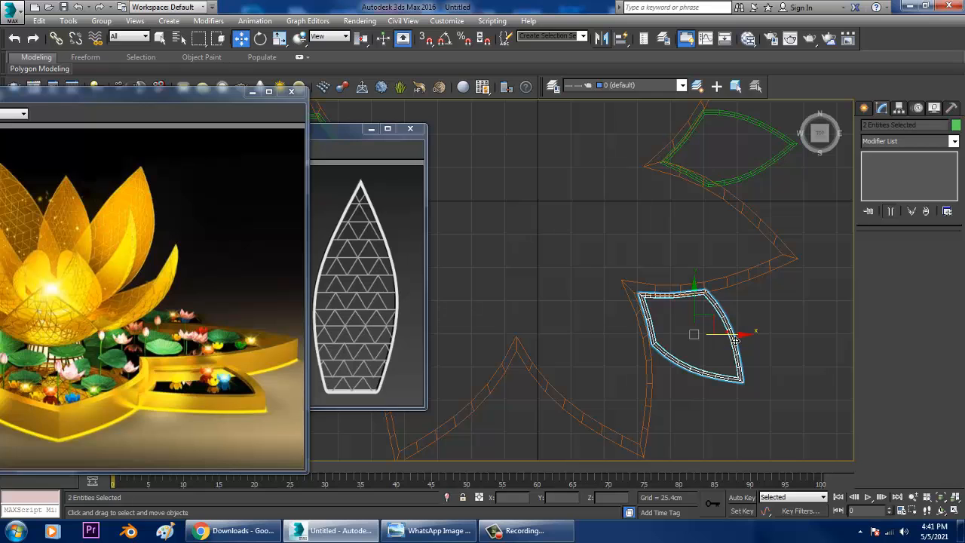
{"action": "left_click_drag", "start_coordinate": [735, 340], "coordinate": [731, 339]}
- Mirror the lower-right pond across the X axis as a copy and fit it into the notch between the left and lower-left petals
{"action": "middle_click_drag", "start_coordinate": [730, 332], "coordinate": [779, 342]}
{"action": "scroll", "coordinate": [776, 336], "scroll_direction": "down", "scroll_amount": 2}
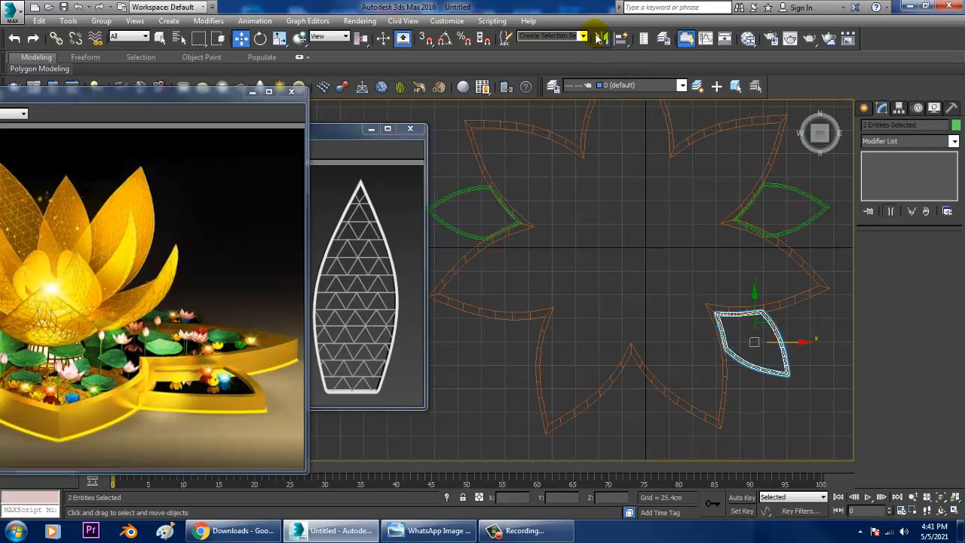
{"action": "left_click", "coordinate": [601, 37]}
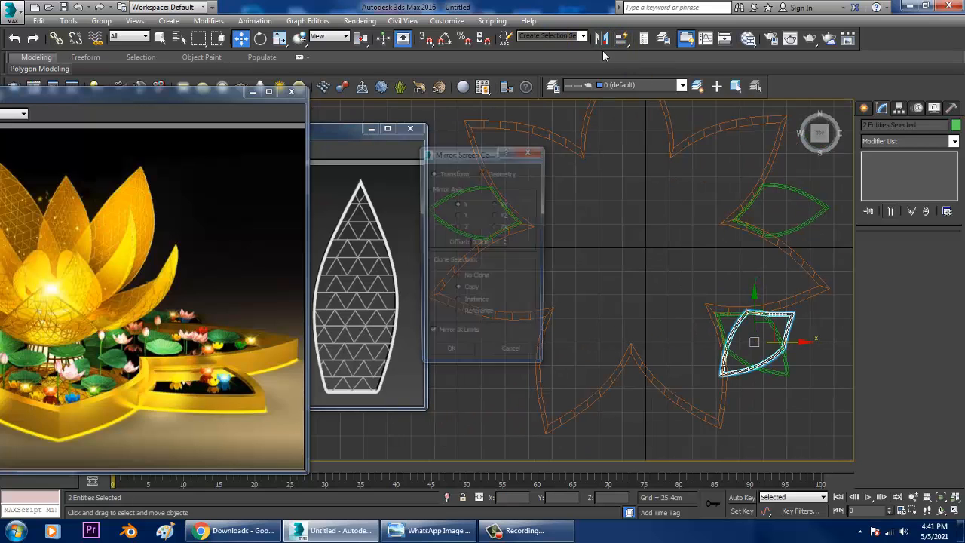
{"action": "left_click", "coordinate": [448, 359]}
{"action": "left_click_drag", "start_coordinate": [809, 349], "coordinate": [560, 348]}
{"action": "scroll", "coordinate": [560, 347], "scroll_direction": "up", "scroll_amount": 5}
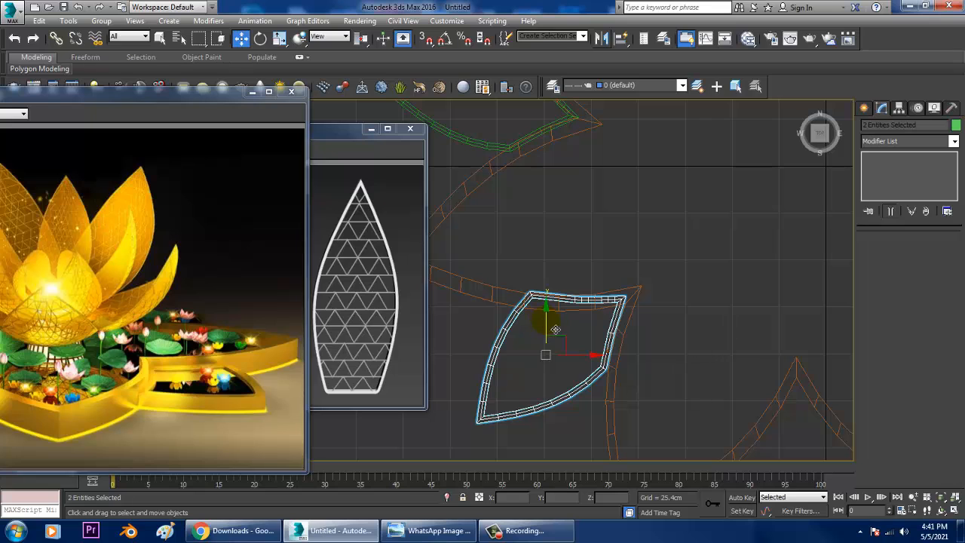
{"action": "left_click_drag", "start_coordinate": [555, 330], "coordinate": [555, 337]}
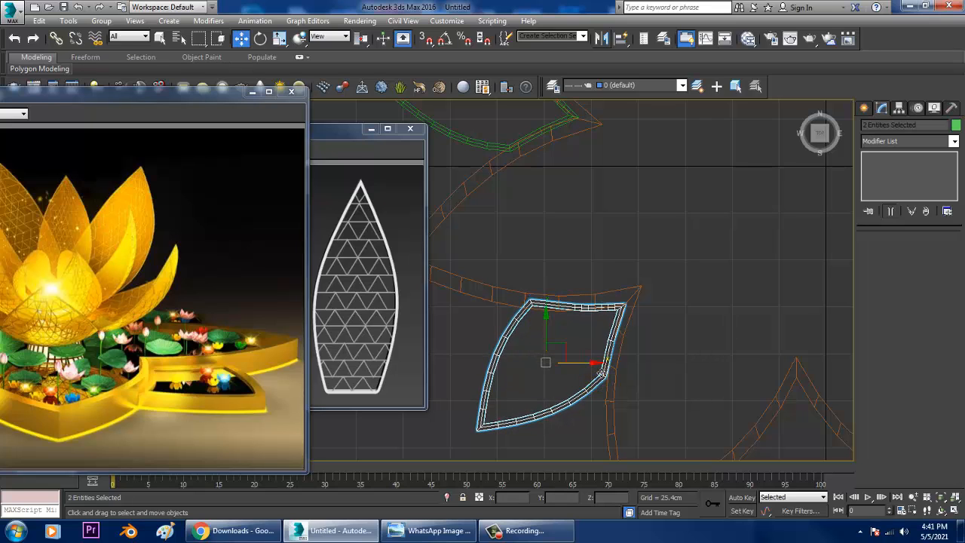
{"action": "scroll", "coordinate": [595, 343], "scroll_direction": "down", "scroll_amount": 4}
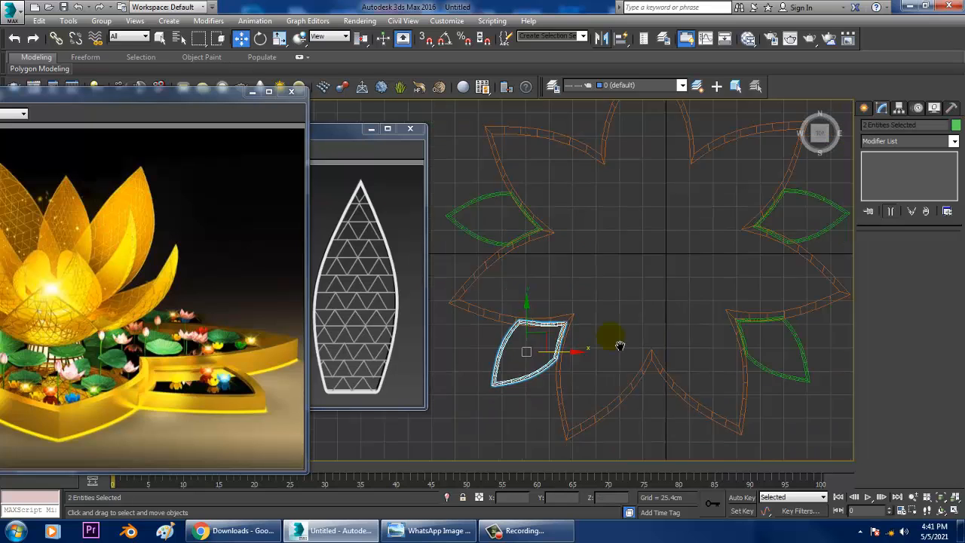
- Select both lower ponds, mirror them across the Y axis as copies, and move the copies up to the flower's upper petals
{"action": "left_click_drag", "start_coordinate": [721, 350], "coordinate": [710, 335], "text": "ctrl"}
{"action": "middle_click_drag", "start_coordinate": [734, 341], "coordinate": [750, 365]}
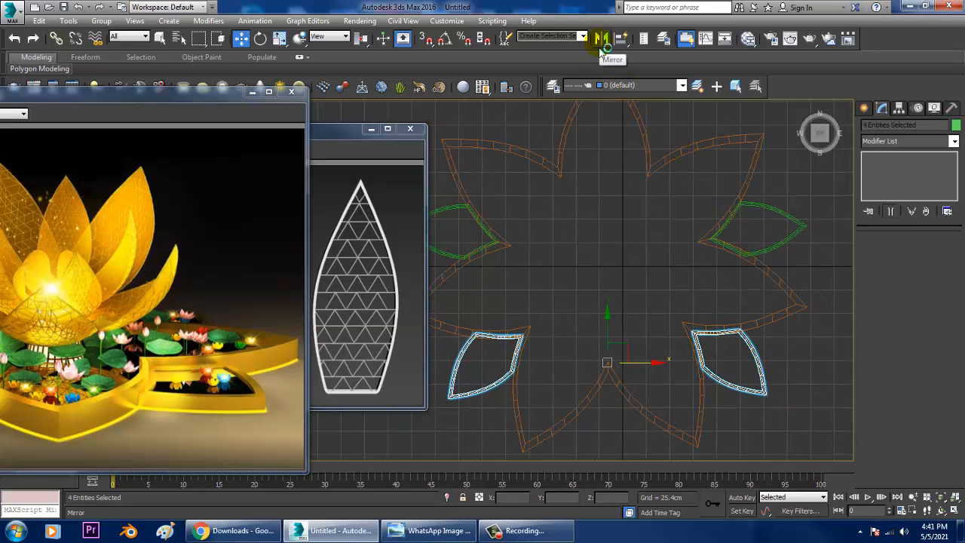
{"action": "left_click", "coordinate": [601, 39]}
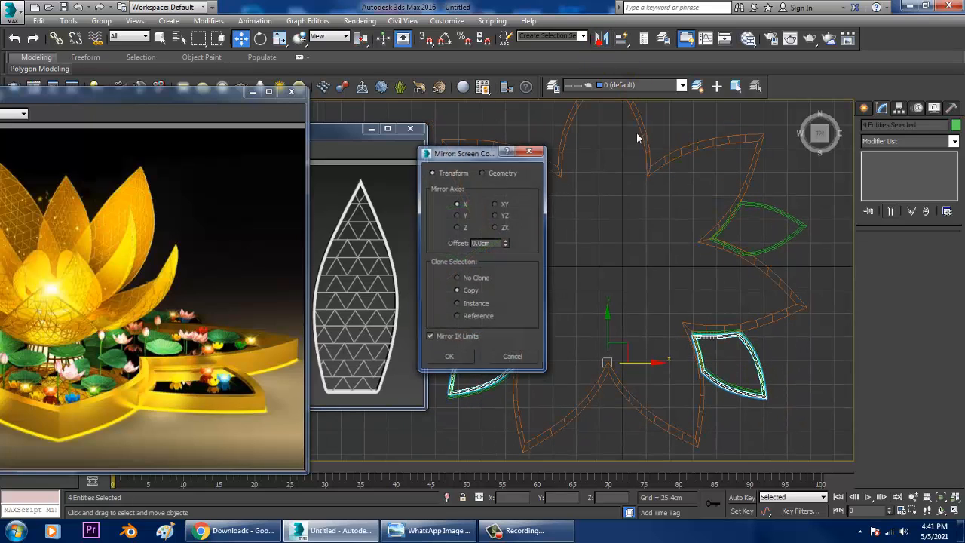
{"action": "left_click", "coordinate": [464, 216]}
{"action": "left_click", "coordinate": [459, 358]}
{"action": "middle_click_drag", "start_coordinate": [768, 349], "coordinate": [764, 402]}
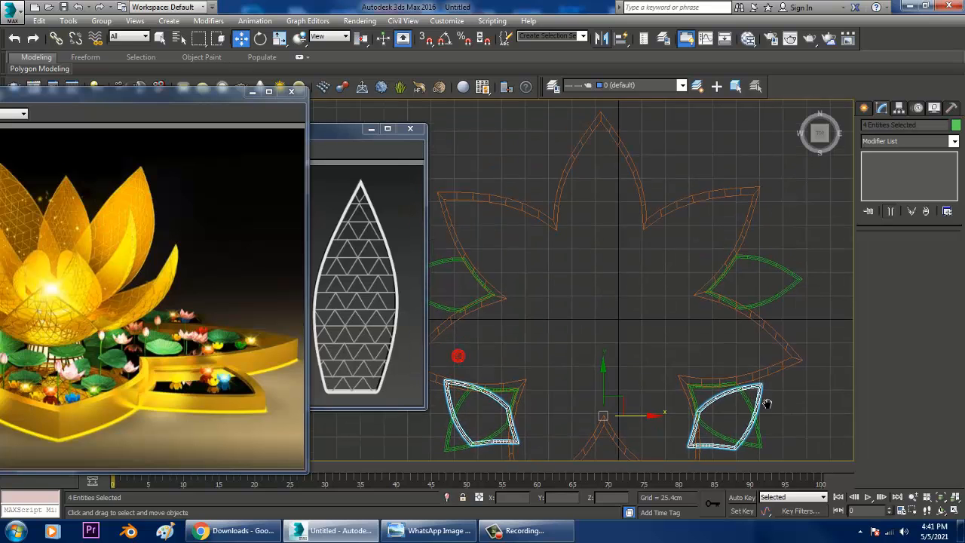
{"action": "left_click_drag", "start_coordinate": [610, 391], "coordinate": [634, 156]}
{"action": "middle_click_drag", "start_coordinate": [643, 167], "coordinate": [675, 176]}
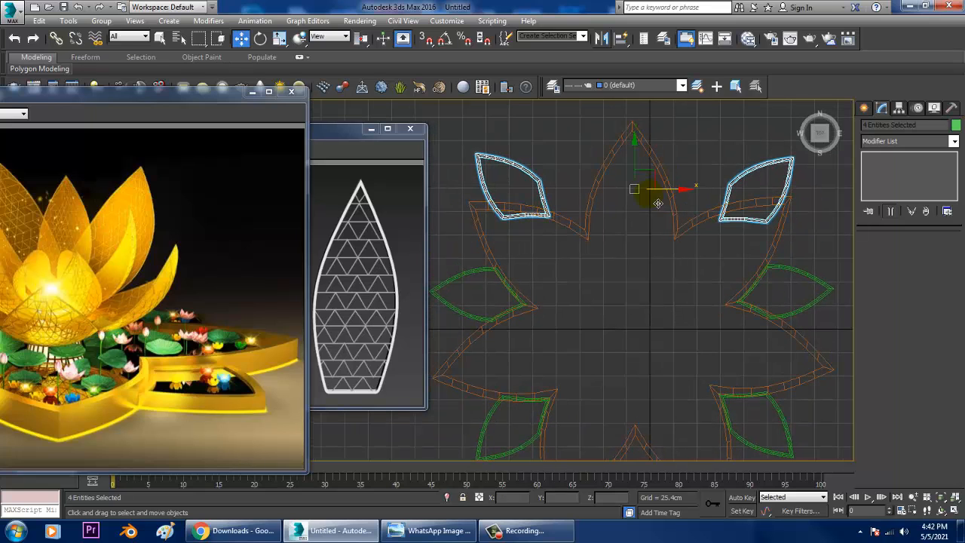
- Select only the upper-left pond copy, move it toward the notch beside the top petal and rotate it slightly
{"action": "left_click_drag", "start_coordinate": [543, 132], "coordinate": [483, 195]}
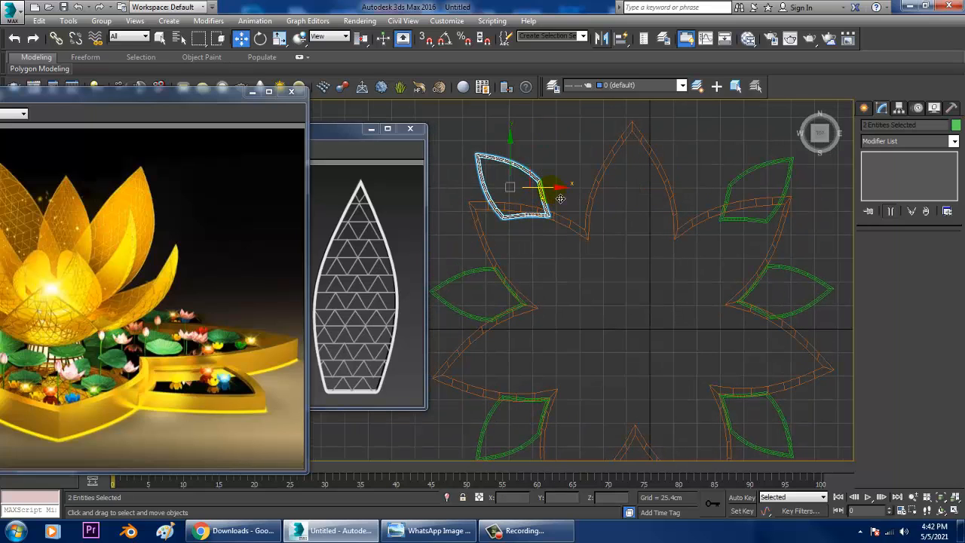
{"action": "left_click_drag", "start_coordinate": [568, 199], "coordinate": [606, 195]}
{"action": "key", "text": "e"}
{"action": "key", "text": "w"}
{"action": "key", "text": "e"}
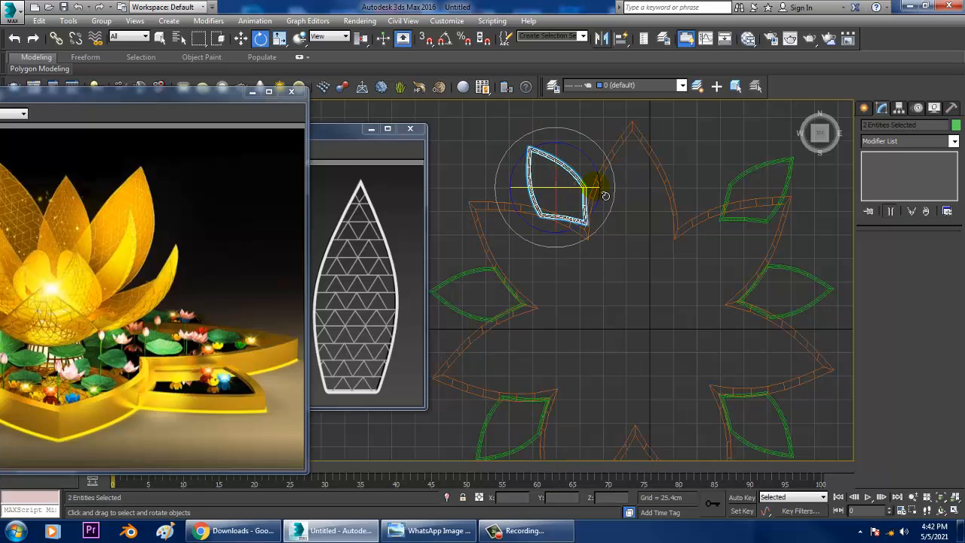
{"action": "key", "text": "w"}
- Flip the upper-left pond across the X axis with Mirror, using No Clone
{"action": "left_click", "coordinate": [601, 38]}
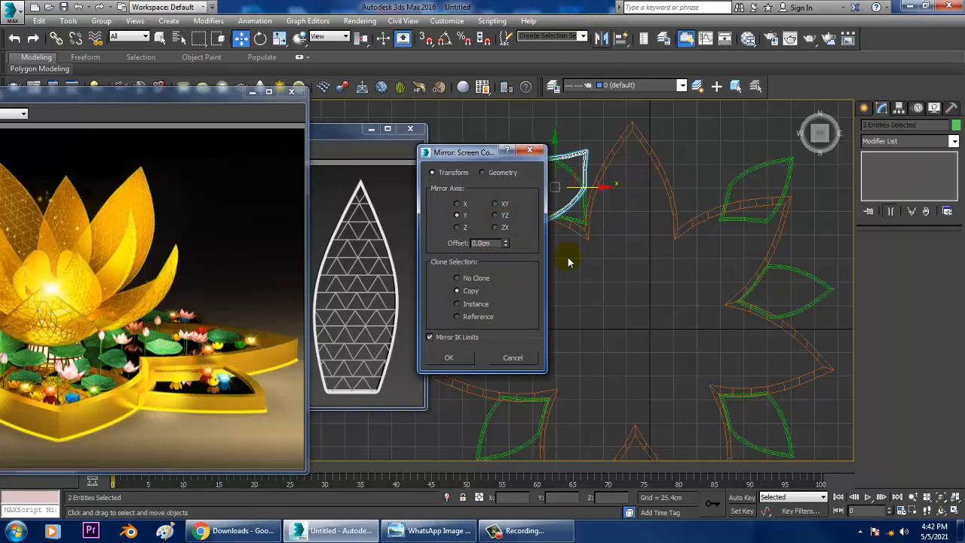
{"action": "left_click", "coordinate": [470, 280]}
{"action": "left_click", "coordinate": [461, 206]}
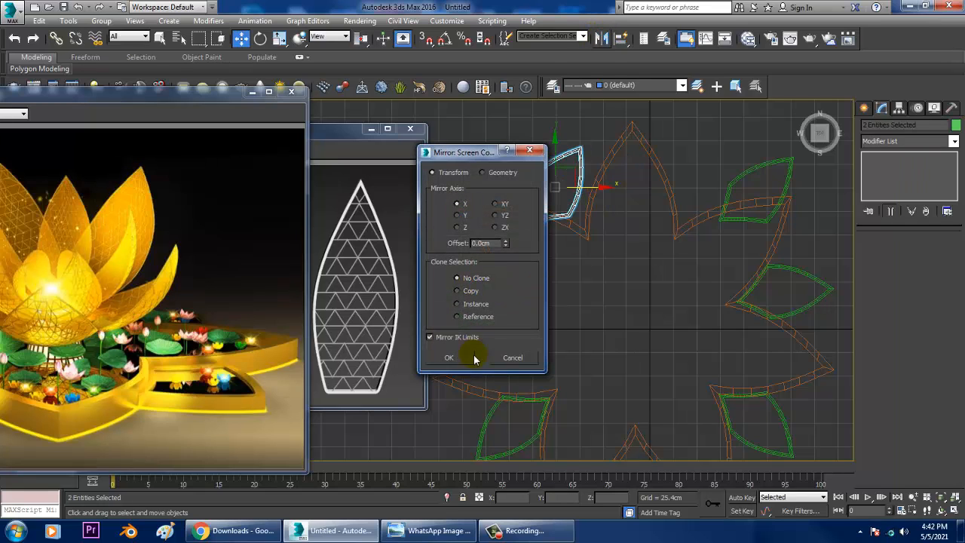
{"action": "left_click", "coordinate": [451, 357]}
- Rotate and move the flipped pond to fit the notch between the top and upper-left petals
{"action": "key", "text": "e"}
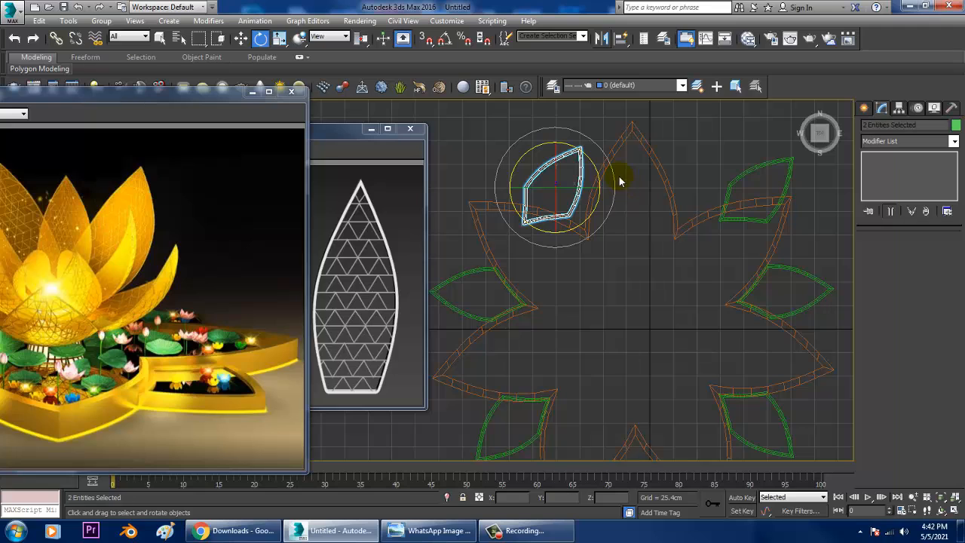
{"action": "left_click_drag", "start_coordinate": [621, 184], "coordinate": [586, 88]}
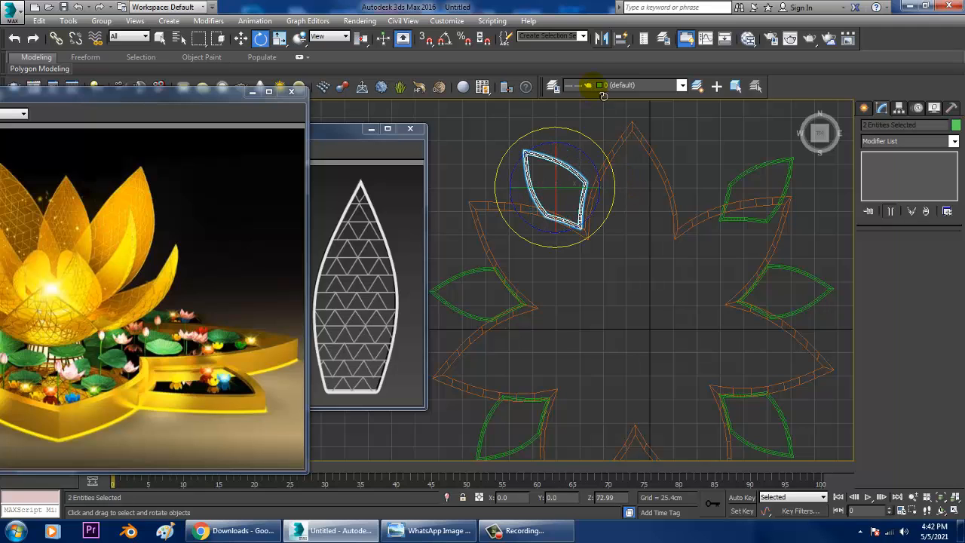
{"action": "key", "text": "w"}
{"action": "key", "text": "e"}
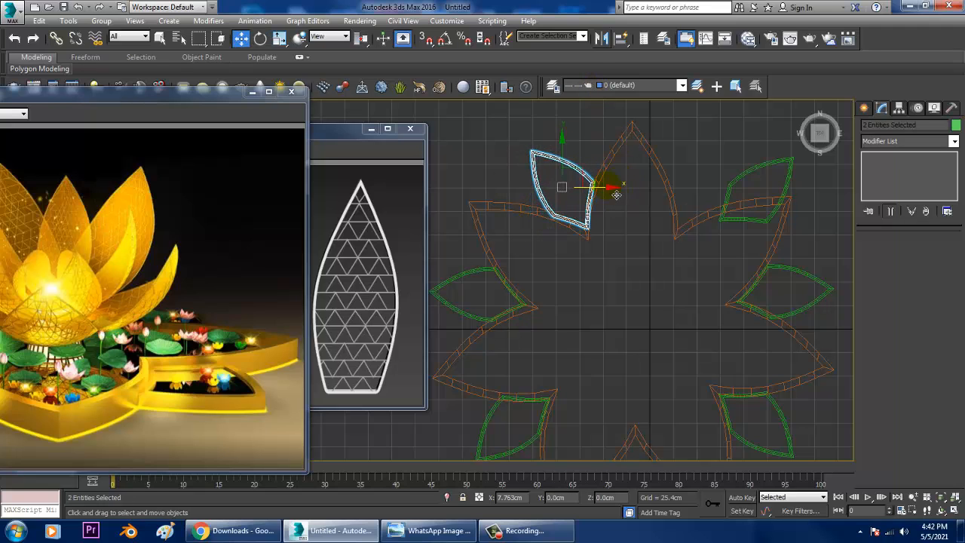
{"action": "scroll", "coordinate": [609, 194], "scroll_direction": "up", "scroll_amount": 3}
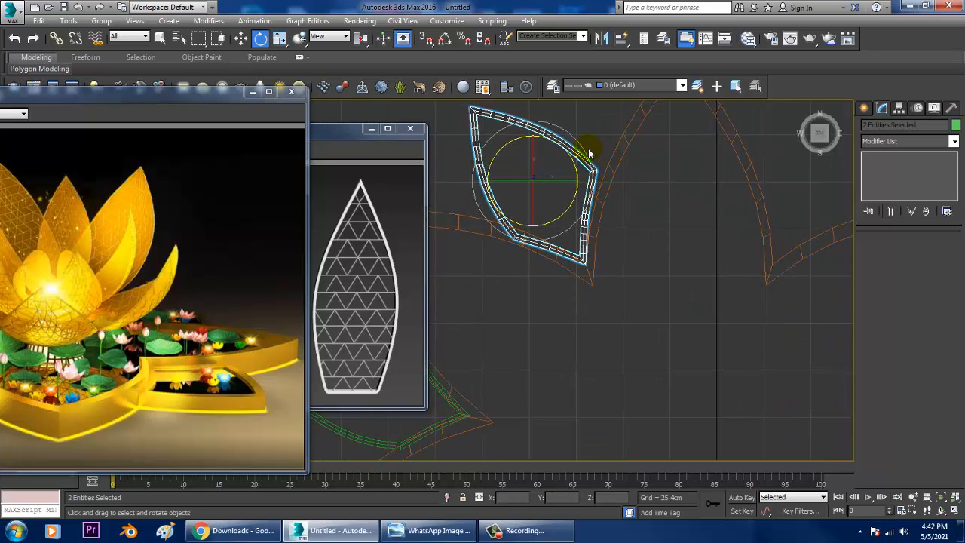
{"action": "left_click_drag", "start_coordinate": [589, 150], "coordinate": [601, 156]}
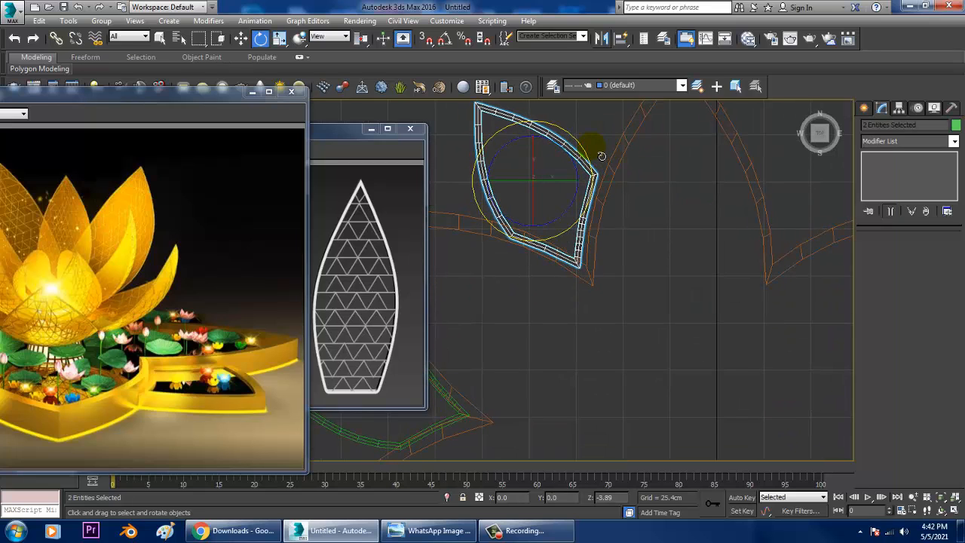
{"action": "key", "text": "w"}
{"action": "left_click_drag", "start_coordinate": [576, 193], "coordinate": [585, 194]}
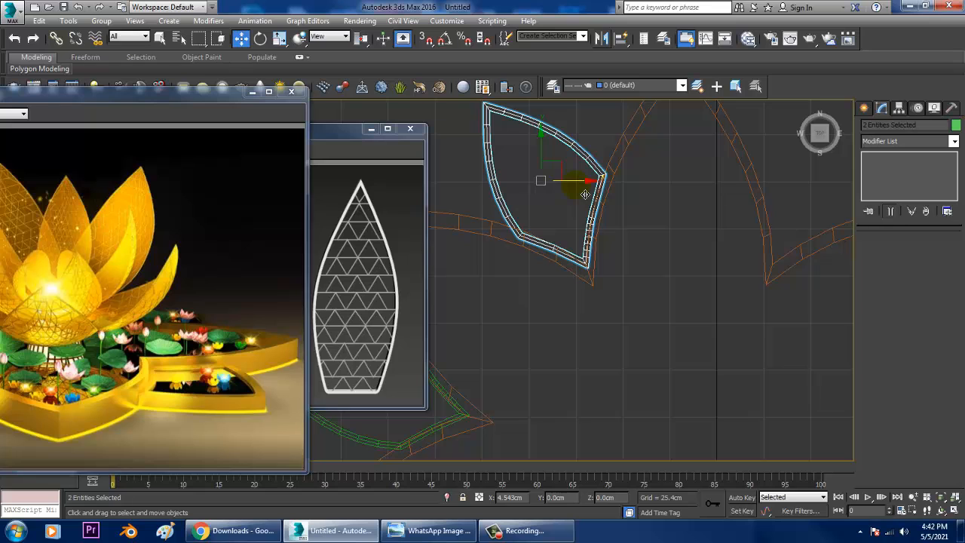
{"action": "scroll", "coordinate": [707, 237], "scroll_direction": "down", "scroll_amount": 5}
{"action": "scroll", "coordinate": [661, 239], "scroll_direction": "up", "scroll_amount": 6}
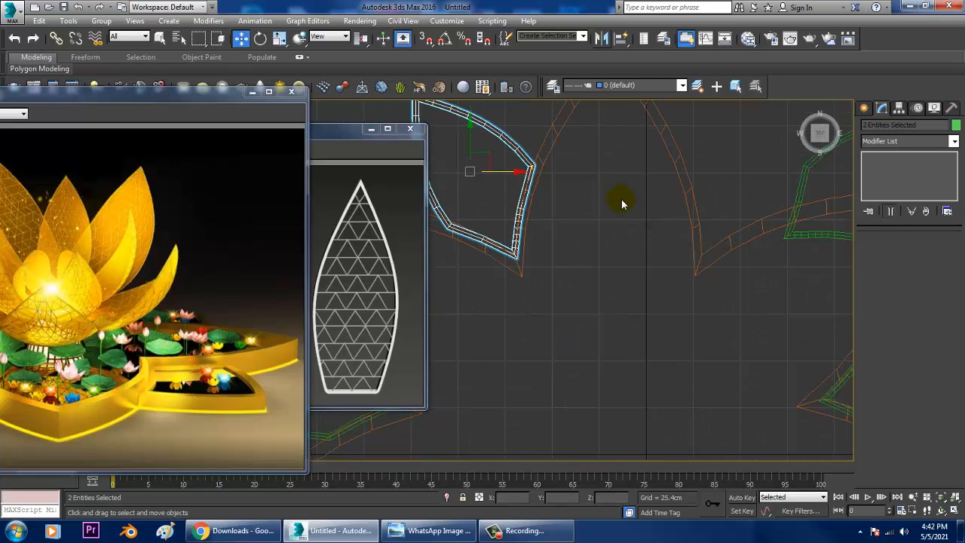
{"action": "scroll", "coordinate": [623, 203], "scroll_direction": "down", "scroll_amount": 4}
{"action": "scroll", "coordinate": [679, 193], "scroll_direction": "up", "scroll_amount": 1}
- Delete the unfitted pond copy over the upper-right petal
{"action": "left_click", "coordinate": [712, 194]}
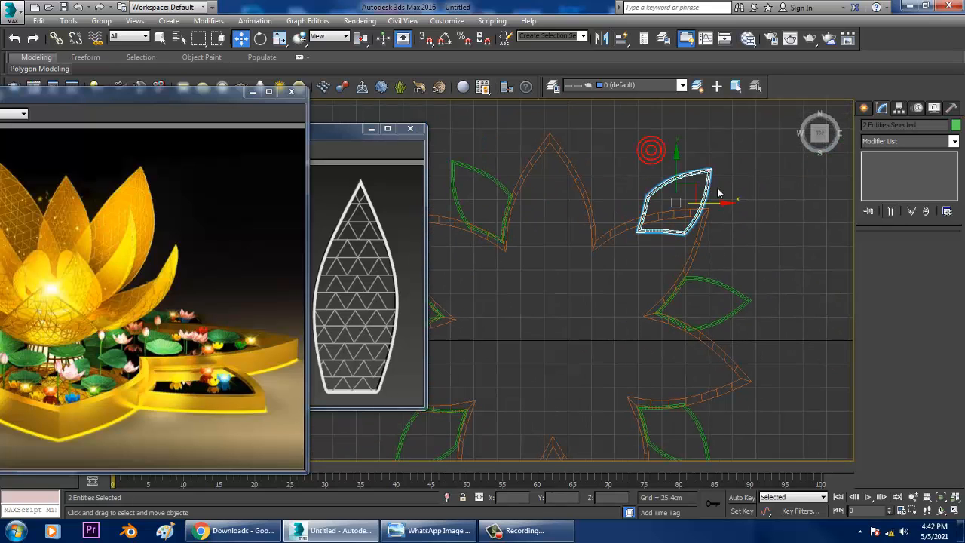
{"action": "left_click_drag", "start_coordinate": [722, 214], "coordinate": [689, 217]}
{"action": "key", "text": "Delete"}
{"action": "middle_click_drag", "start_coordinate": [554, 171], "coordinate": [610, 224]}
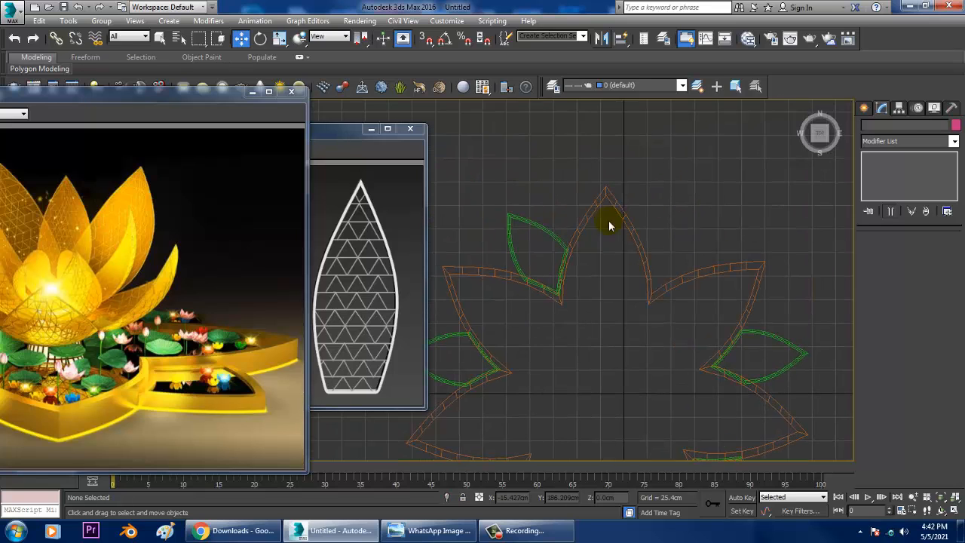
- Mirror the fitted upper-left pond across the X axis as a copy and move it into the notch between the top and upper-right petals
{"action": "left_click_drag", "start_coordinate": [481, 194], "coordinate": [568, 243]}
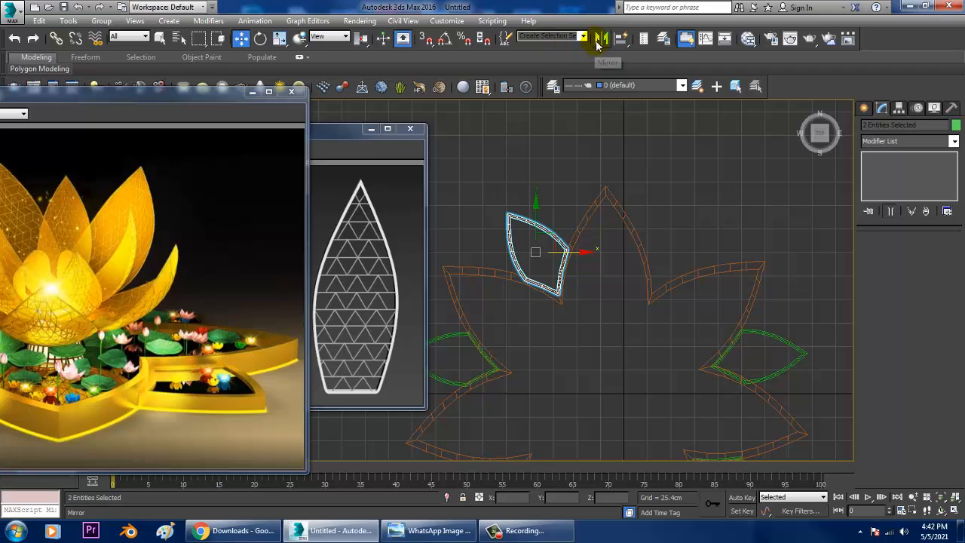
{"action": "left_click", "coordinate": [601, 37]}
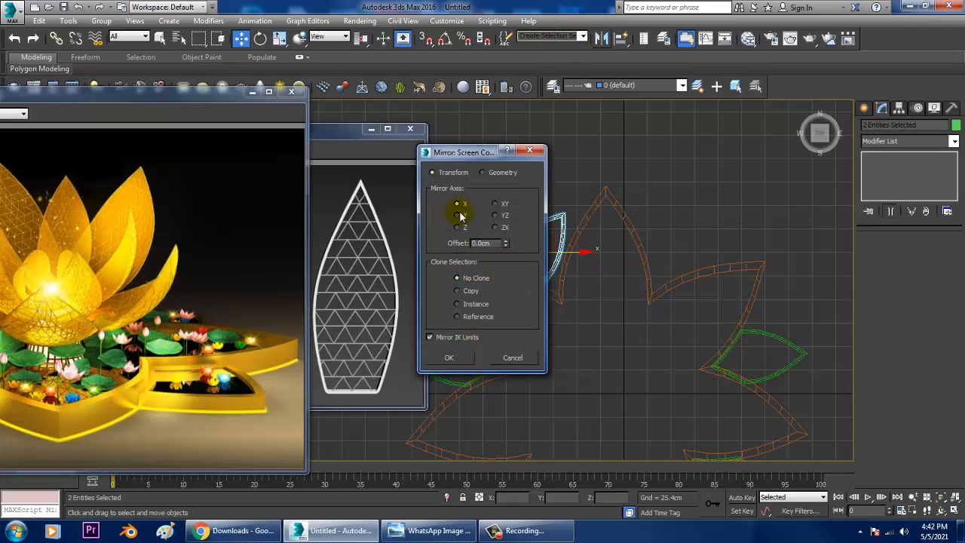
{"action": "left_click", "coordinate": [457, 291]}
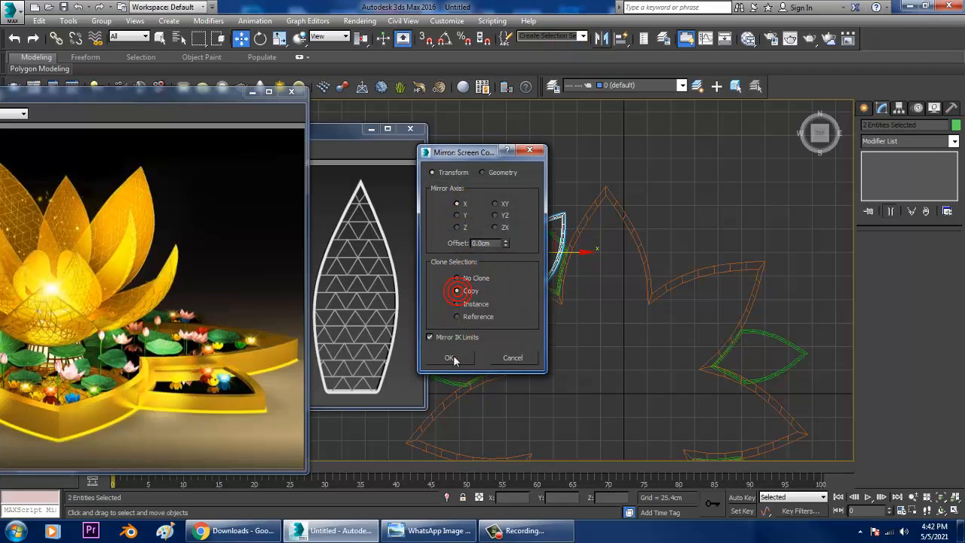
{"action": "left_click", "coordinate": [449, 357]}
{"action": "left_click_drag", "start_coordinate": [582, 264], "coordinate": [721, 248]}
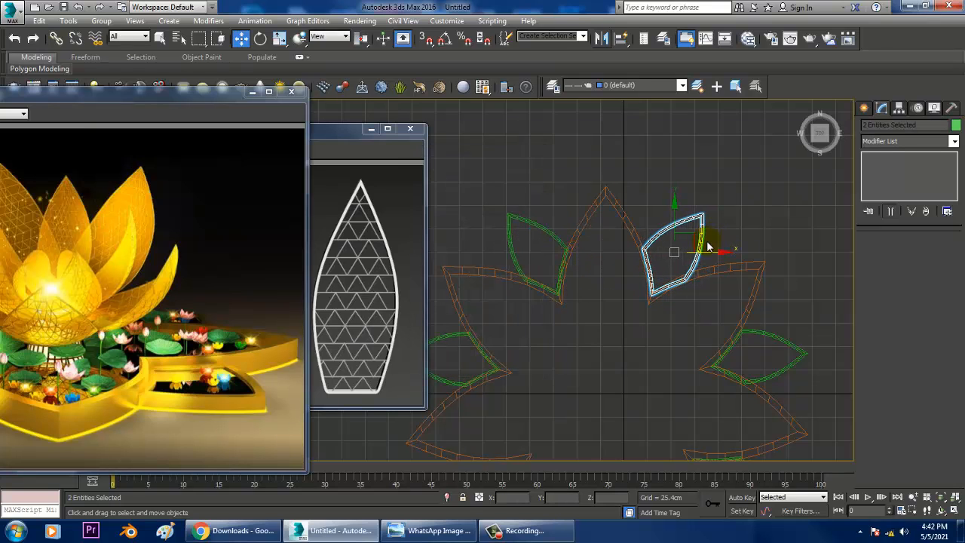
- Examine the ponds' arrangement around the flower base in the perspective view and return to the top view
{"action": "scroll", "coordinate": [715, 249], "scroll_direction": "down", "scroll_amount": 5}
{"action": "key", "text": "alt+w"}
{"action": "middle_click", "coordinate": [750, 405]}
{"action": "key", "text": "alt+w"}
{"action": "scroll", "coordinate": [695, 371], "scroll_direction": "down", "scroll_amount": 5}
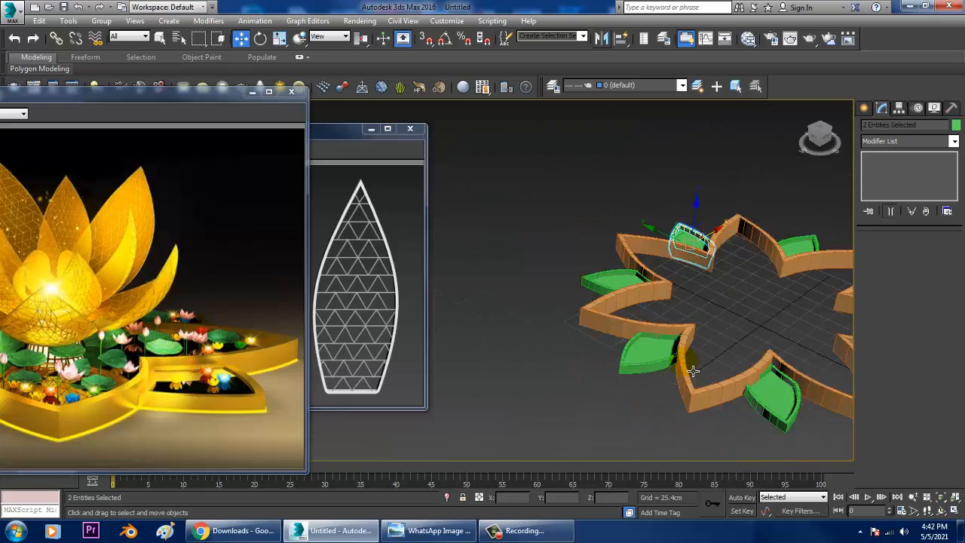
{"action": "middle_click_drag", "start_coordinate": [696, 371], "coordinate": [634, 325], "text": "alt"}
{"action": "scroll", "coordinate": [667, 400], "scroll_direction": "up", "scroll_amount": 4}
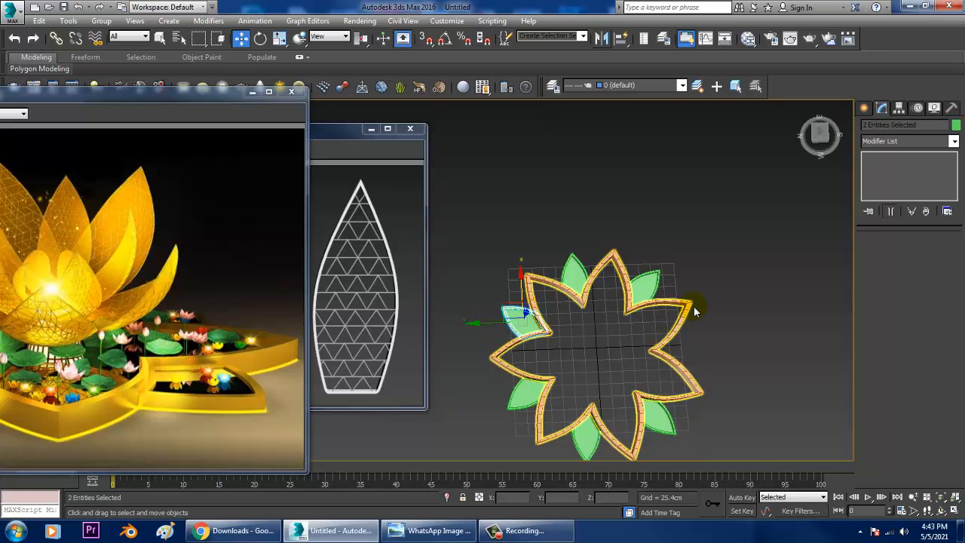
{"action": "left_click_drag", "start_coordinate": [662, 285], "coordinate": [664, 289]}
{"action": "key", "text": "alt+w"}
{"action": "right_click", "coordinate": [456, 232]}
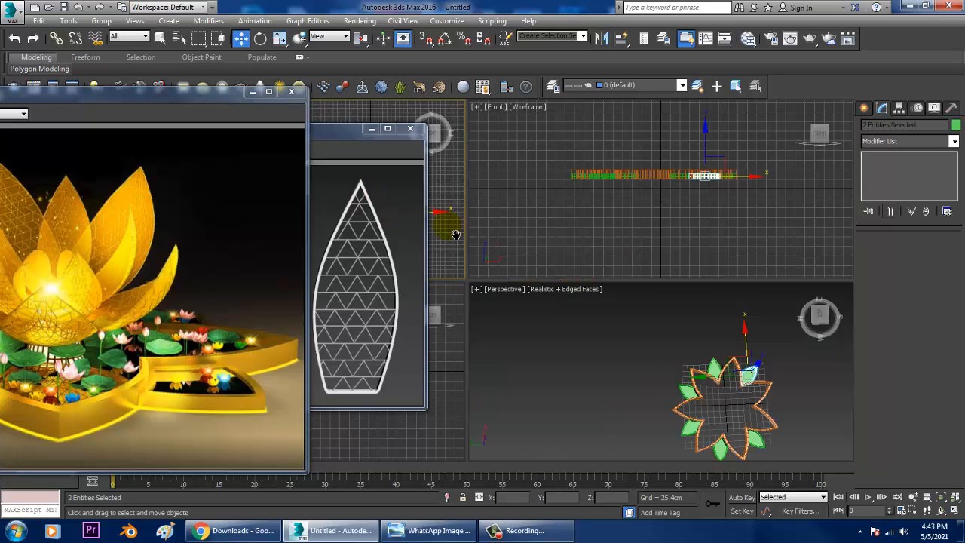
{"action": "key", "text": "alt+w"}
{"action": "middle_click_drag", "start_coordinate": [663, 230], "coordinate": [545, 186]}
{"action": "scroll", "coordinate": [702, 231], "scroll_direction": "down", "scroll_amount": 5}
{"action": "middle_click_drag", "start_coordinate": [702, 232], "coordinate": [718, 294]}
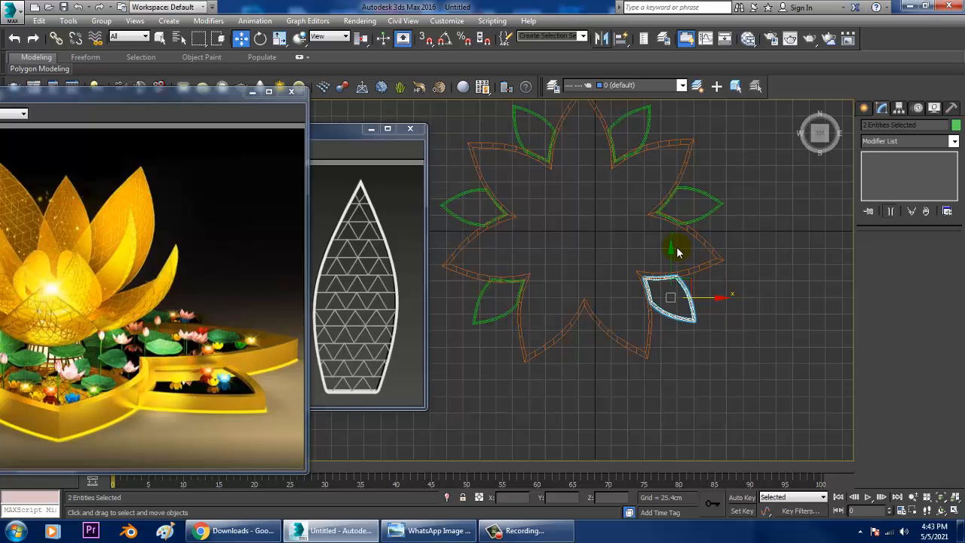
- Copy the lower-right pond to below the base's bottom notch and rotate the copy to point downward
{"action": "mouse_move", "coordinate": [678, 266]}
{"action": "left_mouse_down"}
{"action": "mouse_move", "coordinate": [680, 355]}
{"action": "mouse_move", "coordinate": [737, 390]}
{"action": "mouse_move", "coordinate": [724, 401]}
{"action": "mouse_move", "coordinate": [610, 389]}
{"action": "left_mouse_up"}
{"action": "left_click", "coordinate": [483, 316]}
{"action": "key", "text": "e"}
{"action": "key", "text": "w"}
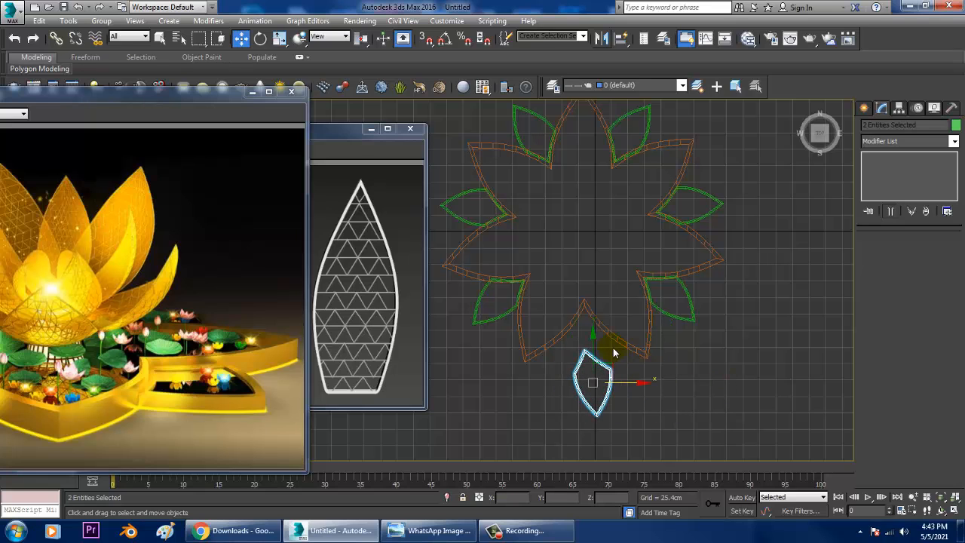
- Move and rotate the copied pond until it fits centrally in the notch between the two bottom petals
{"action": "left_click_drag", "start_coordinate": [602, 352], "coordinate": [602, 316]}
{"action": "key", "text": "e"}
{"action": "scroll", "coordinate": [576, 313], "scroll_direction": "up", "scroll_amount": 3}
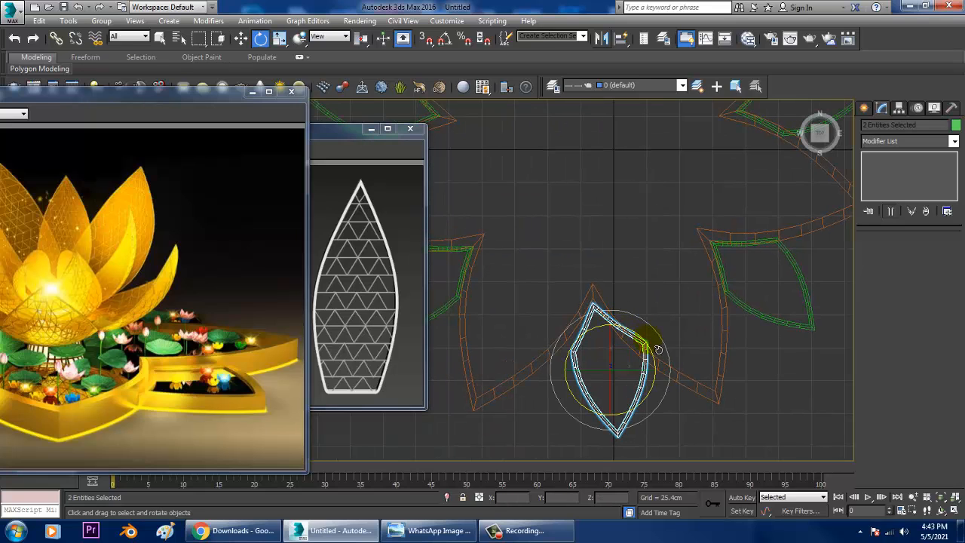
{"action": "left_click_drag", "start_coordinate": [658, 331], "coordinate": [640, 352]}
{"action": "key", "text": "w"}
{"action": "scroll", "coordinate": [630, 362], "scroll_direction": "up", "scroll_amount": 3}
{"action": "key", "text": "e"}
{"action": "key", "text": "w"}
{"action": "left_click_drag", "start_coordinate": [632, 391], "coordinate": [623, 389]}
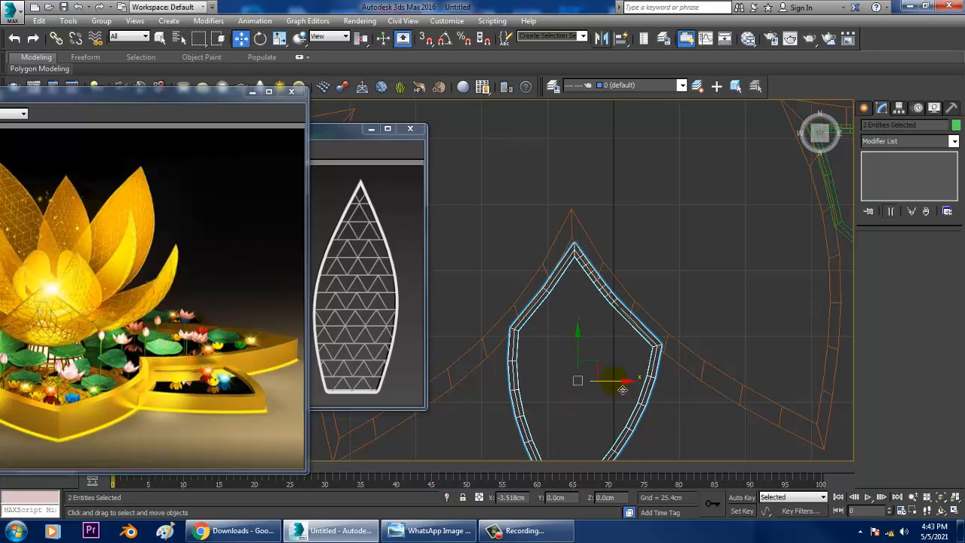
{"action": "left_click_drag", "start_coordinate": [584, 357], "coordinate": [582, 355]}
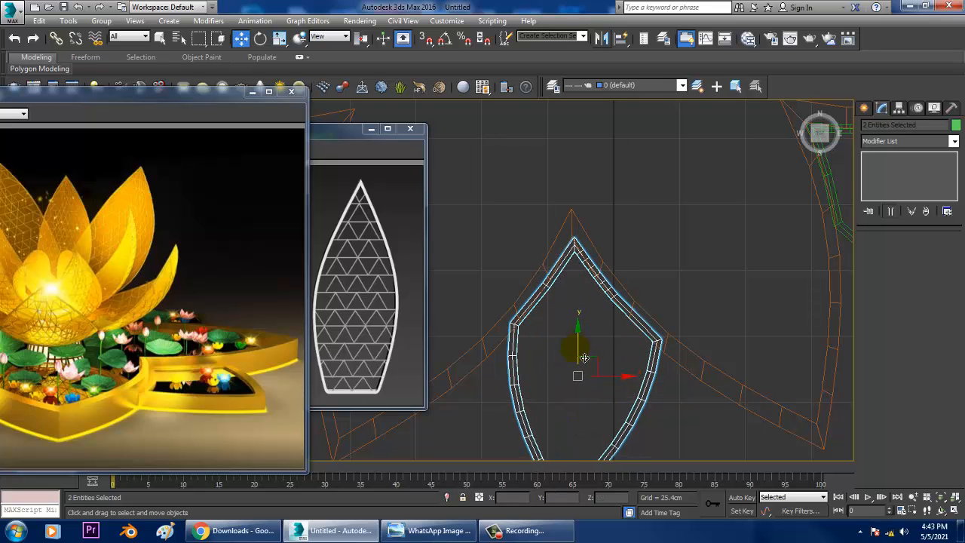
- Create a large ground plane beneath the flower base in the perspective view
{"action": "key", "text": "alt+w"}
{"action": "scroll", "coordinate": [725, 410], "scroll_direction": "down", "scroll_amount": 4}
{"action": "key", "text": "alt+w"}
{"action": "middle_click_drag", "start_coordinate": [692, 388], "coordinate": [692, 307], "text": "alt"}
{"action": "scroll", "coordinate": [695, 339], "scroll_direction": "up", "scroll_amount": 4}
{"action": "middle_click_drag", "start_coordinate": [693, 308], "coordinate": [742, 277]}
{"action": "left_click", "coordinate": [864, 110]}
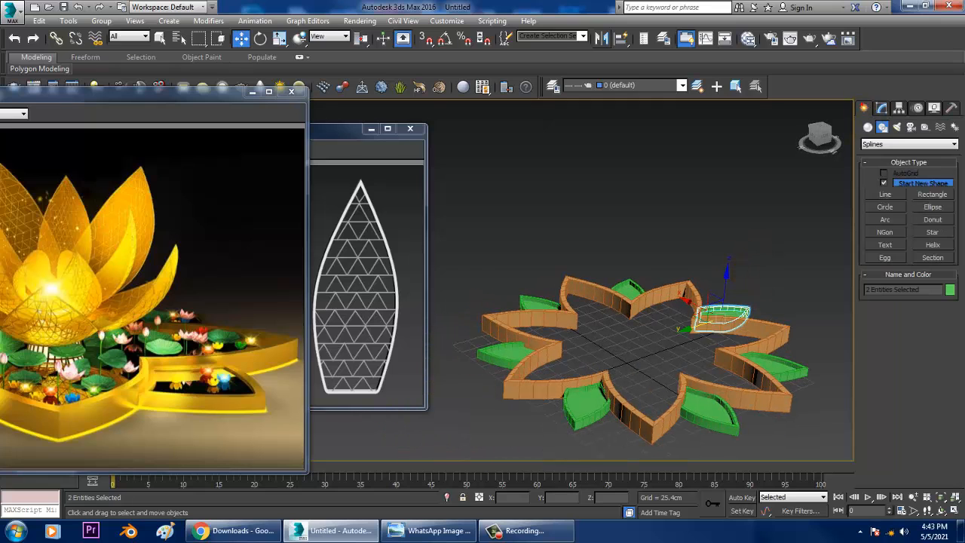
{"action": "left_click", "coordinate": [868, 127]}
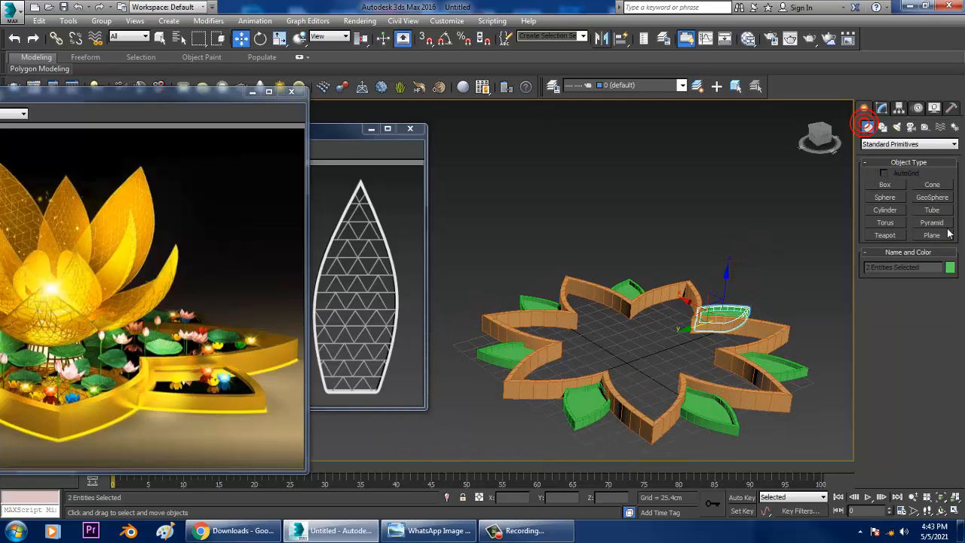
{"action": "left_click", "coordinate": [931, 235]}
{"action": "scroll", "coordinate": [648, 339], "scroll_direction": "down", "scroll_amount": 4}
{"action": "left_click_drag", "start_coordinate": [700, 276], "coordinate": [697, 332]}
{"action": "scroll", "coordinate": [697, 334], "scroll_direction": "up", "scroll_amount": 3}
{"action": "key", "text": "w"}
{"action": "scroll", "coordinate": [679, 354], "scroll_direction": "up", "scroll_amount": 3}
{"action": "middle_click_drag", "start_coordinate": [674, 371], "coordinate": [681, 326], "text": "alt"}
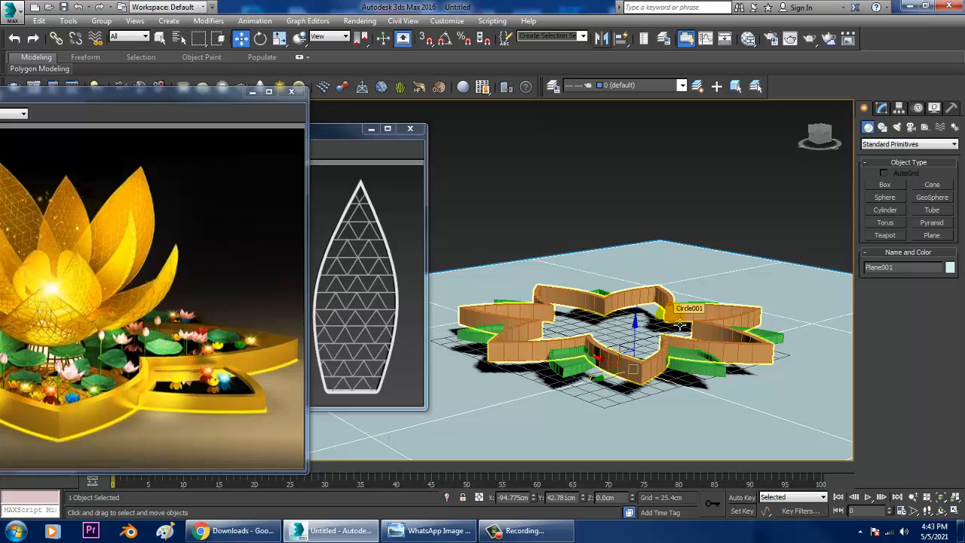
- Bring the petal pattern reference image forward and maximize the front view with empty space beside the flower base
{"action": "left_click", "coordinate": [368, 240]}
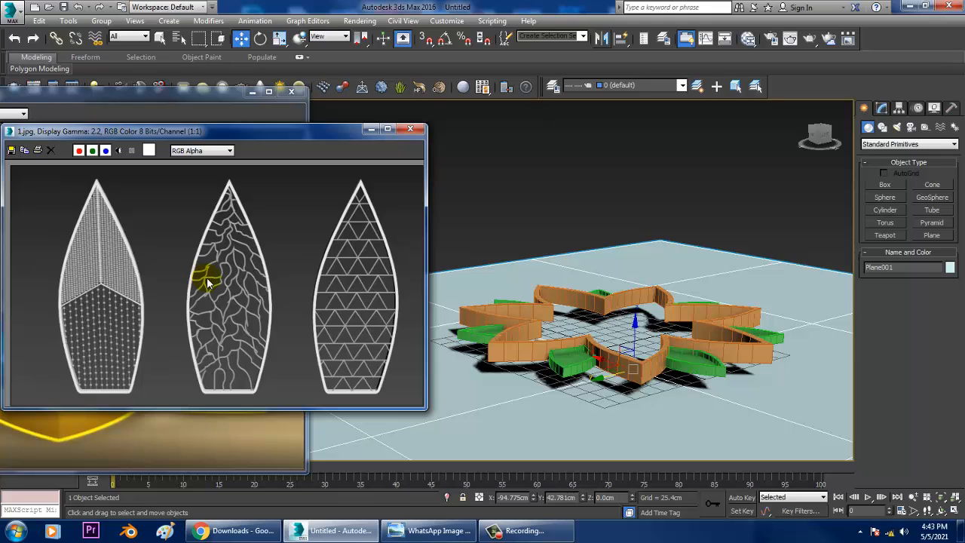
{"action": "left_click", "coordinate": [517, 187]}
{"action": "key", "text": "alt+w"}
{"action": "left_click", "coordinate": [517, 188]}
{"action": "key", "text": "alt+w"}
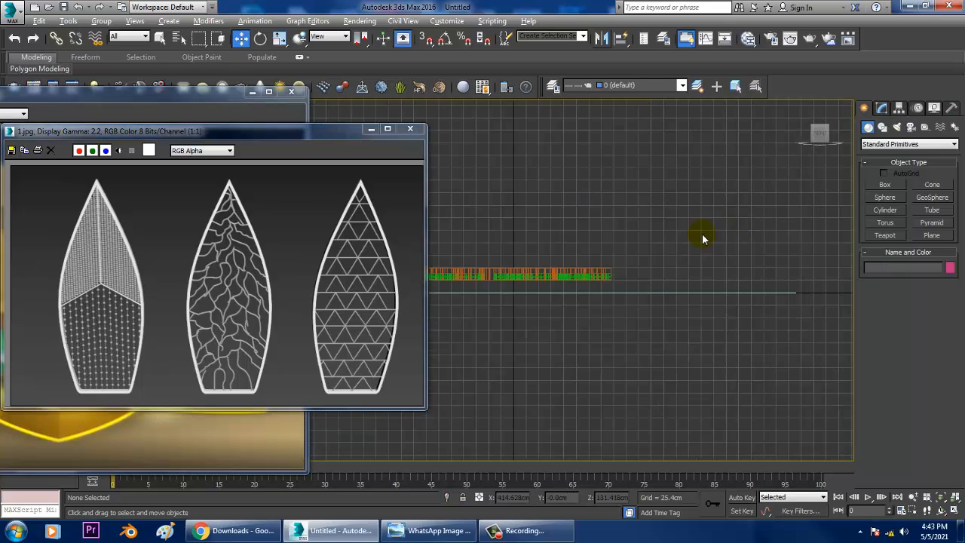
{"action": "scroll", "coordinate": [664, 255], "scroll_direction": "down", "scroll_amount": 4}
{"action": "scroll", "coordinate": [671, 249], "scroll_direction": "up", "scroll_amount": 4}
{"action": "middle_click_drag", "start_coordinate": [709, 219], "coordinate": [588, 292]}
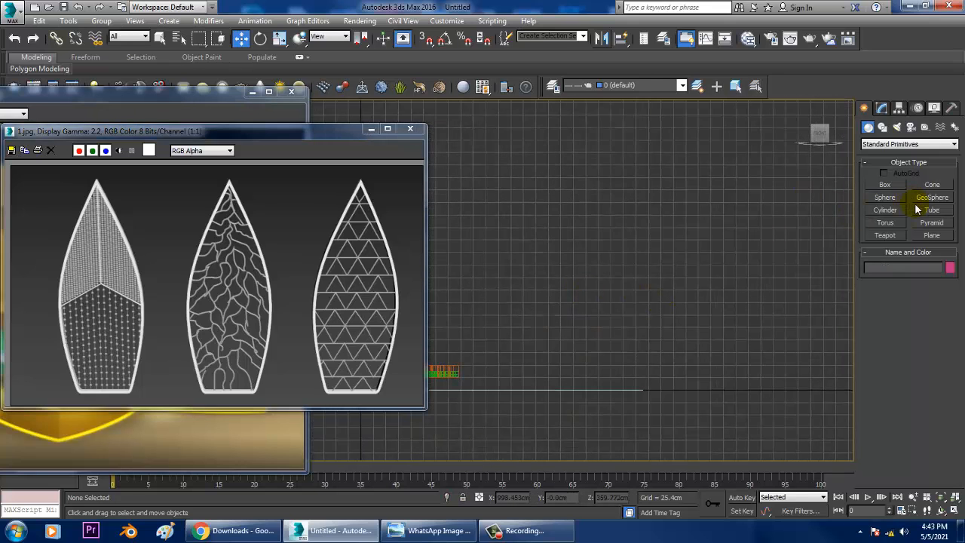
- Draw a circle in the front view and scale it into a tall ellipse, to about 53% along X and slightly larger along Y
{"action": "left_click", "coordinate": [882, 127]}
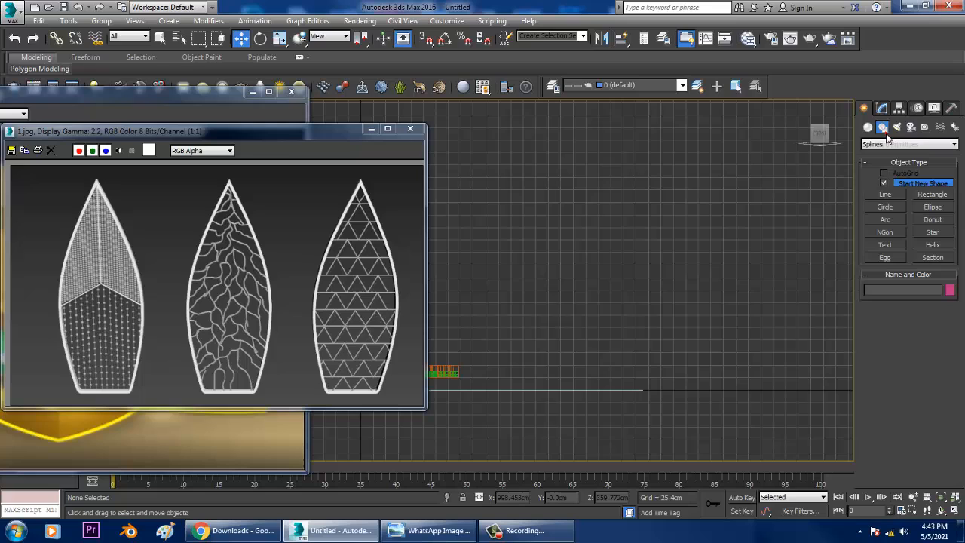
{"action": "left_click", "coordinate": [884, 207]}
{"action": "left_click_drag", "start_coordinate": [656, 203], "coordinate": [701, 266]}
{"action": "key", "text": "r"}
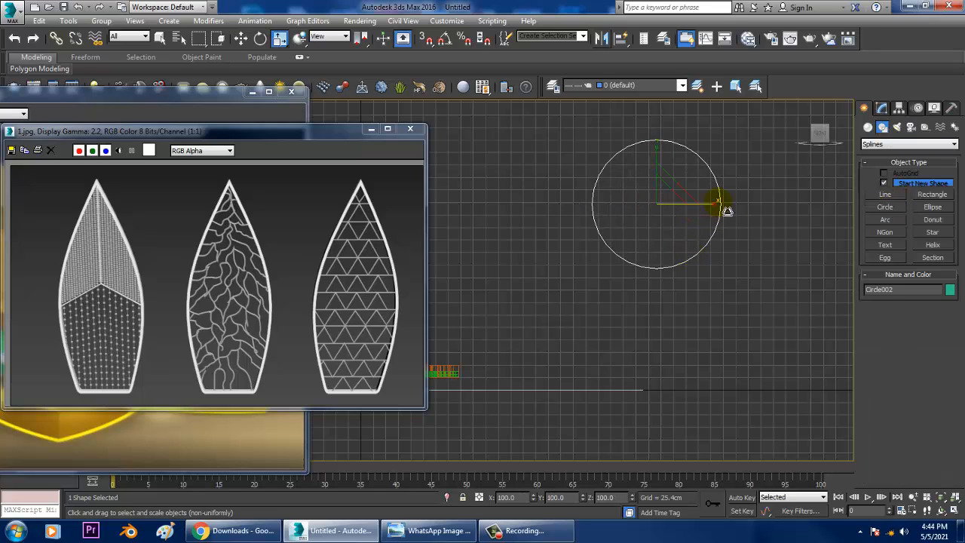
{"action": "left_click_drag", "start_coordinate": [722, 212], "coordinate": [684, 209]}
{"action": "middle_click_drag", "start_coordinate": [684, 209], "coordinate": [692, 269]}
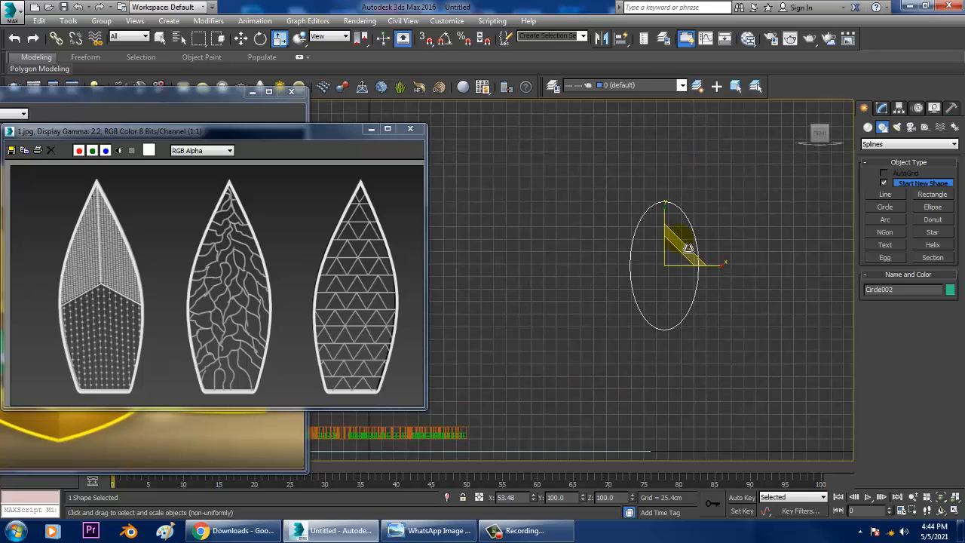
{"action": "left_click_drag", "start_coordinate": [673, 220], "coordinate": [673, 212]}
- Convert the ellipse to an editable spline and change its top and bottom vertices to Corner
{"action": "key", "text": "w"}
{"action": "right_click", "coordinate": [664, 193]}
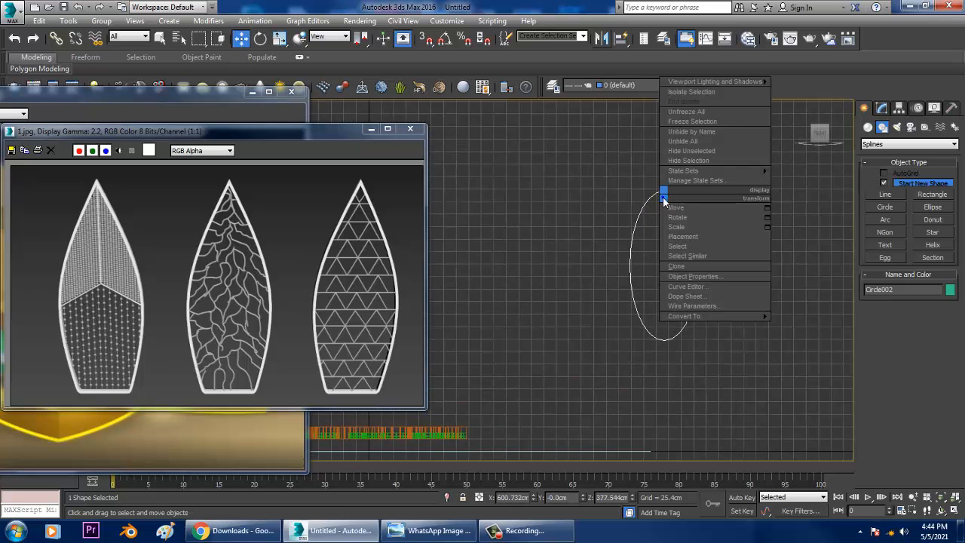
{"action": "mouse_move", "coordinate": [685, 316]}
{"action": "left_click", "coordinate": [803, 317]}
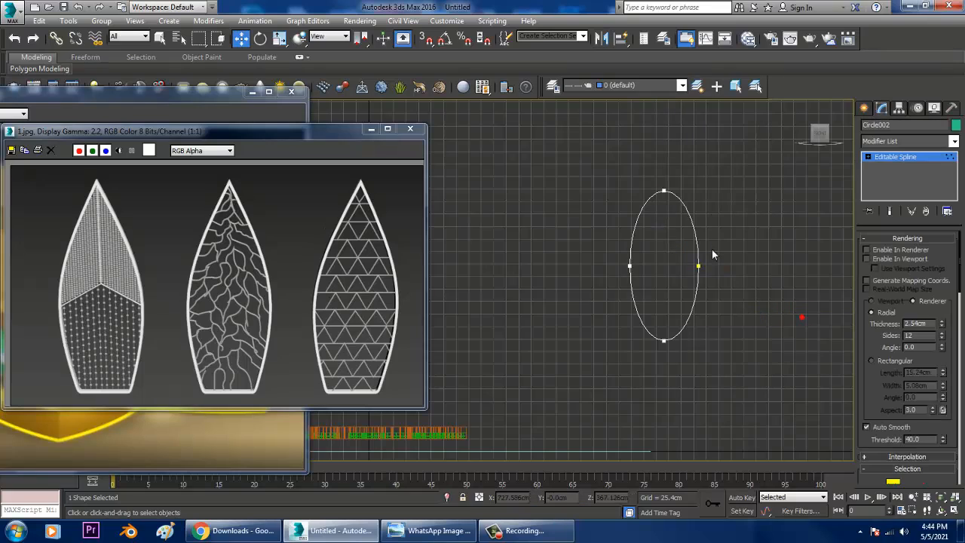
{"action": "left_click_drag", "start_coordinate": [677, 367], "coordinate": [678, 368]}
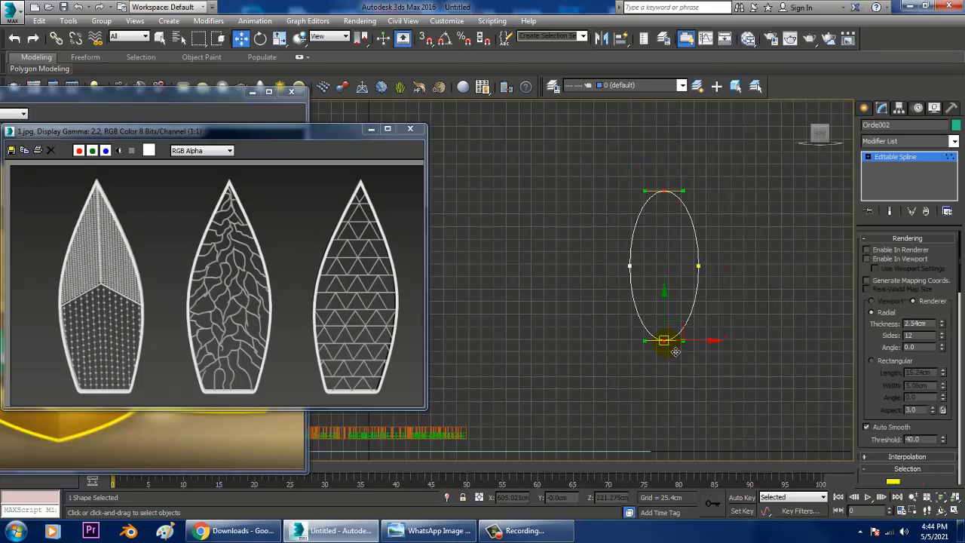
{"action": "right_click", "coordinate": [663, 339]}
{"action": "left_click", "coordinate": [642, 265]}
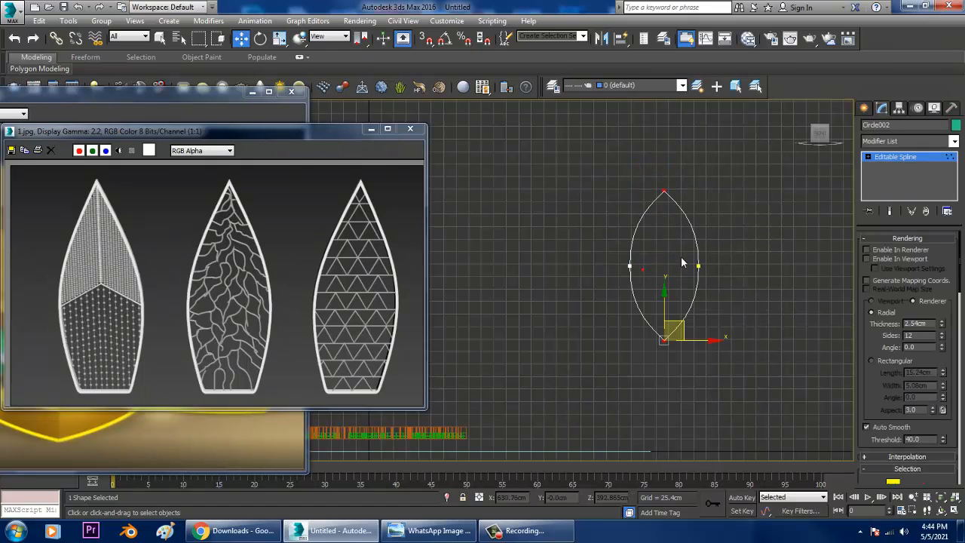
- Raise the petal outline's top vertex to stretch the pointed tip upward
{"action": "left_click_drag", "start_coordinate": [692, 244], "coordinate": [693, 244]}
{"action": "middle_click_drag", "start_coordinate": [674, 189], "coordinate": [682, 212]}
{"action": "left_click_drag", "start_coordinate": [684, 212], "coordinate": [684, 179]}
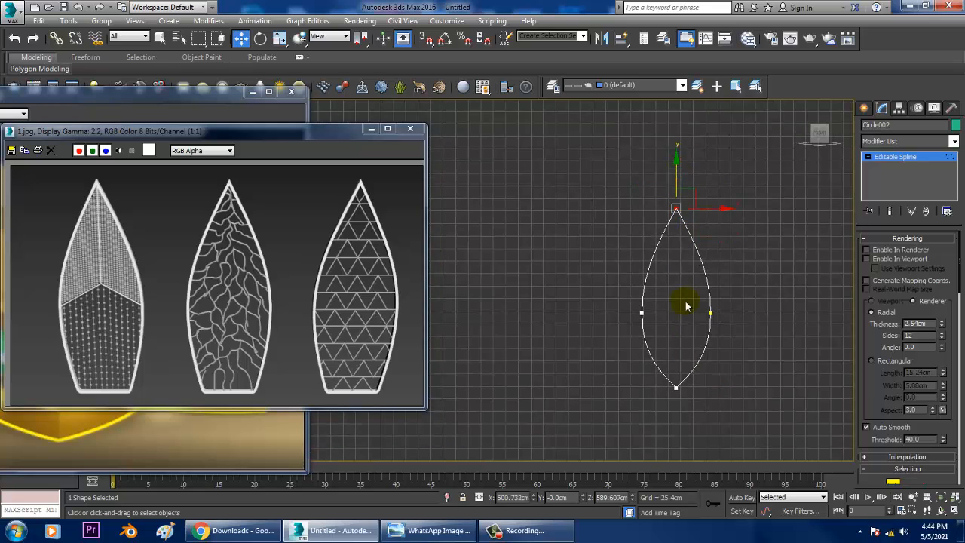
- Refine the lower outline with one new vertex on each side and delete the two segments below them
{"action": "scroll", "coordinate": [685, 298], "scroll_direction": "up", "scroll_amount": 3}
{"action": "right_click", "coordinate": [648, 326]}
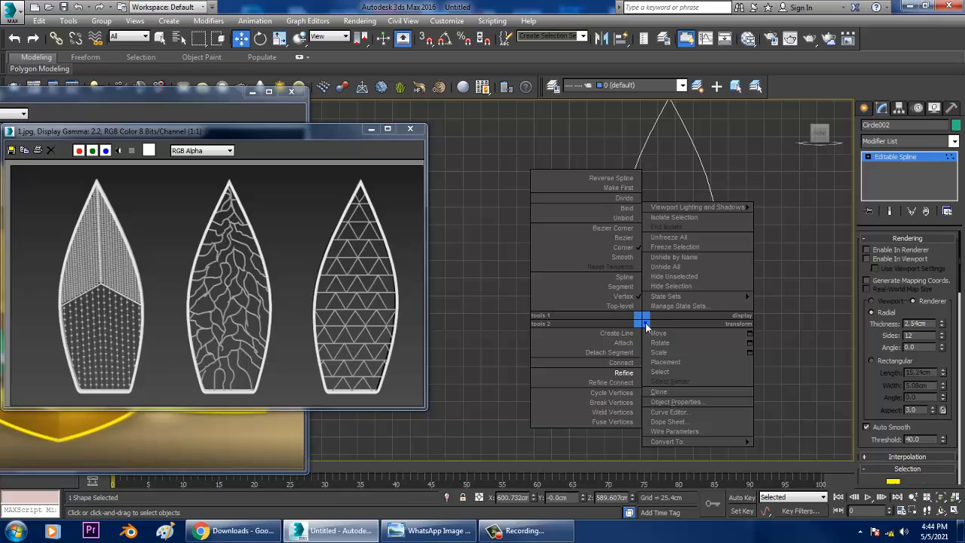
{"action": "left_click", "coordinate": [622, 378]}
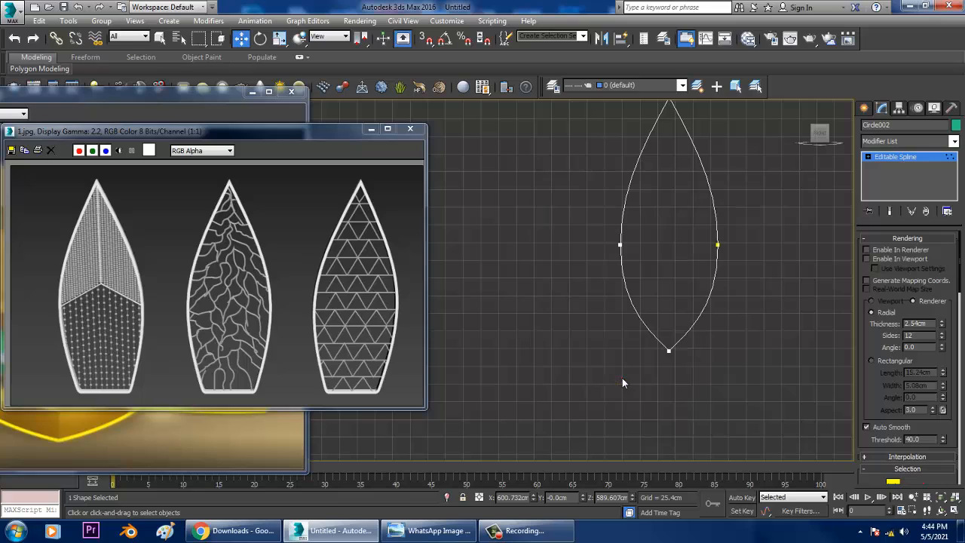
{"action": "key", "text": "w"}
{"action": "left_click", "coordinate": [717, 346]}
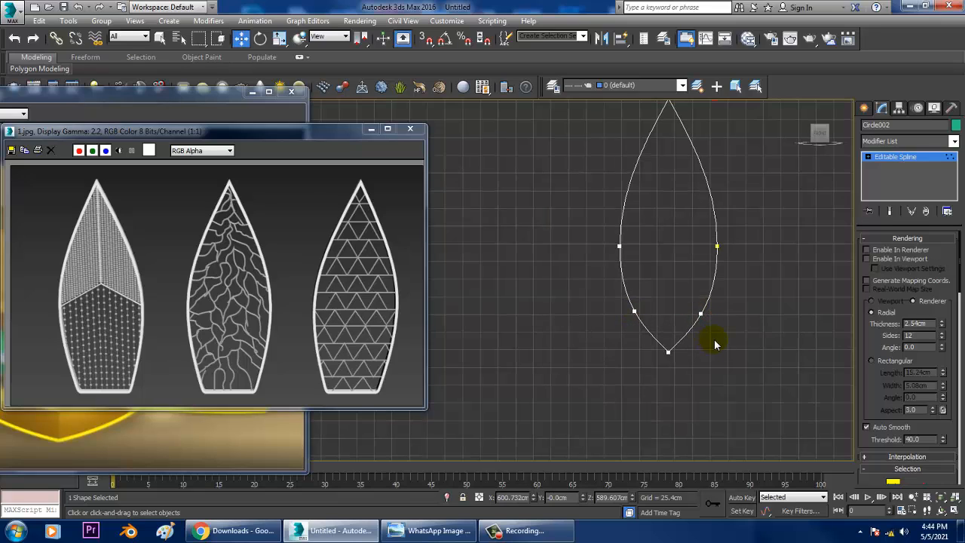
{"action": "left_click_drag", "start_coordinate": [703, 332], "coordinate": [715, 328]}
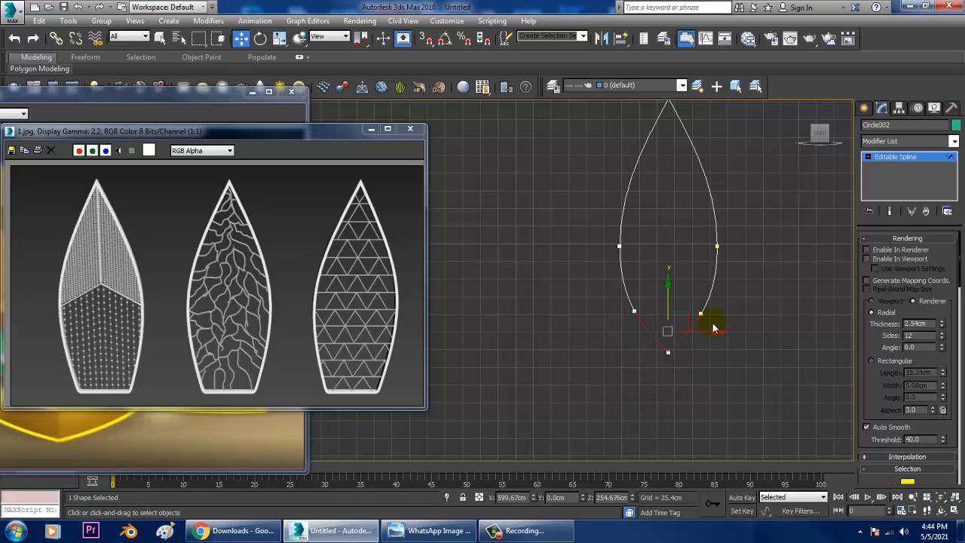
{"action": "key", "text": "Delete"}
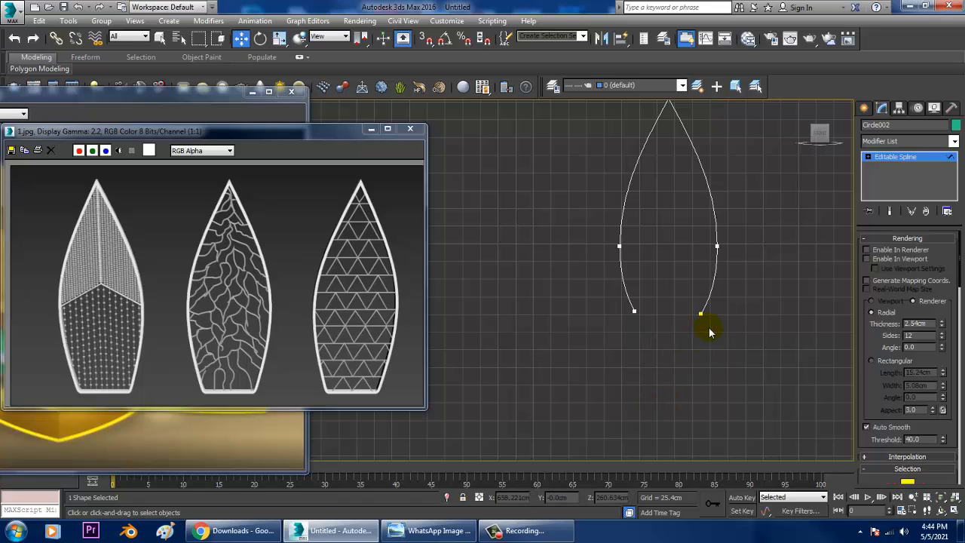
- Draw a straight line across the open bottom of the petal, joining its two lower ends
{"action": "scroll", "coordinate": [681, 329], "scroll_direction": "up", "scroll_amount": 4}
{"action": "left_click", "coordinate": [863, 109]}
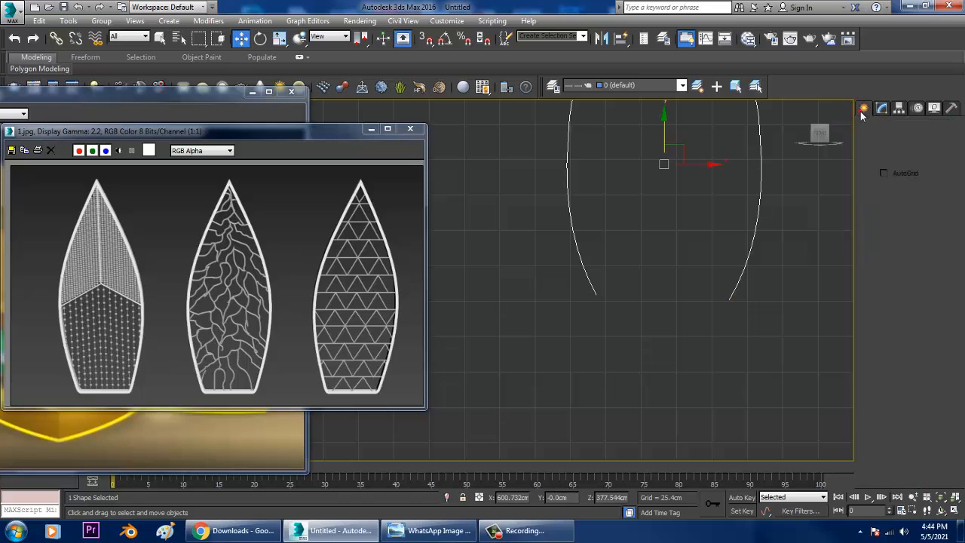
{"action": "left_click", "coordinate": [885, 195]}
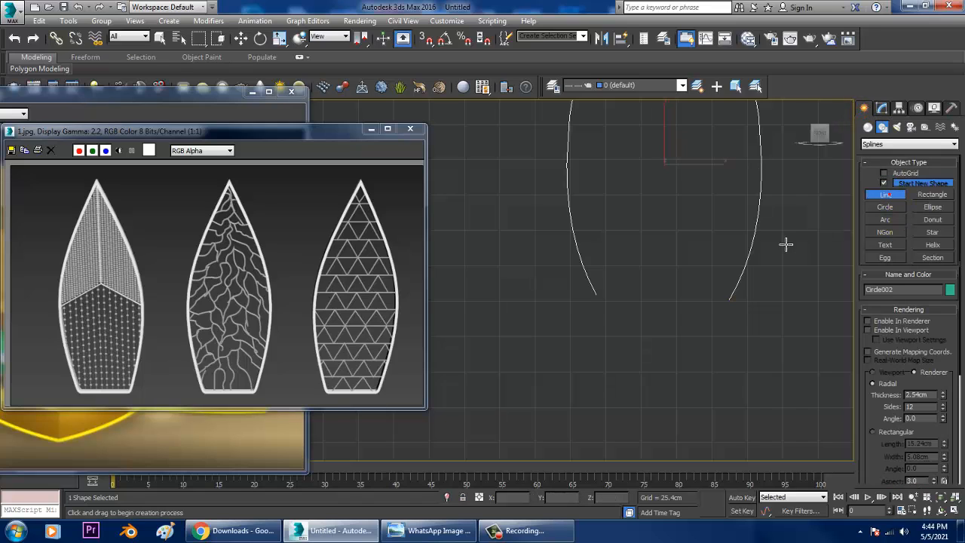
{"action": "left_click", "coordinate": [604, 301]}
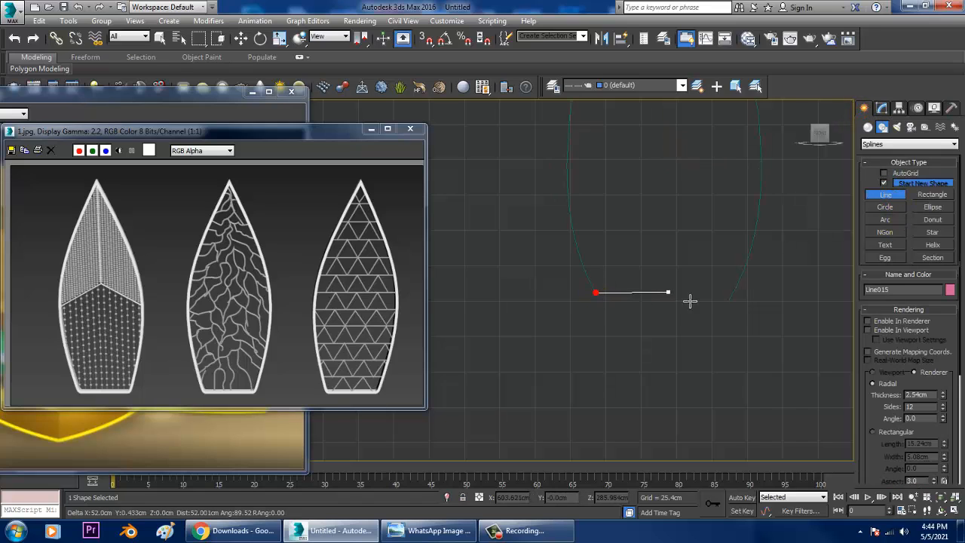
{"action": "left_click", "coordinate": [740, 303]}
{"action": "right_click", "coordinate": [739, 303]}
{"action": "key", "text": "w"}
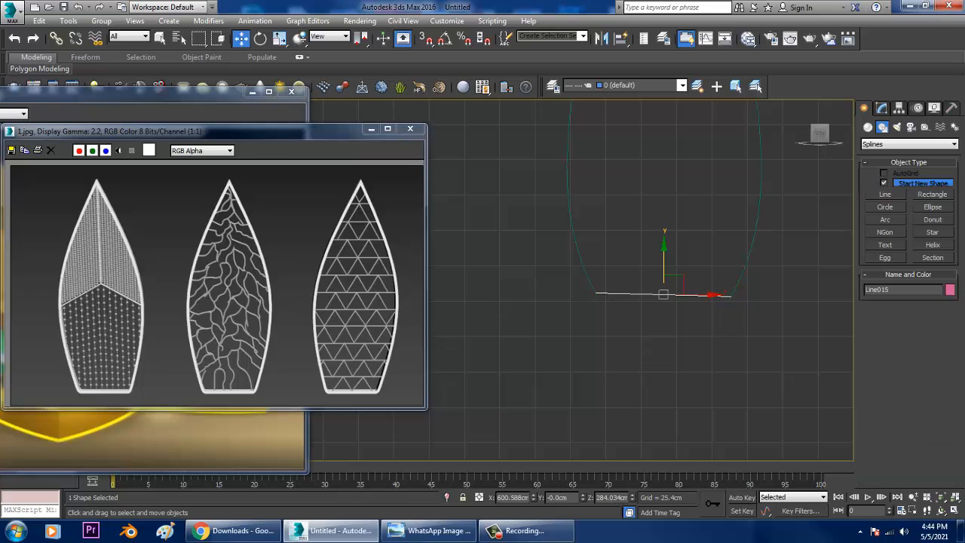
- Attach the curved petal outline to the new base line
{"action": "left_click", "coordinate": [882, 109]}
{"action": "scroll", "coordinate": [892, 412], "scroll_direction": "down", "scroll_amount": 5}
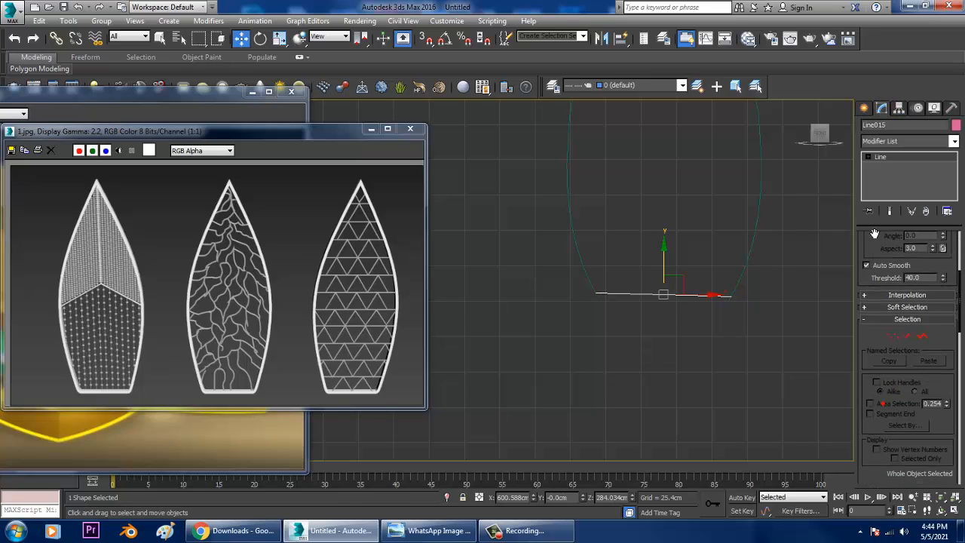
{"action": "left_click", "coordinate": [883, 400]}
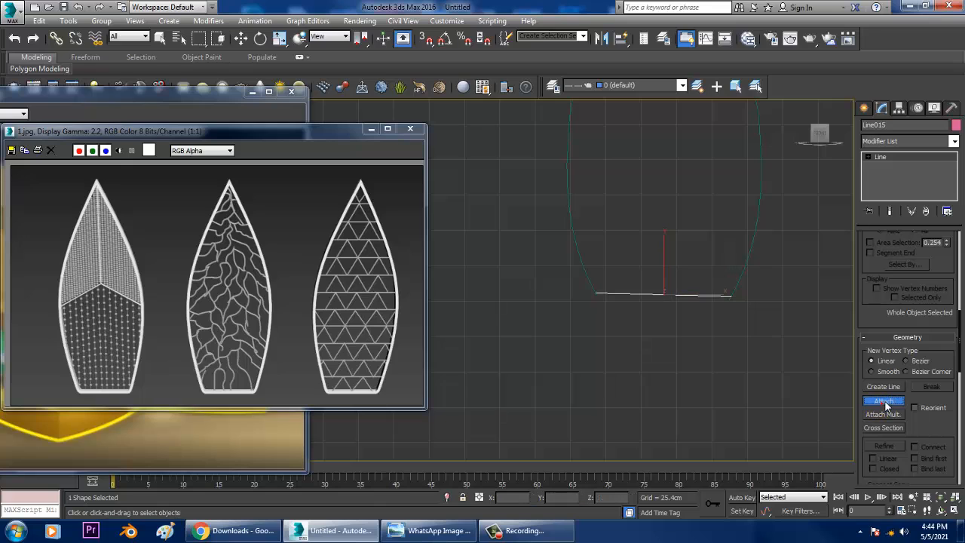
{"action": "left_click", "coordinate": [743, 289]}
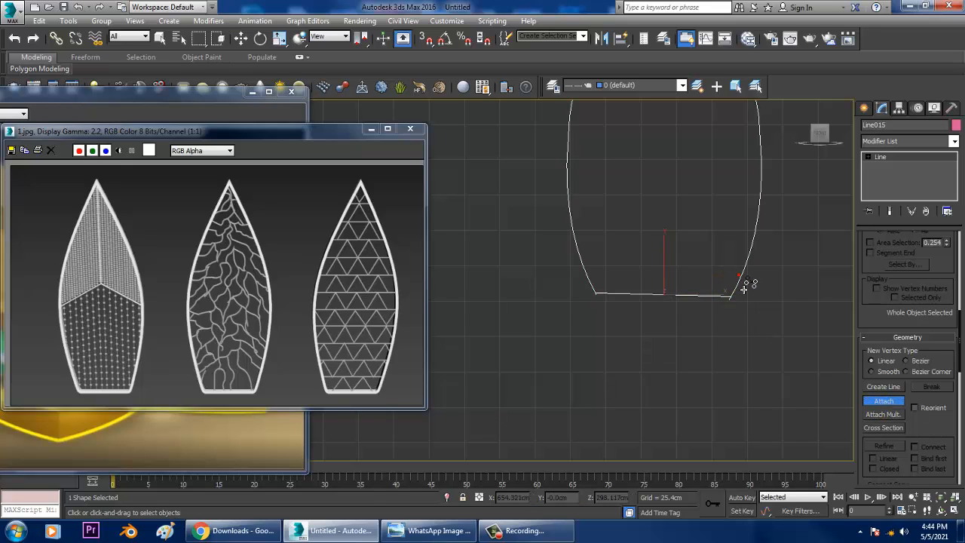
- Fuse and weld the two overlapping vertices at the petal's lower-right corner
{"action": "key", "text": "w"}
{"action": "middle_click_drag", "start_coordinate": [735, 297], "coordinate": [747, 343]}
{"action": "key", "text": "1"}
{"action": "left_click_drag", "start_coordinate": [714, 369], "coordinate": [759, 313]}
{"action": "right_click", "coordinate": [742, 353]}
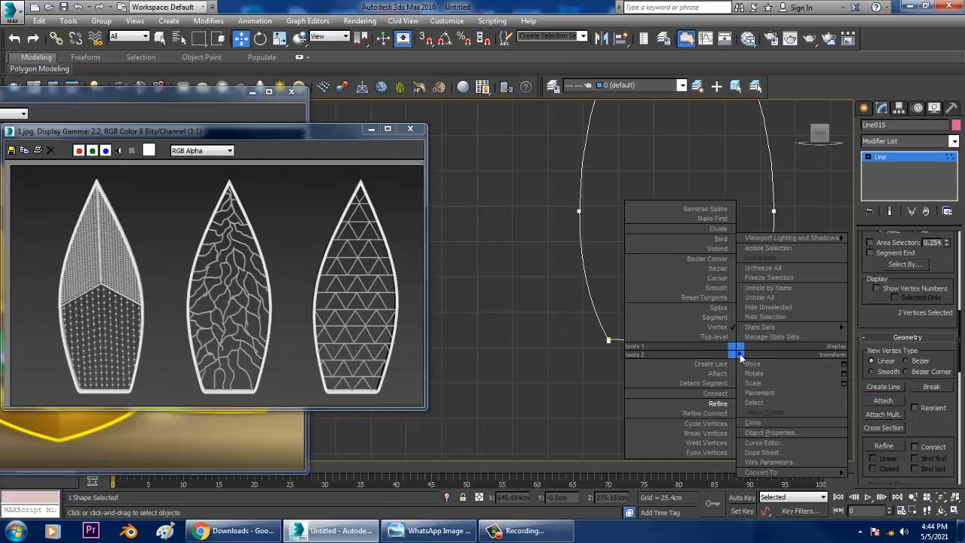
{"action": "left_click", "coordinate": [716, 453]}
{"action": "right_click", "coordinate": [744, 346]}
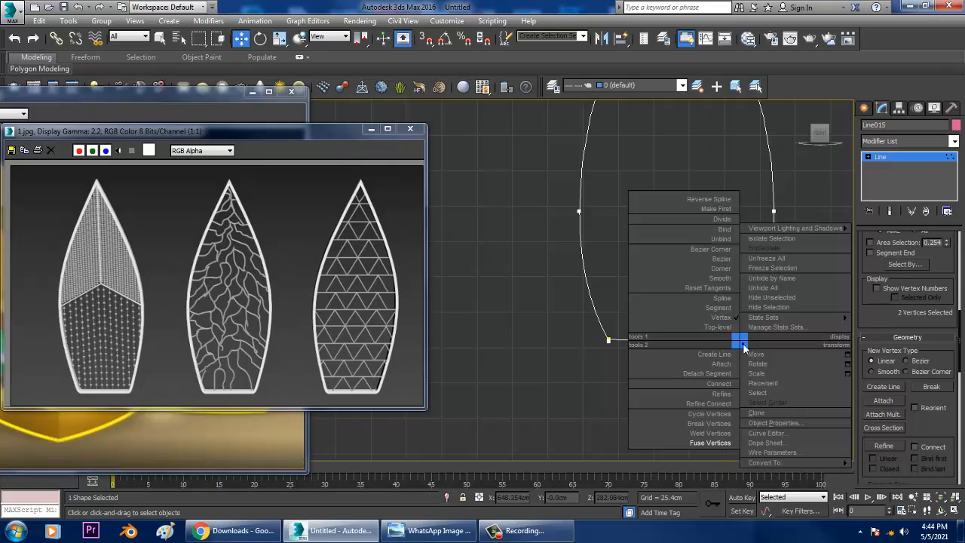
{"action": "left_click", "coordinate": [691, 432]}
- Fuse and weld the vertices at the petal's lower-left corner and lower that corner to level the base line
{"action": "left_click_drag", "start_coordinate": [625, 321], "coordinate": [624, 324]}
{"action": "right_click", "coordinate": [608, 337]}
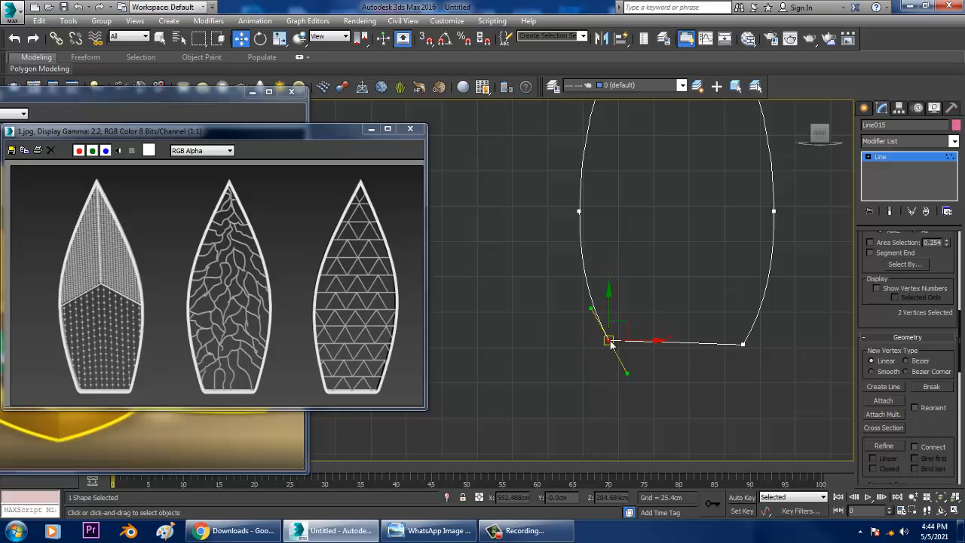
{"action": "right_click", "coordinate": [609, 339]}
{"action": "left_click", "coordinate": [573, 428]}
{"action": "left_click_drag", "start_coordinate": [562, 321], "coordinate": [627, 356]}
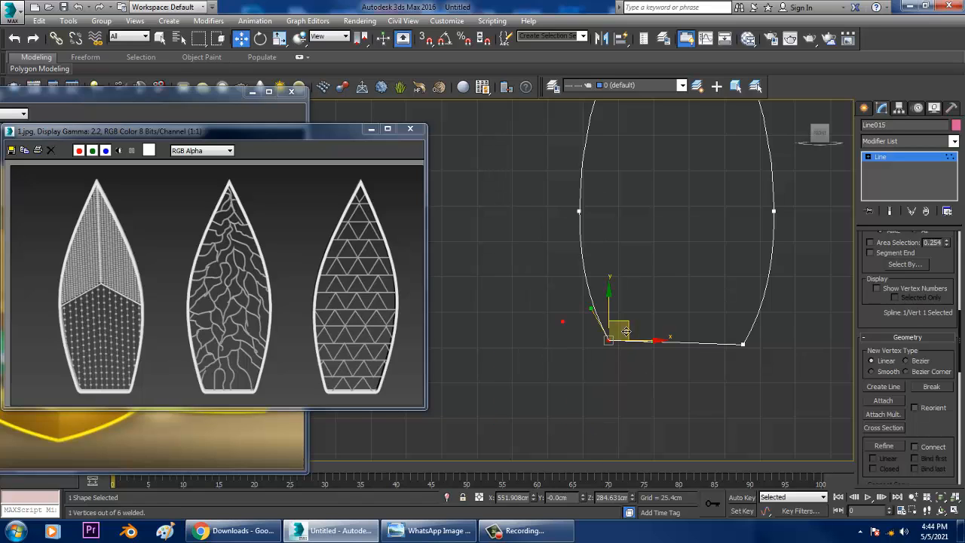
{"action": "left_click_drag", "start_coordinate": [618, 318], "coordinate": [618, 323]}
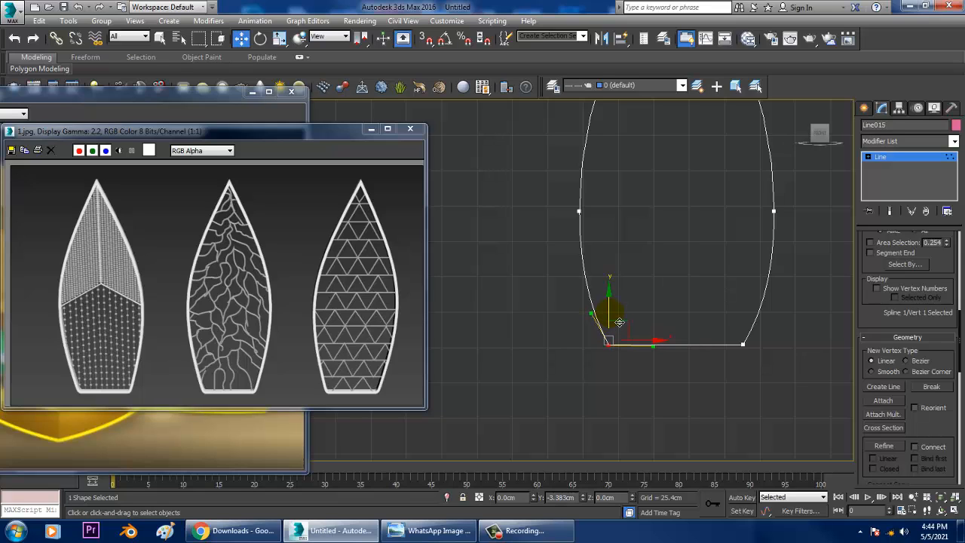
- Raise the petal outline's tip vertex slightly to lengthen the petal
{"action": "scroll", "coordinate": [673, 317], "scroll_direction": "down", "scroll_amount": 3}
{"action": "middle_click_drag", "start_coordinate": [757, 226], "coordinate": [711, 301]}
{"action": "left_click", "coordinate": [635, 209]}
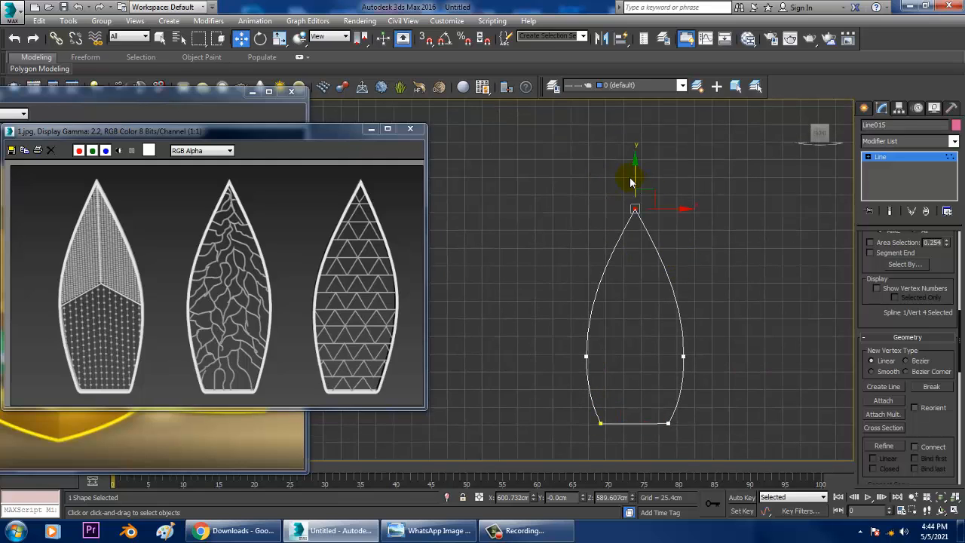
{"action": "left_click_drag", "start_coordinate": [645, 187], "coordinate": [646, 172]}
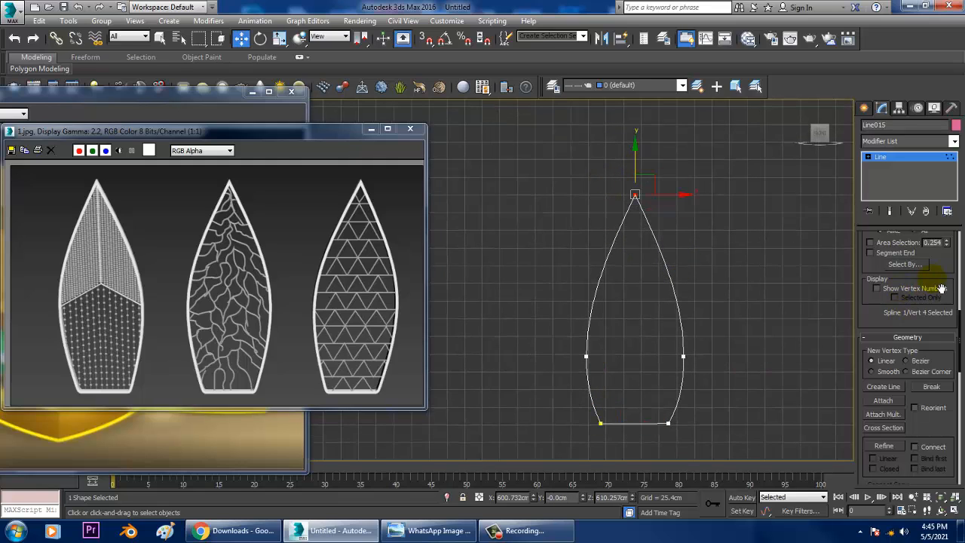
- Enable viewport rendering for the petal outline and set its radial thickness to about 7.67 cm
{"action": "left_click_drag", "start_coordinate": [941, 289], "coordinate": [941, 501]}
{"action": "left_click_drag", "start_coordinate": [898, 289], "coordinate": [910, 365]}
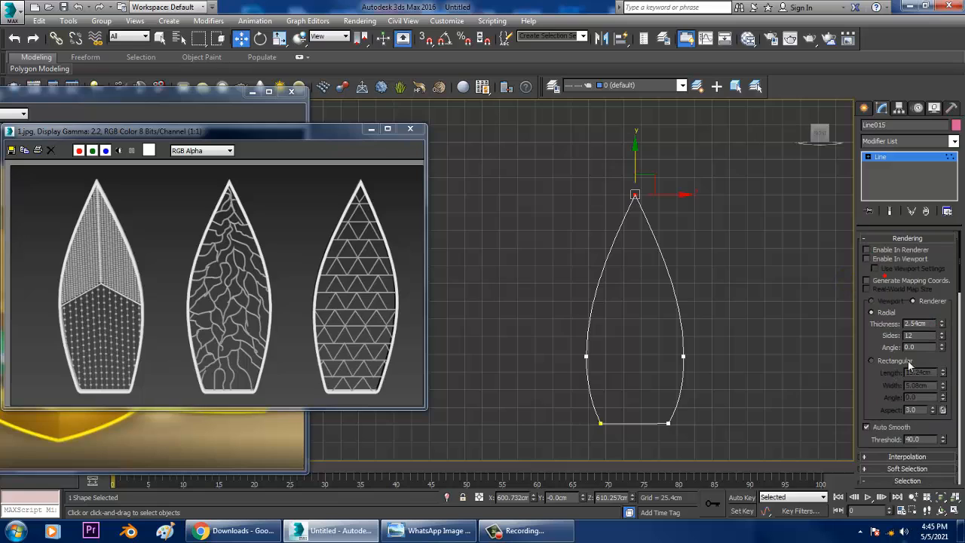
{"action": "left_click", "coordinate": [867, 258]}
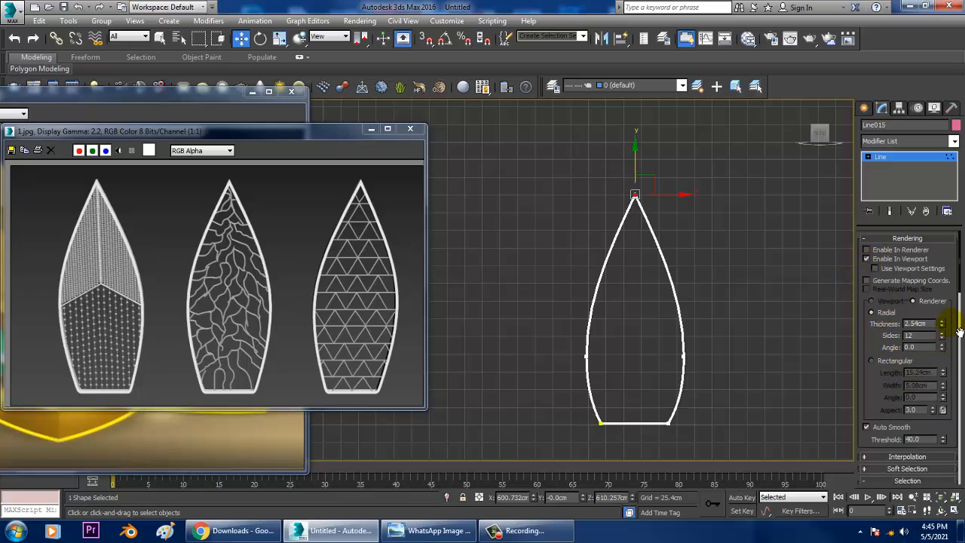
{"action": "left_click_drag", "start_coordinate": [942, 322], "coordinate": [933, 232]}
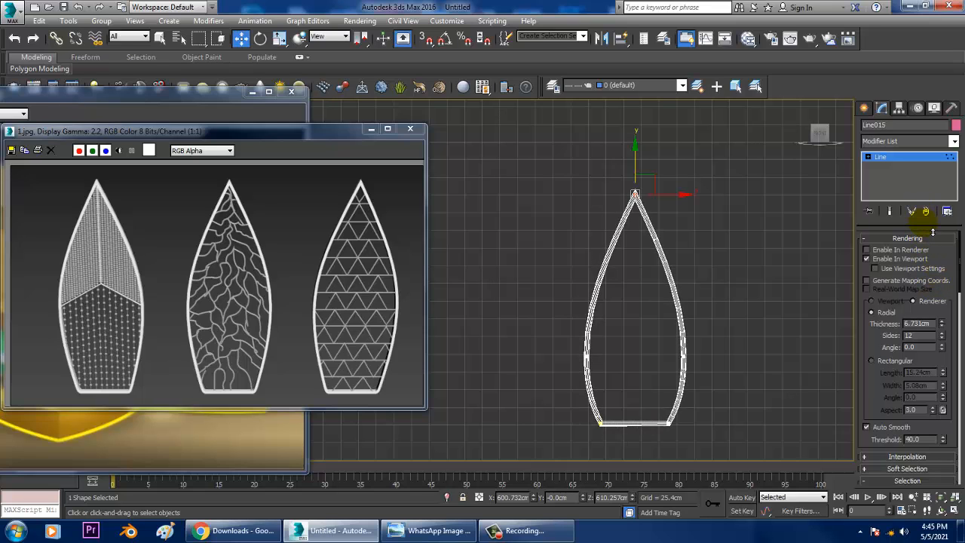
{"action": "middle_click_drag", "start_coordinate": [671, 242], "coordinate": [699, 267]}
{"action": "scroll", "coordinate": [696, 304], "scroll_direction": "up", "scroll_amount": 4}
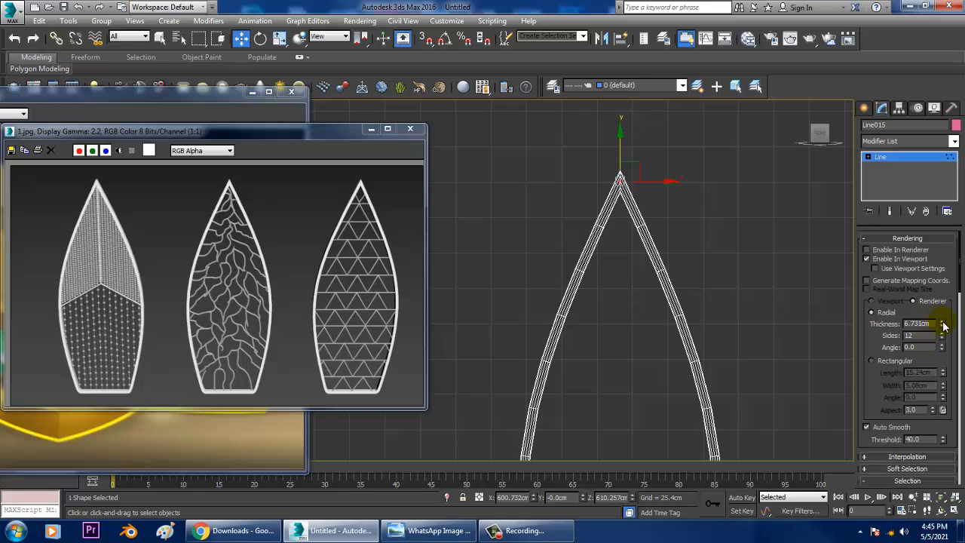
{"action": "mouse_move", "coordinate": [943, 325]}
{"action": "left_mouse_down"}
{"action": "mouse_move", "coordinate": [950, 306]}
{"action": "mouse_move", "coordinate": [953, 320]}
{"action": "left_mouse_up"}
{"action": "middle_click_drag", "start_coordinate": [676, 305], "coordinate": [669, 254]}
{"action": "scroll", "coordinate": [679, 256], "scroll_direction": "down", "scroll_amount": 2}
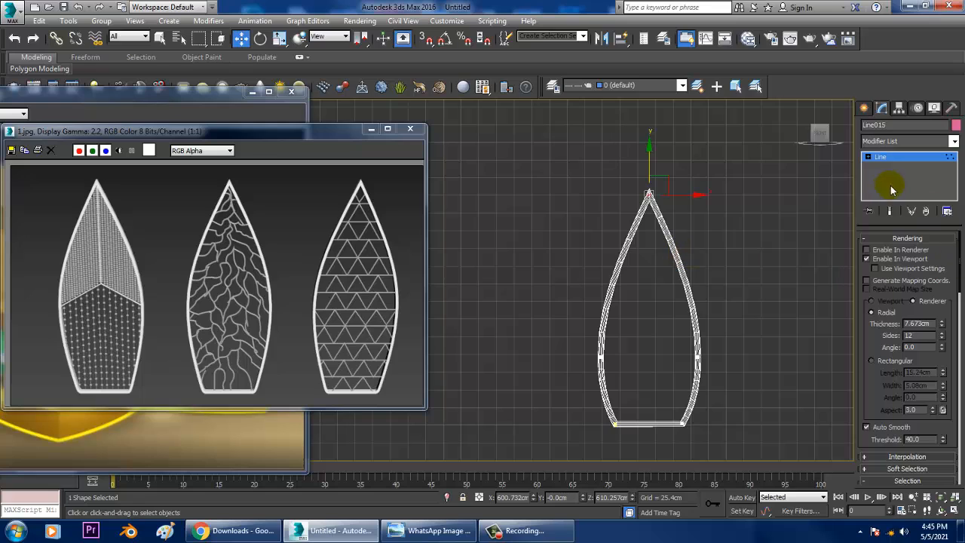
- Draw a straight vertical line about 178 cm long from the petal's tip down its centre
{"action": "left_click", "coordinate": [865, 110]}
{"action": "left_click", "coordinate": [885, 195]}
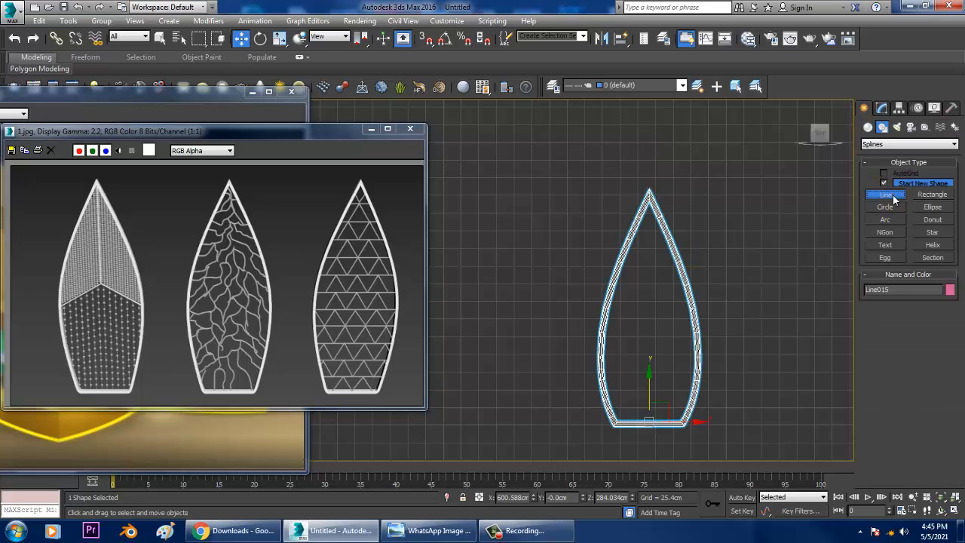
{"action": "left_click", "coordinate": [657, 200]}
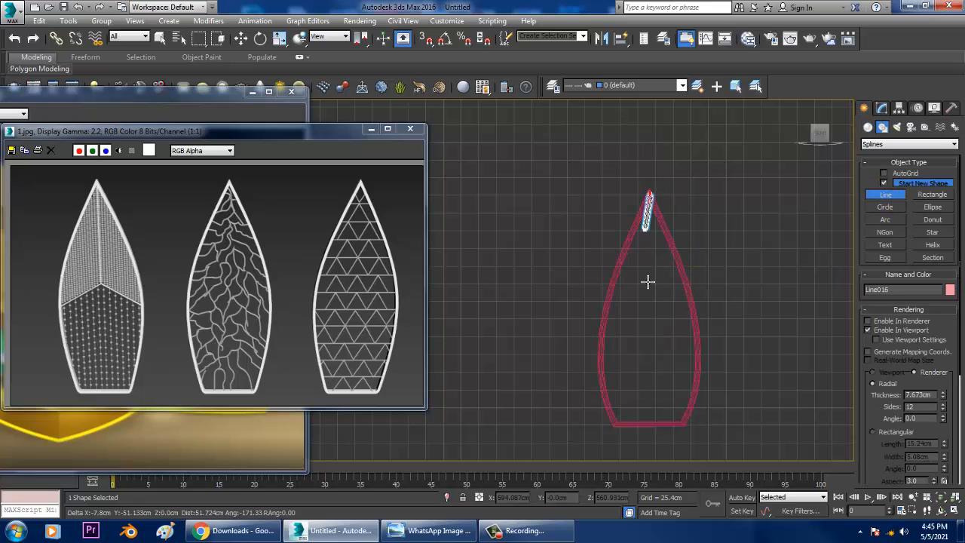
{"action": "right_click", "coordinate": [659, 321]}
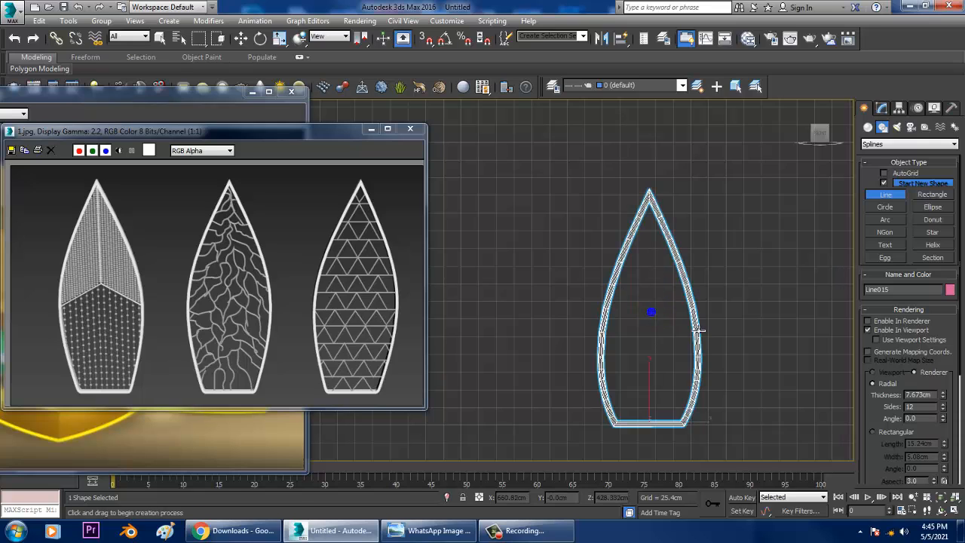
{"action": "left_click", "coordinate": [657, 201]}
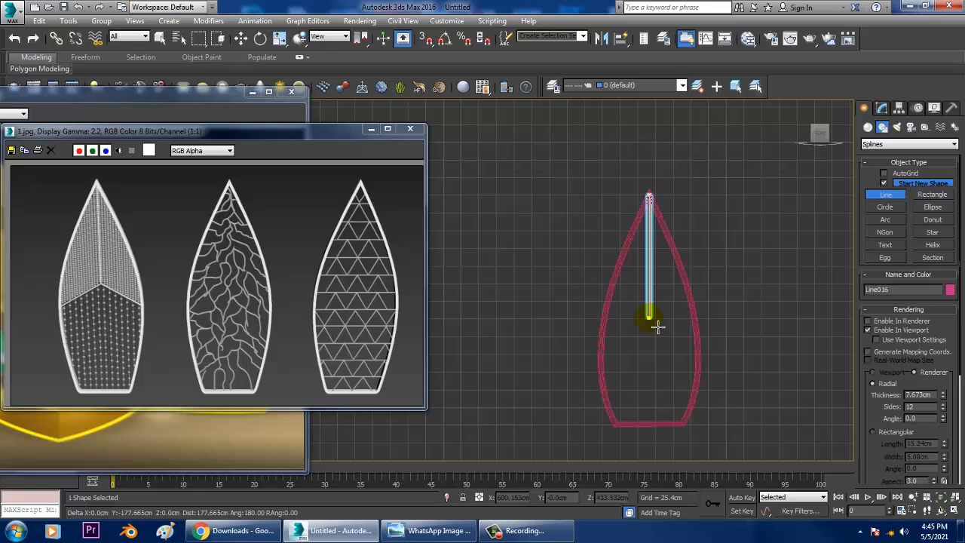
{"action": "left_click", "coordinate": [657, 325]}
{"action": "right_click", "coordinate": [657, 326]}
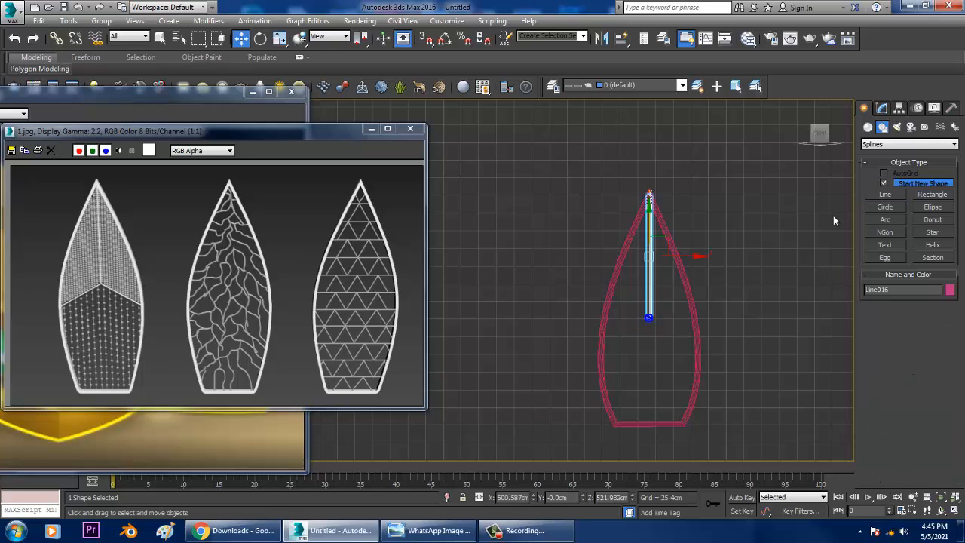
- Reduce the vertical centre line's radial thickness to about 1.3 cm
{"action": "left_click", "coordinate": [882, 108]}
{"action": "left_click_drag", "start_coordinate": [944, 325], "coordinate": [6, 303]}
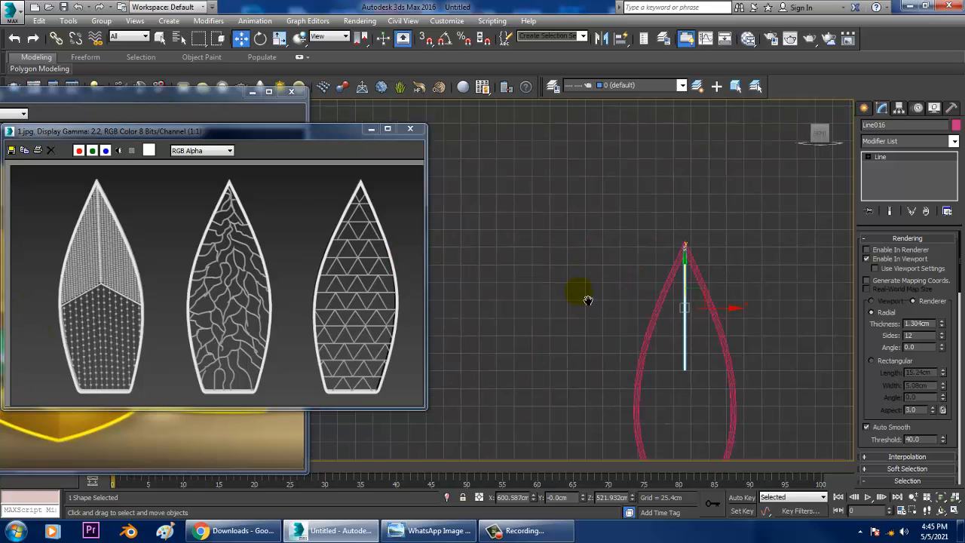
{"action": "scroll", "coordinate": [726, 295], "scroll_direction": "up", "scroll_amount": 5}
{"action": "middle_click_drag", "start_coordinate": [717, 268], "coordinate": [704, 231]}
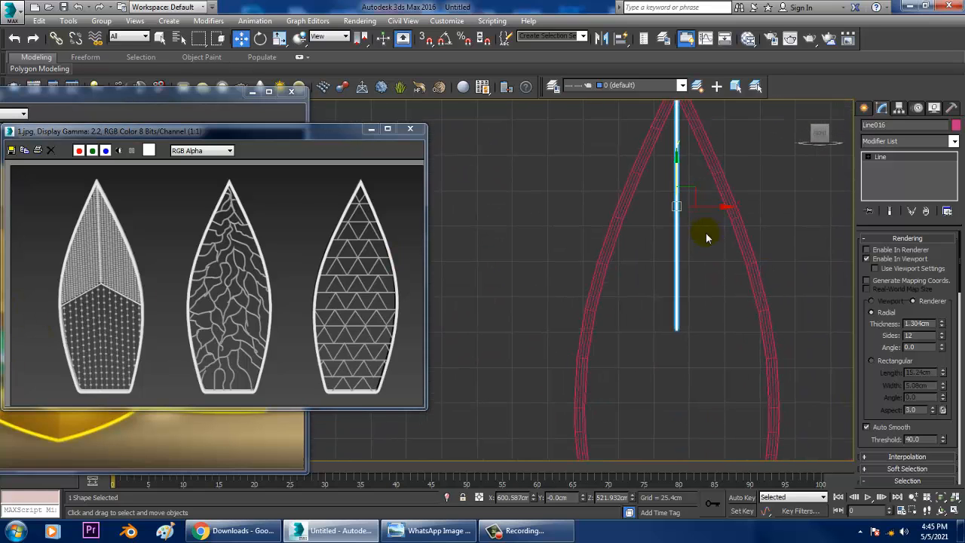
- Draw a sloping line from the centre line's lower end to the petal's left edge, using snapping for its start point
{"action": "left_click", "coordinate": [863, 108]}
{"action": "left_click", "coordinate": [883, 195]}
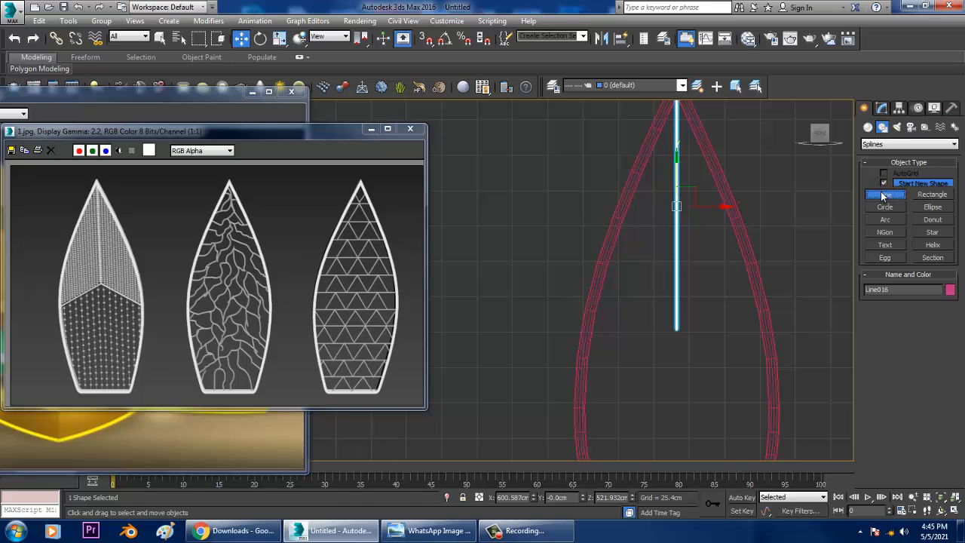
{"action": "middle_click_drag", "start_coordinate": [634, 304], "coordinate": [667, 264]}
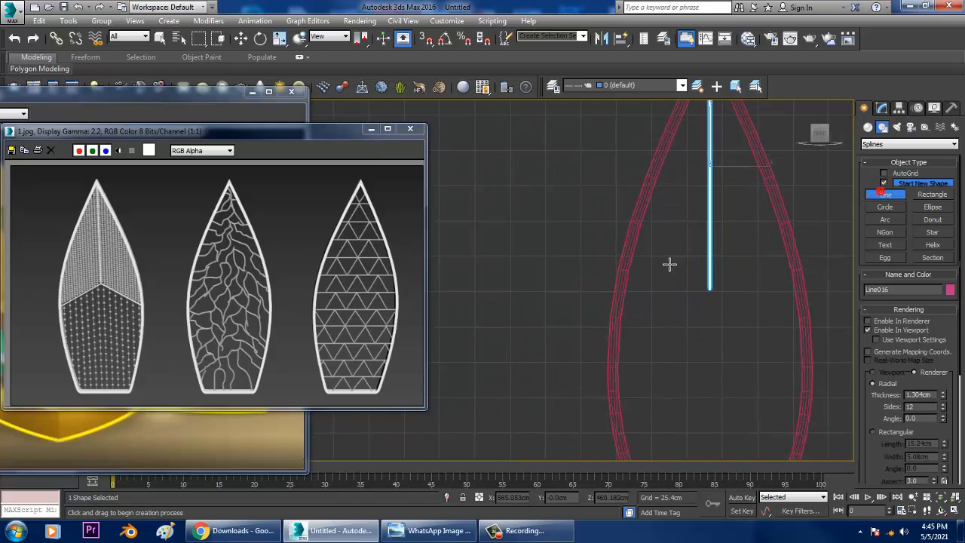
{"action": "key", "text": "s"}
{"action": "left_click", "coordinate": [709, 290]}
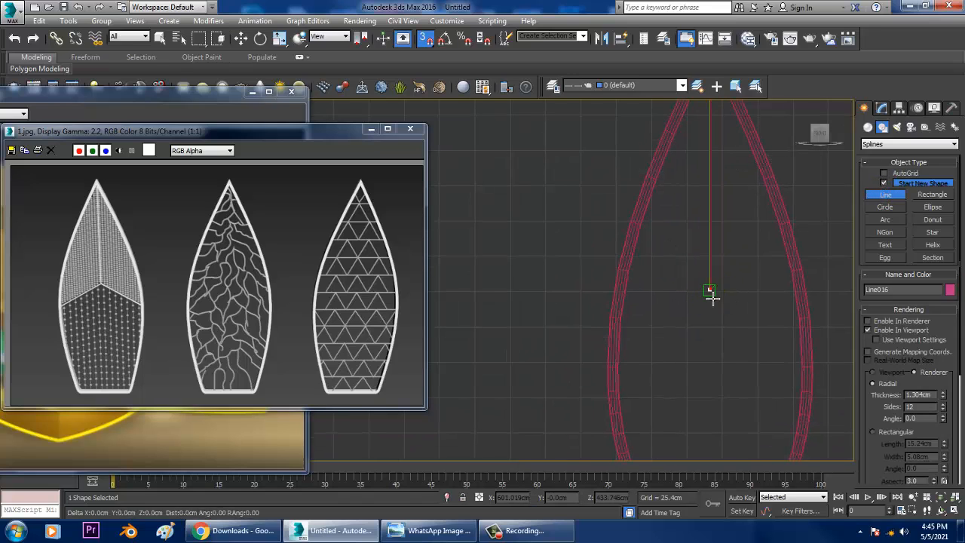
{"action": "left_click", "coordinate": [616, 352]}
{"action": "right_click", "coordinate": [617, 352]}
{"action": "right_click", "coordinate": [616, 352]}
{"action": "middle_click_drag", "start_coordinate": [776, 310], "coordinate": [564, 121]}
{"action": "middle_click_drag", "start_coordinate": [638, 178], "coordinate": [735, 272]}
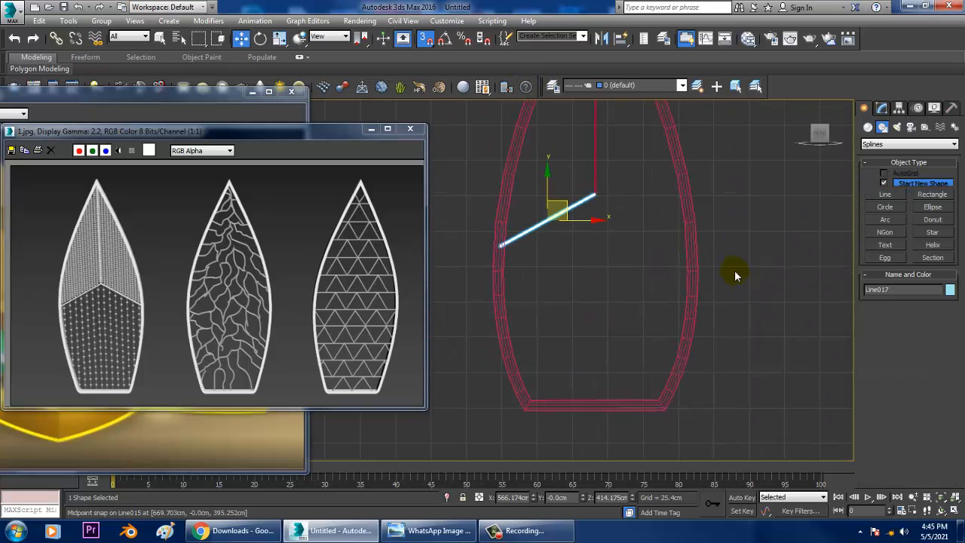
{"action": "key", "text": "s"}
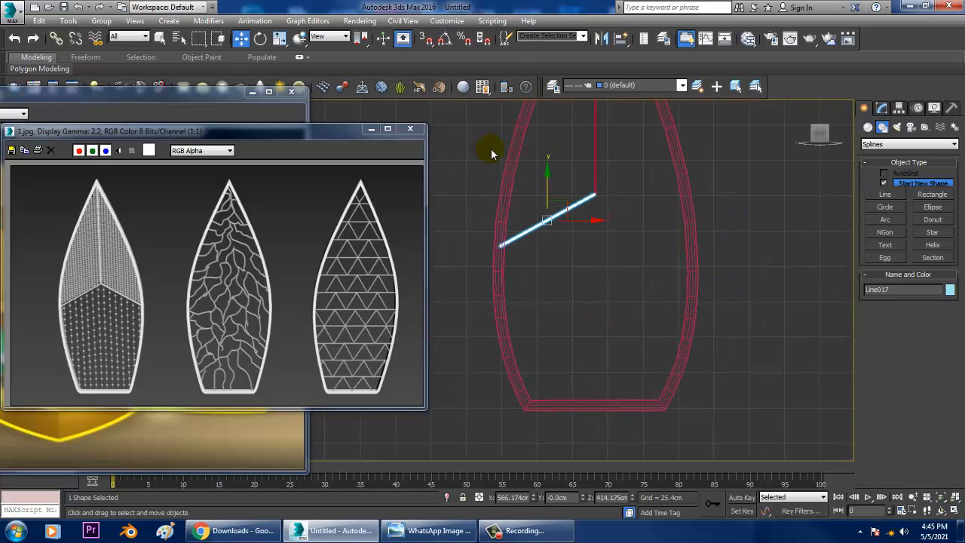
- Mirror the sloping line across X as a copy and move it about 68.9 cm to meet the petal's right edge
{"action": "left_click", "coordinate": [603, 38]}
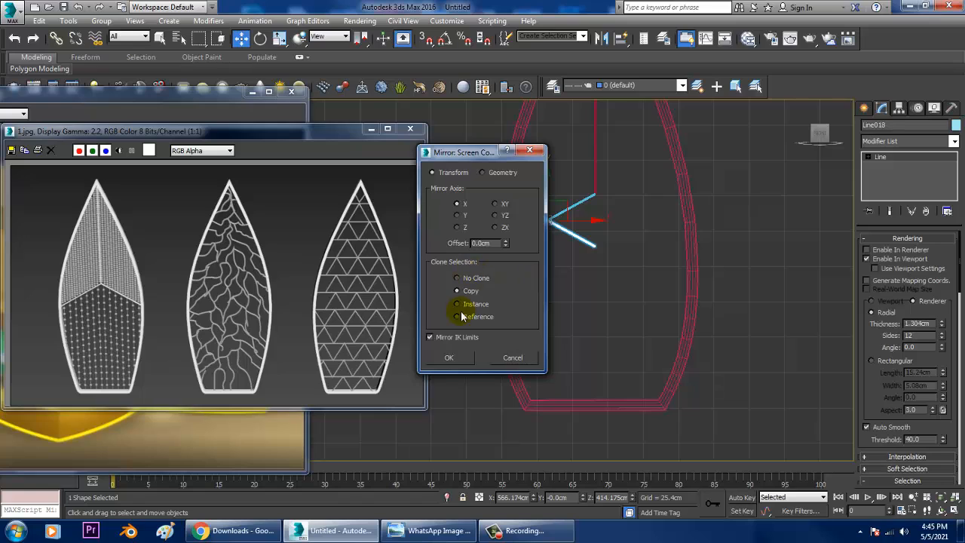
{"action": "left_click", "coordinate": [450, 358]}
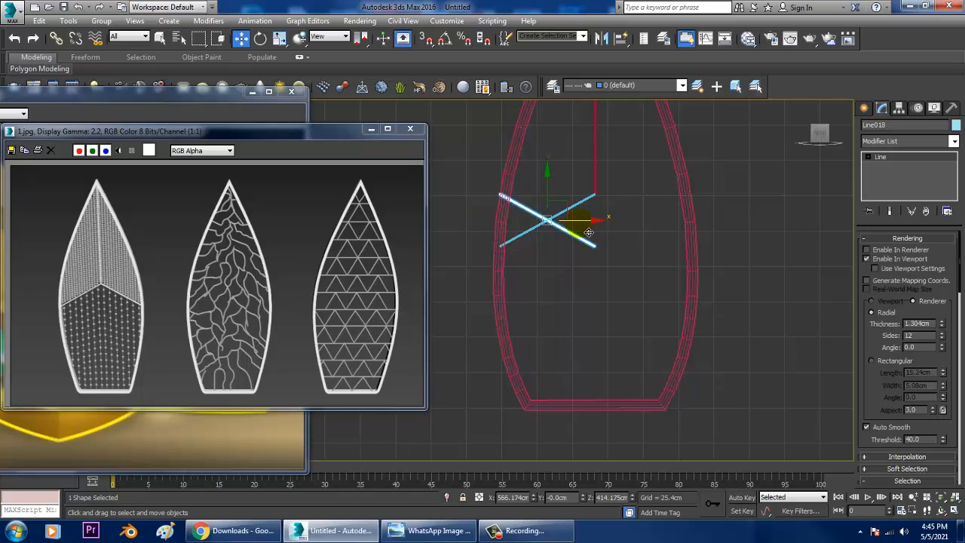
{"action": "left_click_drag", "start_coordinate": [591, 232], "coordinate": [684, 233]}
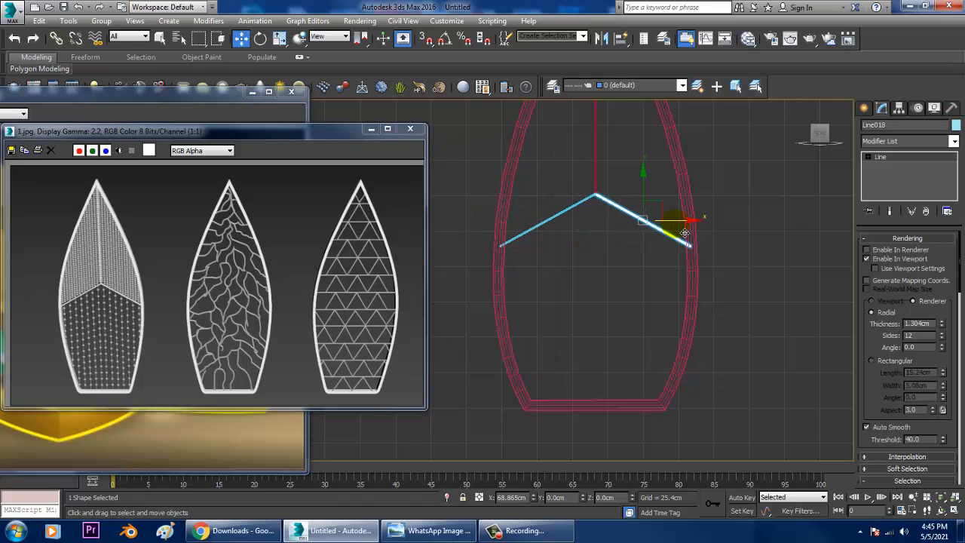
{"action": "middle_click_drag", "start_coordinate": [641, 201], "coordinate": [664, 285]}
{"action": "scroll", "coordinate": [661, 260], "scroll_direction": "down", "scroll_amount": 2}
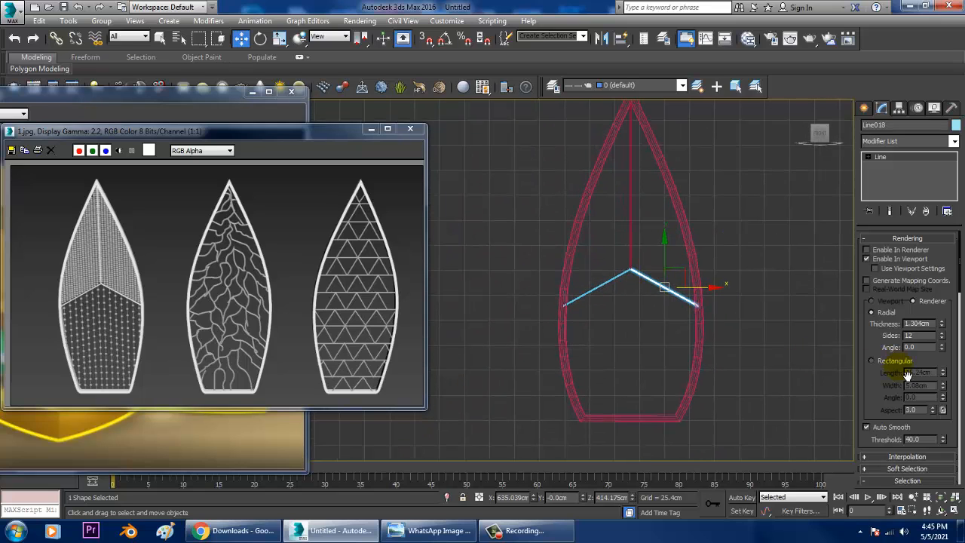
- Attach the vertical centre line and the left sloping line to the right sloping line
{"action": "left_click_drag", "start_coordinate": [875, 381], "coordinate": [858, 151]}
{"action": "left_click", "coordinate": [872, 415]}
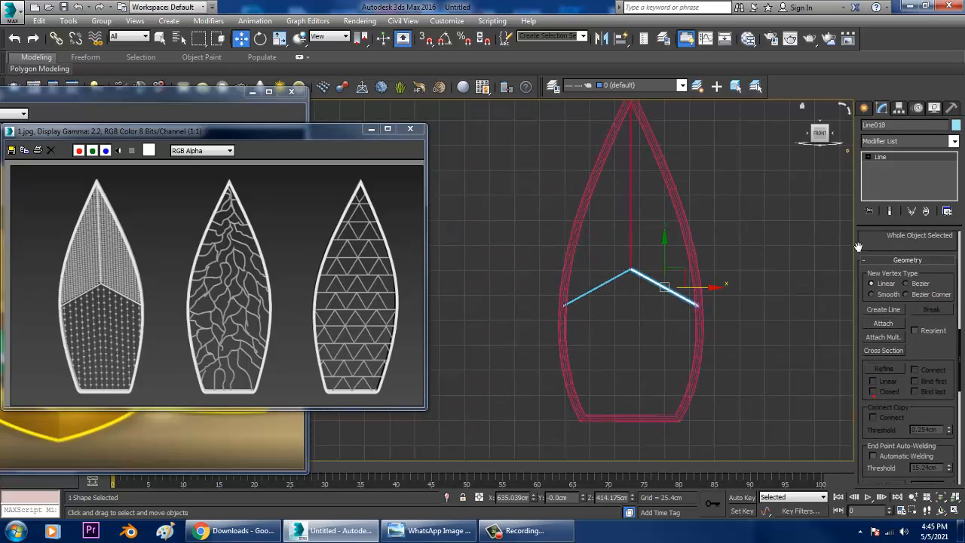
{"action": "scroll", "coordinate": [874, 383], "scroll_direction": "up", "scroll_amount": 5}
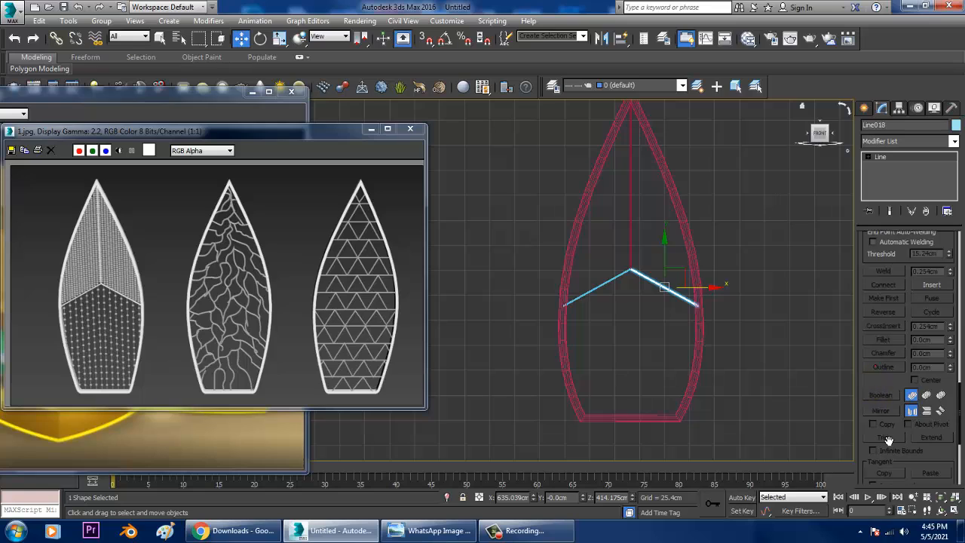
{"action": "left_click", "coordinate": [880, 269]}
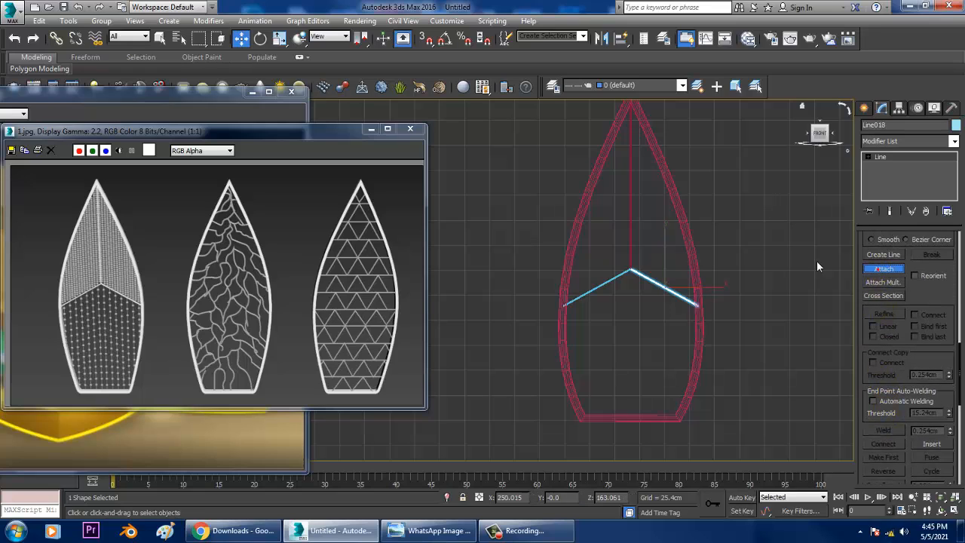
{"action": "left_click", "coordinate": [636, 256]}
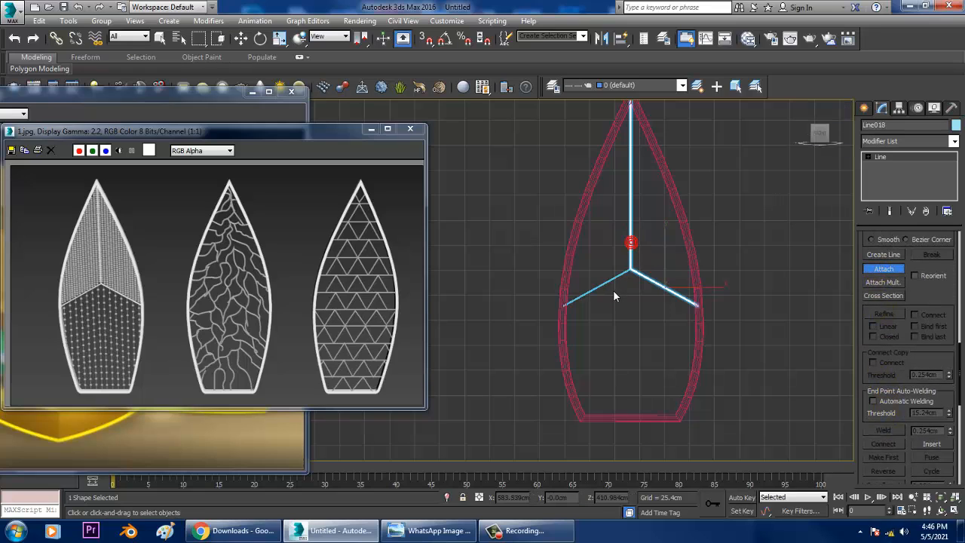
{"action": "left_click", "coordinate": [602, 285]}
{"action": "key", "text": "w"}
- Examine the petal frame's depth alignment from several sides in the perspective view, then return to the front view
{"action": "key", "text": "alt+w"}
{"action": "middle_click", "coordinate": [736, 367]}
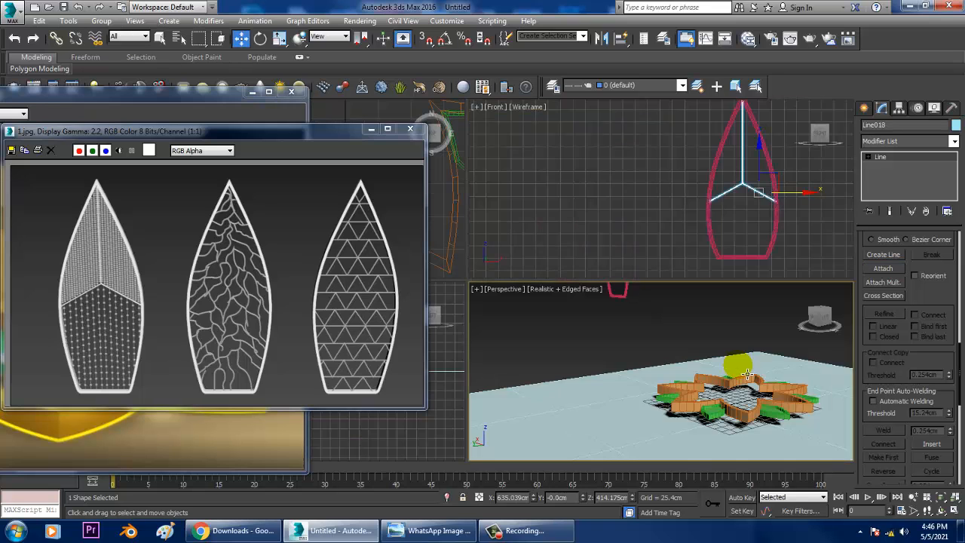
{"action": "key", "text": "alt+w"}
{"action": "key", "text": "z"}
{"action": "scroll", "coordinate": [614, 307], "scroll_direction": "down", "scroll_amount": 3}
{"action": "middle_click_drag", "start_coordinate": [614, 306], "coordinate": [495, 318], "text": "alt"}
{"action": "scroll", "coordinate": [575, 308], "scroll_direction": "up", "scroll_amount": 2}
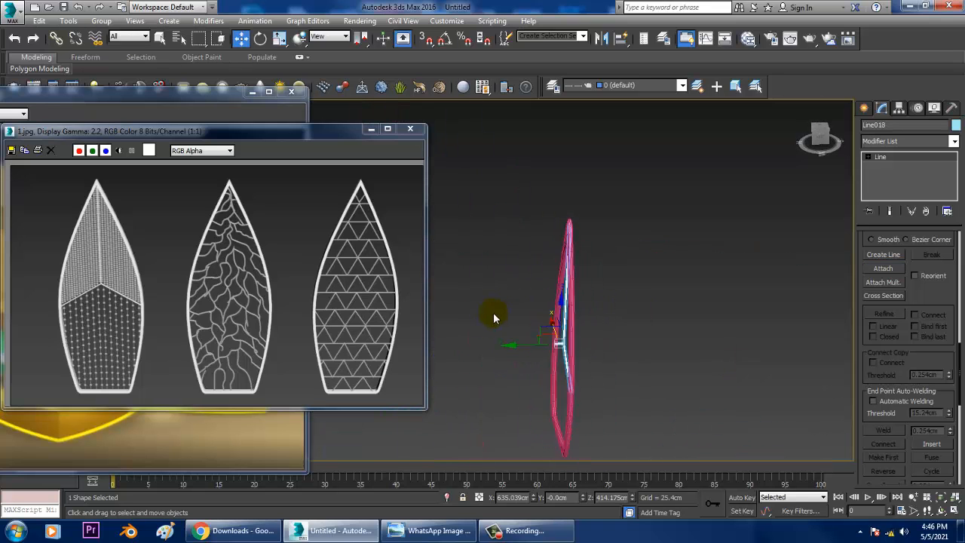
{"action": "scroll", "coordinate": [637, 307], "scroll_direction": "up", "scroll_amount": 4}
{"action": "middle_click_drag", "start_coordinate": [637, 307], "coordinate": [539, 325], "text": "alt"}
{"action": "mouse_move", "coordinate": [708, 311]}
{"action": "middle_mouse_down", "text": "alt"}
{"action": "mouse_move", "coordinate": [752, 325]}
{"action": "mouse_move", "coordinate": [711, 295]}
{"action": "middle_mouse_up", "text": "alt"}
{"action": "key", "text": "alt+w"}
{"action": "middle_click", "coordinate": [702, 193]}
{"action": "key", "text": "alt+w"}
{"action": "scroll", "coordinate": [699, 193], "scroll_direction": "down", "scroll_amount": 3}
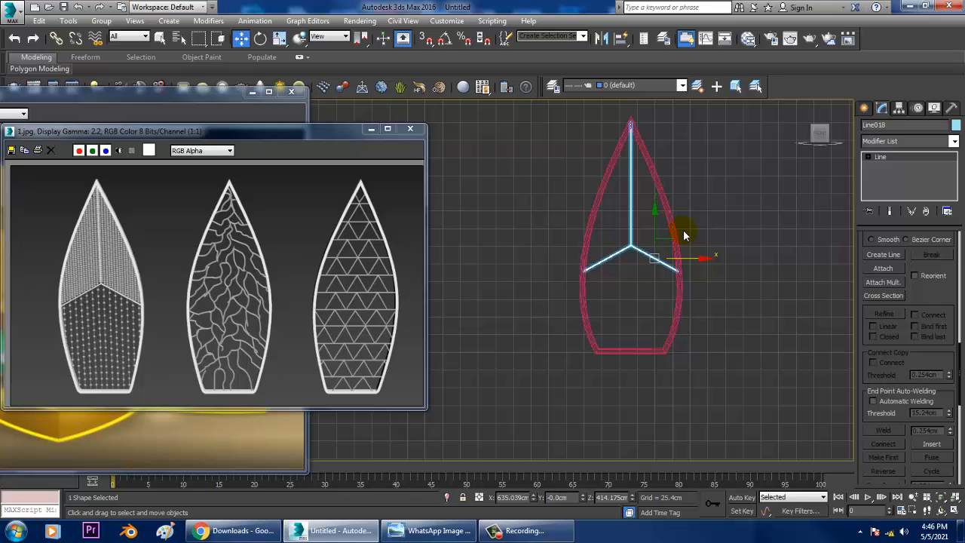
{"action": "scroll", "coordinate": [702, 302], "scroll_direction": "up", "scroll_amount": 2}
{"action": "scroll", "coordinate": [697, 290], "scroll_direction": "up", "scroll_amount": 2}
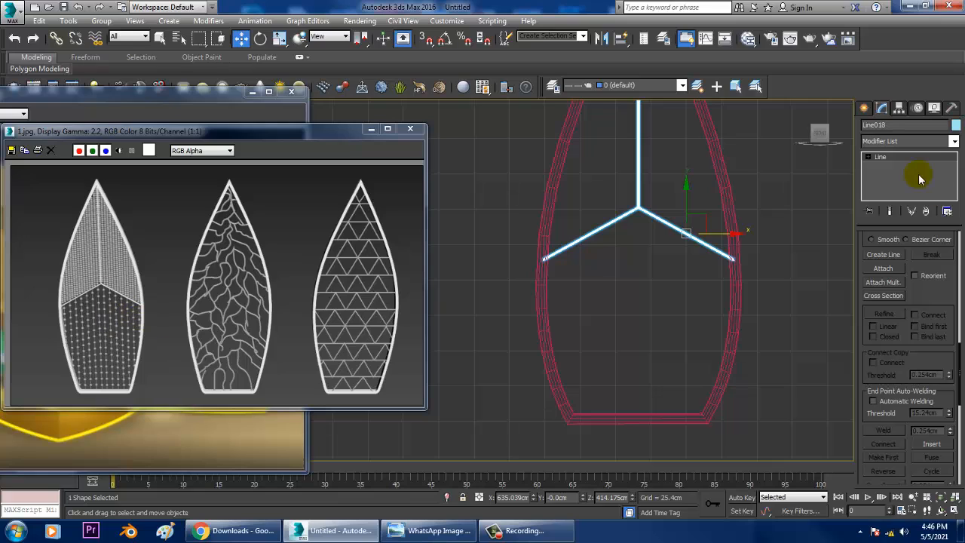
- Create a box about 143 cm long, 139.5 cm wide and 12.6 cm high over the petal's lower section
{"action": "left_click", "coordinate": [863, 109]}
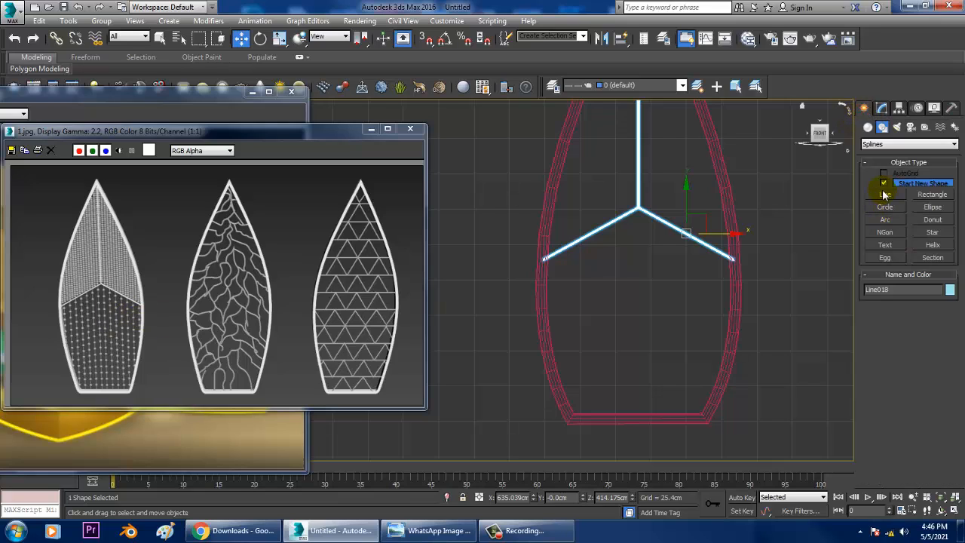
{"action": "left_click", "coordinate": [868, 128]}
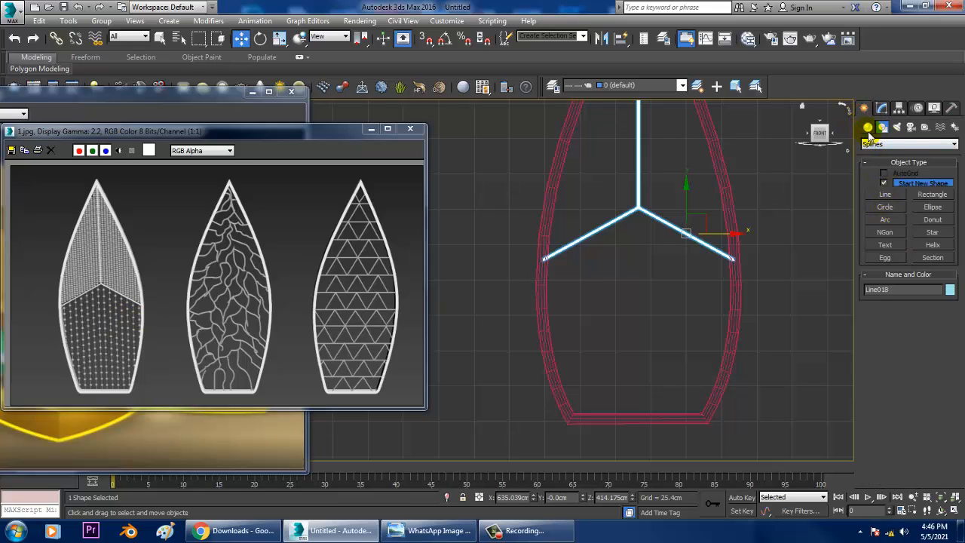
{"action": "left_click", "coordinate": [885, 185]}
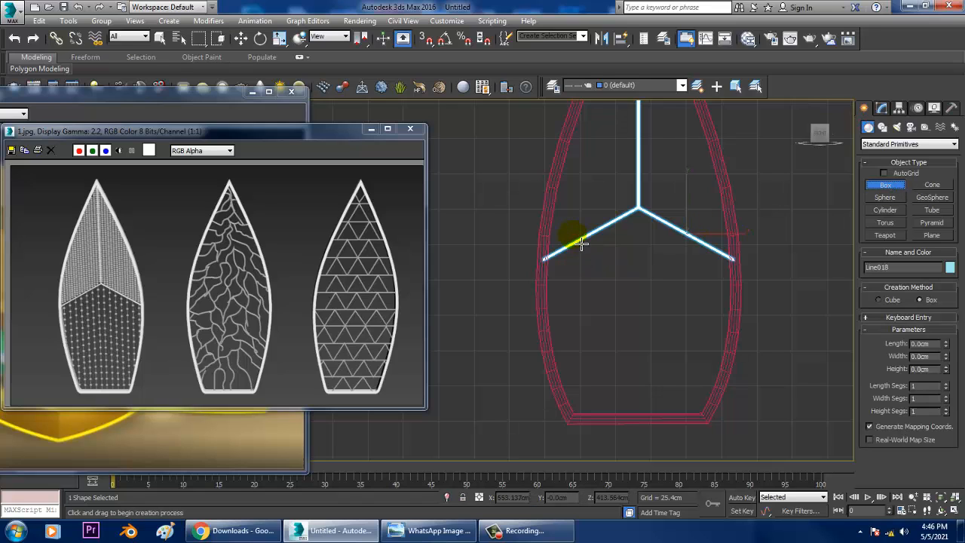
{"action": "left_click_drag", "start_coordinate": [544, 222], "coordinate": [747, 429]}
{"action": "left_click", "coordinate": [739, 409]}
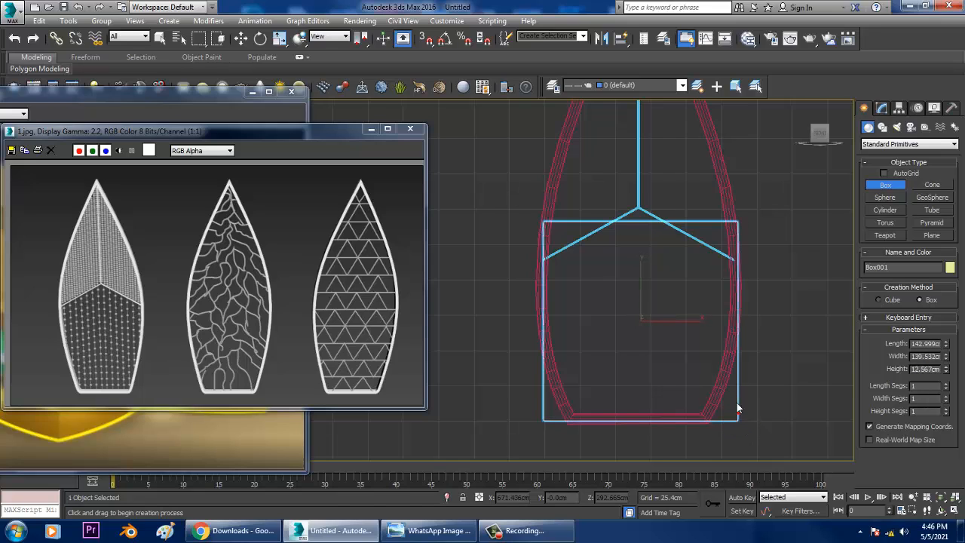
- Delete the box and draw a plane about 127.4 cm long and 133 cm wide over the petal's lower section
{"action": "right_click", "coordinate": [738, 413]}
{"action": "key", "text": "Delete"}
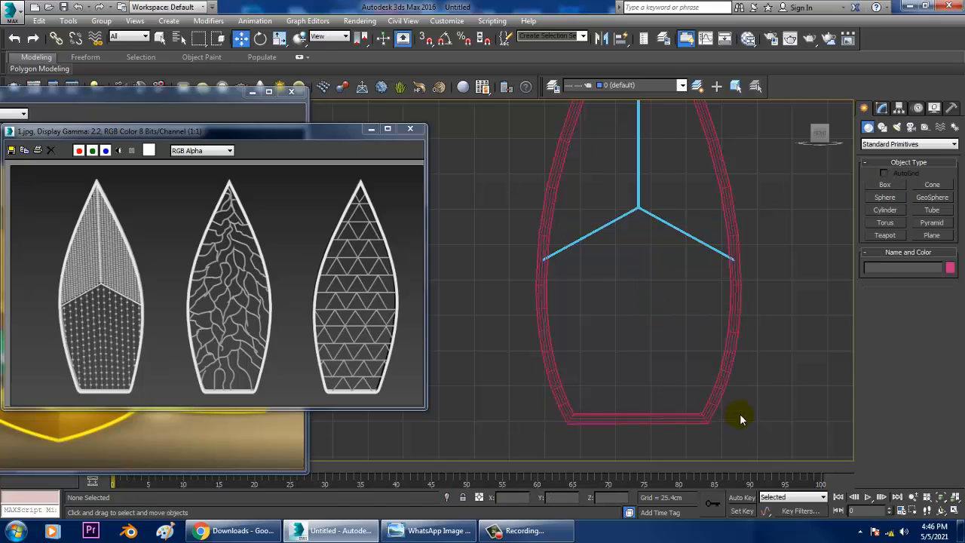
{"action": "left_click", "coordinate": [932, 235]}
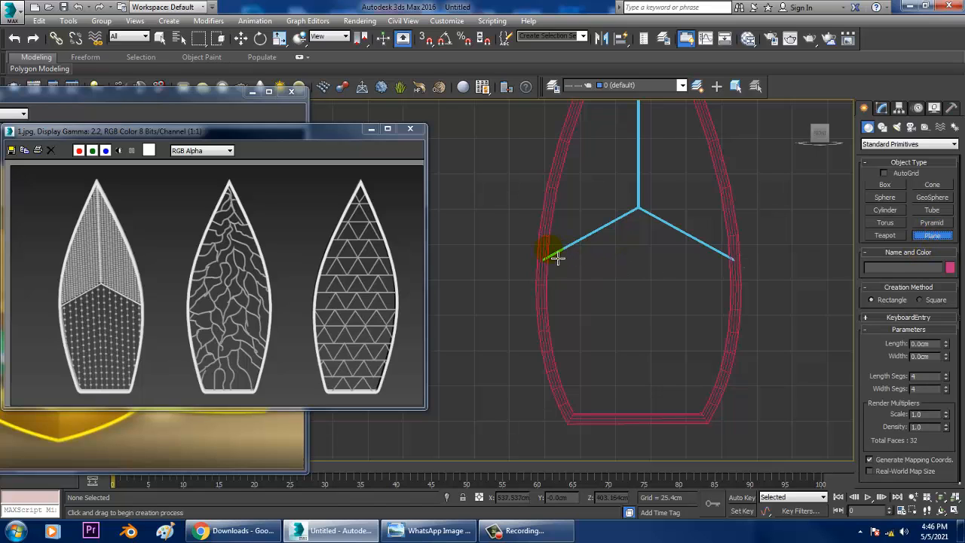
{"action": "left_click_drag", "start_coordinate": [550, 255], "coordinate": [734, 431]}
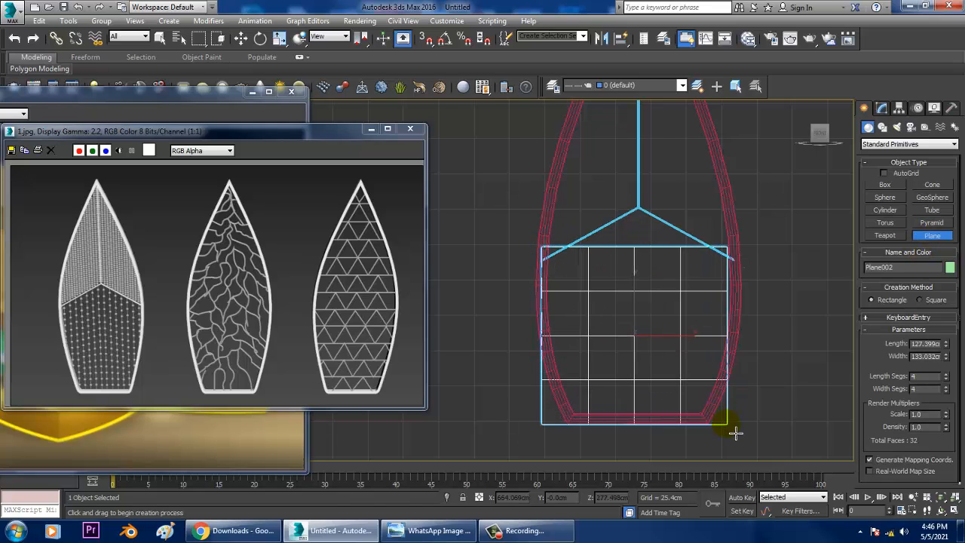
{"action": "right_click", "coordinate": [742, 401]}
- Set the plane's length and width segments to 2 each
{"action": "left_click", "coordinate": [881, 108]}
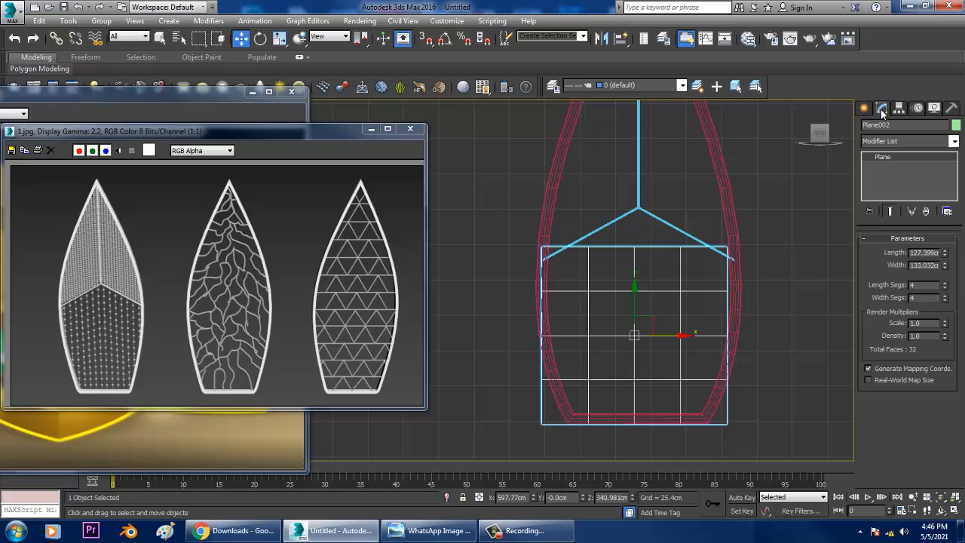
{"action": "left_click", "coordinate": [935, 287]}
{"action": "type", "text": "1"}
{"action": "key", "text": "Tab"}
{"action": "type", "text": "1"}
{"action": "key", "text": "Return"}
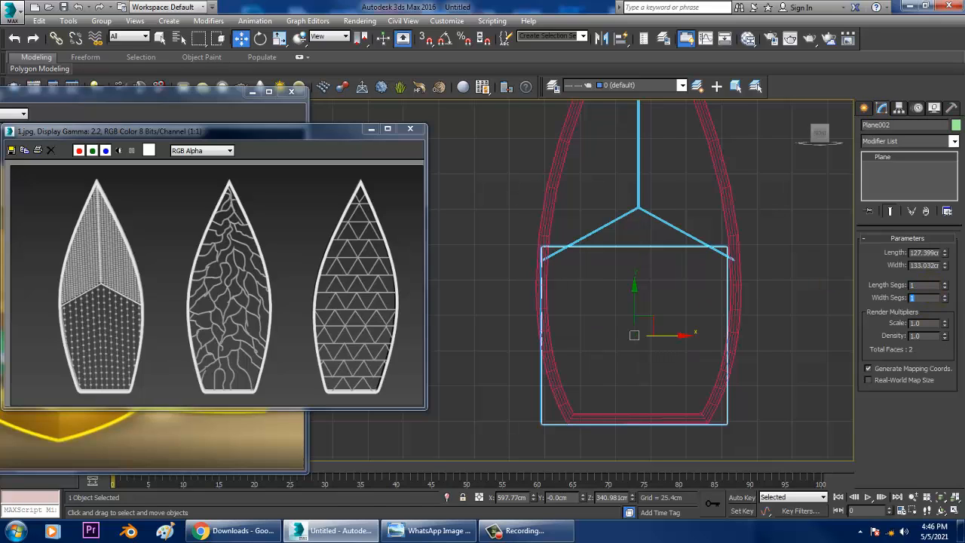
{"action": "right_click", "coordinate": [663, 249]}
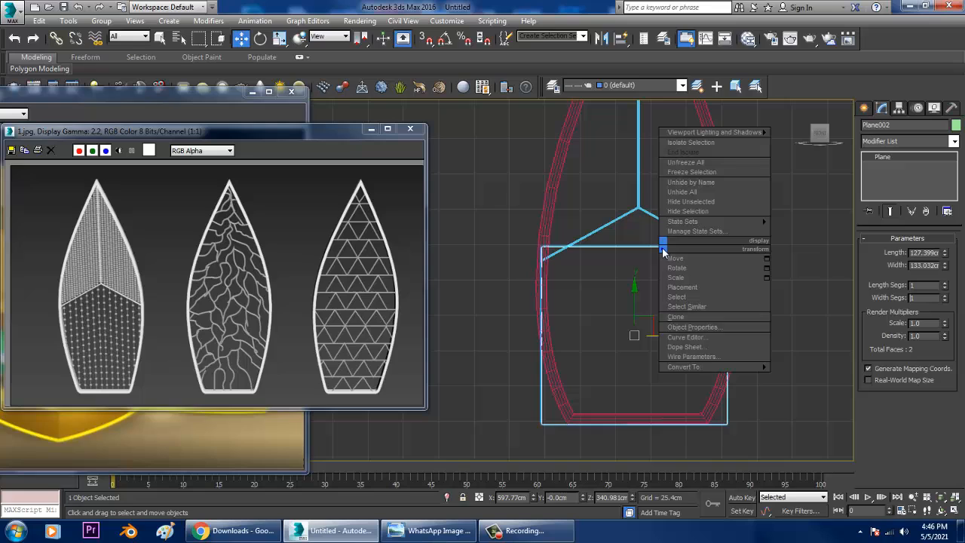
{"action": "left_click", "coordinate": [946, 286]}
{"action": "left_click", "coordinate": [946, 284]}
{"action": "left_click", "coordinate": [945, 297]}
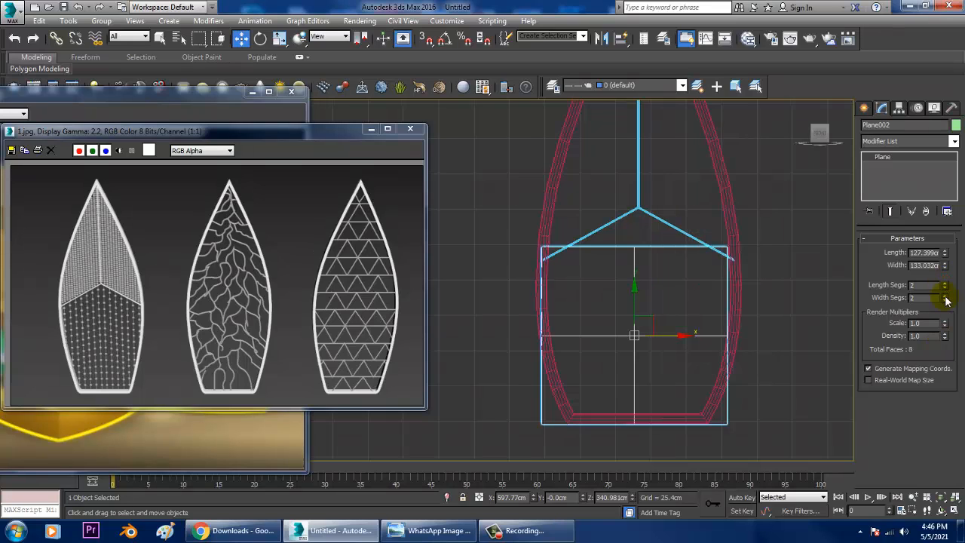
- Convert the plane to an Editable Poly and move its top middle vertex up to the junction of the ribs
{"action": "right_click", "coordinate": [626, 256]}
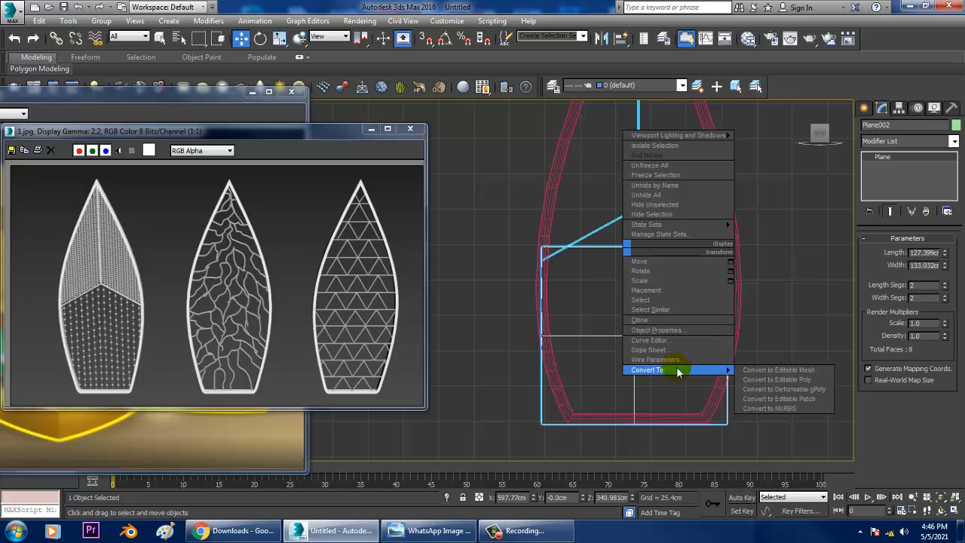
{"action": "mouse_move", "coordinate": [671, 370]}
{"action": "left_click", "coordinate": [771, 378]}
{"action": "key", "text": "1"}
{"action": "middle_click_drag", "start_coordinate": [598, 264], "coordinate": [618, 312]}
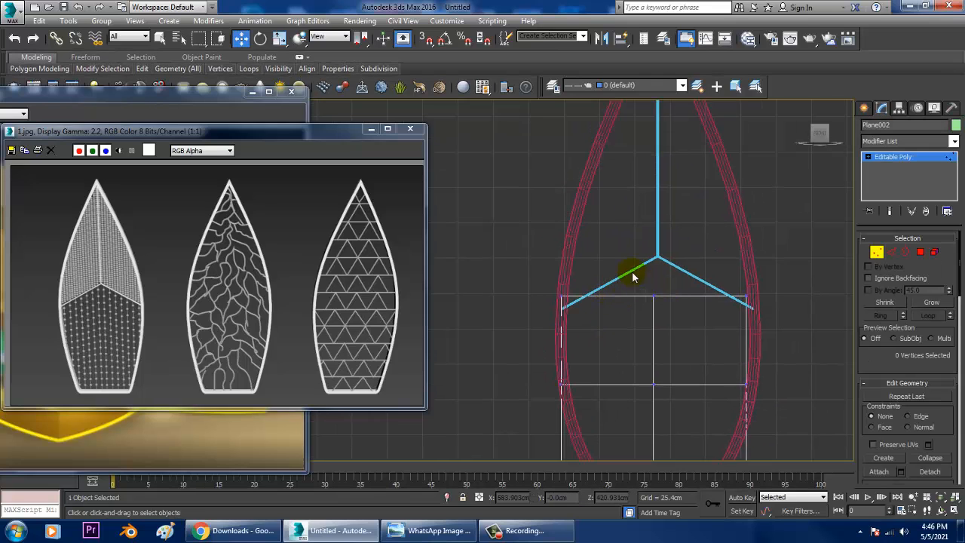
{"action": "left_click", "coordinate": [653, 298]}
{"action": "left_click_drag", "start_coordinate": [655, 300], "coordinate": [686, 267]}
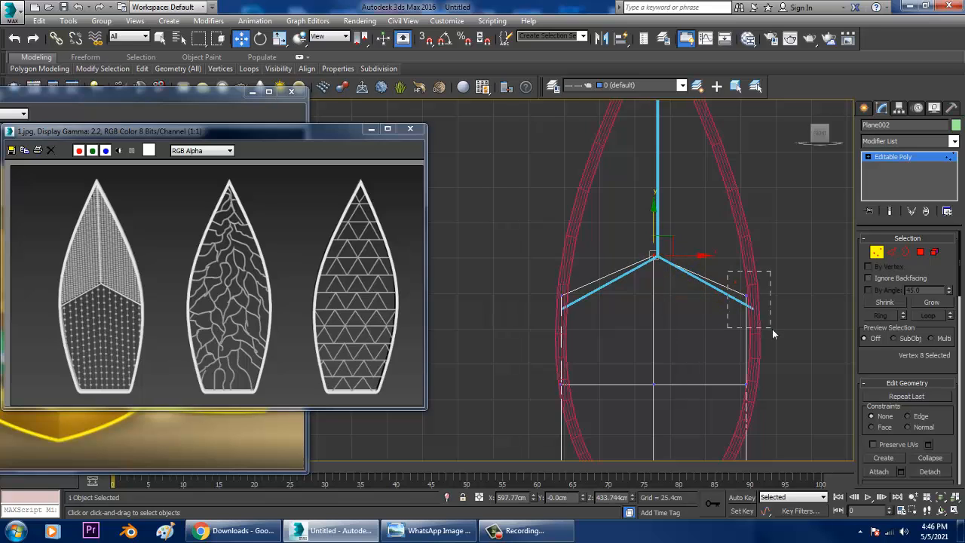
- Move the plane's upper right vertex to the right rib's end and both bottom corner vertices onto the petal frame's lower corners
{"action": "left_click_drag", "start_coordinate": [772, 334], "coordinate": [771, 329]}
{"action": "middle_click_drag", "start_coordinate": [754, 372], "coordinate": [761, 282]}
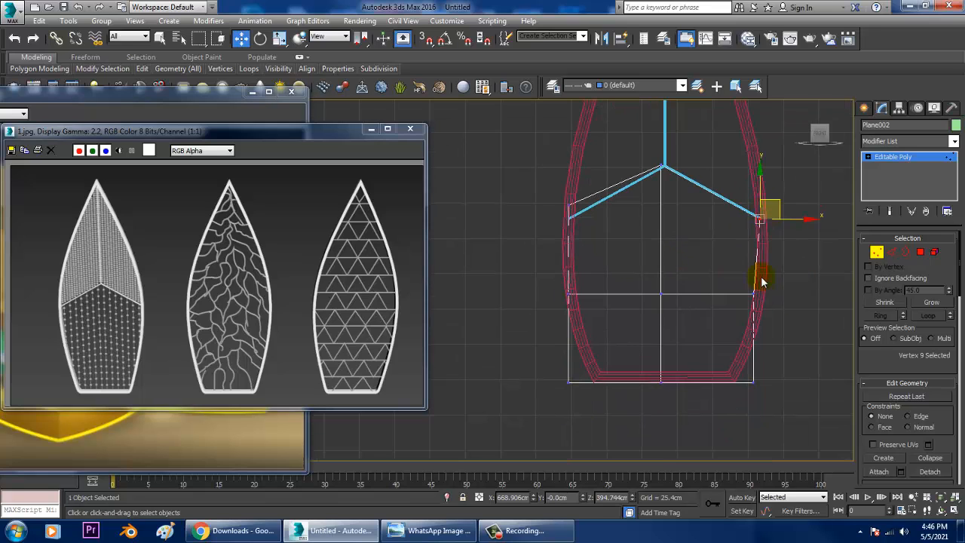
{"action": "left_click_drag", "start_coordinate": [789, 421], "coordinate": [790, 424]}
{"action": "left_click_drag", "start_coordinate": [777, 374], "coordinate": [757, 371]}
{"action": "left_click_drag", "start_coordinate": [532, 368], "coordinate": [585, 393]}
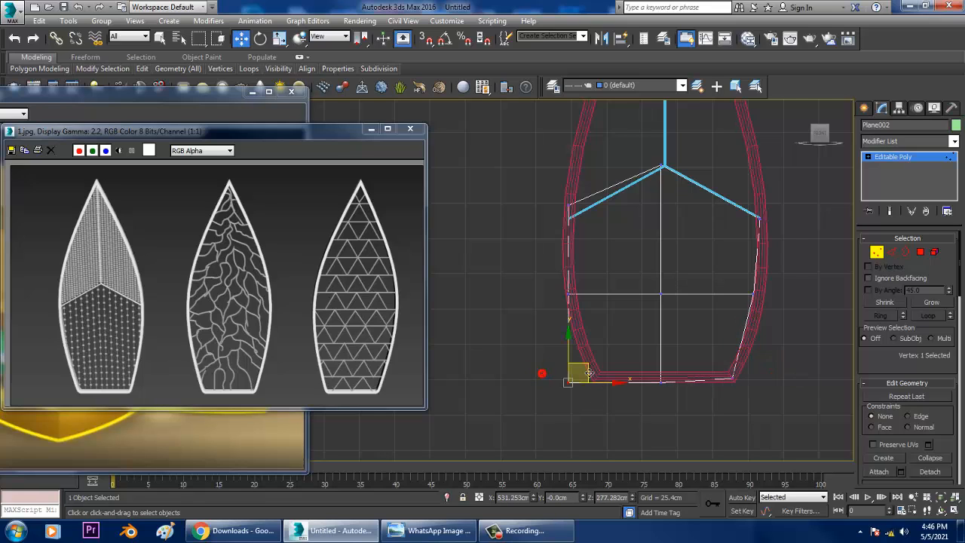
{"action": "left_click_drag", "start_coordinate": [622, 367], "coordinate": [615, 366]}
- Move the plane's upper left vertex to the left rib's end and snap the top middle vertex to the ribs' junction
{"action": "middle_click_drag", "start_coordinate": [562, 186], "coordinate": [574, 272]}
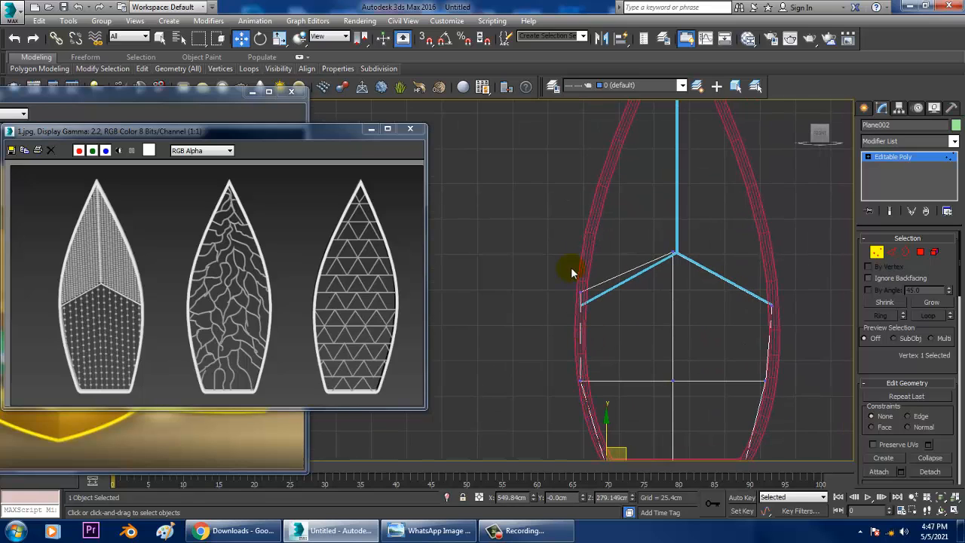
{"action": "left_click_drag", "start_coordinate": [571, 271], "coordinate": [617, 321]}
{"action": "left_click_drag", "start_coordinate": [601, 281], "coordinate": [601, 294]}
{"action": "scroll", "coordinate": [617, 278], "scroll_direction": "up", "scroll_amount": 2}
{"action": "middle_click_drag", "start_coordinate": [634, 248], "coordinate": [631, 284]}
{"action": "scroll", "coordinate": [630, 284], "scroll_direction": "up", "scroll_amount": 3}
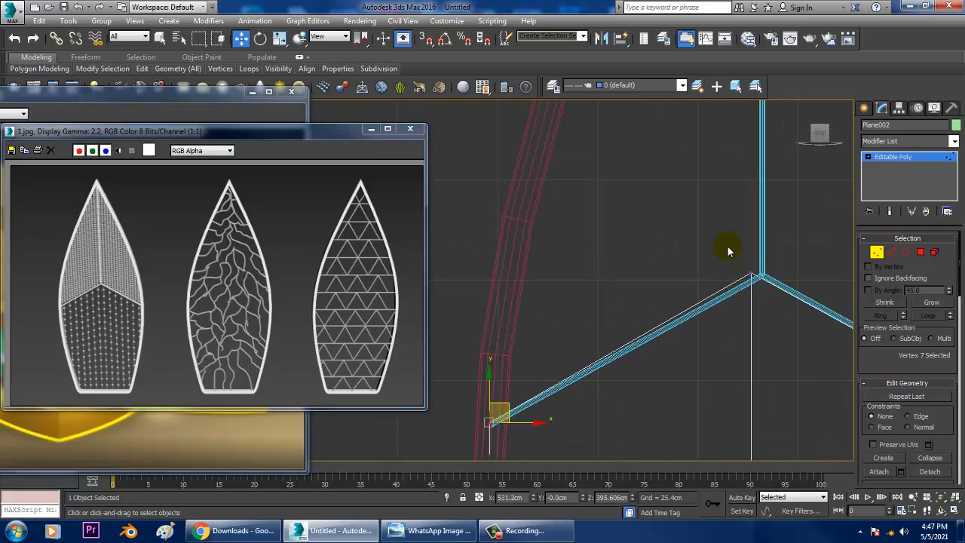
{"action": "left_click_drag", "start_coordinate": [727, 247], "coordinate": [811, 301]}
{"action": "middle_click_drag", "start_coordinate": [771, 289], "coordinate": [680, 305]}
{"action": "key", "text": "s"}
{"action": "left_click_drag", "start_coordinate": [685, 276], "coordinate": [684, 298]}
{"action": "key", "text": "s"}
- Move the plane's middle right vertex outward along X onto the petal frame's right side
{"action": "scroll", "coordinate": [683, 299], "scroll_direction": "down", "scroll_amount": 3}
{"action": "middle_click_drag", "start_coordinate": [681, 322], "coordinate": [681, 324]}
{"action": "scroll", "coordinate": [818, 367], "scroll_direction": "up", "scroll_amount": 2}
{"action": "middle_click_drag", "start_coordinate": [818, 367], "coordinate": [747, 340]}
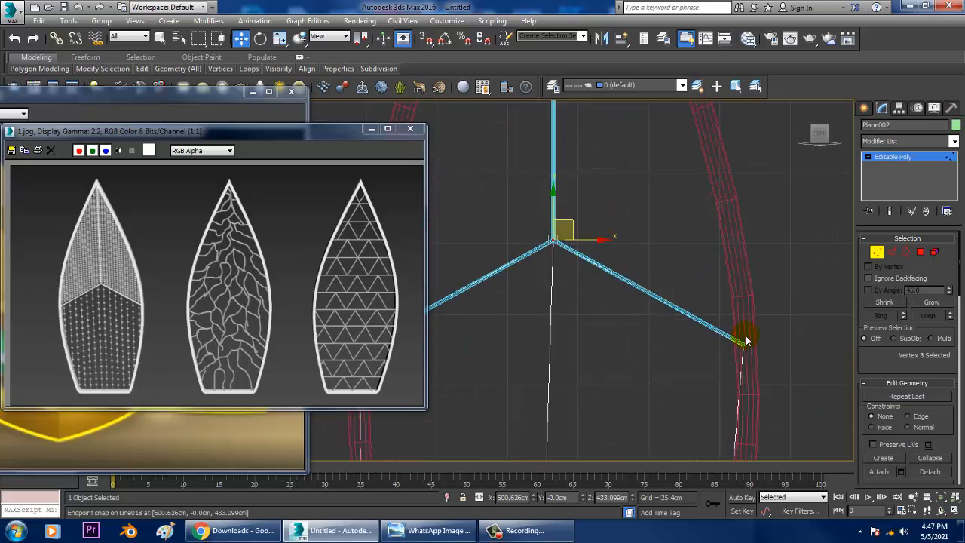
{"action": "scroll", "coordinate": [745, 346], "scroll_direction": "down", "scroll_amount": 2}
{"action": "middle_click_drag", "start_coordinate": [739, 402], "coordinate": [689, 310]}
{"action": "left_click_drag", "start_coordinate": [653, 330], "coordinate": [730, 399]}
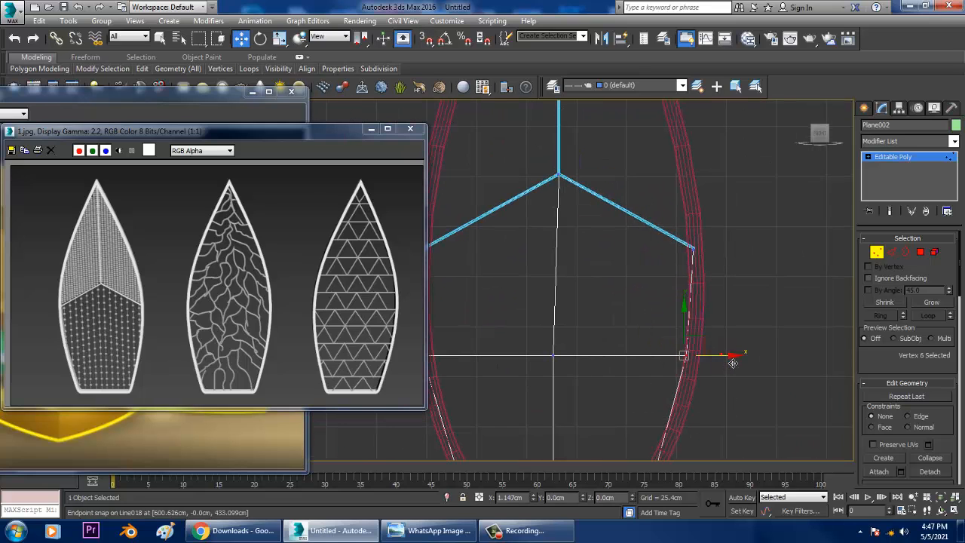
{"action": "middle_click_drag", "start_coordinate": [671, 384], "coordinate": [736, 319]}
{"action": "middle_click_drag", "start_coordinate": [660, 267], "coordinate": [620, 319]}
- Select the plane's crosswise edges on both halves and connect them with 5 segments
{"action": "left_click", "coordinate": [891, 252]}
{"action": "middle_click_drag", "start_coordinate": [621, 280], "coordinate": [649, 239]}
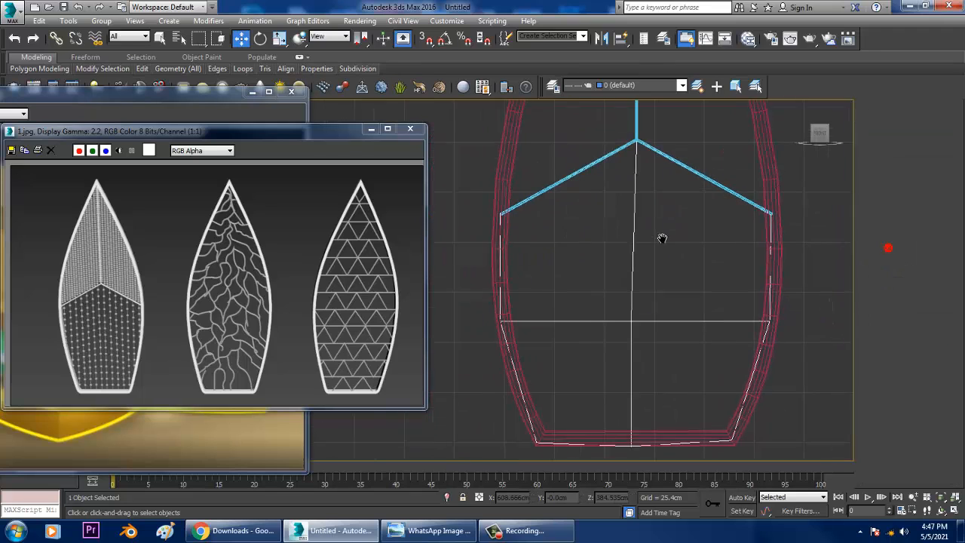
{"action": "scroll", "coordinate": [637, 270], "scroll_direction": "down", "scroll_amount": 2}
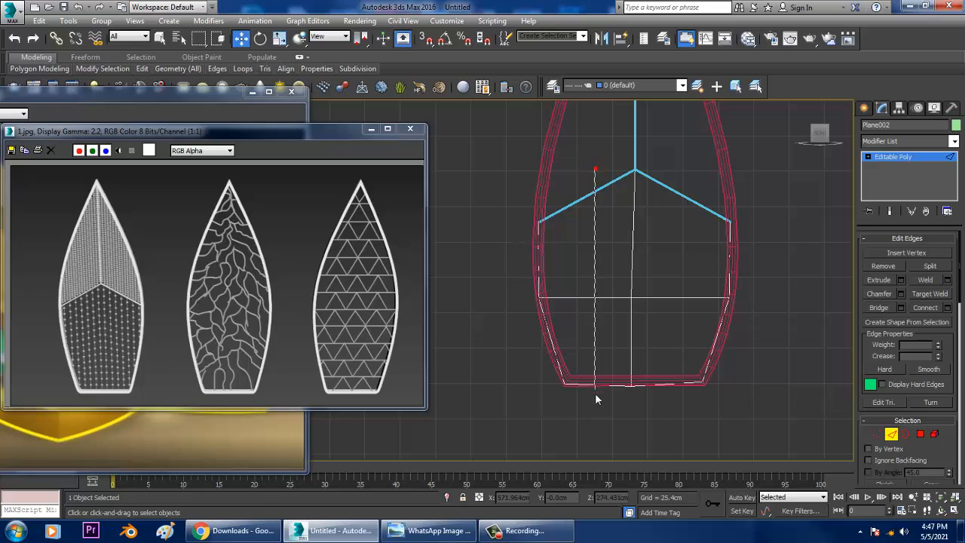
{"action": "left_click", "coordinate": [656, 296]}
{"action": "left_click_drag", "start_coordinate": [668, 189], "coordinate": [702, 410]}
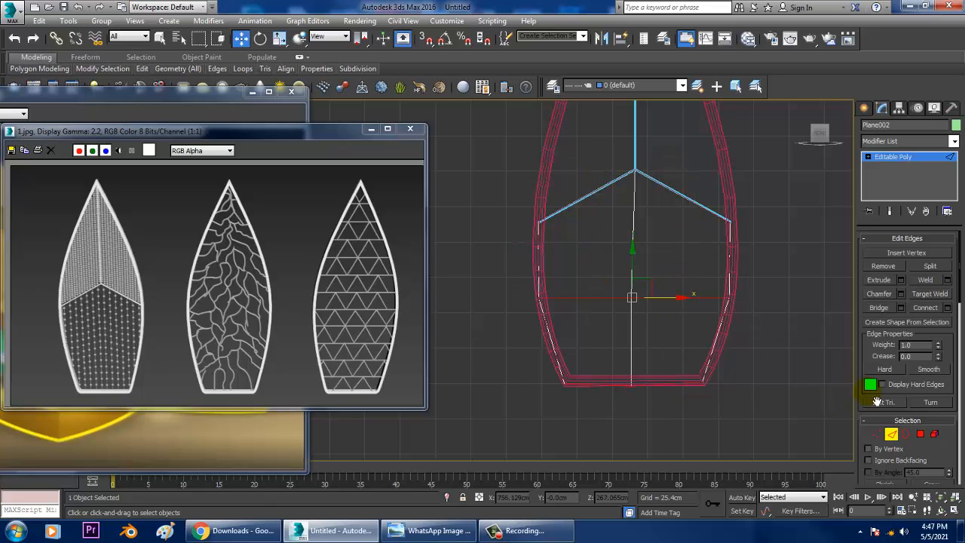
{"action": "left_click", "coordinate": [949, 309]}
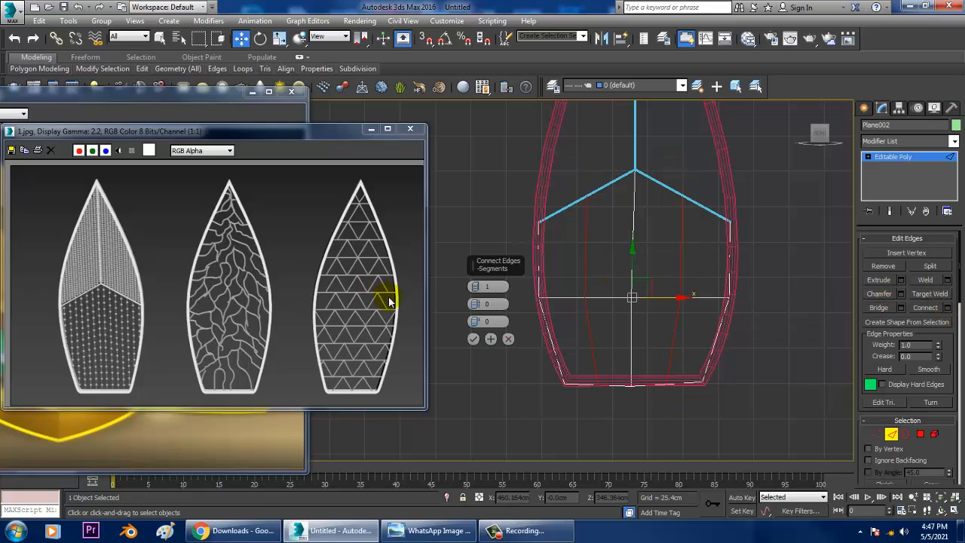
{"action": "left_click", "coordinate": [480, 286]}
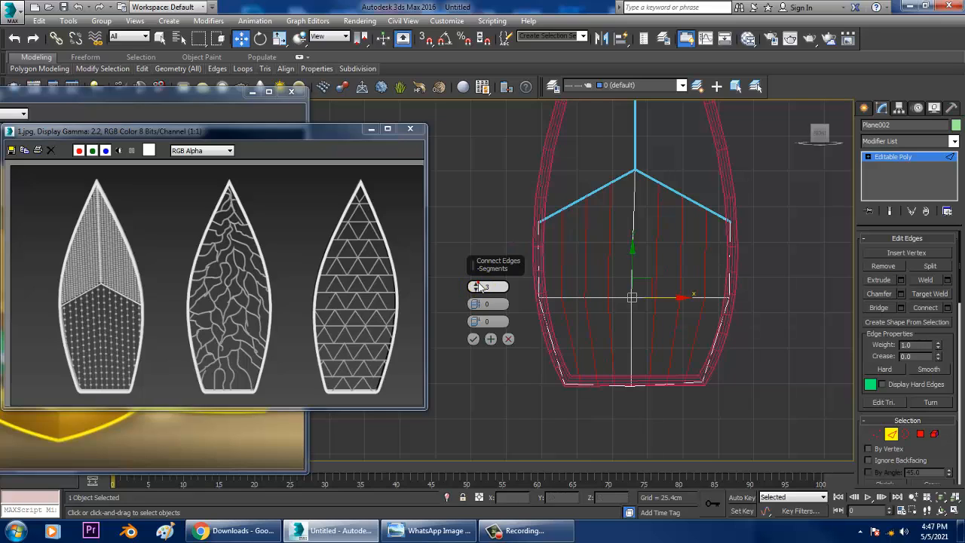
{"action": "left_click", "coordinate": [480, 286]}
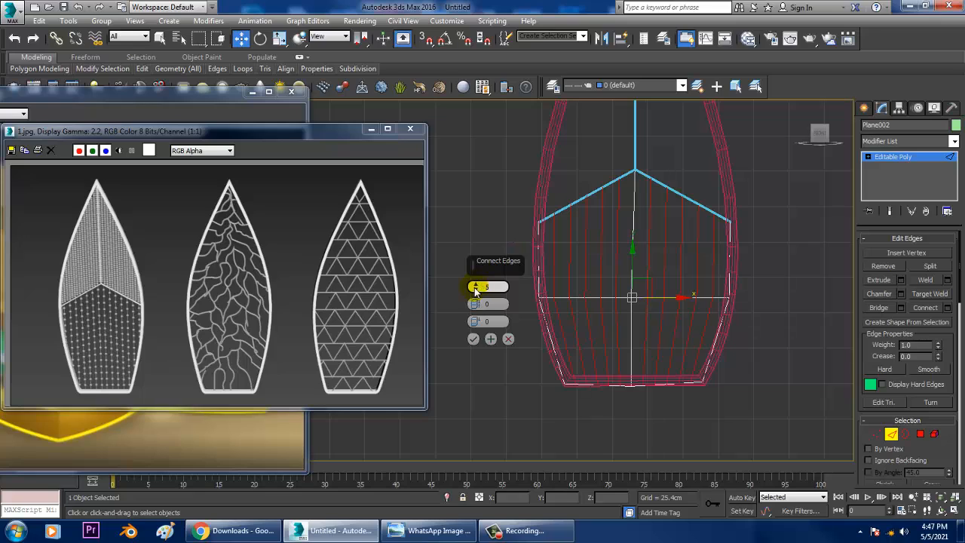
{"action": "left_click", "coordinate": [472, 339]}
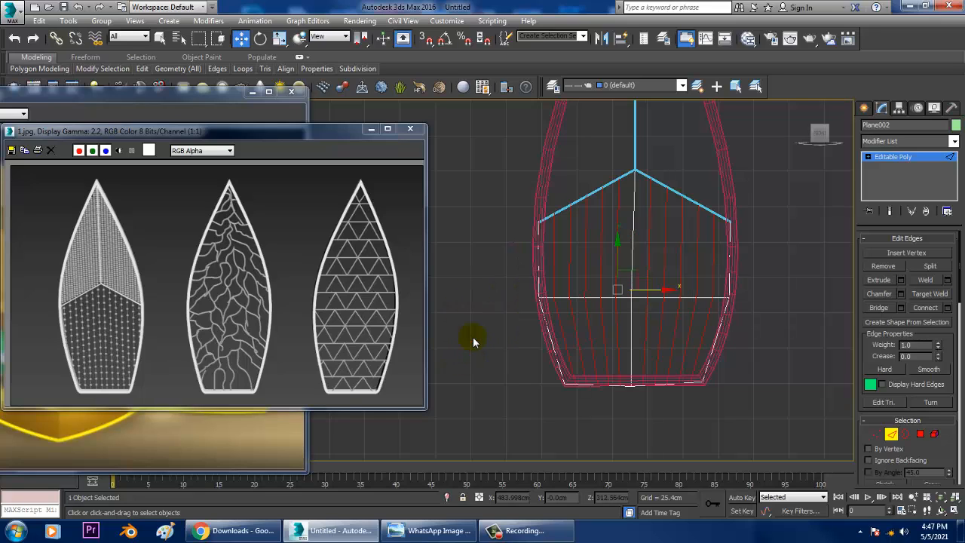
- Select all the lengthwise edges in the upper and lower rows and connect them with 3 segments
{"action": "left_click_drag", "start_coordinate": [792, 246], "coordinate": [796, 261]}
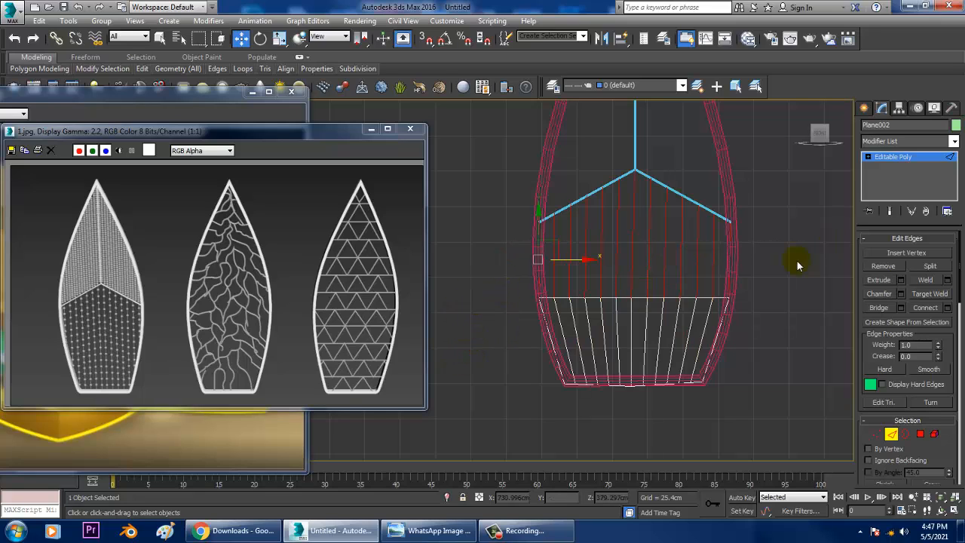
{"action": "left_click_drag", "start_coordinate": [858, 321], "coordinate": [857, 322]}
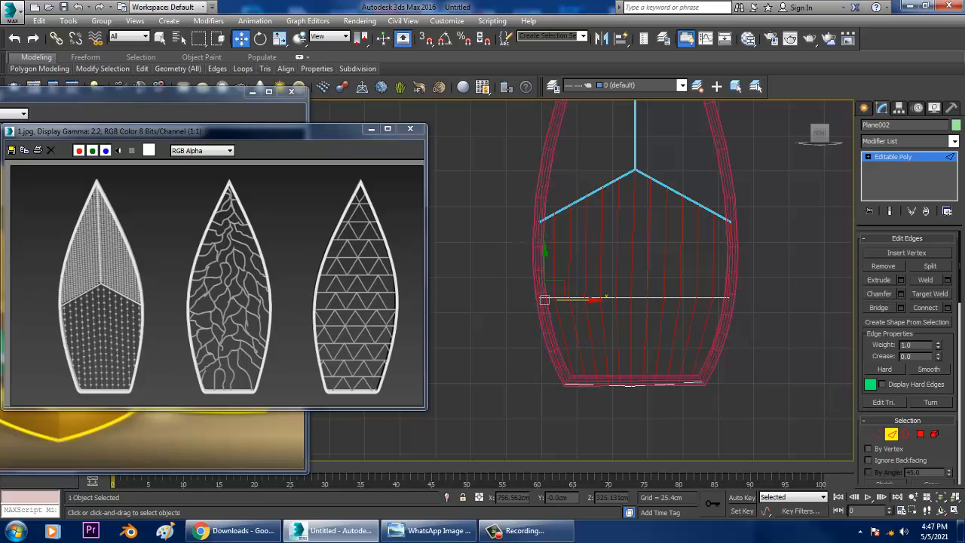
{"action": "left_click", "coordinate": [949, 311]}
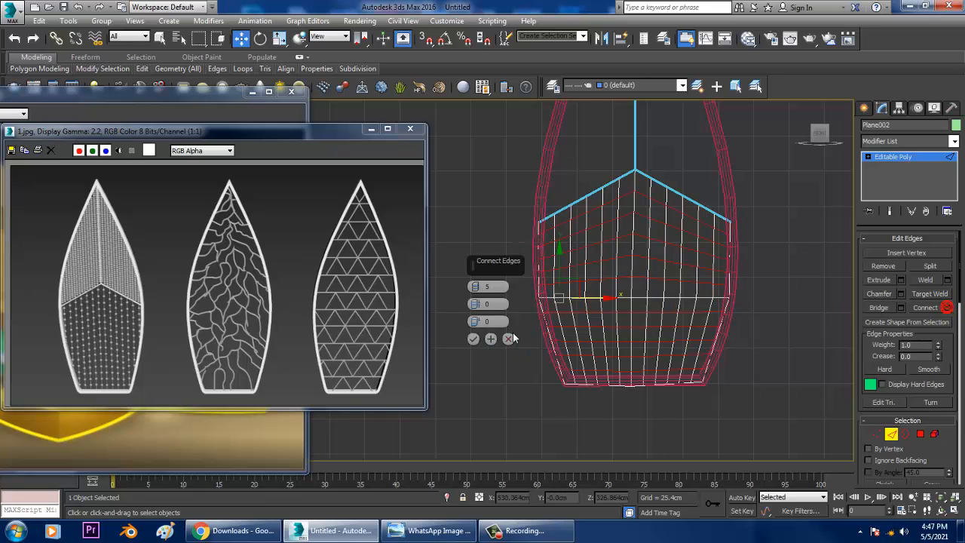
{"action": "left_click", "coordinate": [478, 291]}
{"action": "left_click", "coordinate": [474, 341]}
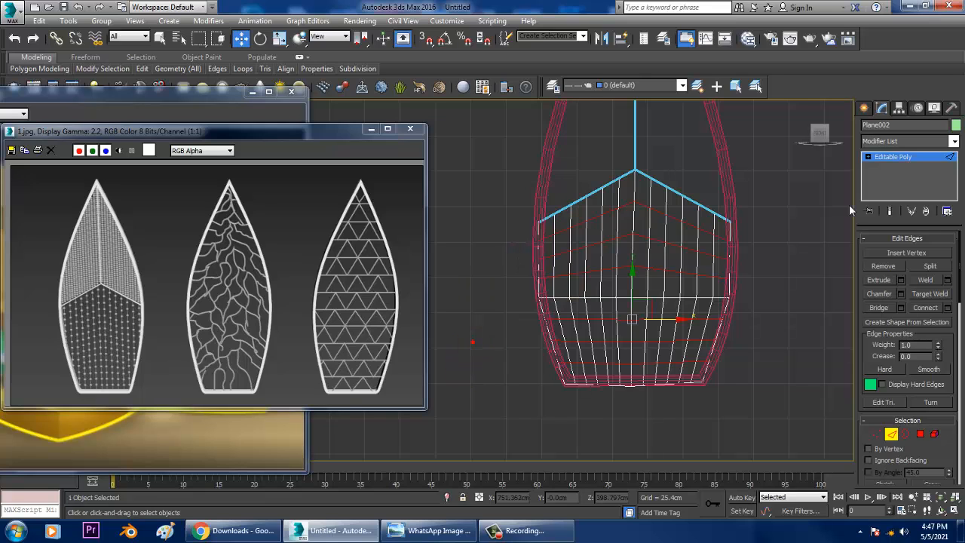
- Apply the Lattice modifier to the whole subdivided plane and view it at an angle in perspective
{"action": "left_click", "coordinate": [910, 157]}
{"action": "left_click", "coordinate": [909, 142]}
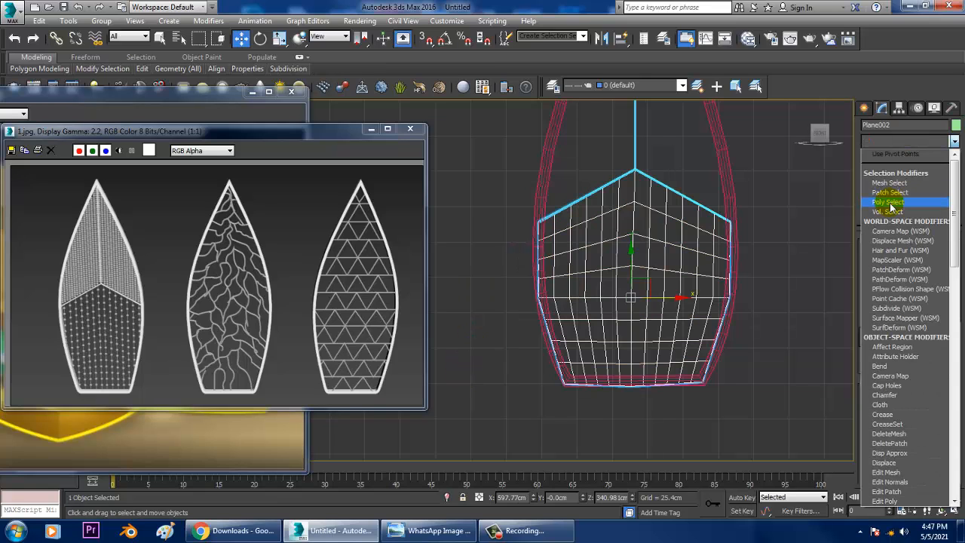
{"action": "key", "text": "l"}
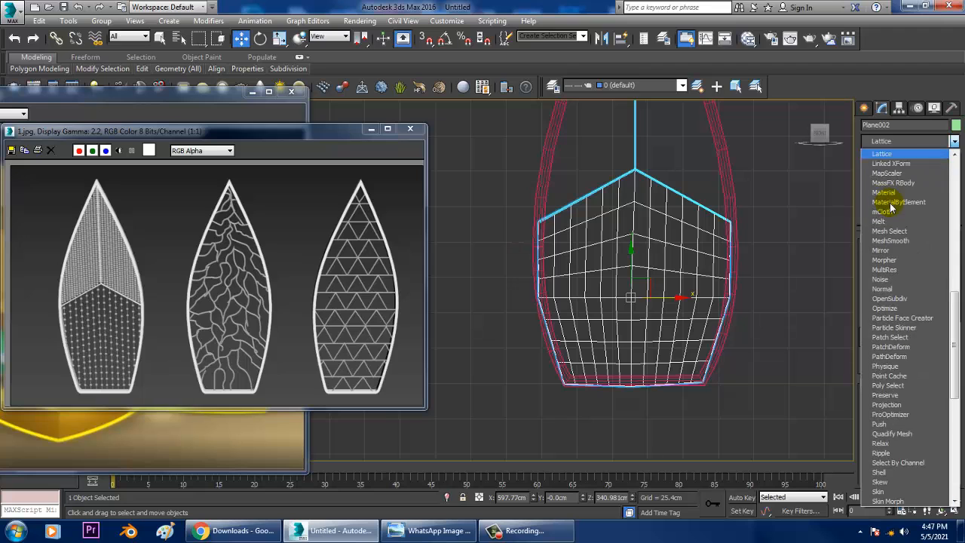
{"action": "left_click", "coordinate": [890, 154]}
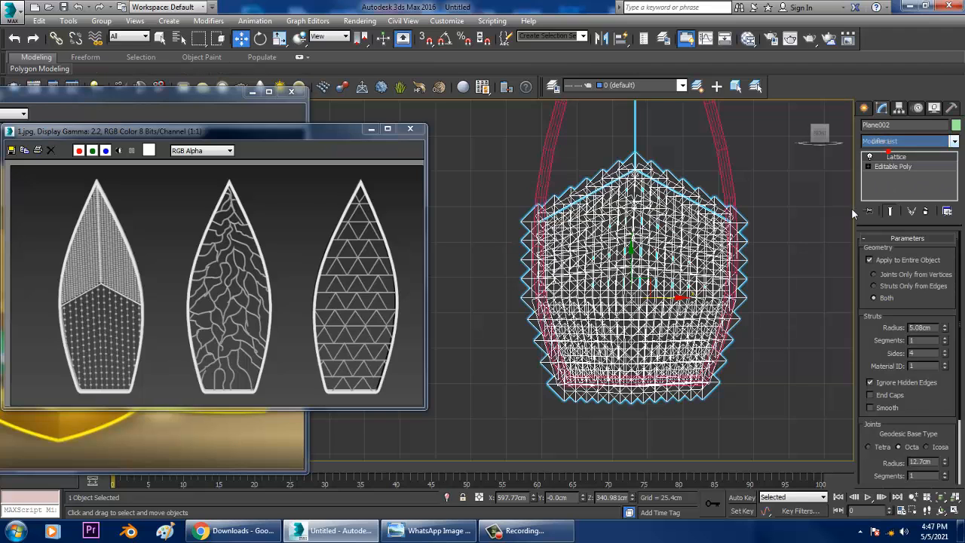
{"action": "key", "text": "alt+w"}
{"action": "key", "text": "alt+w"}
{"action": "middle_click_drag", "start_coordinate": [733, 428], "coordinate": [727, 373], "text": "alt"}
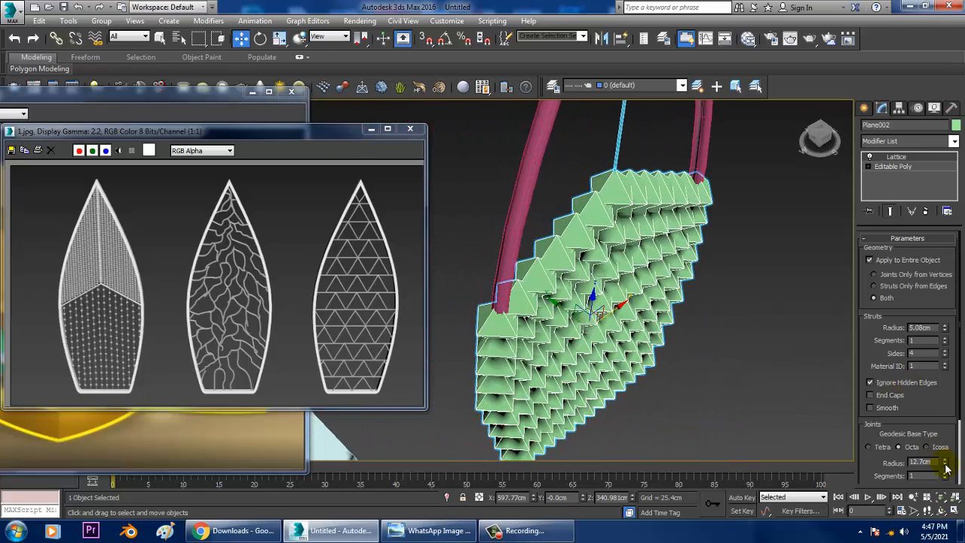
- Reduce the lattice's joint radius to 3.81 cm and its strut radius to 0 cm
{"action": "left_click_drag", "start_coordinate": [946, 467], "coordinate": [956, 479]}
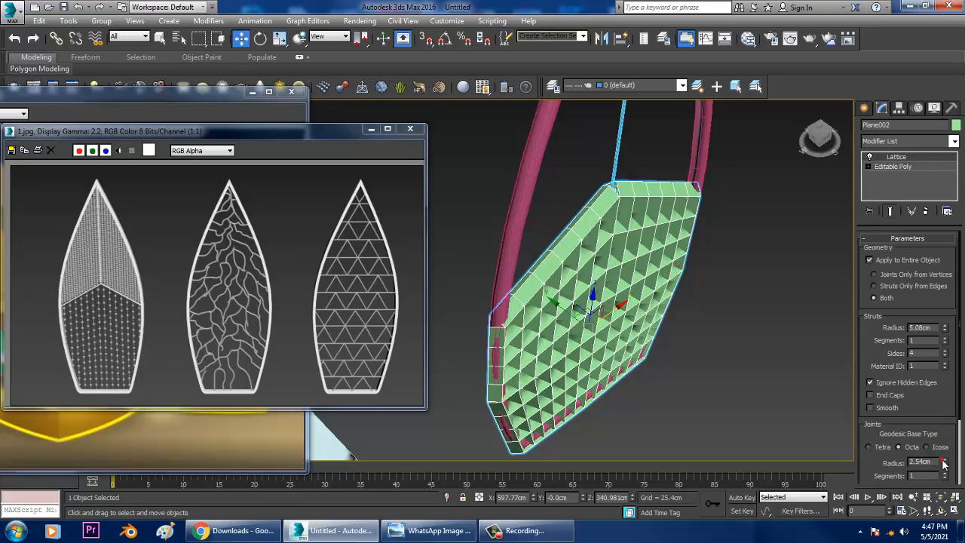
{"action": "left_click_drag", "start_coordinate": [951, 341], "coordinate": [955, 356]}
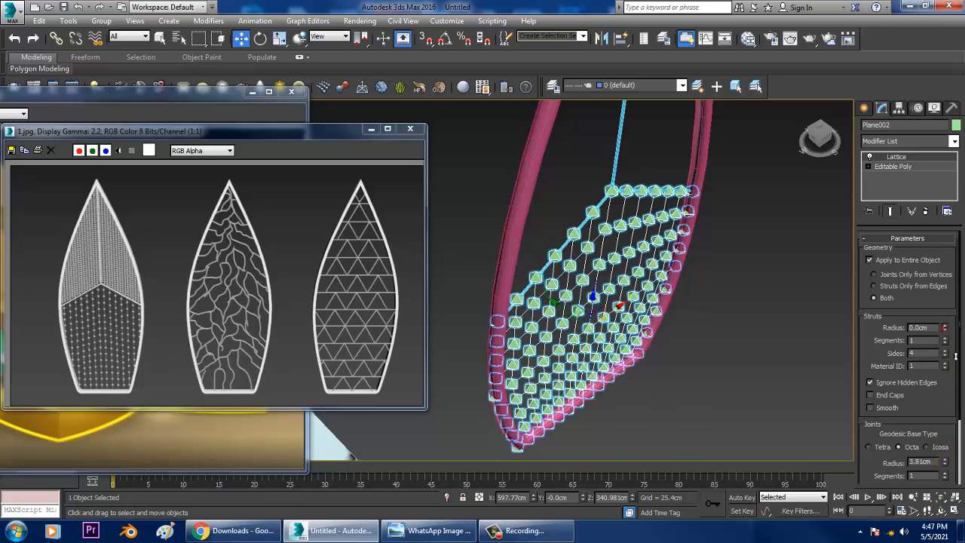
{"action": "middle_click_drag", "start_coordinate": [570, 291], "coordinate": [674, 268], "text": "alt"}
{"action": "scroll", "coordinate": [675, 267], "scroll_direction": "up", "scroll_amount": 5}
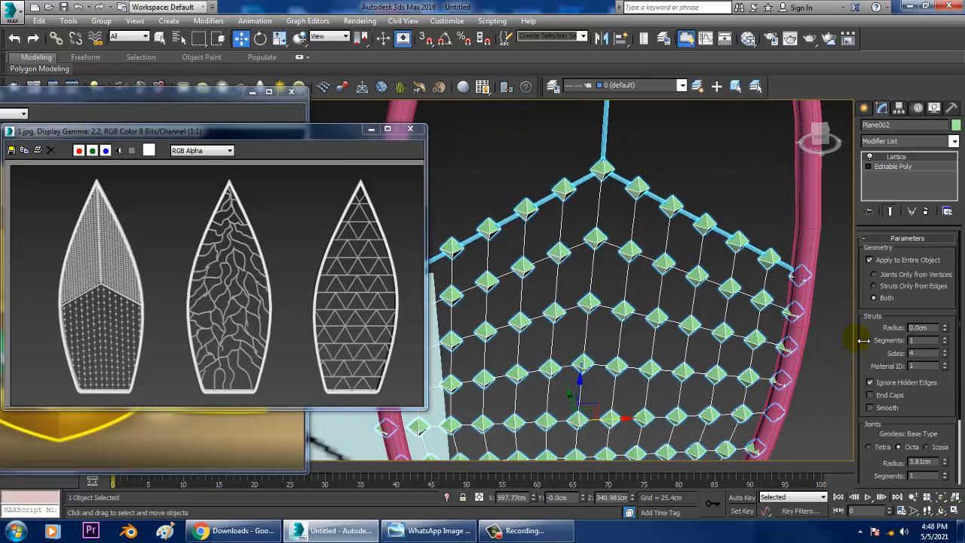
- Set the lattice's strut radius to 0.1 cm
{"action": "left_click", "coordinate": [938, 327]}
{"action": "type", "text": "0."}
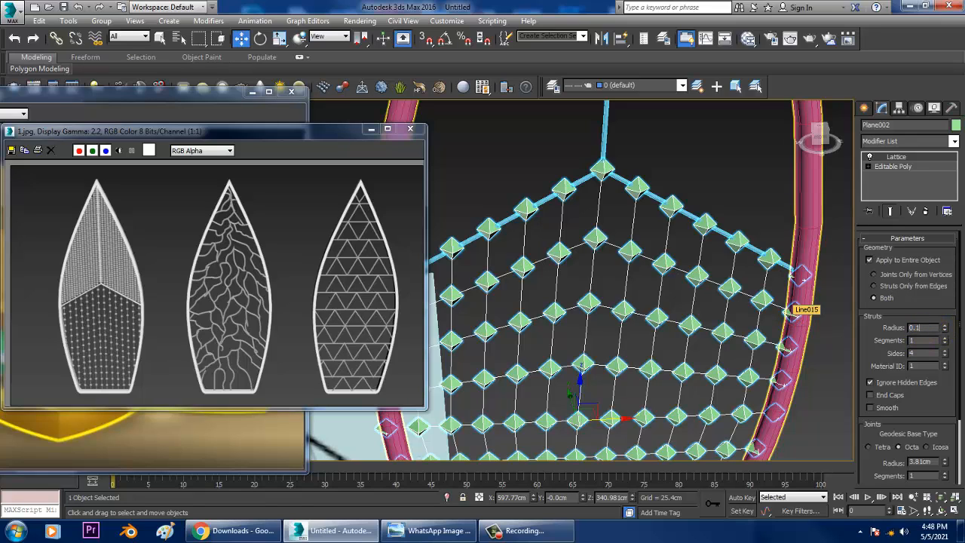
{"action": "type", "text": "1"}
{"action": "key", "text": "Return"}
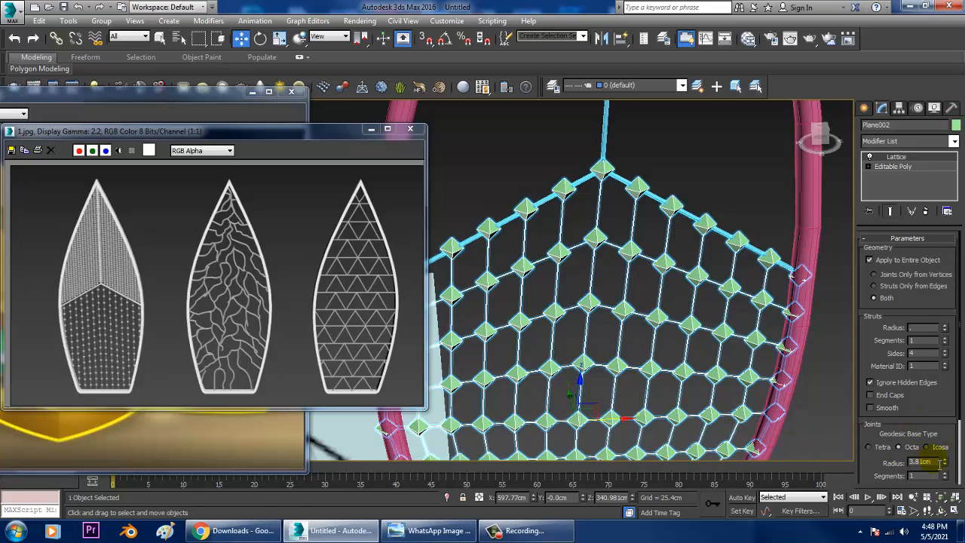
- Set the lattice's joint radius to 1.5 cm
{"action": "left_click_drag", "start_coordinate": [939, 465], "coordinate": [883, 468]}
{"action": "type", "text": "1"}
{"action": "key", "text": "Return"}
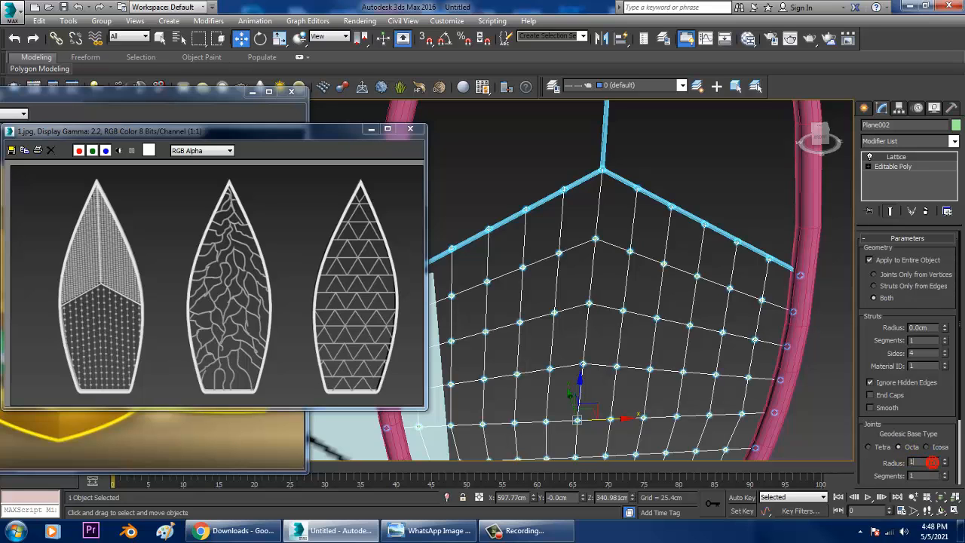
{"action": "scroll", "coordinate": [611, 294], "scroll_direction": "down", "scroll_amount": 5}
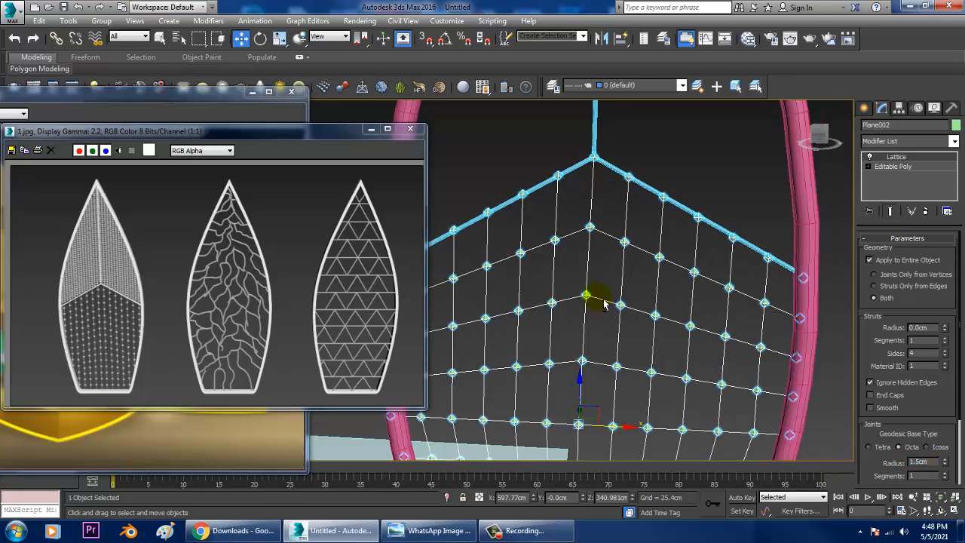
{"action": "scroll", "coordinate": [611, 293], "scroll_direction": "up", "scroll_amount": 4}
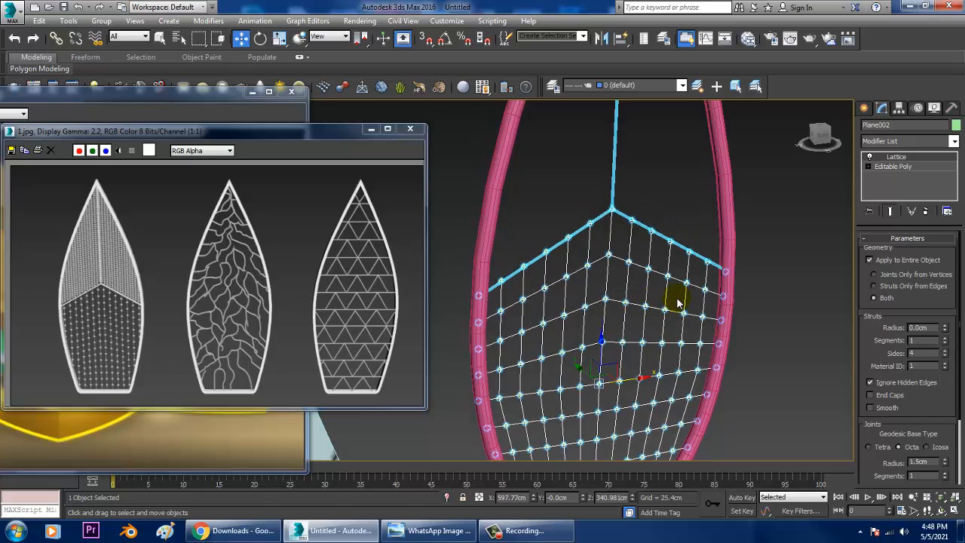
- Set the lattice's strut radius to 0.2 cm
{"action": "left_click_drag", "start_coordinate": [946, 330], "coordinate": [945, 329]}
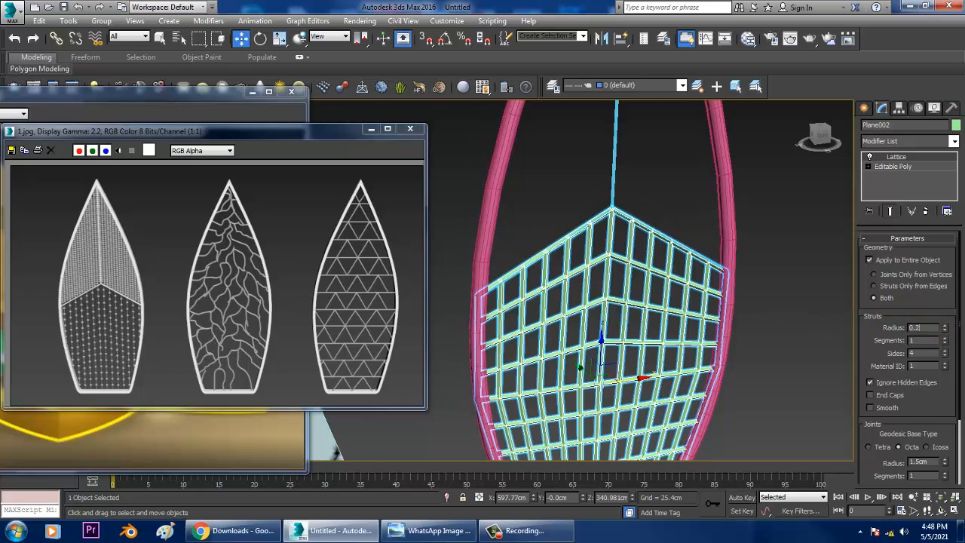
{"action": "key", "text": "Return"}
{"action": "middle_click_drag", "start_coordinate": [619, 309], "coordinate": [662, 326], "text": "alt"}
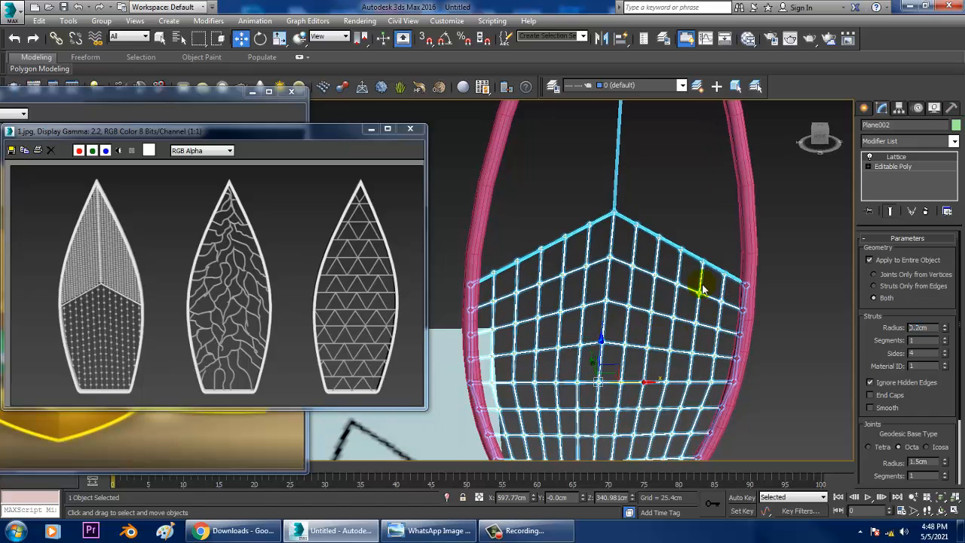
{"action": "left_click", "coordinate": [694, 204]}
{"action": "left_click", "coordinate": [632, 324]}
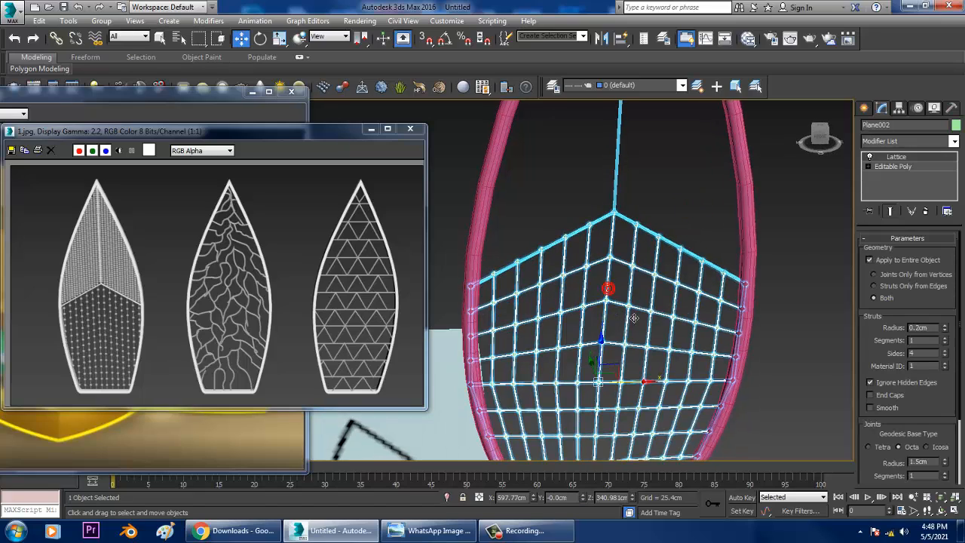
{"action": "scroll", "coordinate": [622, 315], "scroll_direction": "up", "scroll_amount": 5}
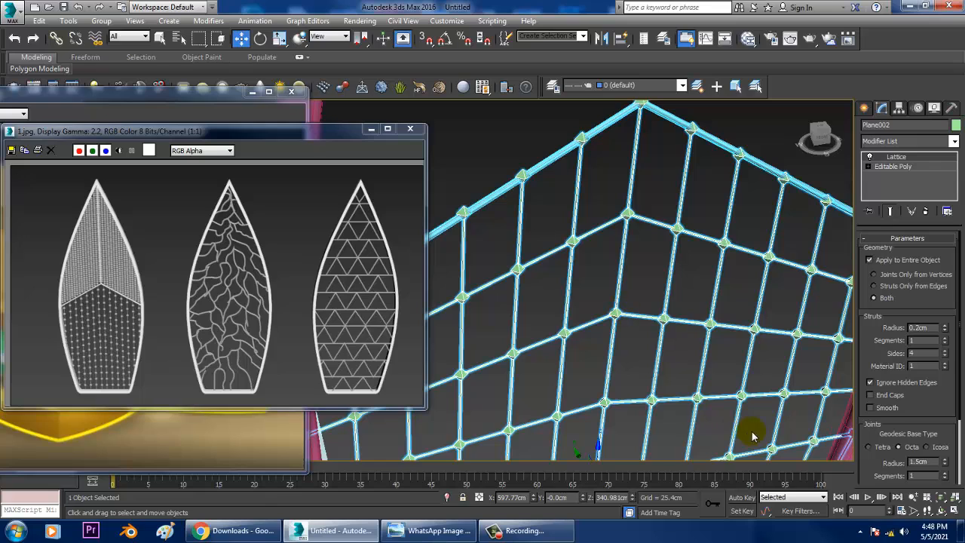
- Convert the lattice net to an Editable Poly and enter polygon editing on it
{"action": "middle_click_drag", "start_coordinate": [734, 334], "coordinate": [707, 267], "text": "alt"}
{"action": "right_click", "coordinate": [706, 266]}
{"action": "mouse_move", "coordinate": [754, 385]}
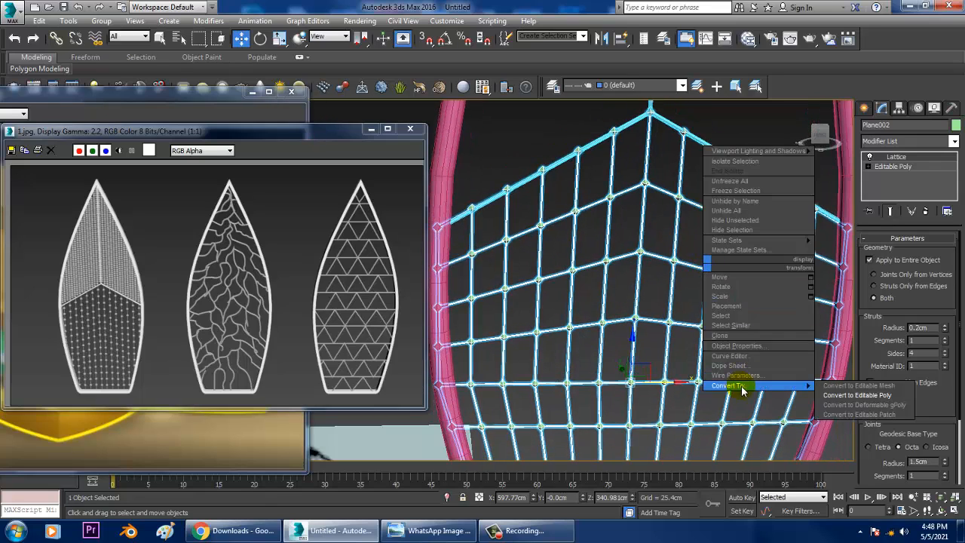
{"action": "left_click", "coordinate": [833, 388]}
{"action": "middle_click_drag", "start_coordinate": [833, 389], "coordinate": [673, 311], "text": "alt"}
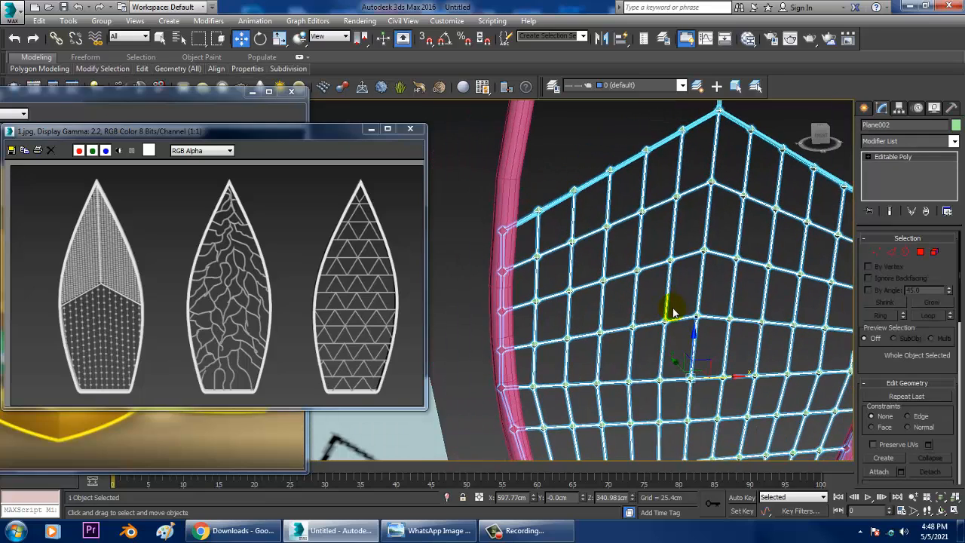
{"action": "middle_click_drag", "start_coordinate": [657, 261], "coordinate": [668, 292]}
{"action": "scroll", "coordinate": [660, 281], "scroll_direction": "up", "scroll_amount": 3}
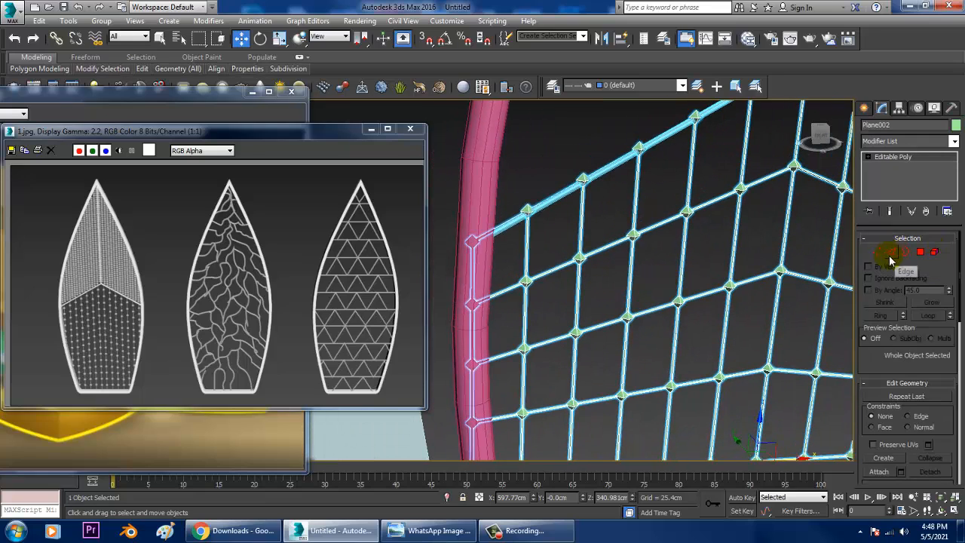
{"action": "left_click", "coordinate": [920, 252]}
{"action": "scroll", "coordinate": [551, 233], "scroll_direction": "up", "scroll_amount": 2}
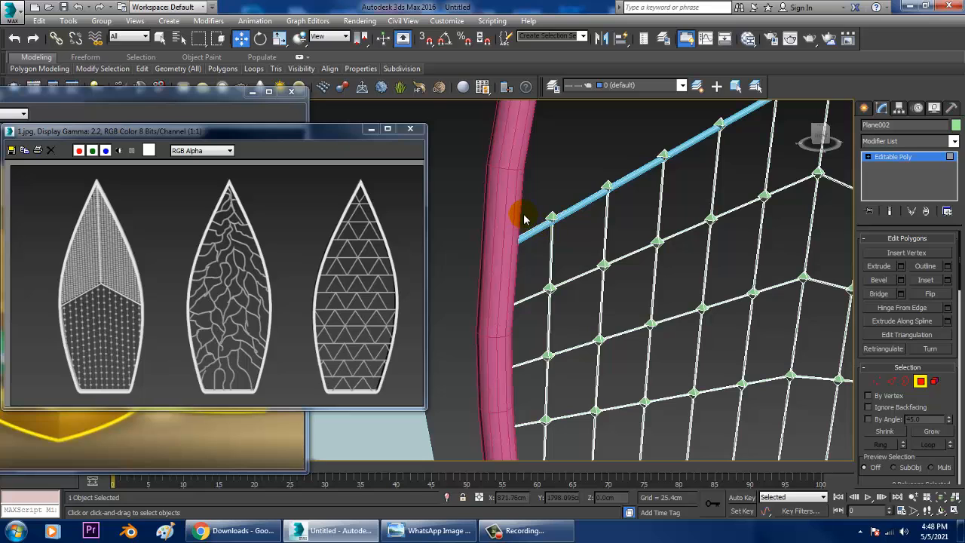
{"action": "left_click", "coordinate": [522, 223]}
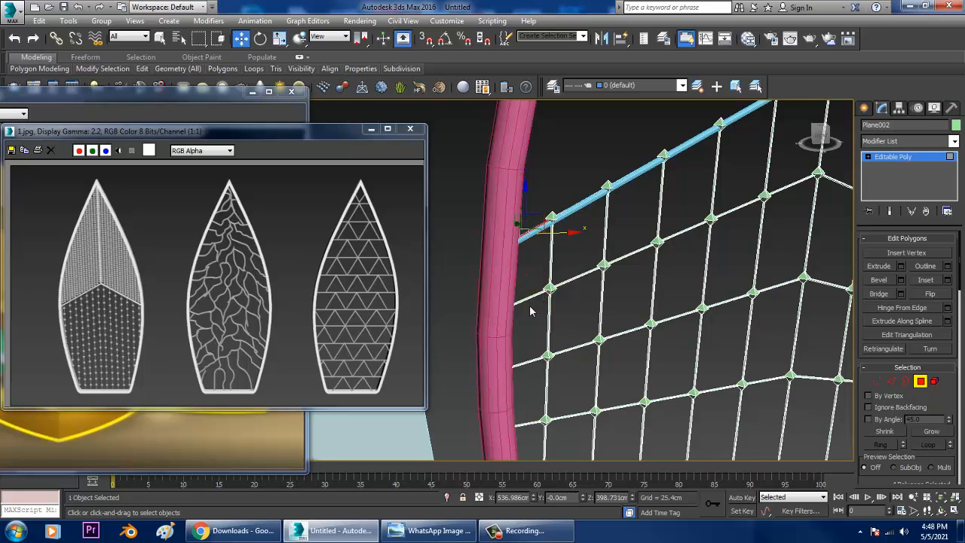
{"action": "left_click", "coordinate": [530, 298]}
{"action": "middle_click_drag", "start_coordinate": [533, 333], "coordinate": [564, 284]}
{"action": "left_click", "coordinate": [556, 310], "text": "ctrl"}
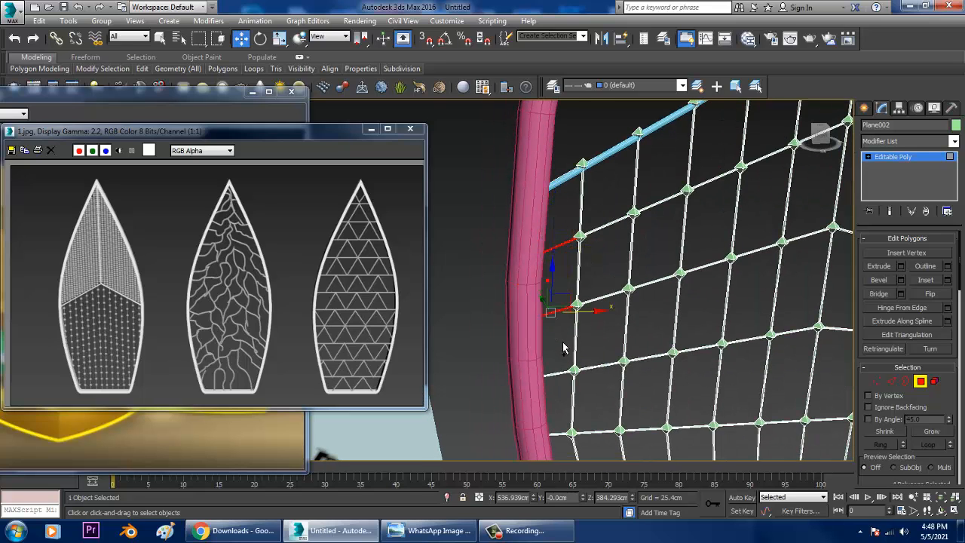
{"action": "middle_click_drag", "start_coordinate": [565, 368], "coordinate": [573, 275]}
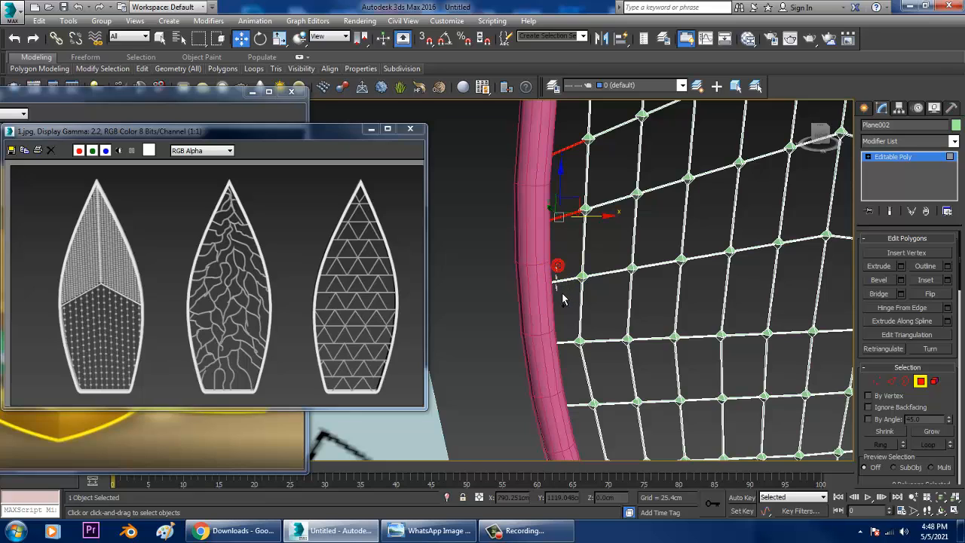
{"action": "left_click_drag", "start_coordinate": [563, 294], "coordinate": [584, 429], "text": "ctrl"}
- Delete three horizontal struts between the first and second vertical strands on the net's left side, below the uppermost inner row
{"action": "left_click", "coordinate": [608, 337]}
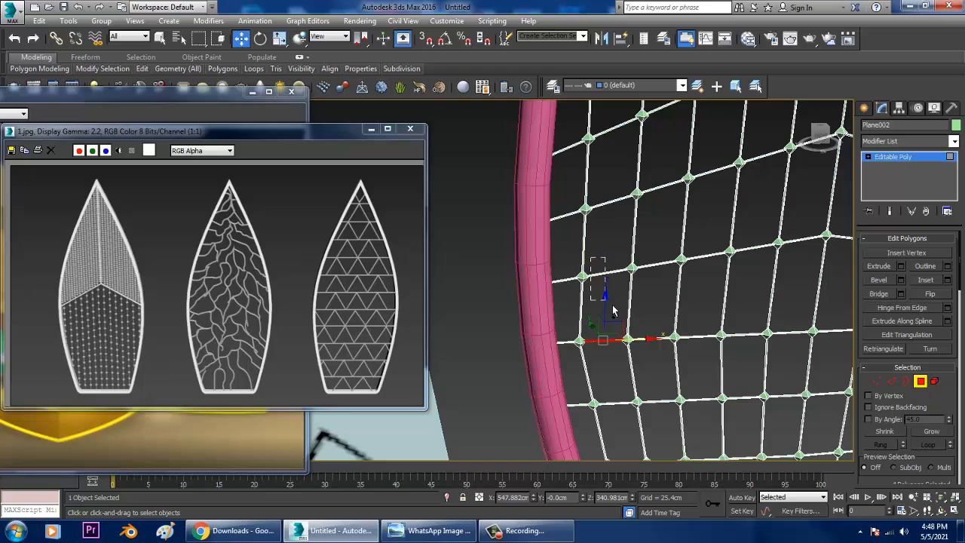
{"action": "left_click_drag", "start_coordinate": [613, 310], "coordinate": [613, 311], "text": "ctrl"}
{"action": "left_click_drag", "start_coordinate": [601, 188], "coordinate": [621, 228], "text": "ctrl"}
{"action": "middle_click_drag", "start_coordinate": [623, 207], "coordinate": [625, 301]}
{"action": "key", "text": "Delete"}
- Delete the horizontal struts across the net's left half, row by row from the outermost vertical strand towards the centre strand
{"action": "left_click_drag", "start_coordinate": [593, 232], "coordinate": [609, 246]}
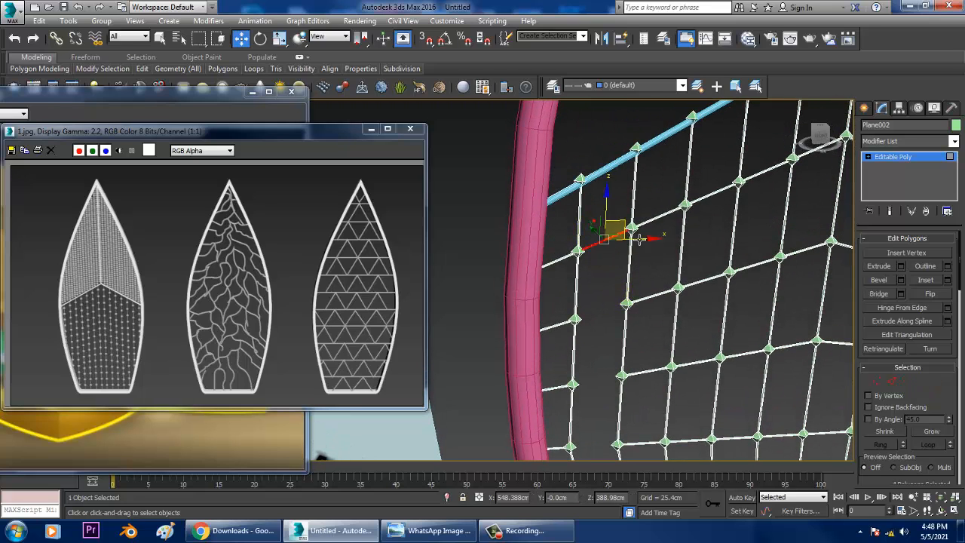
{"action": "left_click_drag", "start_coordinate": [651, 209], "coordinate": [667, 256], "text": "ctrl"}
{"action": "left_click_drag", "start_coordinate": [705, 175], "coordinate": [694, 267], "text": "ctrl"}
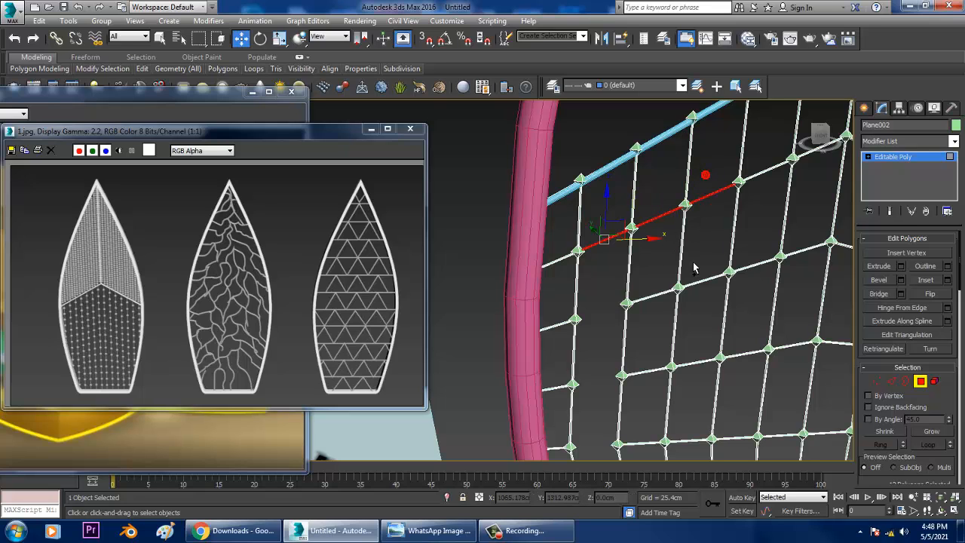
{"action": "left_click_drag", "start_coordinate": [711, 311], "coordinate": [712, 319], "text": "ctrl"}
{"action": "left_click_drag", "start_coordinate": [650, 267], "coordinate": [664, 332], "text": "ctrl"}
{"action": "middle_click_drag", "start_coordinate": [703, 327], "coordinate": [699, 199]}
{"action": "left_click_drag", "start_coordinate": [685, 238], "coordinate": [671, 334], "text": "ctrl"}
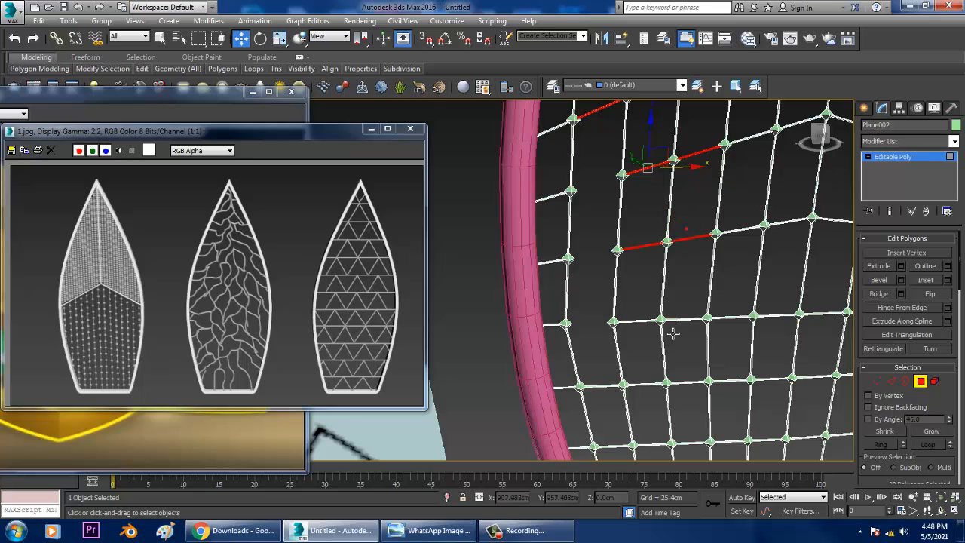
{"action": "middle_click_drag", "start_coordinate": [662, 324], "coordinate": [656, 248]}
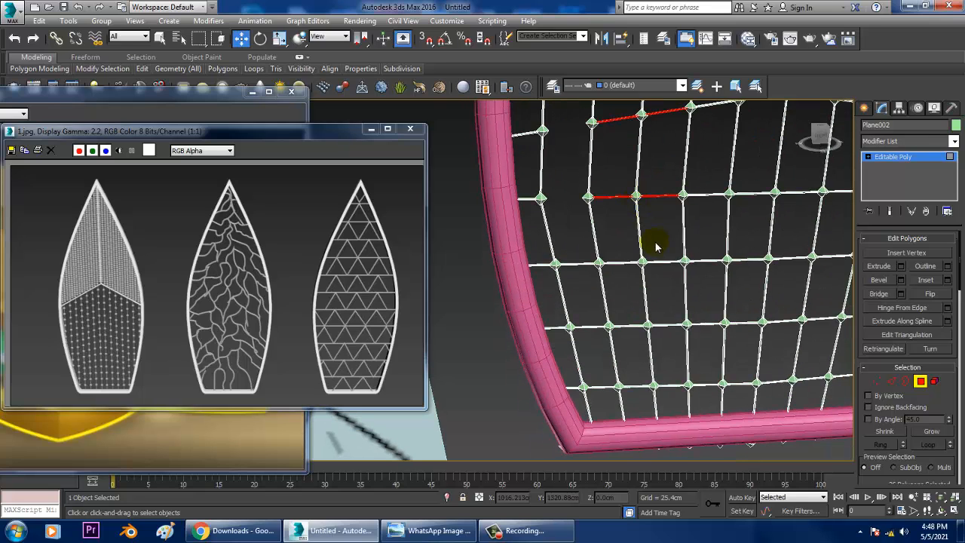
{"action": "left_click_drag", "start_coordinate": [659, 263], "coordinate": [665, 291], "text": "ctrl"}
{"action": "left_click_drag", "start_coordinate": [617, 255], "coordinate": [642, 337], "text": "ctrl"}
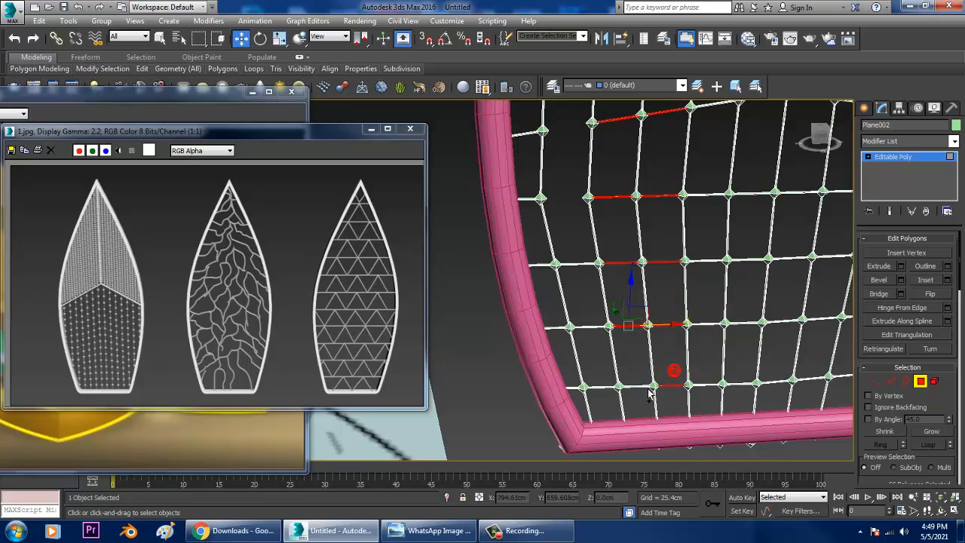
{"action": "left_click_drag", "start_coordinate": [629, 375], "coordinate": [619, 392], "text": "ctrl"}
{"action": "left_click", "coordinate": [600, 383], "text": "ctrl"}
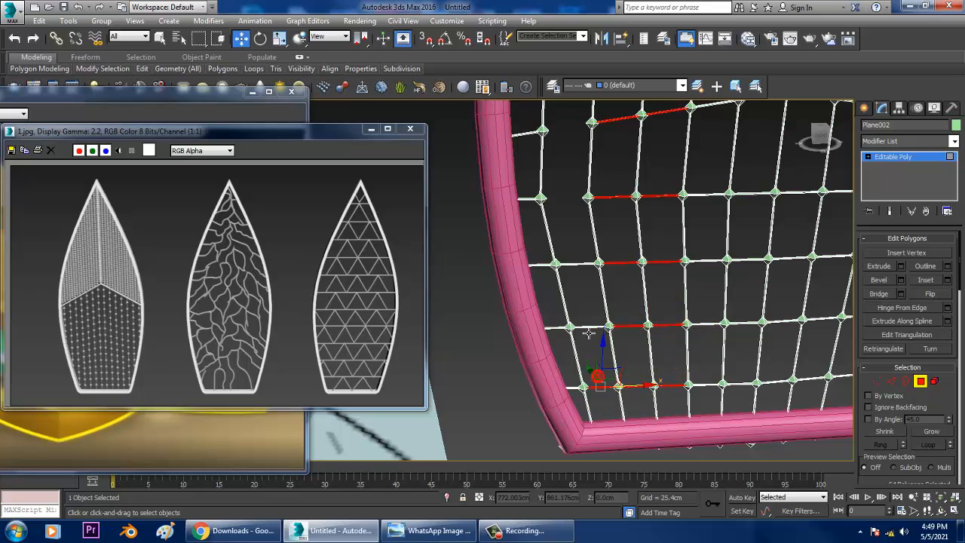
{"action": "left_click_drag", "start_coordinate": [596, 313], "coordinate": [598, 352], "text": "ctrl"}
{"action": "middle_click_drag", "start_coordinate": [684, 301], "coordinate": [640, 351]}
{"action": "left_click_drag", "start_coordinate": [656, 291], "coordinate": [669, 312], "text": "ctrl"}
{"action": "left_click_drag", "start_coordinate": [660, 224], "coordinate": [671, 247], "text": "ctrl"}
{"action": "middle_click_drag", "start_coordinate": [669, 162], "coordinate": [670, 239]}
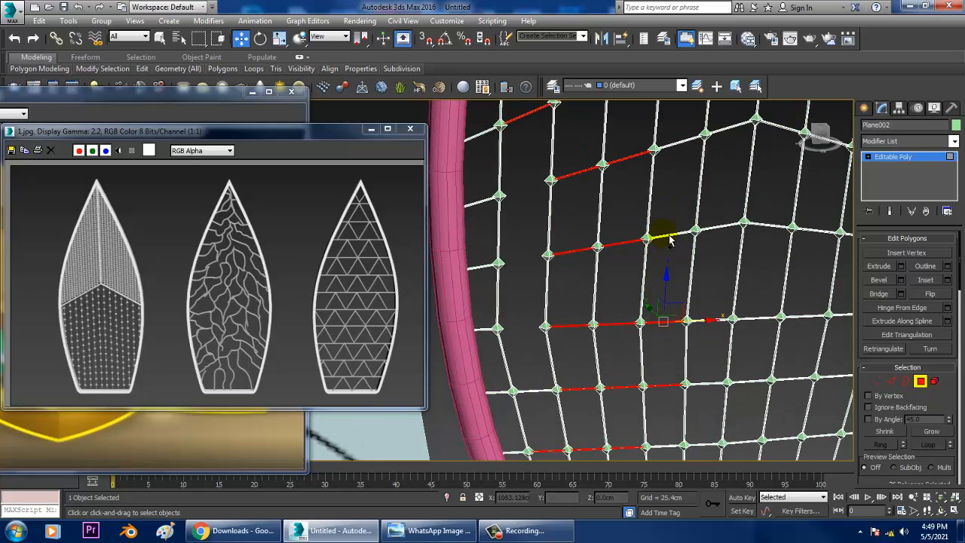
{"action": "left_click_drag", "start_coordinate": [657, 212], "coordinate": [675, 257], "text": "ctrl"}
{"action": "middle_click_drag", "start_coordinate": [676, 263], "coordinate": [673, 296]}
{"action": "left_click_drag", "start_coordinate": [692, 280], "coordinate": [695, 308], "text": "ctrl"}
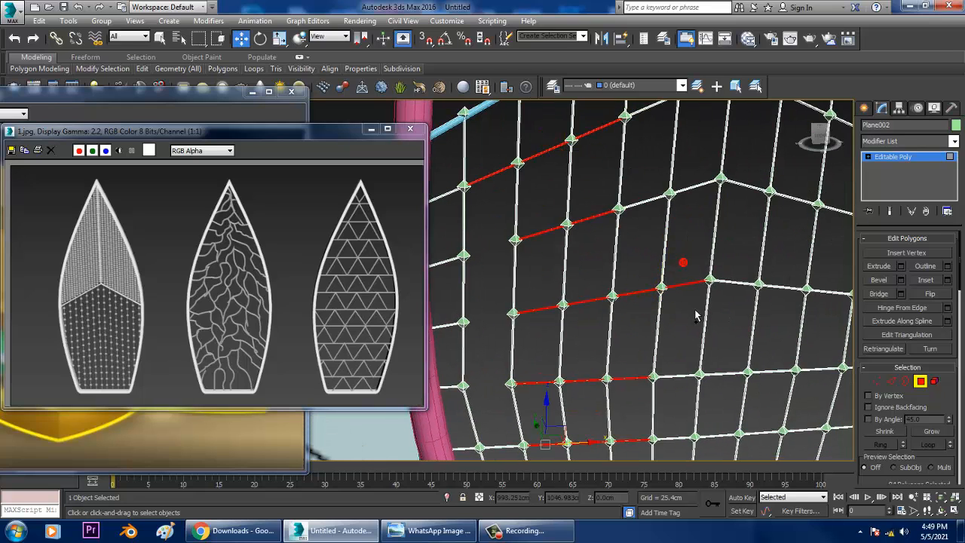
{"action": "left_click_drag", "start_coordinate": [694, 175], "coordinate": [694, 216], "text": "ctrl"}
{"action": "middle_click_drag", "start_coordinate": [689, 210], "coordinate": [679, 289]}
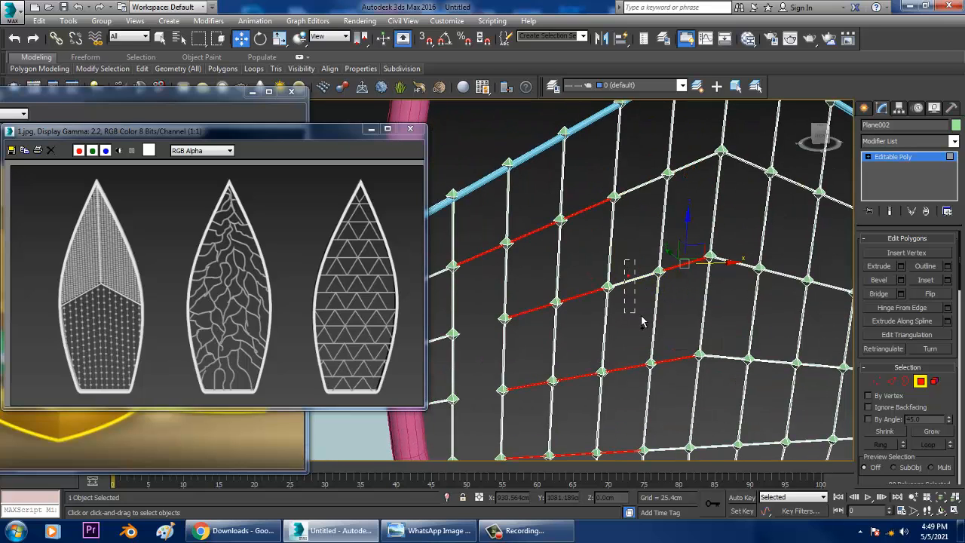
{"action": "left_click_drag", "start_coordinate": [641, 320], "coordinate": [642, 320], "text": "ctrl"}
{"action": "left_click_drag", "start_coordinate": [637, 174], "coordinate": [654, 198], "text": "ctrl"}
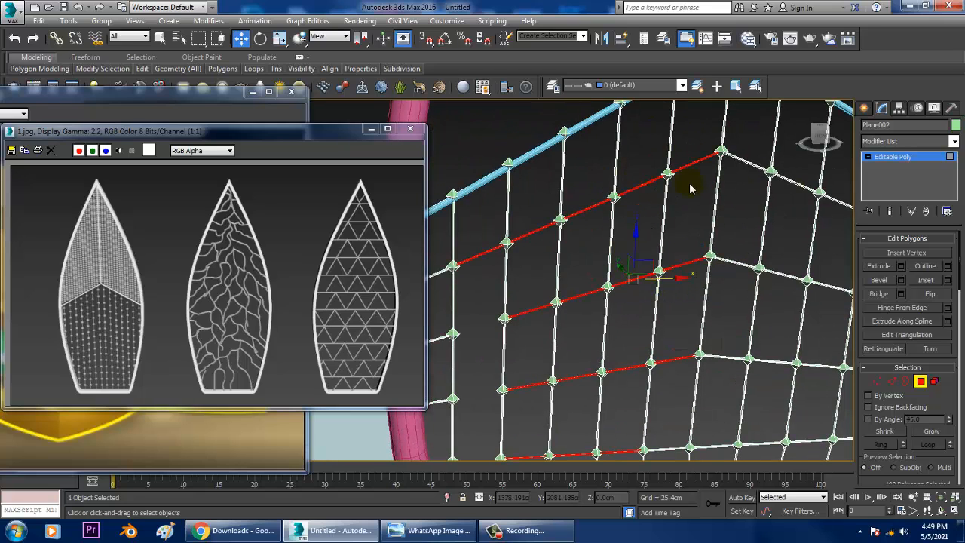
{"action": "key", "text": "Delete"}
- Delete the short horizontal struts along the frame's left edge and the remaining struts across the net's lowest inner row
{"action": "middle_click_drag", "start_coordinate": [685, 301], "coordinate": [729, 241]}
{"action": "middle_click_drag", "start_coordinate": [611, 276], "coordinate": [698, 300]}
{"action": "left_click_drag", "start_coordinate": [587, 259], "coordinate": [585, 374]}
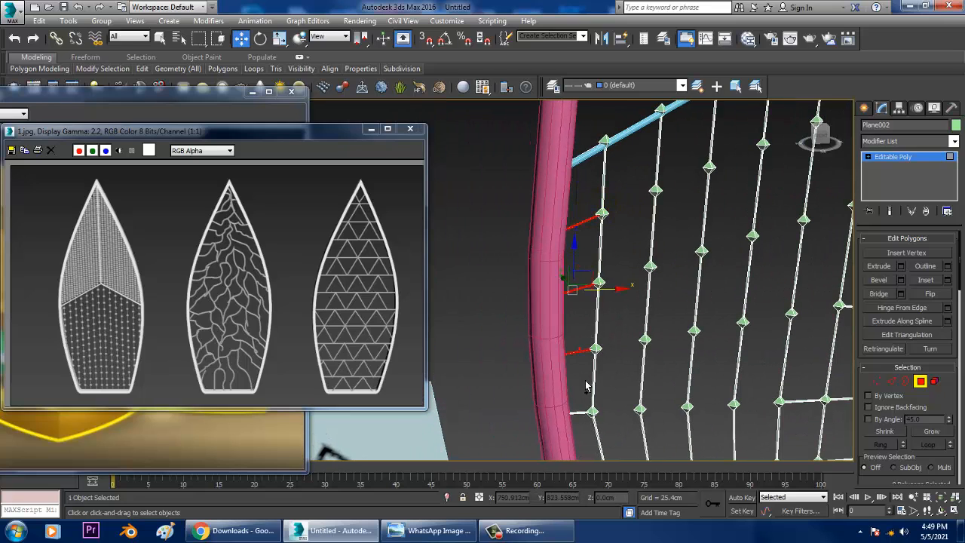
{"action": "middle_click_drag", "start_coordinate": [608, 325], "coordinate": [606, 238]}
{"action": "left_click_drag", "start_coordinate": [579, 310], "coordinate": [586, 354], "text": "ctrl"}
{"action": "middle_click_drag", "start_coordinate": [587, 355], "coordinate": [582, 262]}
{"action": "left_click_drag", "start_coordinate": [585, 278], "coordinate": [638, 425], "text": "ctrl"}
{"action": "key", "text": "ctrl+z"}
{"action": "middle_click_drag", "start_coordinate": [656, 414], "coordinate": [657, 354]}
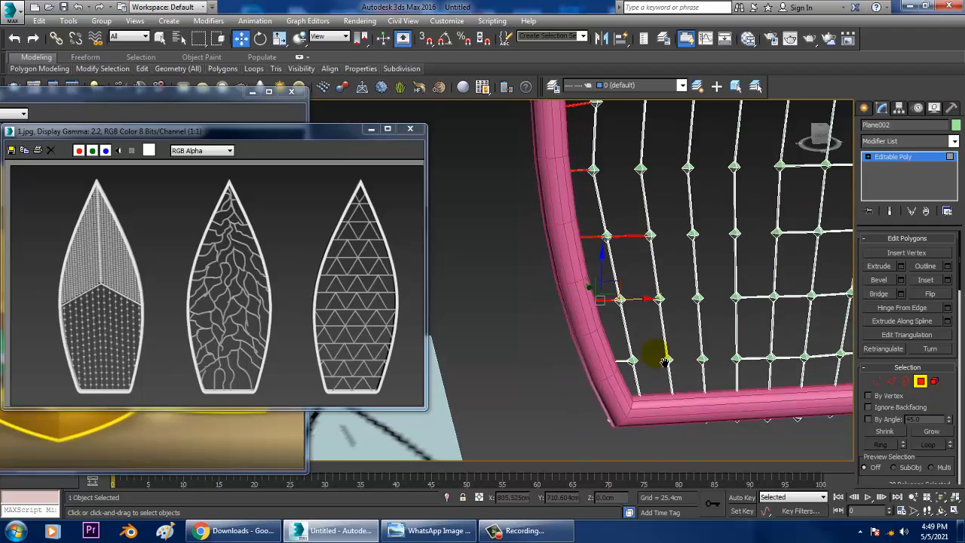
{"action": "scroll", "coordinate": [639, 368], "scroll_direction": "up", "scroll_amount": 2}
{"action": "left_click_drag", "start_coordinate": [622, 370], "coordinate": [623, 373], "text": "ctrl"}
{"action": "middle_click_drag", "start_coordinate": [729, 323], "coordinate": [653, 361]}
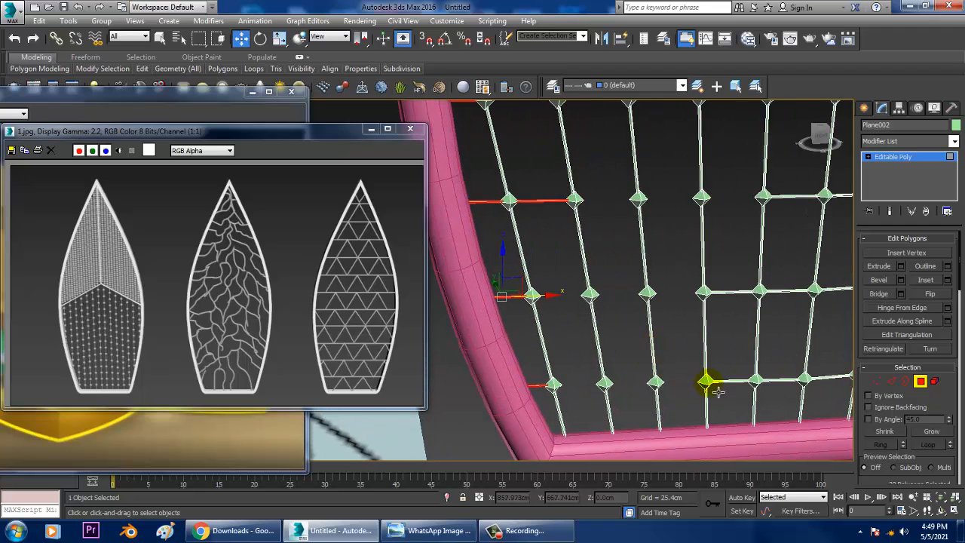
{"action": "left_click_drag", "start_coordinate": [727, 370], "coordinate": [734, 412], "text": "ctrl"}
{"action": "left_click_drag", "start_coordinate": [780, 361], "coordinate": [791, 406], "text": "ctrl"}
{"action": "middle_click_drag", "start_coordinate": [777, 351], "coordinate": [613, 375]}
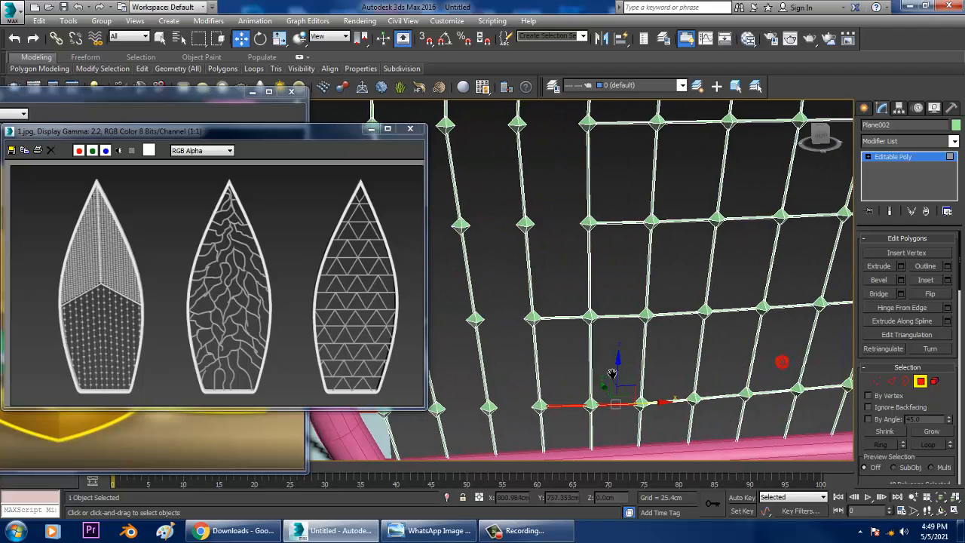
{"action": "left_click_drag", "start_coordinate": [714, 392], "coordinate": [721, 423], "text": "ctrl"}
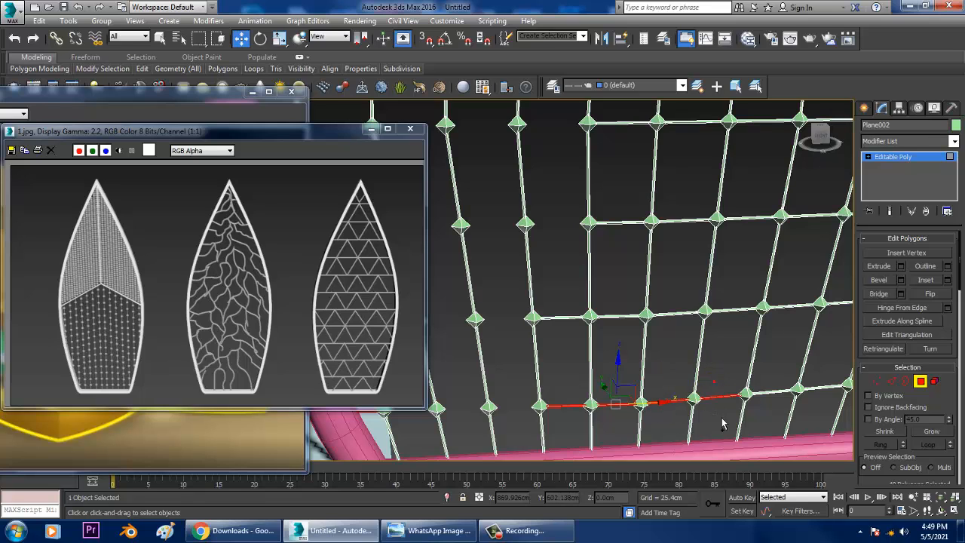
{"action": "left_click_drag", "start_coordinate": [767, 378], "coordinate": [777, 419], "text": "ctrl"}
{"action": "middle_click_drag", "start_coordinate": [796, 377], "coordinate": [677, 378]}
{"action": "left_click", "coordinate": [709, 386], "text": "ctrl"}
{"action": "left_click", "coordinate": [771, 381], "text": "ctrl"}
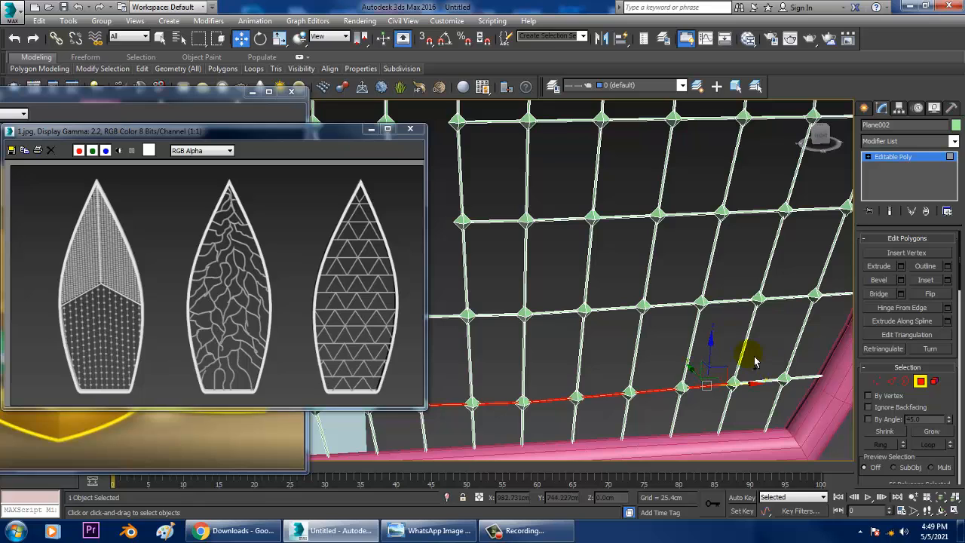
{"action": "left_click", "coordinate": [813, 385], "text": "ctrl"}
{"action": "left_click", "coordinate": [806, 398], "text": "ctrl"}
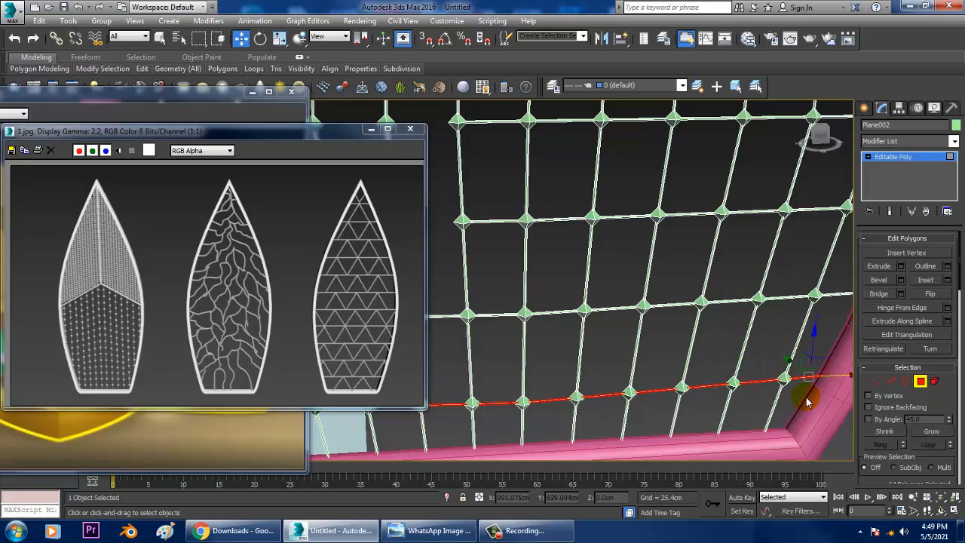
{"action": "key", "text": "Delete"}
- Delete the remaining horizontal struts in the next five rows up, from the net's middle strands to the frame's right edge
{"action": "middle_click_drag", "start_coordinate": [792, 289], "coordinate": [771, 349]}
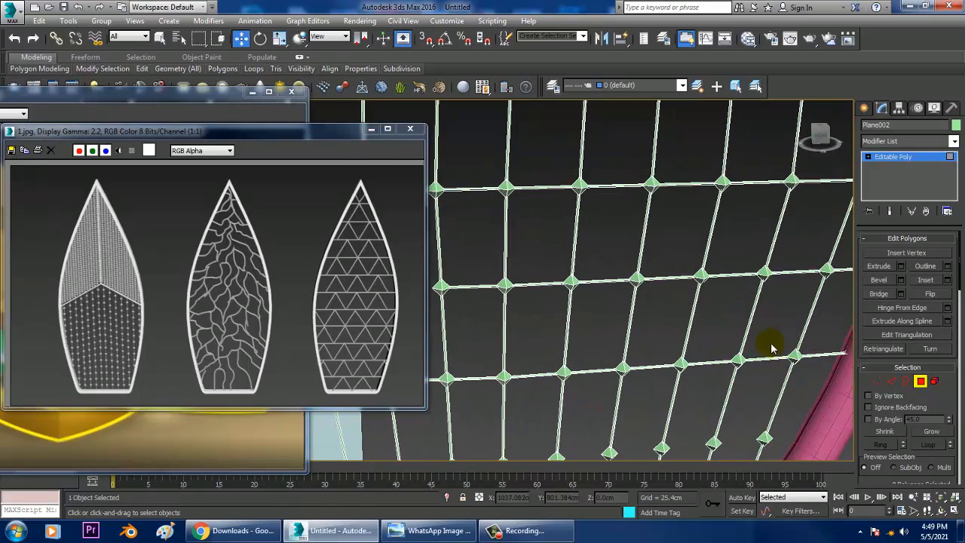
{"action": "left_click", "coordinate": [651, 367]}
{"action": "left_click_drag", "start_coordinate": [716, 386], "coordinate": [716, 390], "text": "ctrl"}
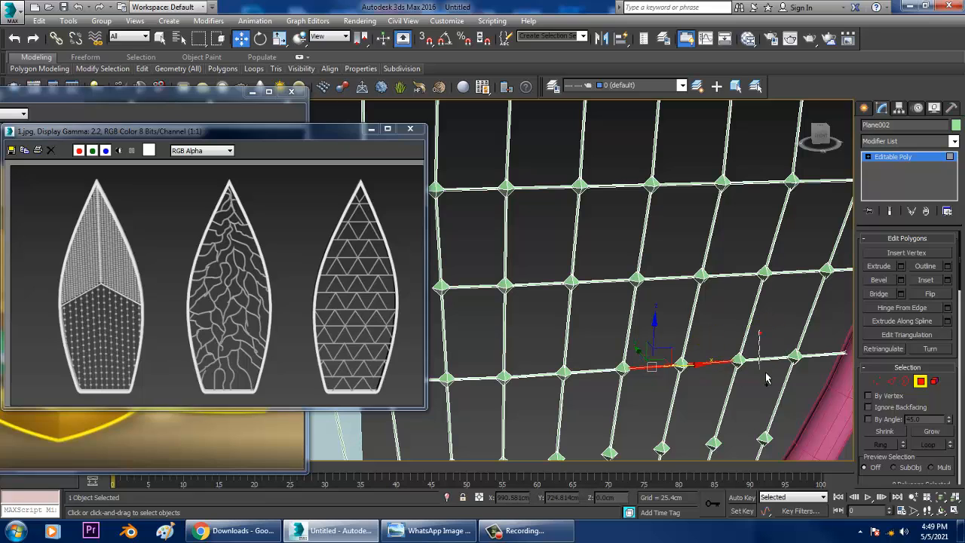
{"action": "left_click", "coordinate": [788, 359], "text": "ctrl"}
{"action": "left_click", "coordinate": [824, 377], "text": "ctrl"}
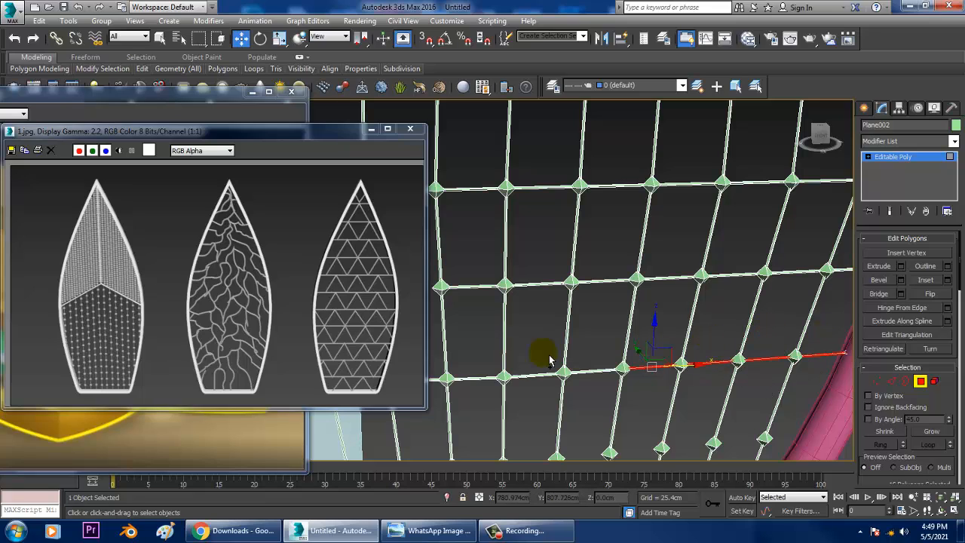
{"action": "left_click", "coordinate": [590, 364], "text": "ctrl"}
{"action": "left_click_drag", "start_coordinate": [536, 403], "coordinate": [538, 408], "text": "ctrl"}
{"action": "left_click_drag", "start_coordinate": [470, 357], "coordinate": [478, 413], "text": "ctrl"}
{"action": "middle_click_drag", "start_coordinate": [491, 382], "coordinate": [574, 410]}
{"action": "left_click_drag", "start_coordinate": [494, 388], "coordinate": [510, 434], "text": "ctrl"}
{"action": "left_click", "coordinate": [551, 293], "text": "ctrl"}
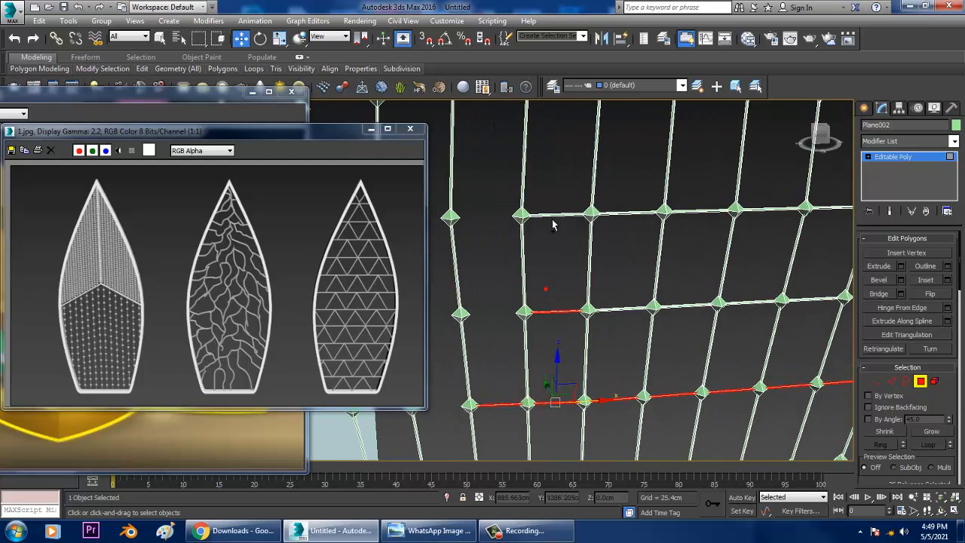
{"action": "left_click", "coordinate": [616, 294], "text": "ctrl"}
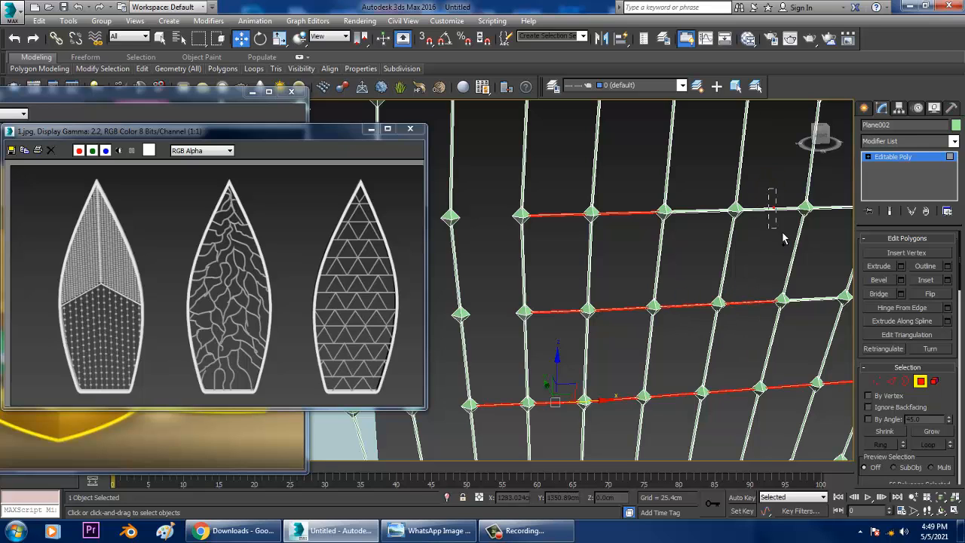
{"action": "left_click_drag", "start_coordinate": [696, 196], "coordinate": [697, 218], "text": "ctrl"}
{"action": "middle_click_drag", "start_coordinate": [757, 232], "coordinate": [580, 268]}
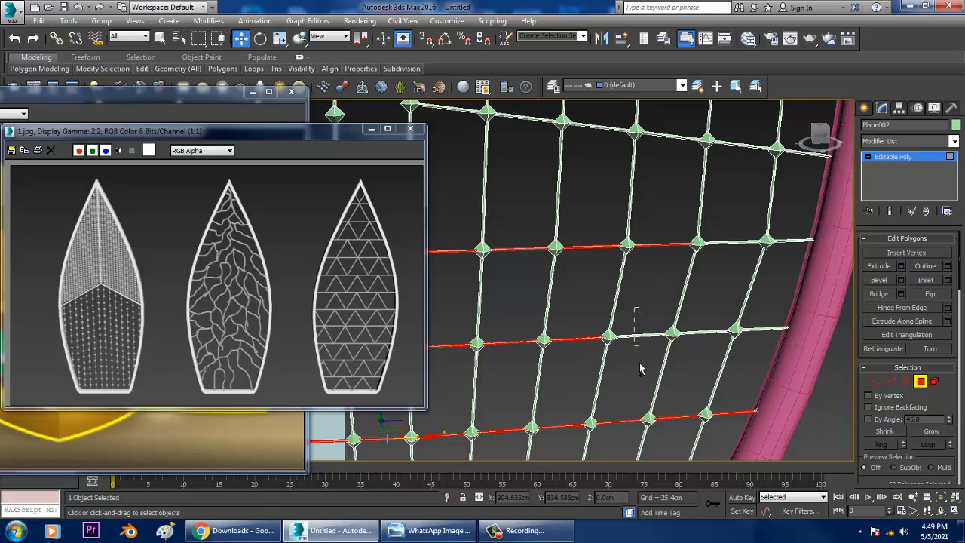
{"action": "left_click", "coordinate": [712, 331], "text": "ctrl"}
{"action": "left_click", "coordinate": [772, 317], "text": "ctrl"}
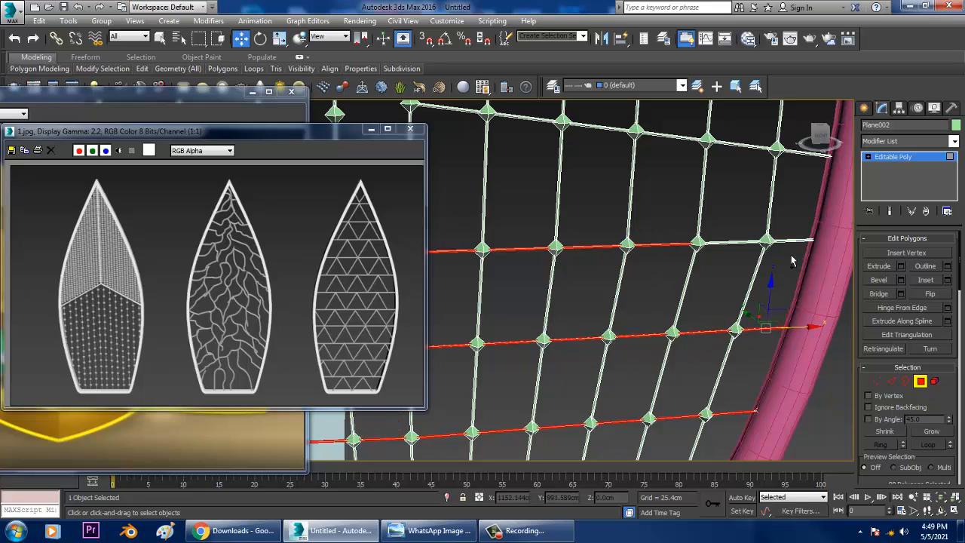
{"action": "left_click", "coordinate": [773, 243], "text": "ctrl"}
{"action": "middle_click_drag", "start_coordinate": [729, 262], "coordinate": [697, 365]}
{"action": "middle_click_drag", "start_coordinate": [684, 288], "coordinate": [706, 316]}
{"action": "left_click", "coordinate": [669, 358], "text": "ctrl"}
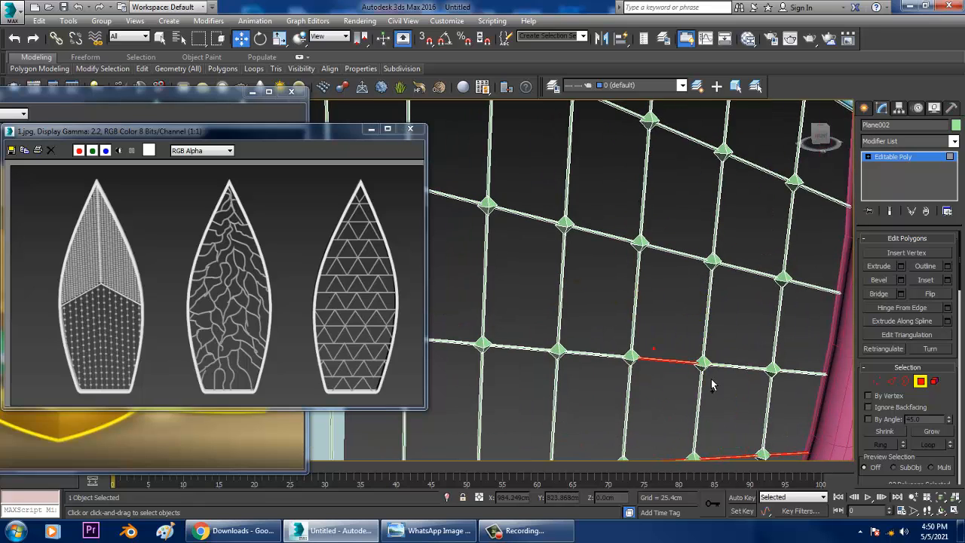
{"action": "left_click", "coordinate": [737, 358], "text": "ctrl"}
{"action": "left_click", "coordinate": [813, 359], "text": "ctrl"}
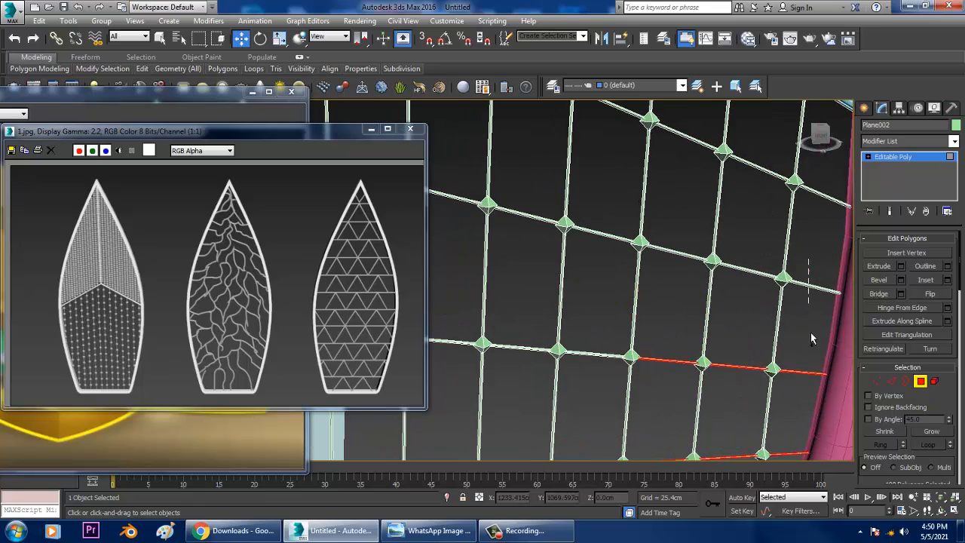
{"action": "left_click", "coordinate": [811, 284], "text": "ctrl"}
{"action": "left_click", "coordinate": [750, 270], "text": "ctrl"}
{"action": "left_click", "coordinate": [676, 252], "text": "ctrl"}
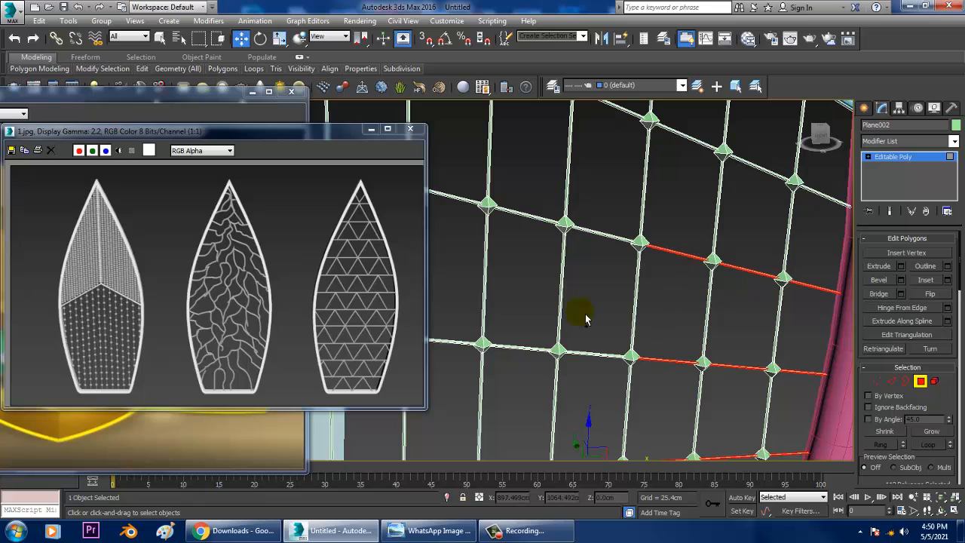
{"action": "left_click", "coordinate": [583, 354], "text": "ctrl"}
{"action": "left_click_drag", "start_coordinate": [597, 284], "coordinate": [595, 205], "text": "ctrl"}
{"action": "left_click", "coordinate": [521, 210], "text": "ctrl"}
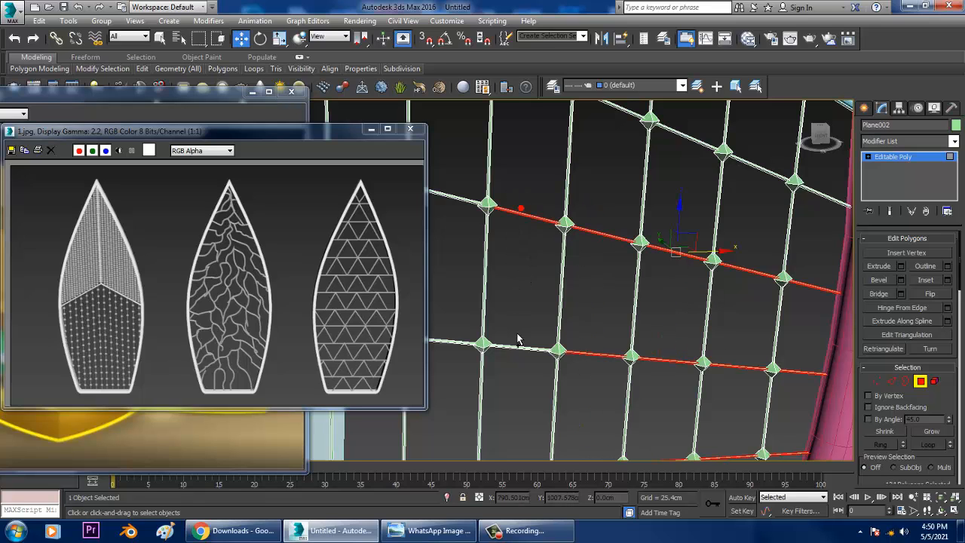
{"action": "left_click", "coordinate": [510, 343], "text": "ctrl"}
{"action": "middle_click_drag", "start_coordinate": [488, 239], "coordinate": [601, 272]}
{"action": "left_click_drag", "start_coordinate": [572, 259], "coordinate": [571, 262], "text": "ctrl"}
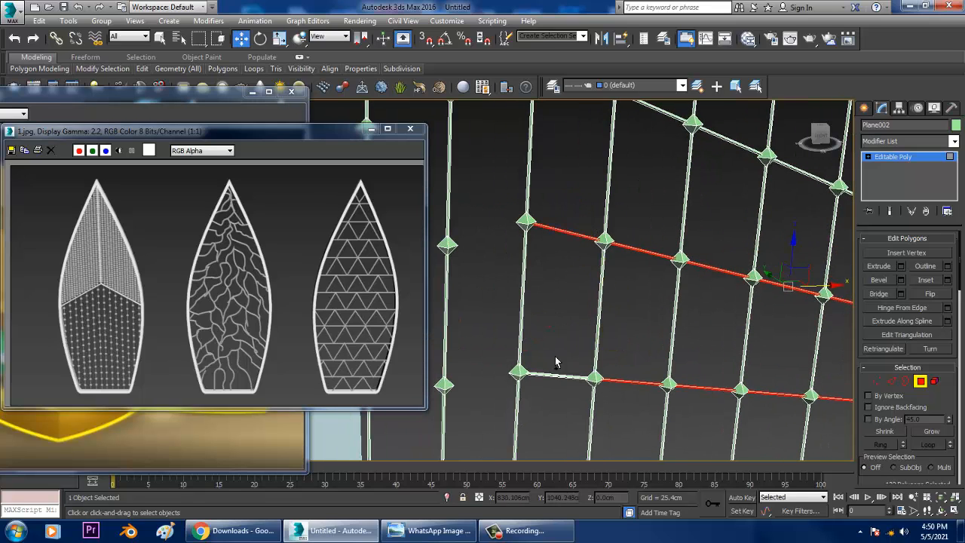
{"action": "left_click_drag", "start_coordinate": [549, 327], "coordinate": [559, 416], "text": "ctrl"}
{"action": "key", "text": "Delete"}
- Delete the uppermost inner row of struts between the centre strand and the frame's right edge, and leave polygon editing
{"action": "scroll", "coordinate": [599, 385], "scroll_direction": "down", "scroll_amount": 4}
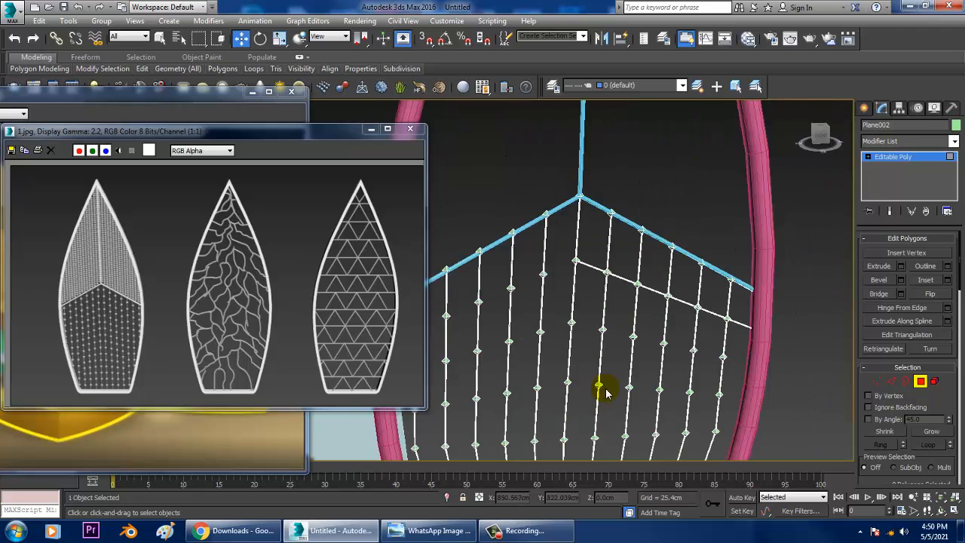
{"action": "middle_click_drag", "start_coordinate": [635, 341], "coordinate": [657, 281]}
{"action": "scroll", "coordinate": [657, 281], "scroll_direction": "up", "scroll_amount": 2}
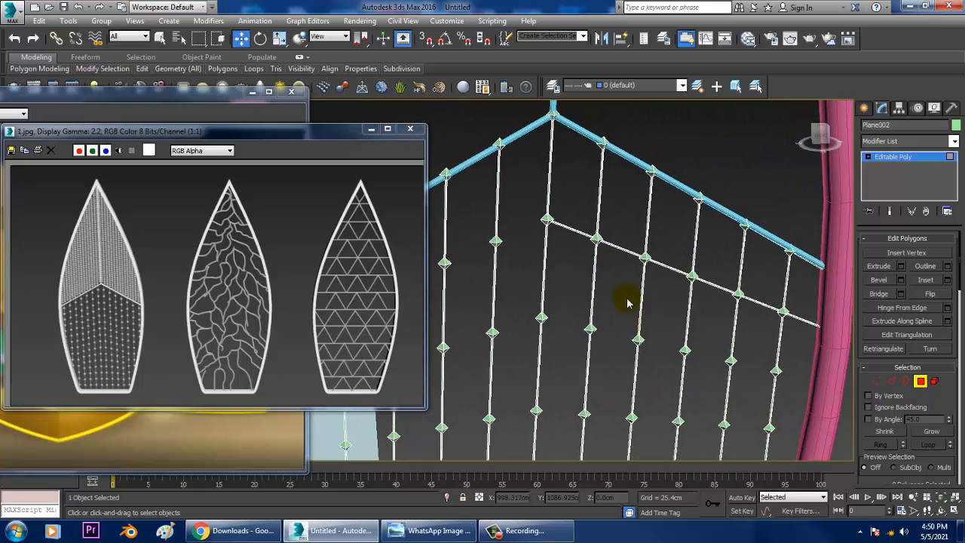
{"action": "left_click", "coordinate": [582, 231]}
{"action": "left_click", "coordinate": [620, 249], "text": "ctrl"}
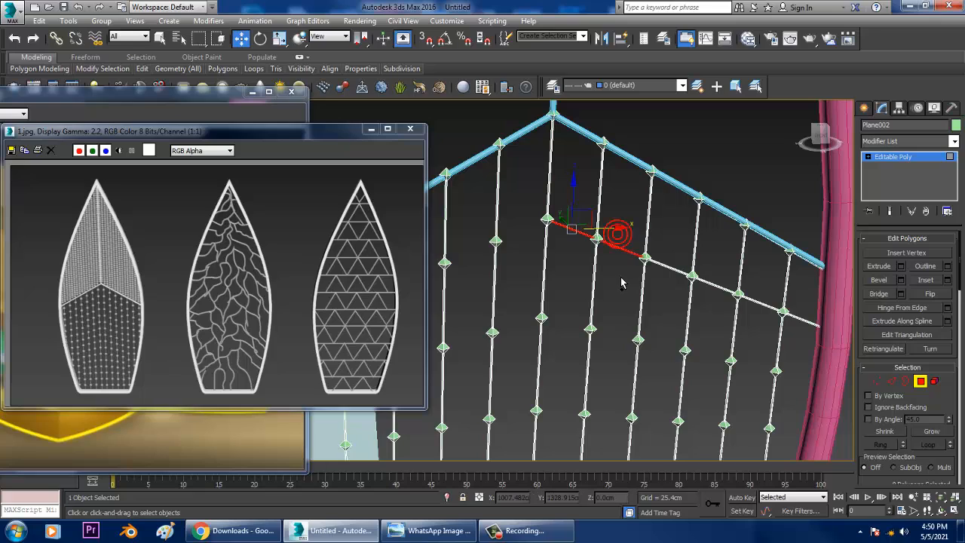
{"action": "left_click", "coordinate": [682, 273], "text": "ctrl"}
{"action": "left_click", "coordinate": [716, 285], "text": "ctrl"}
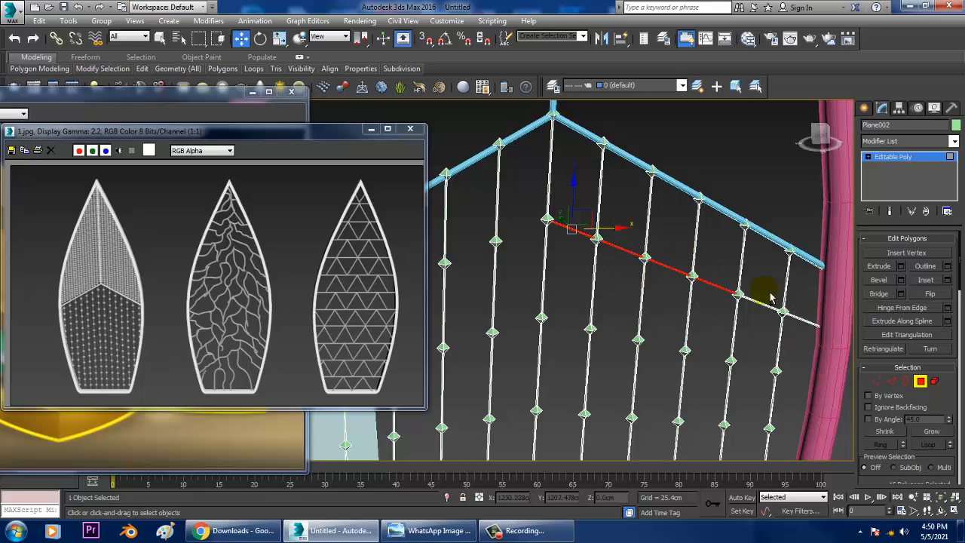
{"action": "left_click", "coordinate": [761, 302], "text": "ctrl"}
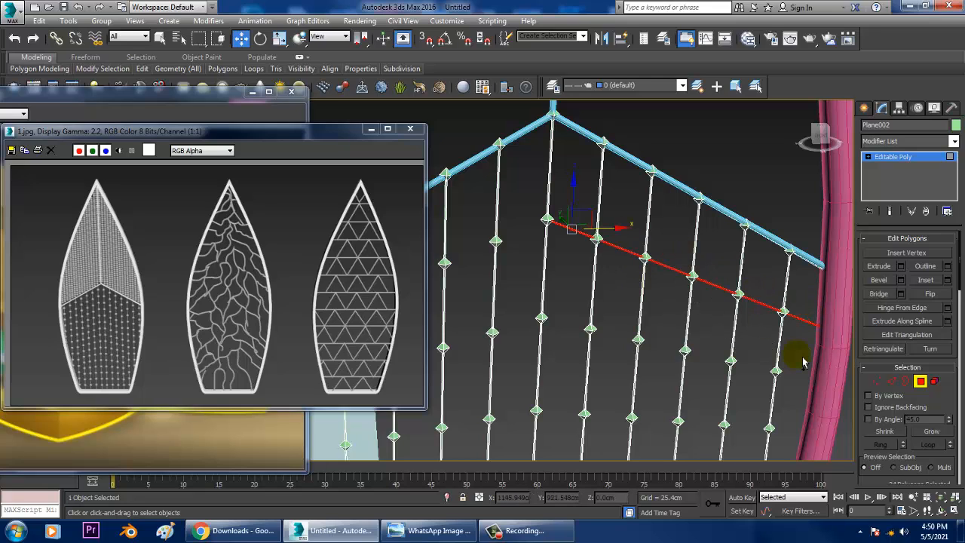
{"action": "key", "text": "Delete"}
{"action": "scroll", "coordinate": [803, 362], "scroll_direction": "down", "scroll_amount": 5}
{"action": "middle_click_drag", "start_coordinate": [803, 362], "coordinate": [645, 258], "text": "alt"}
{"action": "scroll", "coordinate": [661, 323], "scroll_direction": "up", "scroll_amount": 3}
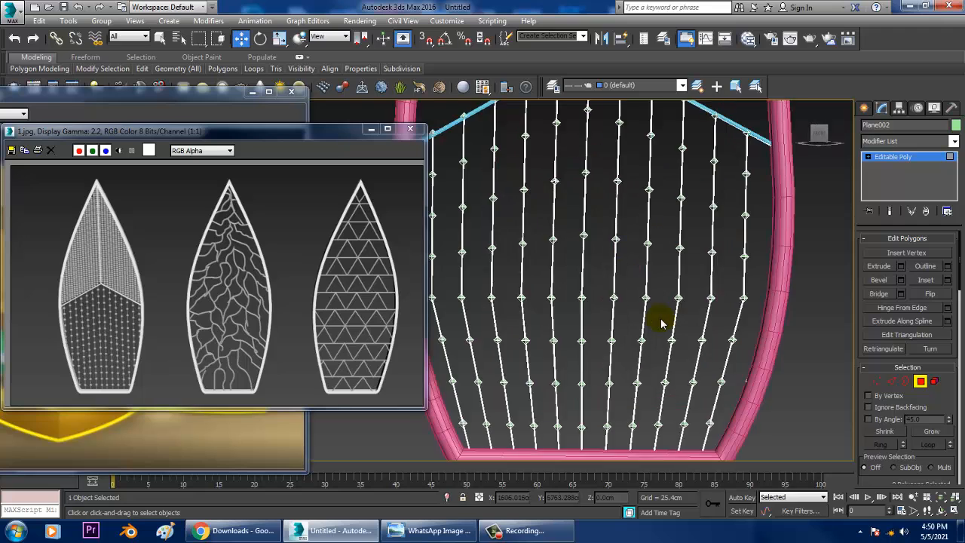
{"action": "middle_click_drag", "start_coordinate": [655, 383], "coordinate": [645, 311]}
{"action": "scroll", "coordinate": [644, 311], "scroll_direction": "up", "scroll_amount": 2}
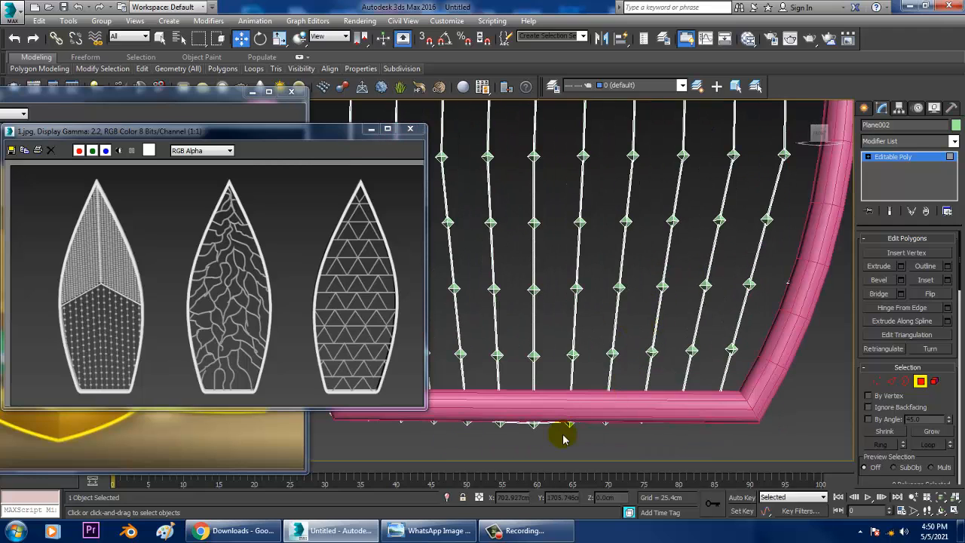
{"action": "left_click", "coordinate": [893, 156]}
- Raise the vertices of the net's bottommost row so they sit inside the frame's bottom bar, and leave vertex editing
{"action": "scroll", "coordinate": [692, 266], "scroll_direction": "down", "scroll_amount": 4}
{"action": "middle_click_drag", "start_coordinate": [692, 265], "coordinate": [685, 328]}
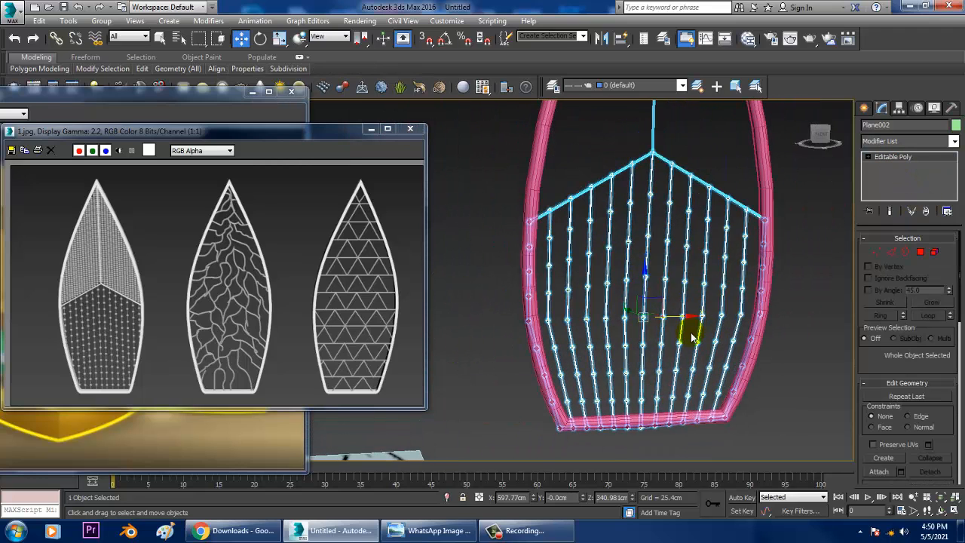
{"action": "scroll", "coordinate": [694, 343], "scroll_direction": "down", "scroll_amount": 1}
{"action": "key", "text": "1"}
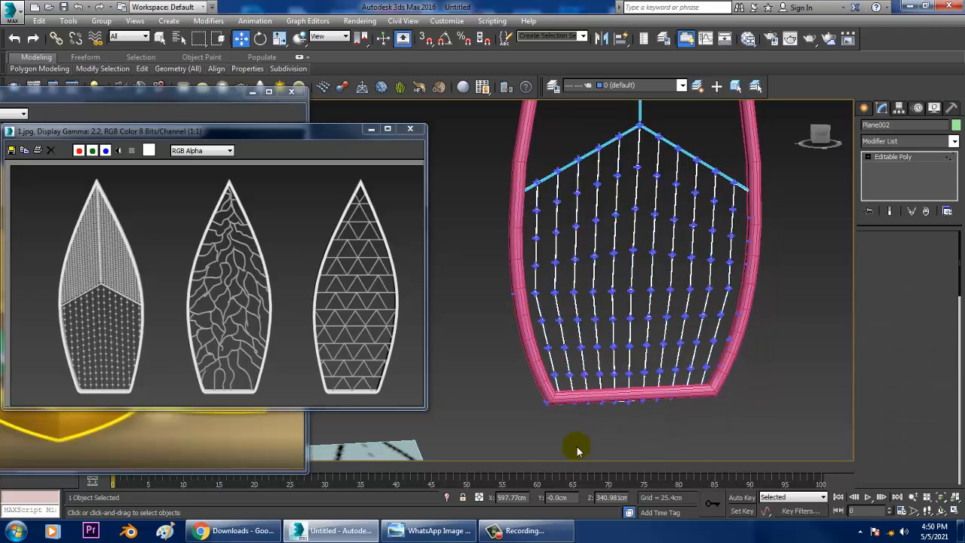
{"action": "left_click_drag", "start_coordinate": [762, 383], "coordinate": [764, 385]}
{"action": "scroll", "coordinate": [689, 381], "scroll_direction": "up", "scroll_amount": 4}
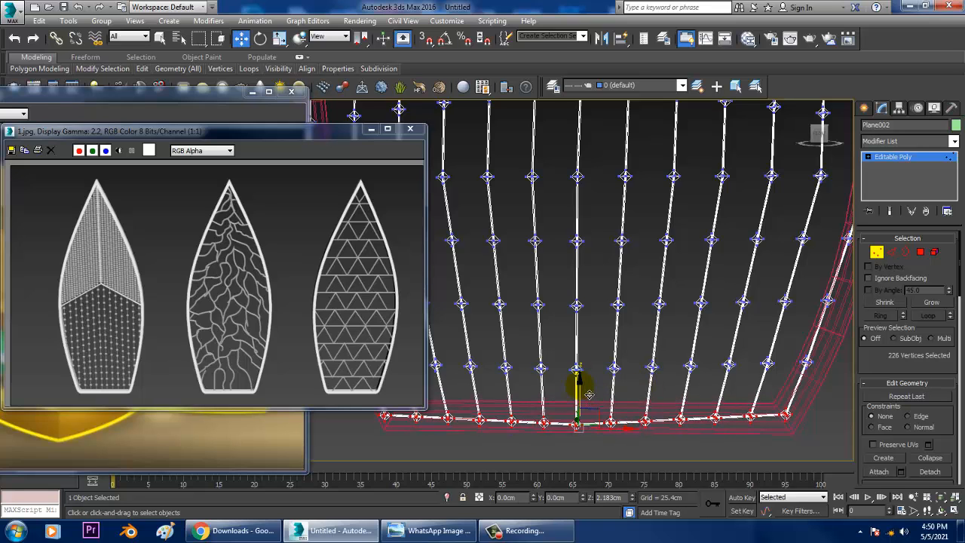
{"action": "scroll", "coordinate": [611, 377], "scroll_direction": "down", "scroll_amount": 2}
{"action": "middle_click_drag", "start_coordinate": [618, 375], "coordinate": [619, 400]}
{"action": "key", "text": "F3"}
{"action": "scroll", "coordinate": [784, 280], "scroll_direction": "down", "scroll_amount": 5}
{"action": "mouse_move", "coordinate": [690, 248]}
{"action": "middle_mouse_down"}
{"action": "mouse_move", "coordinate": [674, 332]}
{"action": "mouse_move", "coordinate": [731, 323]}
{"action": "middle_mouse_up"}
{"action": "left_click", "coordinate": [888, 157]}
- Examine the dense upper net of the first reference design at 2:1 zoom against the leaf panel's empty upper part
{"action": "middle_click_drag", "start_coordinate": [746, 235], "coordinate": [704, 295], "text": "alt"}
{"action": "scroll", "coordinate": [106, 260], "scroll_direction": "up", "scroll_amount": 1}
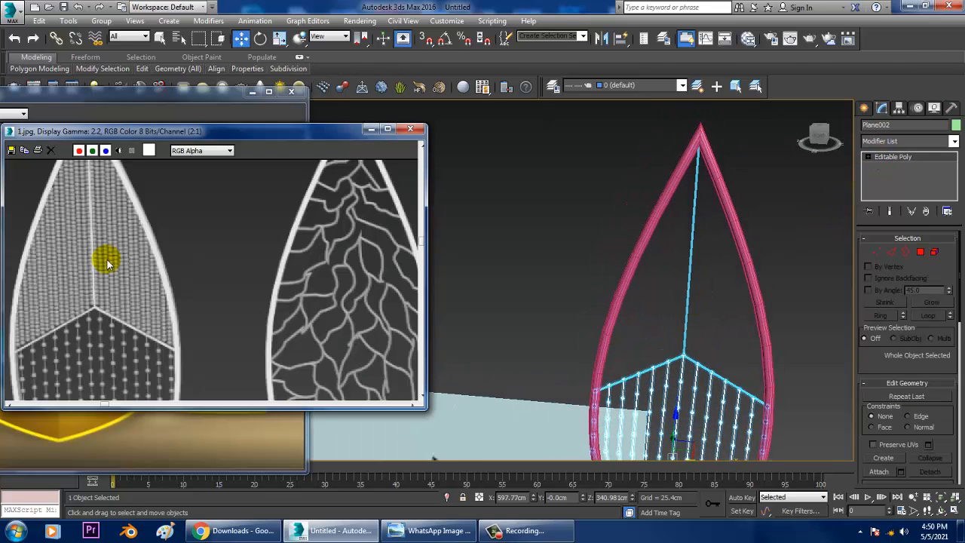
{"action": "middle_click_drag", "start_coordinate": [645, 257], "coordinate": [681, 233], "text": "alt"}
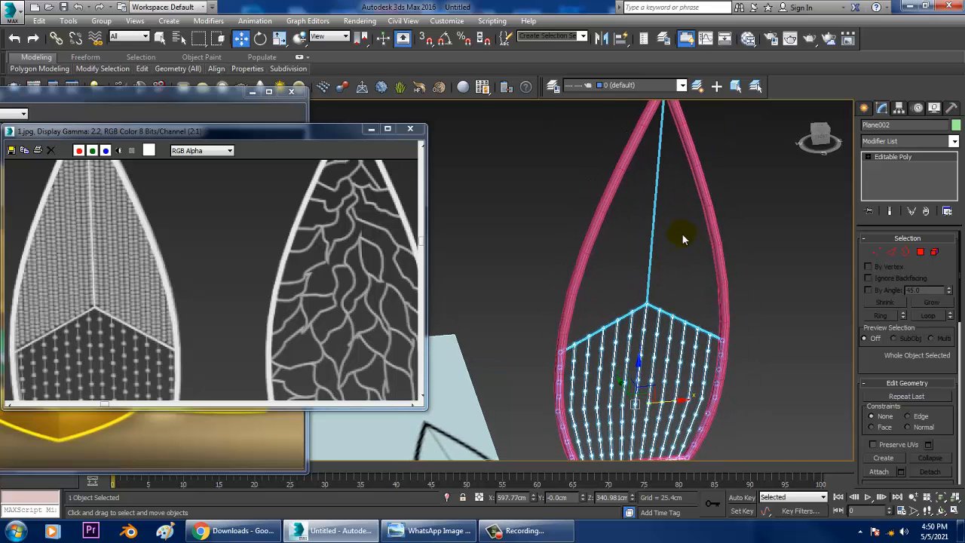
{"action": "left_click", "coordinate": [898, 157]}
{"action": "middle_click_drag", "start_coordinate": [745, 250], "coordinate": [716, 287]}
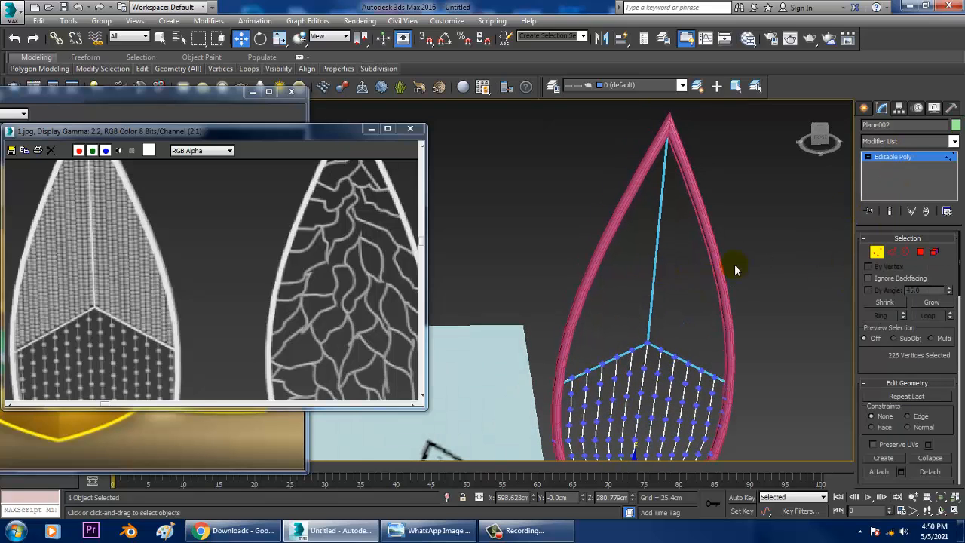
{"action": "left_click", "coordinate": [916, 156]}
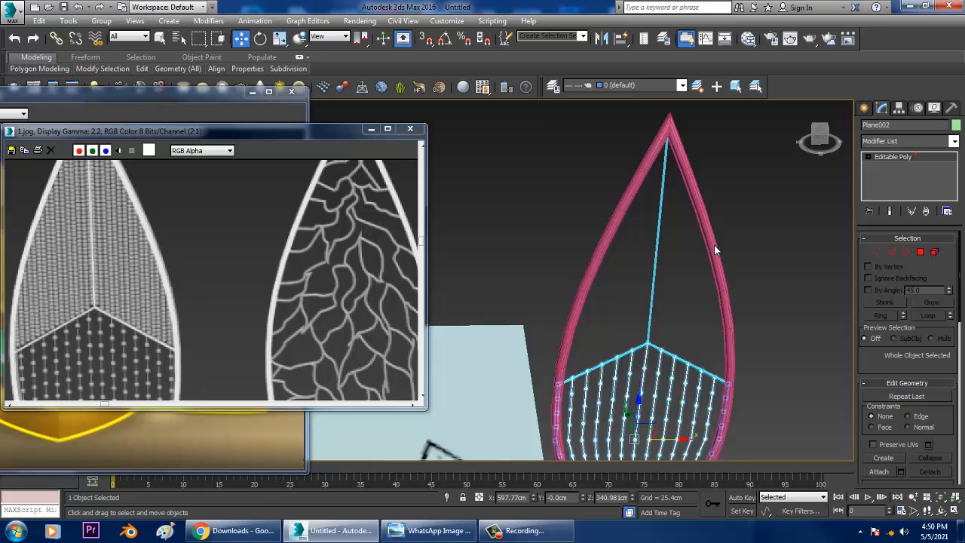
- Convert the Y-shaped divider line above the net to an Editable Poly
{"action": "left_click", "coordinate": [655, 269]}
{"action": "right_click", "coordinate": [655, 263]}
{"action": "mouse_move", "coordinate": [697, 383]}
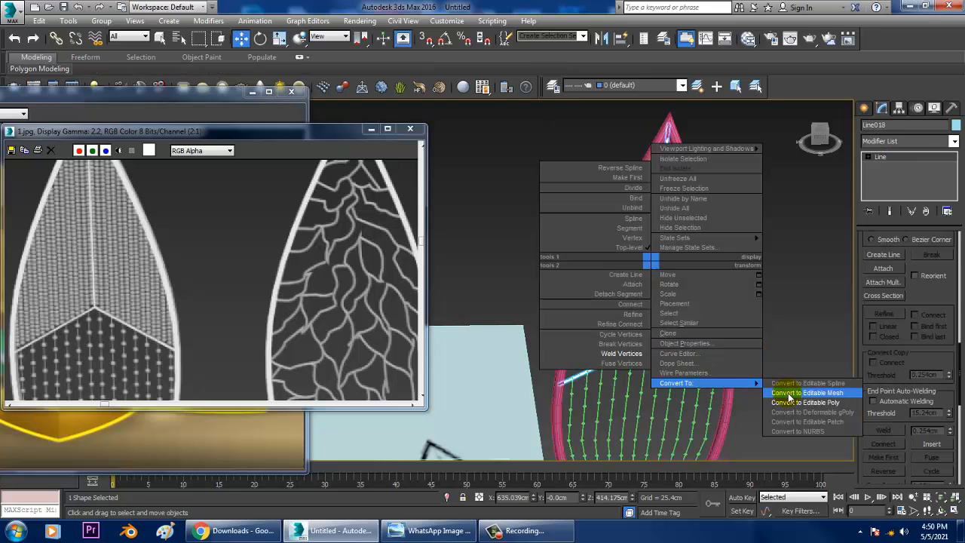
{"action": "left_click", "coordinate": [793, 402]}
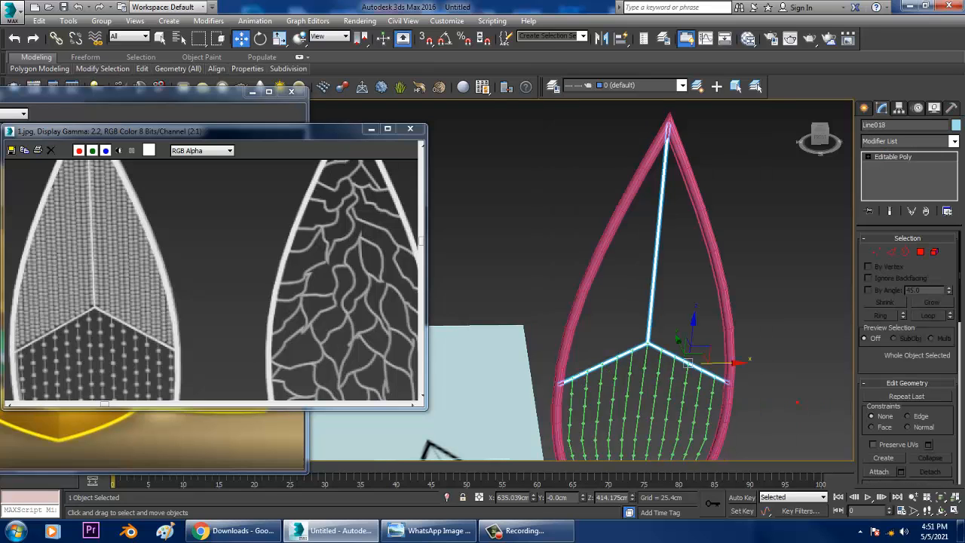
- Connect the lengthwise edges of all three arms of the Y-shaped divider to add cross segments, and leave edge editing
{"action": "left_click", "coordinate": [890, 254]}
{"action": "left_click", "coordinate": [654, 272]}
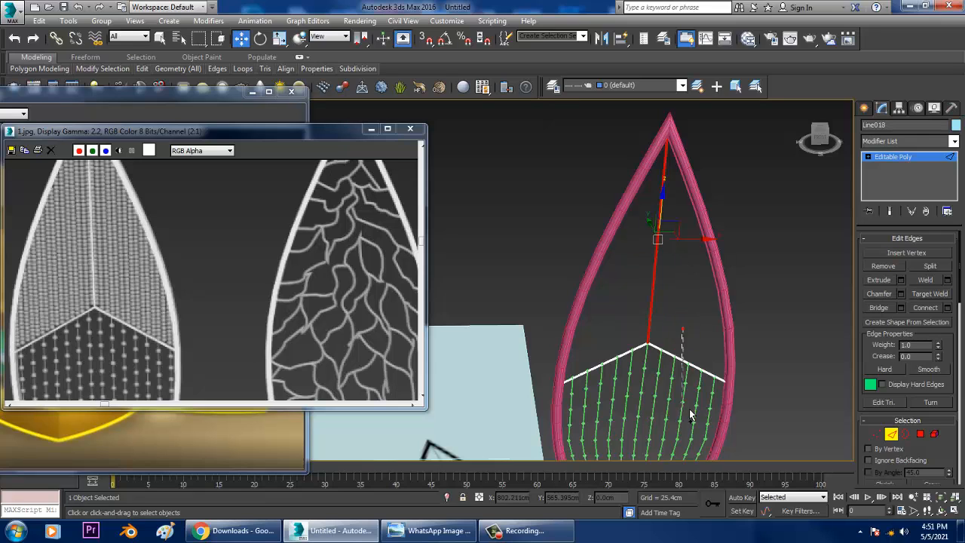
{"action": "left_click", "coordinate": [688, 363], "text": "ctrl"}
{"action": "left_click", "coordinate": [607, 361], "text": "ctrl"}
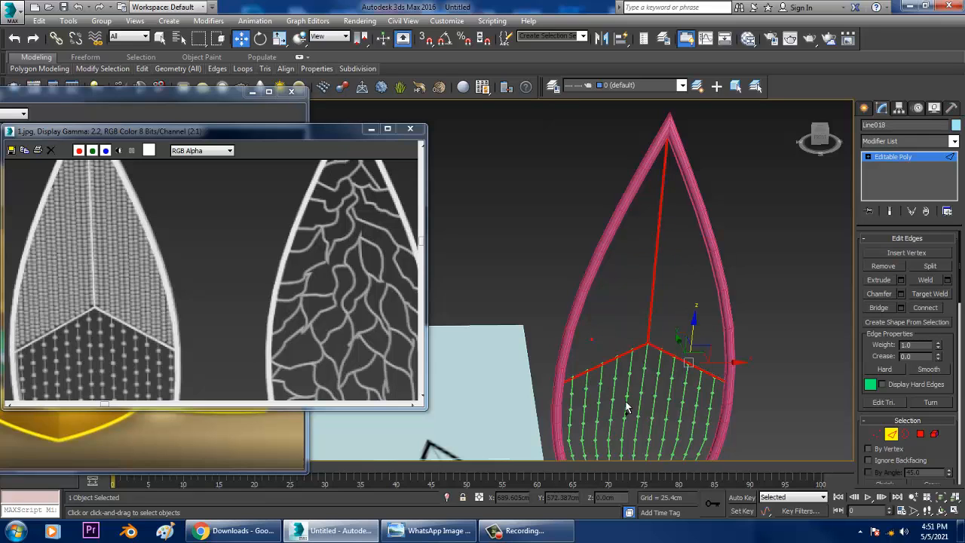
{"action": "left_click", "coordinate": [948, 307]}
{"action": "left_click_drag", "start_coordinate": [476, 290], "coordinate": [480, 273]}
{"action": "left_click", "coordinate": [473, 339]}
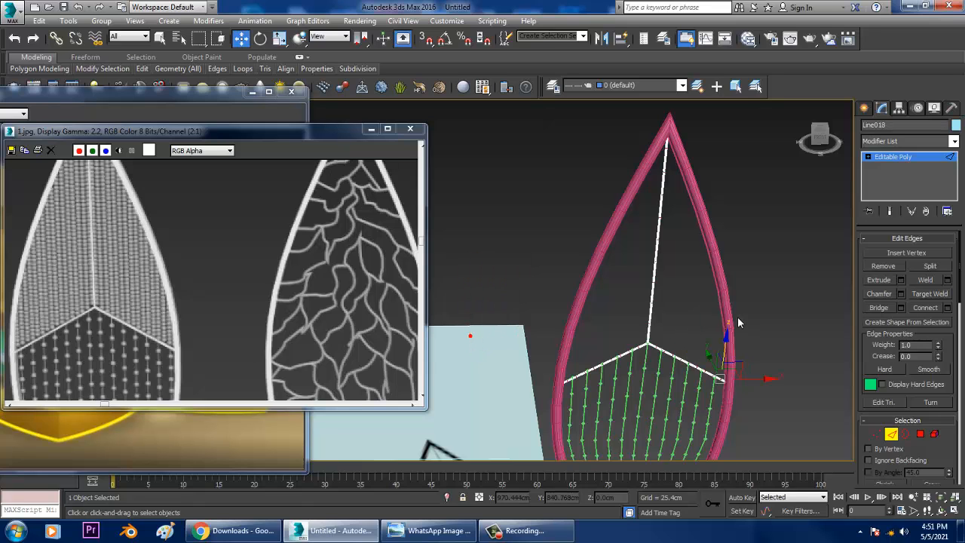
{"action": "left_click", "coordinate": [893, 156]}
- Apply one Bend modifier to the leaf frame, net and divider together, with Direction 90 and Angle 50
{"action": "middle_click_drag", "start_coordinate": [842, 209], "coordinate": [747, 208], "text": "alt"}
{"action": "scroll", "coordinate": [770, 235], "scroll_direction": "down", "scroll_amount": 5}
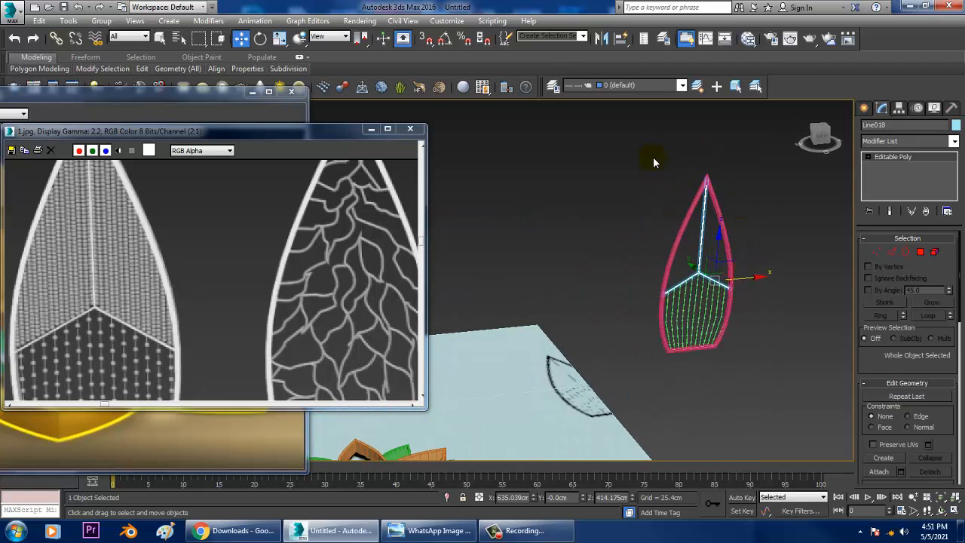
{"action": "left_click_drag", "start_coordinate": [769, 367], "coordinate": [770, 368]}
{"action": "middle_click_drag", "start_coordinate": [770, 367], "coordinate": [753, 318], "text": "alt"}
{"action": "scroll", "coordinate": [777, 309], "scroll_direction": "up", "scroll_amount": 3}
{"action": "left_click", "coordinate": [890, 141]}
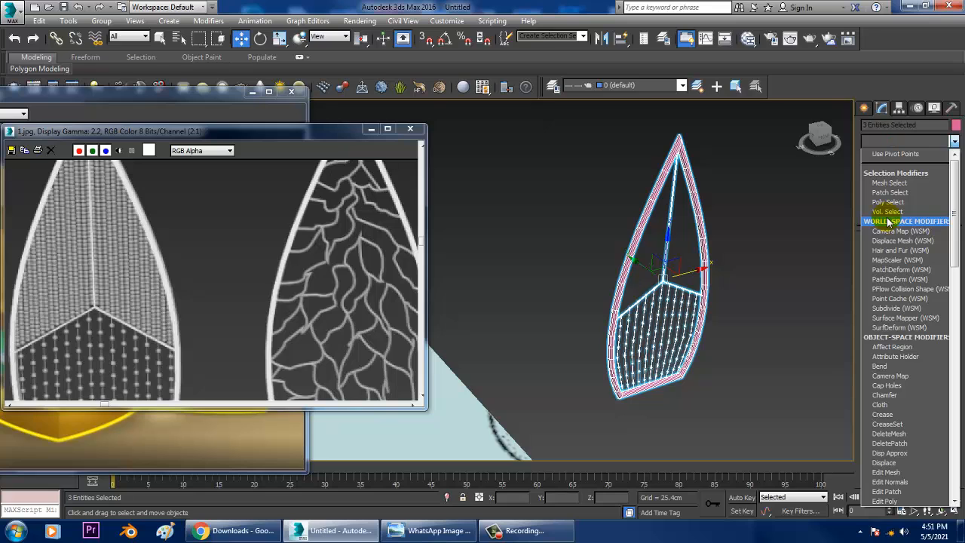
{"action": "scroll", "coordinate": [888, 219], "scroll_direction": "down", "scroll_amount": 7}
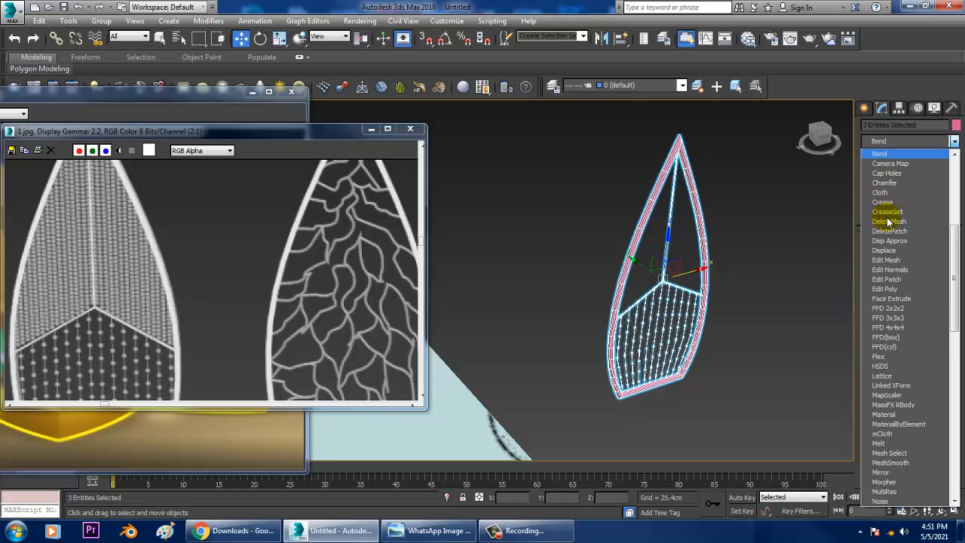
{"action": "left_click", "coordinate": [888, 159]}
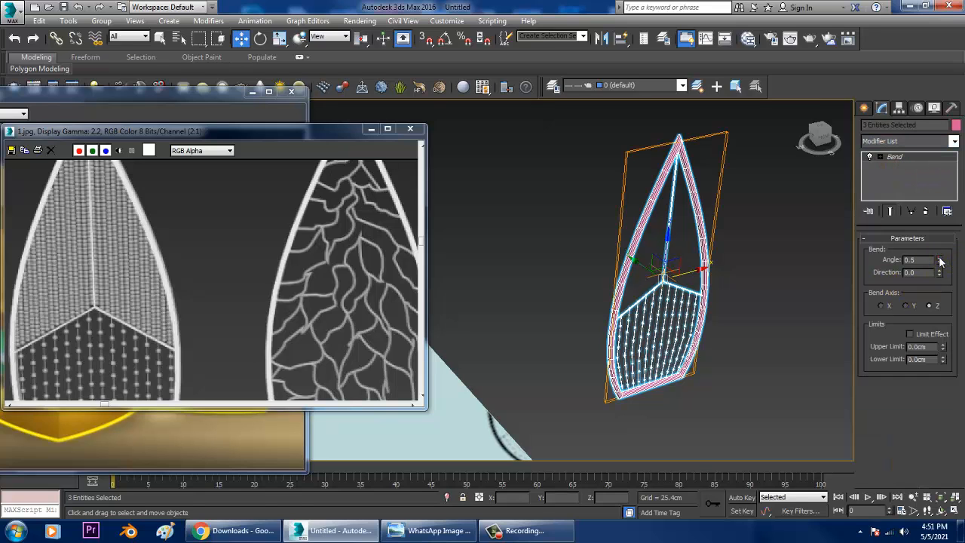
{"action": "mouse_move", "coordinate": [940, 261]}
{"action": "left_mouse_down"}
{"action": "mouse_move", "coordinate": [941, 209]}
{"action": "mouse_move", "coordinate": [941, 269]}
{"action": "mouse_move", "coordinate": [931, 277]}
{"action": "left_mouse_up"}
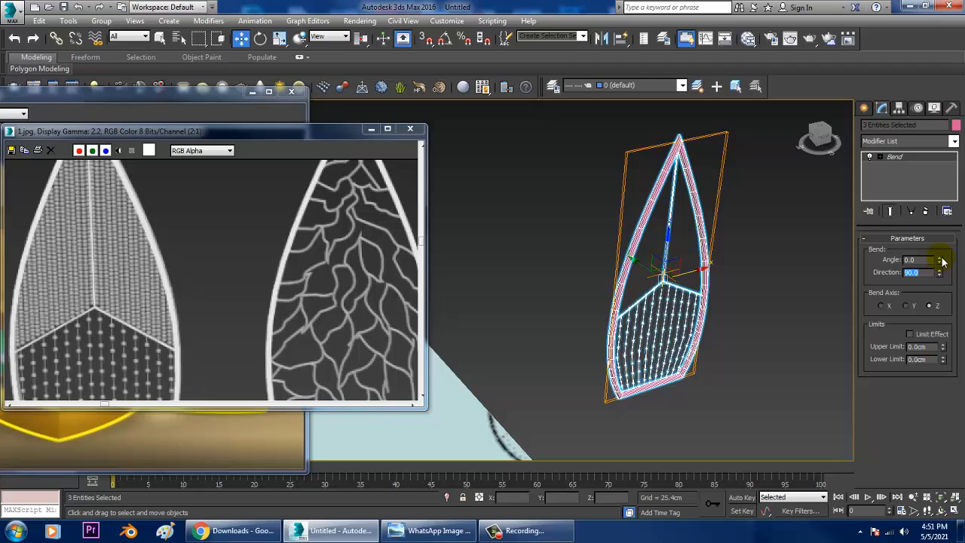
{"action": "left_click_drag", "start_coordinate": [942, 261], "coordinate": [900, 230]}
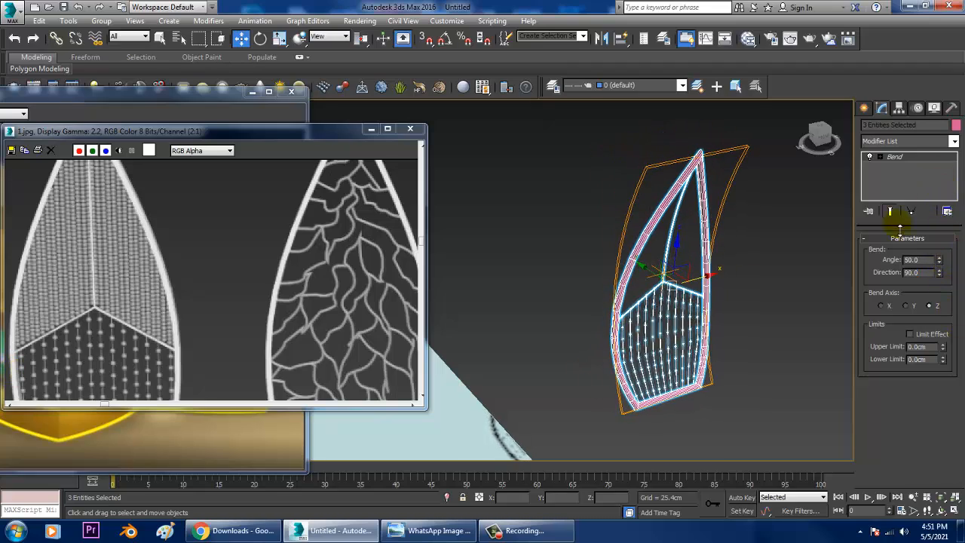
- Tilt the bent leaf panel to follow the lean of the lotus petals in the reference image, and check it from the top
{"action": "middle_click_drag", "start_coordinate": [633, 317], "coordinate": [646, 267], "text": "alt"}
{"action": "left_click", "coordinate": [139, 459]}
{"action": "key", "text": "e"}
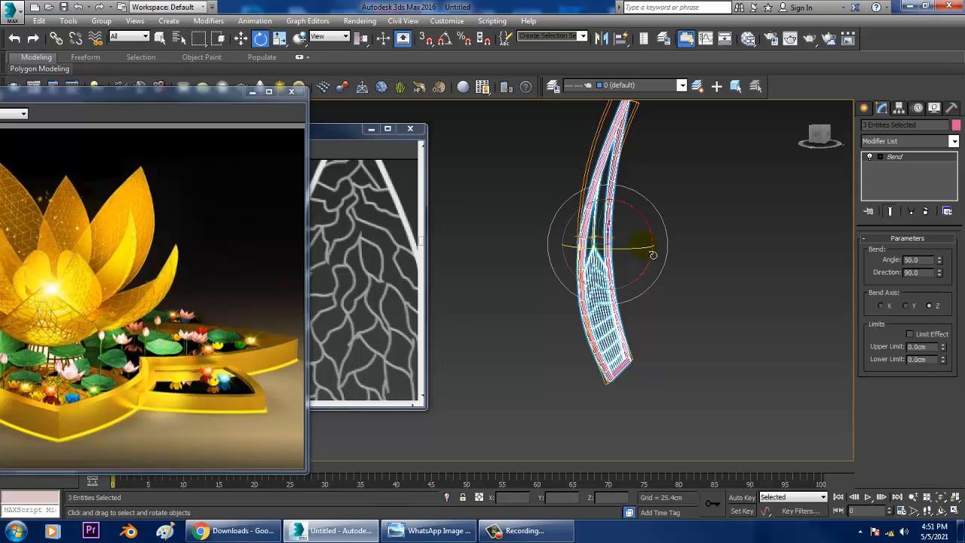
{"action": "left_click_drag", "start_coordinate": [659, 235], "coordinate": [625, 273]}
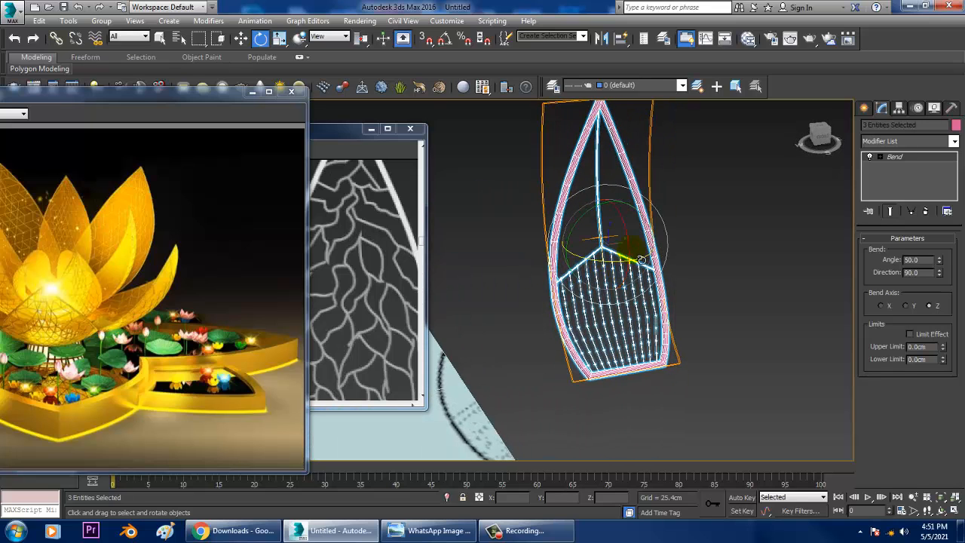
{"action": "middle_click_drag", "start_coordinate": [708, 252], "coordinate": [716, 241], "text": "alt"}
{"action": "key", "text": "alt+w"}
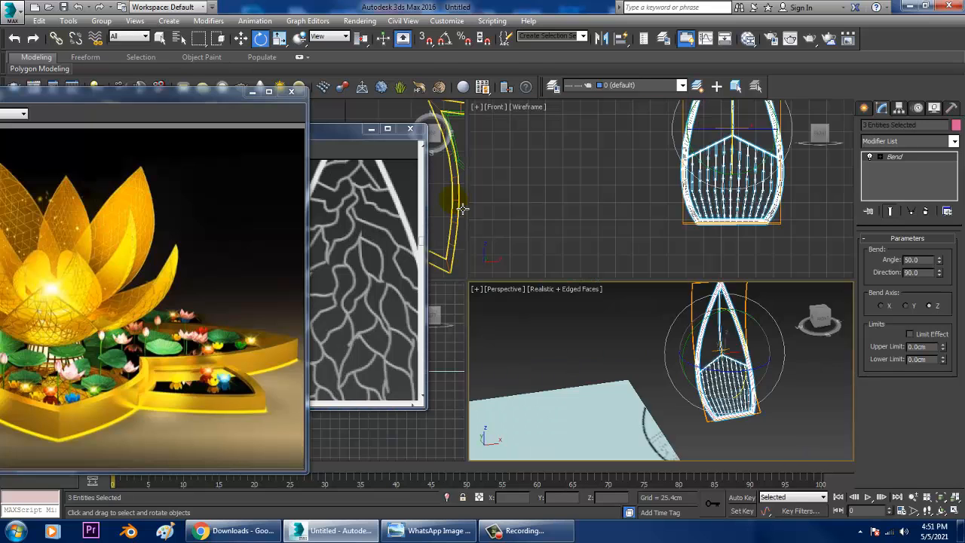
{"action": "right_click", "coordinate": [458, 202]}
{"action": "key", "text": "alt+w"}
{"action": "key", "text": "z"}
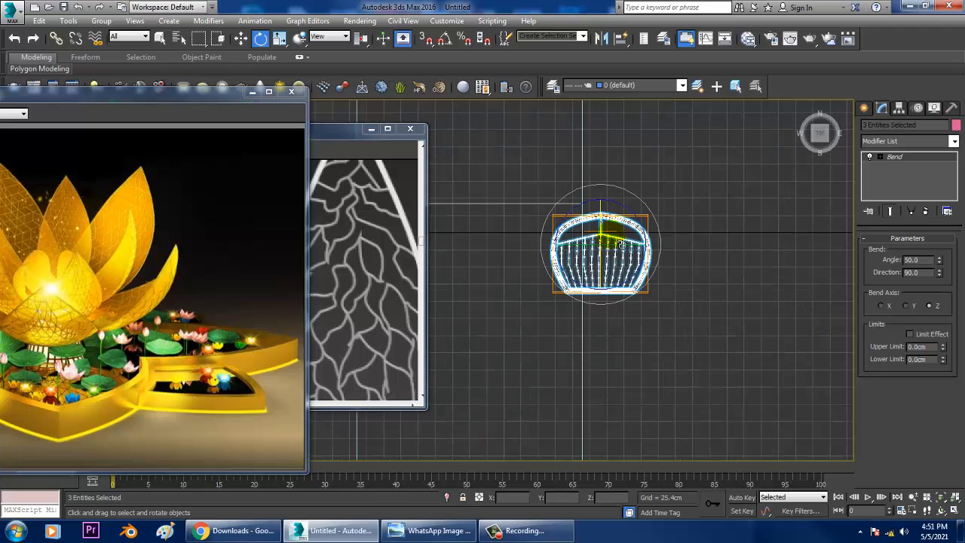
{"action": "key", "text": "w"}
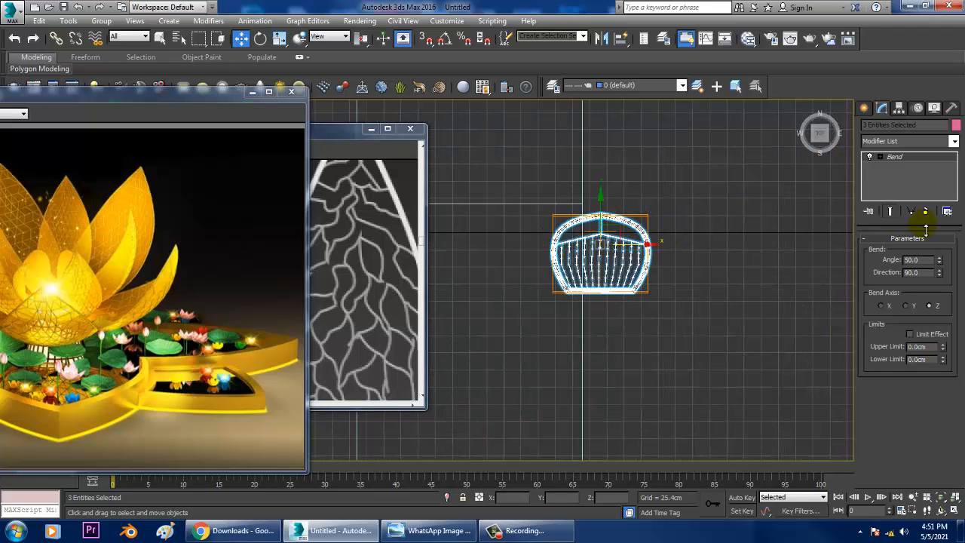
- Tilt the leaf panel farther in the perspective view, set its Bend angle to 72, and readjust the tilt
{"action": "key", "text": "alt+w"}
{"action": "right_click", "coordinate": [779, 346]}
{"action": "key", "text": "alt+w"}
{"action": "middle_click_drag", "start_coordinate": [751, 336], "coordinate": [784, 310], "text": "alt"}
{"action": "key", "text": "e"}
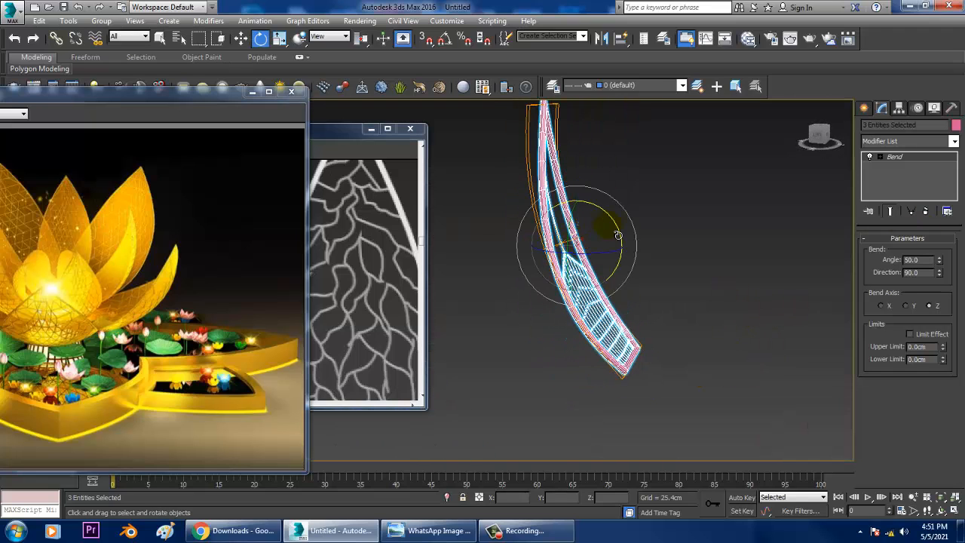
{"action": "left_click_drag", "start_coordinate": [626, 239], "coordinate": [634, 260]}
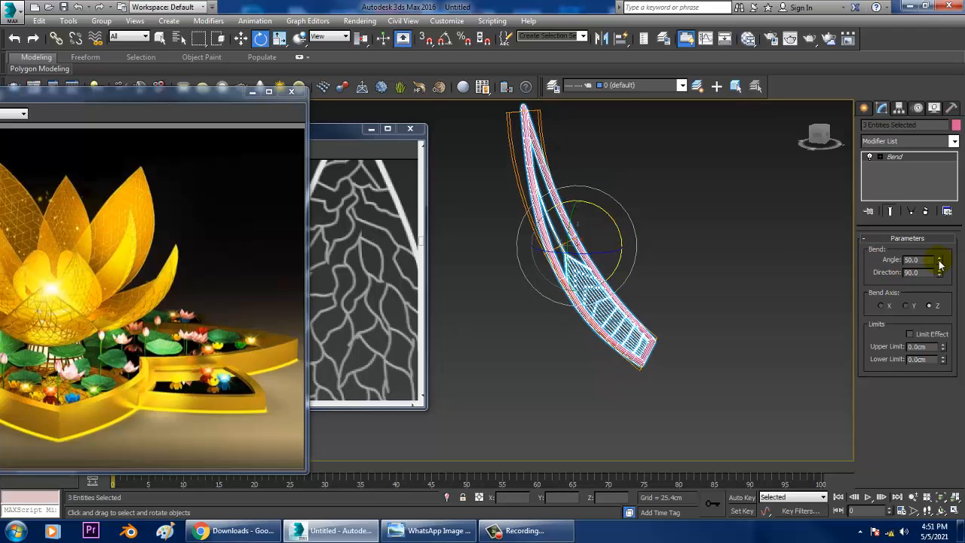
{"action": "left_click_drag", "start_coordinate": [941, 261], "coordinate": [961, 239]}
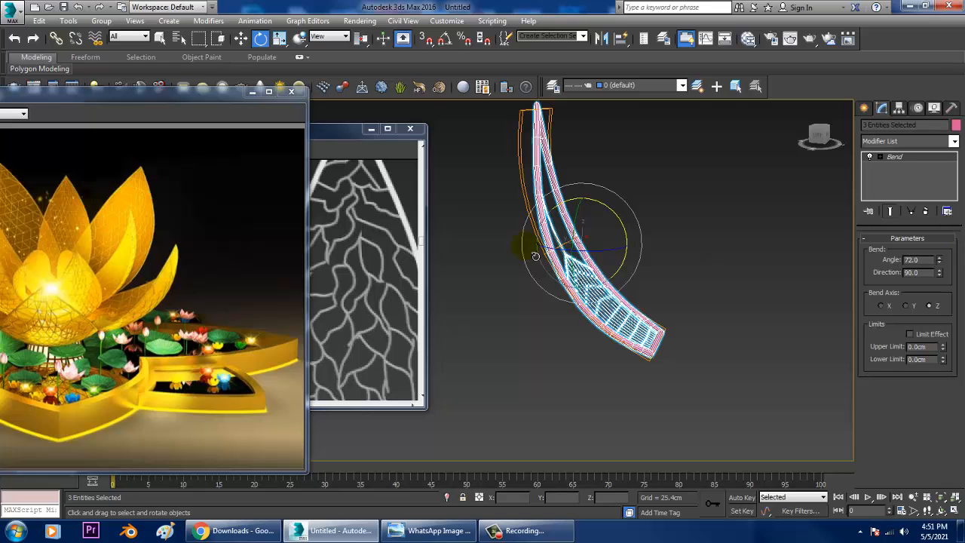
{"action": "mouse_move", "coordinate": [629, 224]}
{"action": "left_mouse_down"}
{"action": "mouse_move", "coordinate": [625, 216]}
{"action": "mouse_move", "coordinate": [628, 226]}
{"action": "left_mouse_up"}
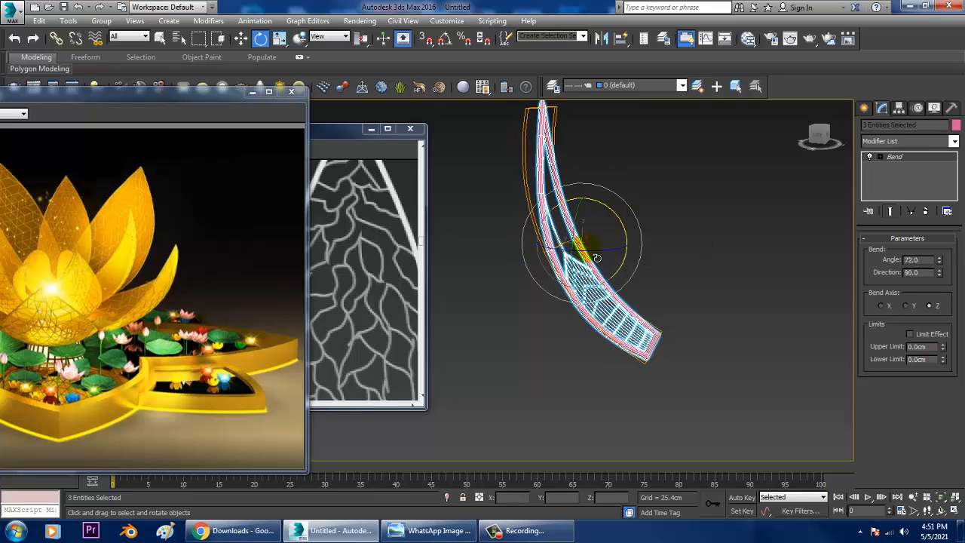
- Try to duplicate the bent leaf panel in the top view
{"action": "key", "text": "alt+w"}
{"action": "right_click", "coordinate": [460, 242]}
{"action": "key", "text": "alt+w"}
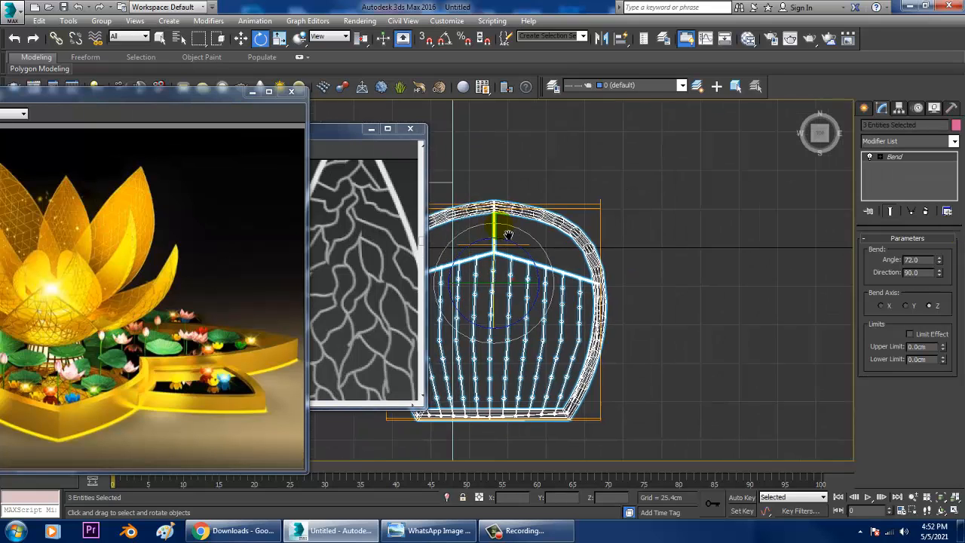
{"action": "key", "text": "z"}
{"action": "key", "text": "w"}
{"action": "right_click", "coordinate": [600, 195]}
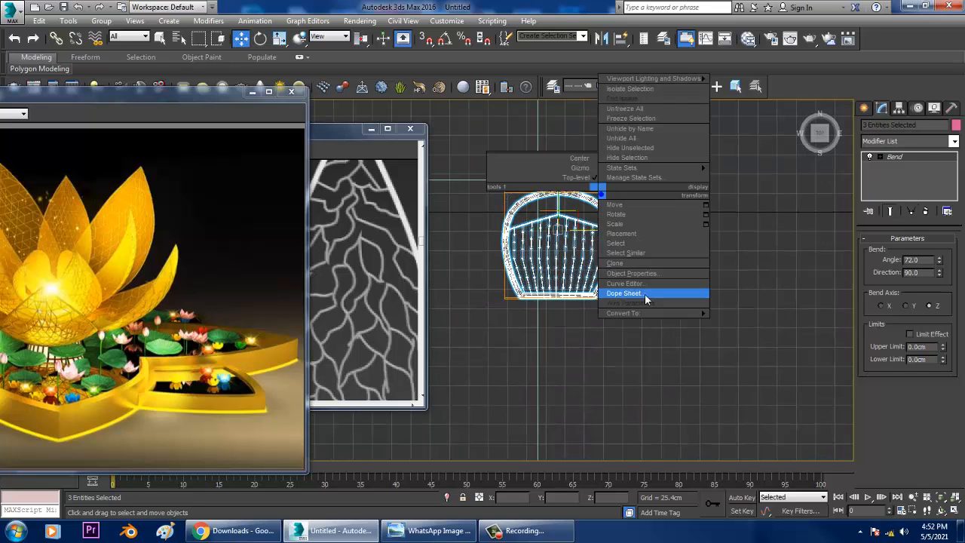
{"action": "mouse_move", "coordinate": [668, 312]}
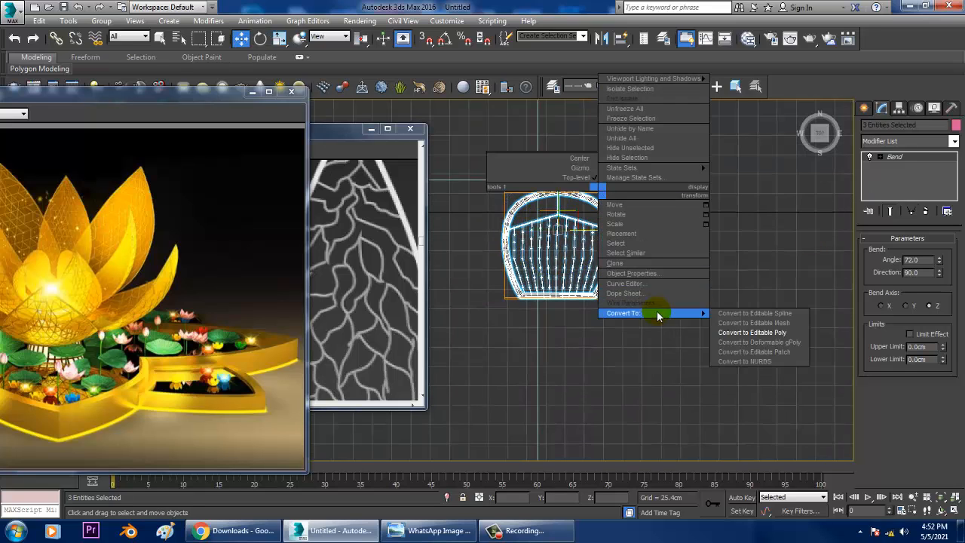
{"action": "left_click", "coordinate": [775, 334]}
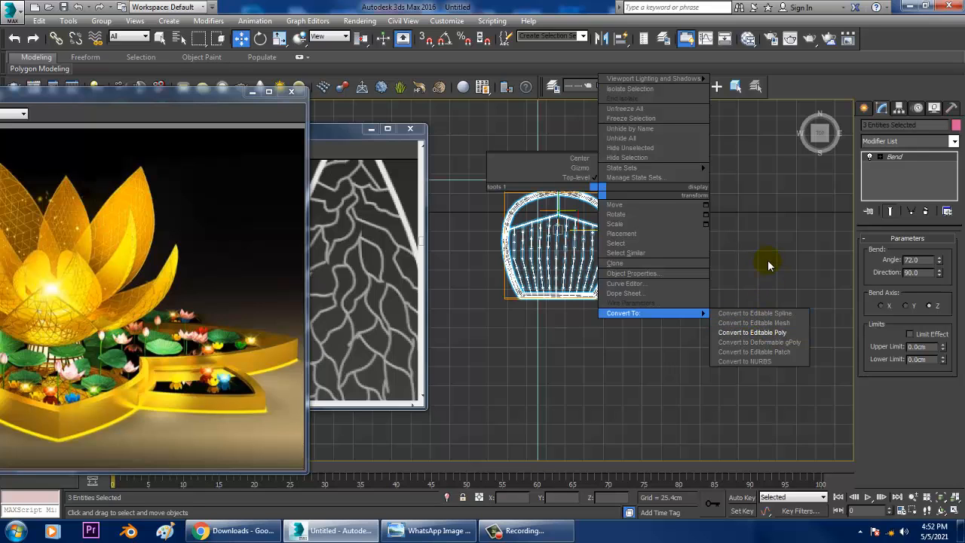
{"action": "left_click", "coordinate": [767, 262]}
{"action": "mouse_move", "coordinate": [608, 240]}
{"action": "left_mouse_down", "text": "shift"}
{"action": "mouse_move", "coordinate": [909, 240]}
{"action": "mouse_move", "coordinate": [618, 240]}
{"action": "left_mouse_up", "text": "shift"}
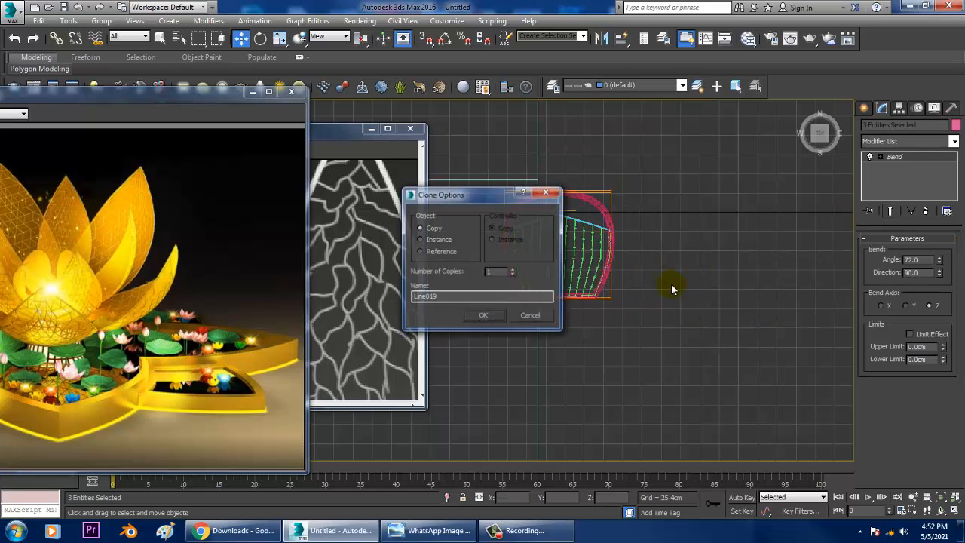
{"action": "left_click", "coordinate": [480, 315]}
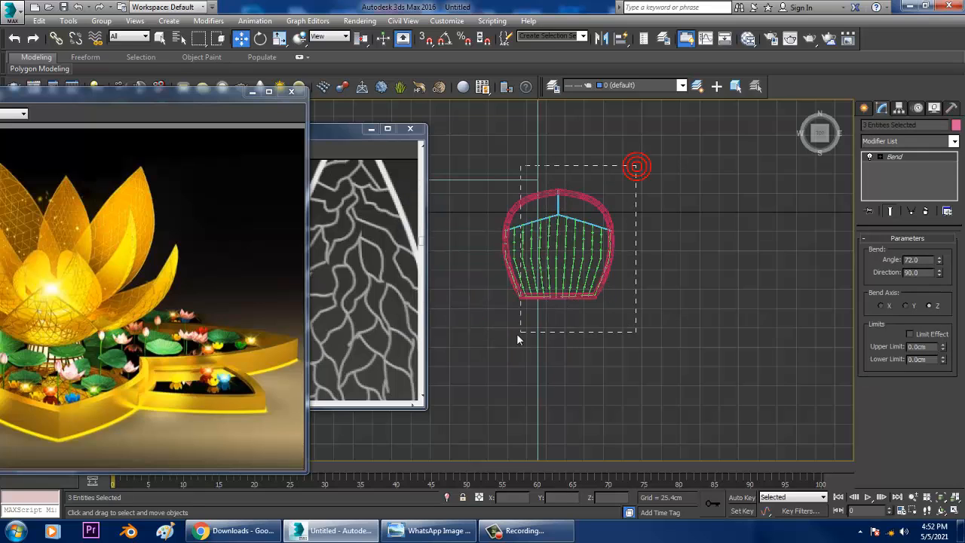
- Convert the leaf frame, net and divider together to Editable Poly, collapsing their Bend modifier
{"action": "left_click_drag", "start_coordinate": [517, 339], "coordinate": [517, 339]}
{"action": "left_click_drag", "start_coordinate": [457, 106], "coordinate": [457, 107], "text": "alt"}
{"action": "right_click", "coordinate": [595, 197]}
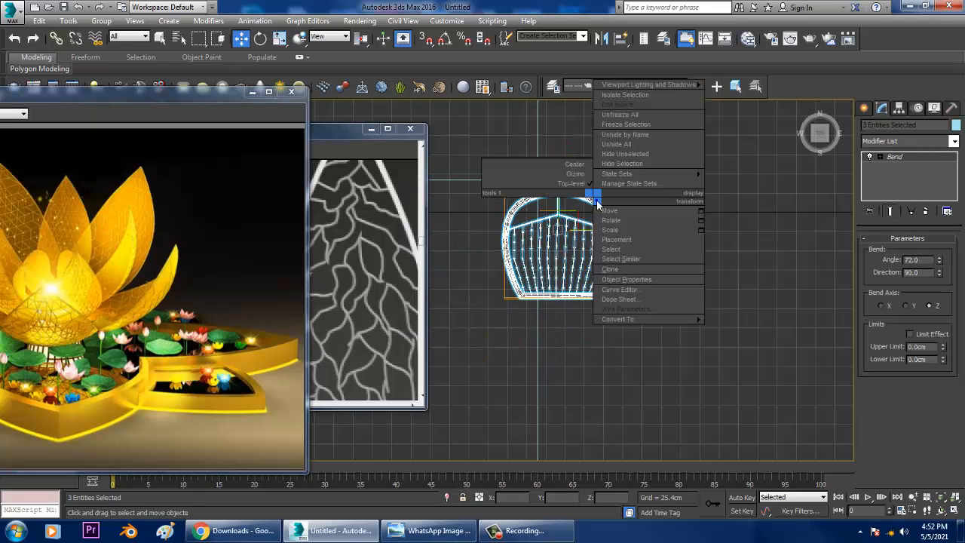
{"action": "mouse_move", "coordinate": [656, 318]}
{"action": "left_click", "coordinate": [748, 330]}
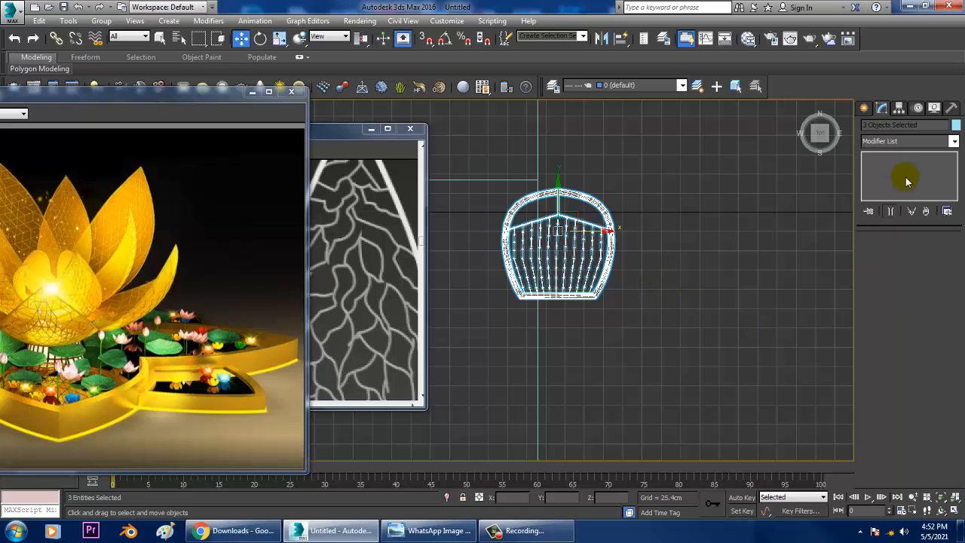
- Combine the leaf frame, net and divider into one group under the default name
{"action": "left_click", "coordinate": [898, 109]}
{"action": "left_click", "coordinate": [921, 190]}
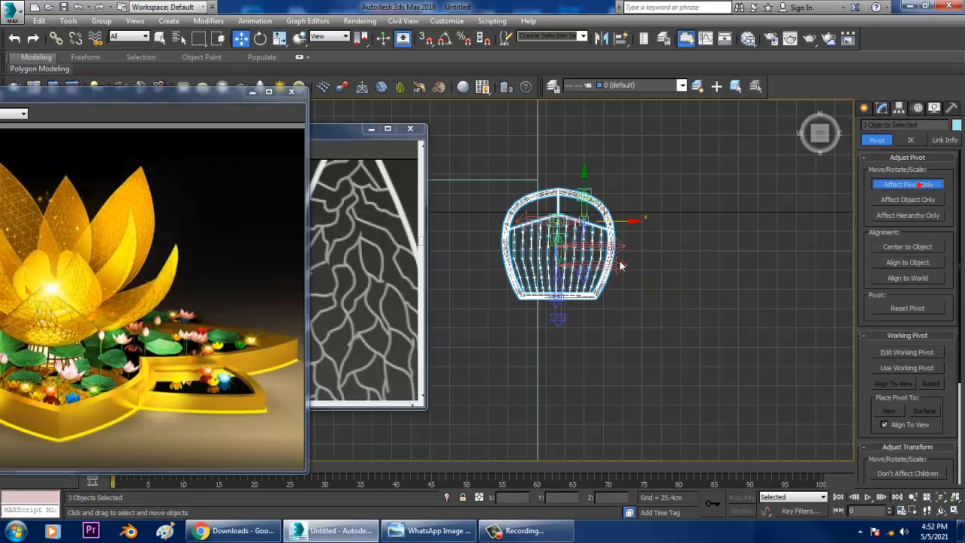
{"action": "left_click", "coordinate": [920, 185]}
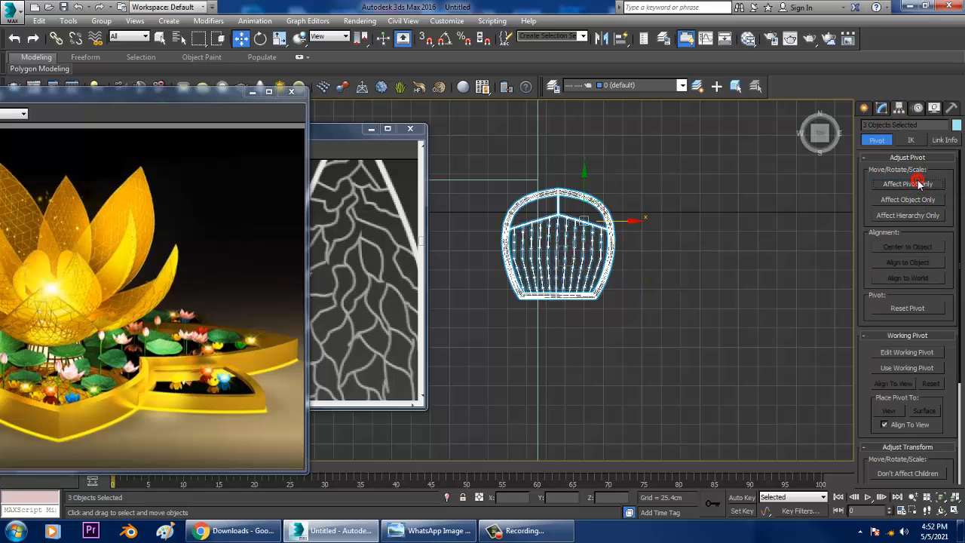
{"action": "left_click", "coordinate": [101, 21]}
{"action": "left_click", "coordinate": [112, 33]}
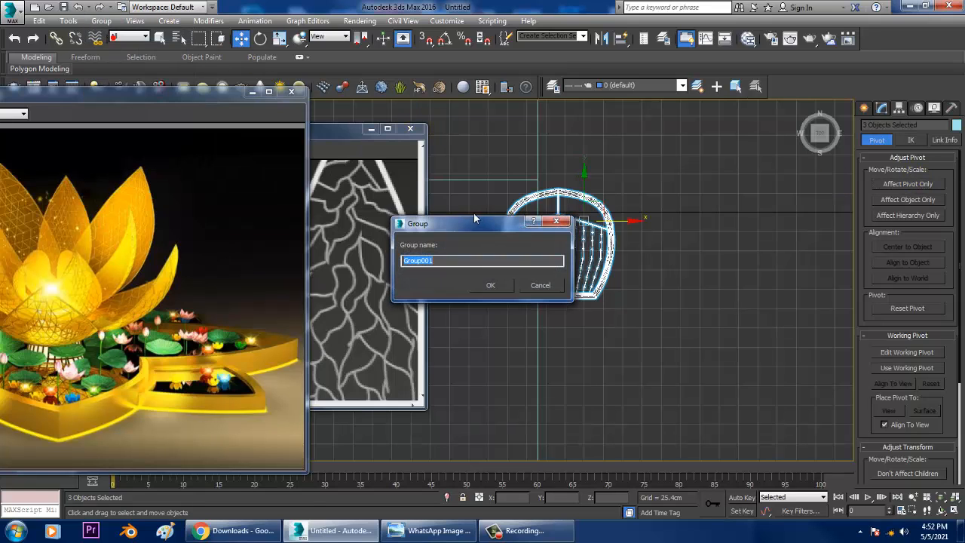
{"action": "left_click", "coordinate": [512, 286]}
- Move only the group's pivot about 174 cm along negative Y, beyond the panel's base in the top view, and leave pivot editing
{"action": "left_click", "coordinate": [902, 186]}
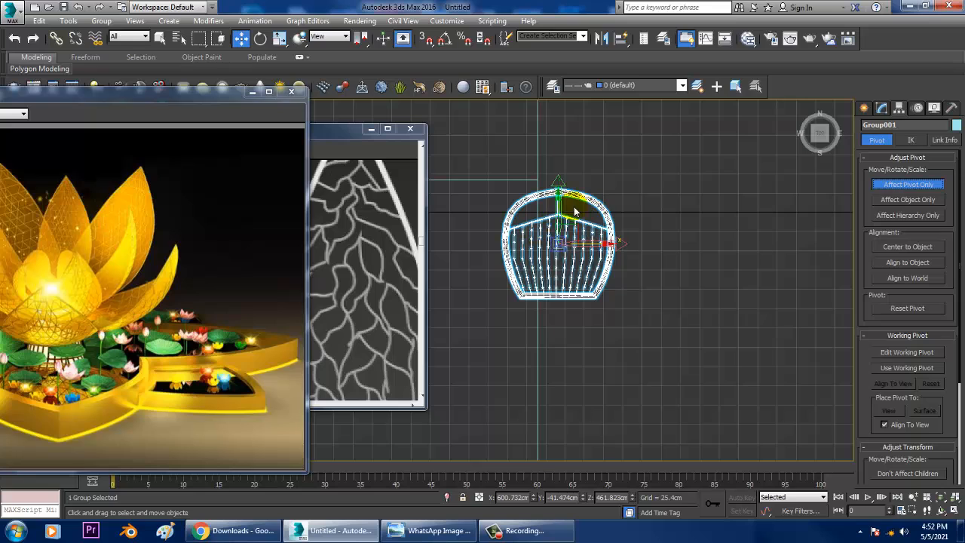
{"action": "left_click_drag", "start_coordinate": [565, 217], "coordinate": [595, 348]}
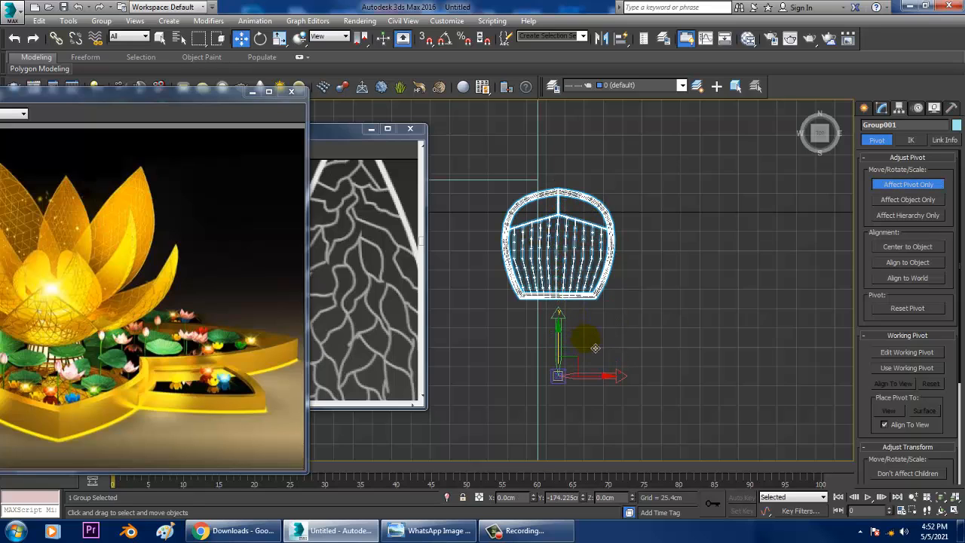
{"action": "key", "text": "e"}
{"action": "left_click", "coordinate": [909, 184]}
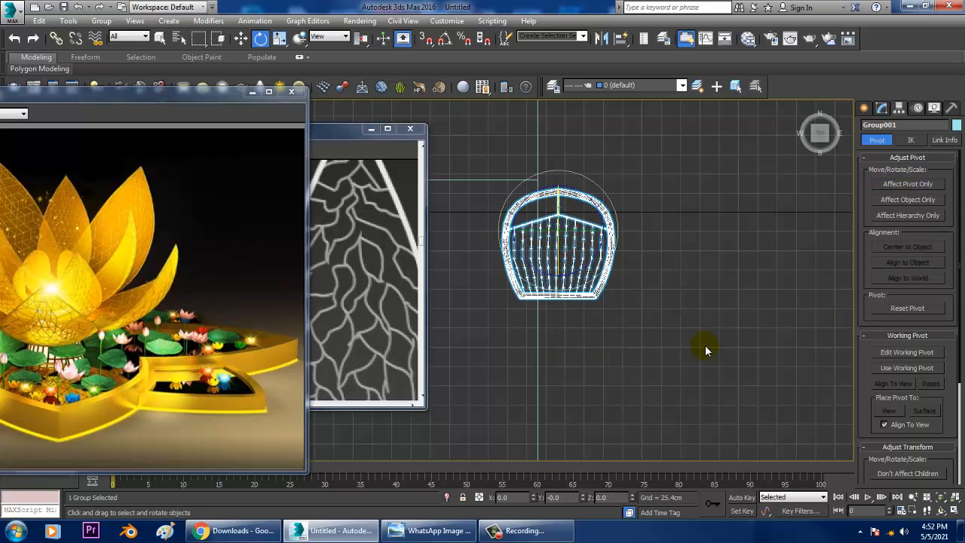
{"action": "left_click", "coordinate": [916, 185]}
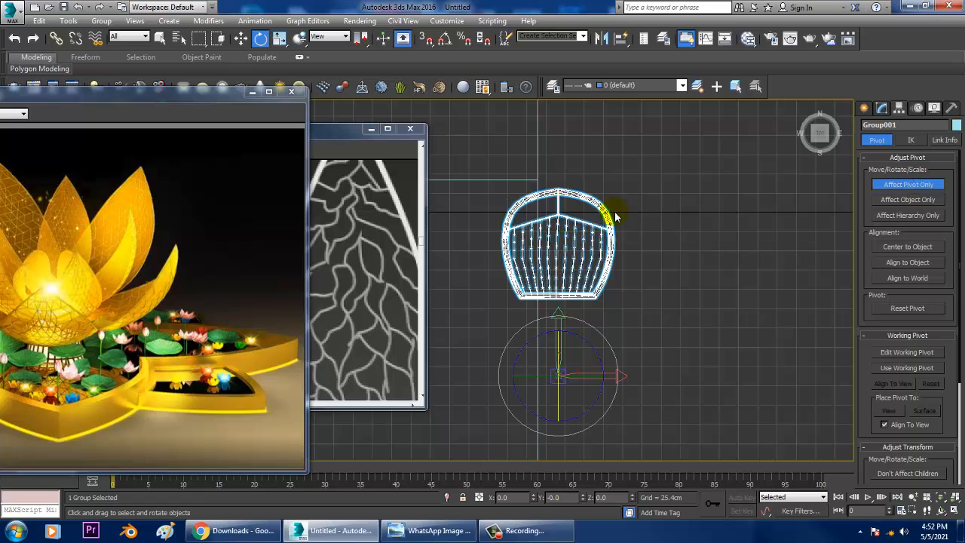
{"action": "left_click", "coordinate": [916, 185]}
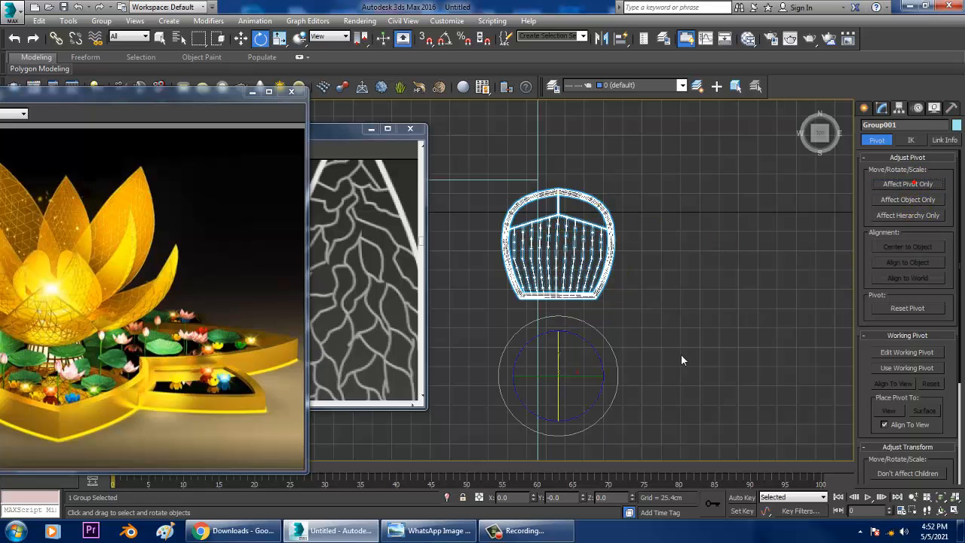
- Rotate-clone the petal group clockwise about its offset pivot by about 55 degrees, making two copies
{"action": "left_click_drag", "start_coordinate": [618, 360], "coordinate": [661, 410], "text": "shift"}
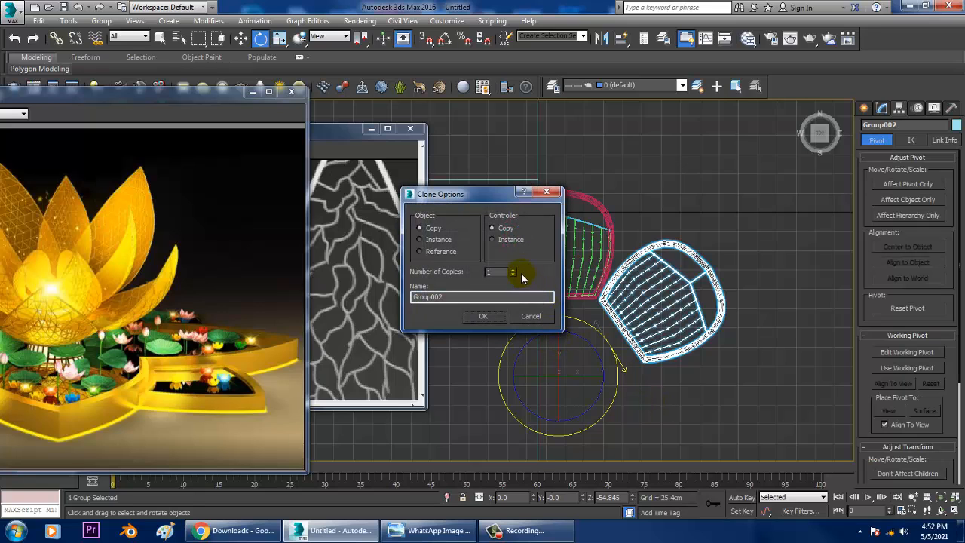
{"action": "left_click", "coordinate": [492, 318]}
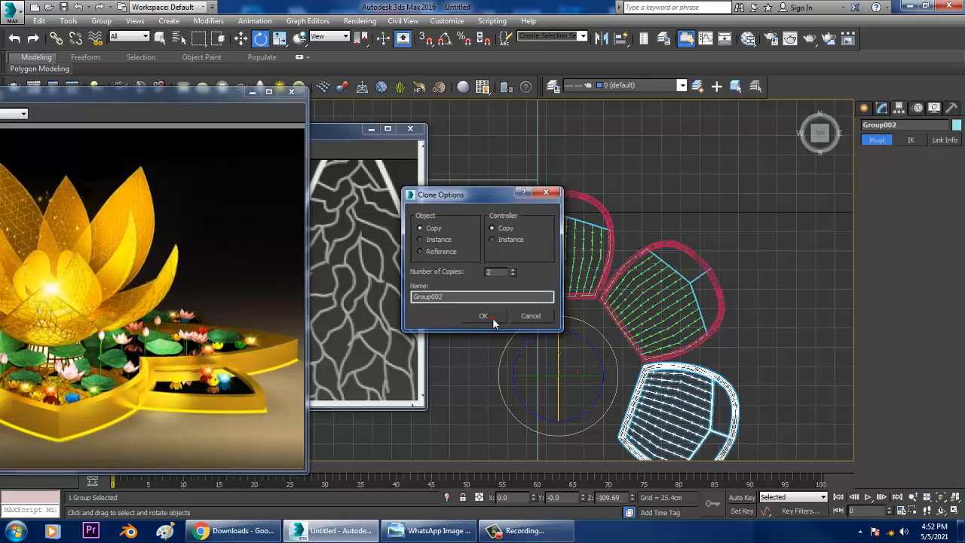
- Mirror the two rotated petal copies across the X axis as copies to fill the opposite side of the ring
{"action": "key", "text": "alt+w"}
{"action": "key", "text": "alt+w"}
{"action": "mouse_move", "coordinate": [802, 383]}
{"action": "middle_mouse_down"}
{"action": "mouse_move", "coordinate": [651, 370]}
{"action": "mouse_move", "coordinate": [459, 302]}
{"action": "middle_mouse_up"}
{"action": "key", "text": "alt+w"}
{"action": "key", "text": "alt+w"}
{"action": "key", "text": "z"}
{"action": "scroll", "coordinate": [500, 216], "scroll_direction": "down", "scroll_amount": 6}
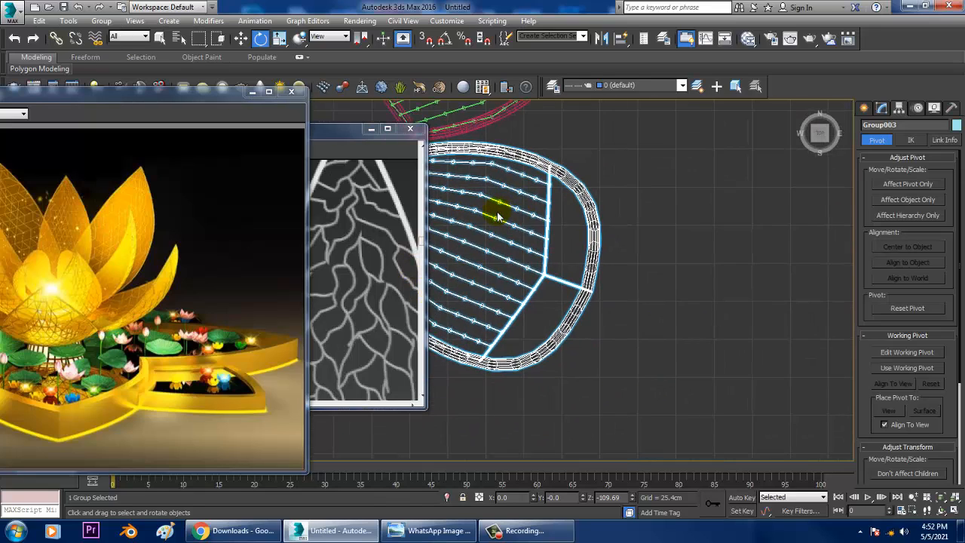
{"action": "middle_click_drag", "start_coordinate": [509, 223], "coordinate": [680, 333]}
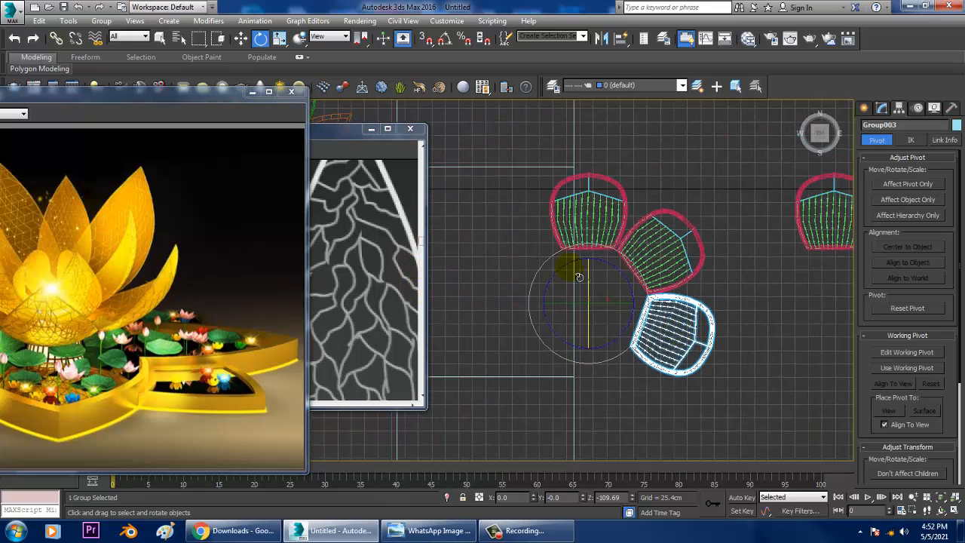
{"action": "left_click_drag", "start_coordinate": [742, 274], "coordinate": [712, 287]}
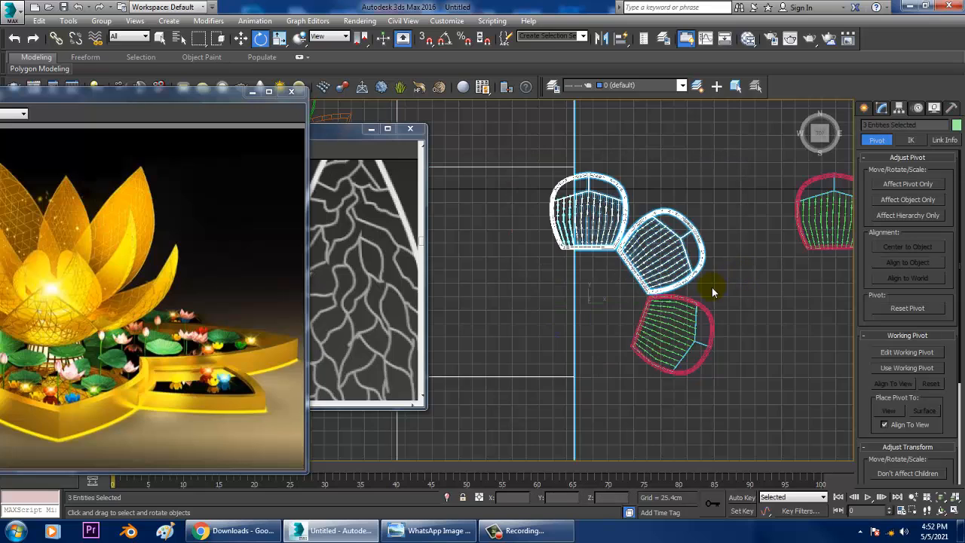
{"action": "middle_click_drag", "start_coordinate": [712, 287], "coordinate": [728, 305]}
{"action": "left_click_drag", "start_coordinate": [549, 116], "coordinate": [551, 111], "text": "alt"}
{"action": "key", "text": "w"}
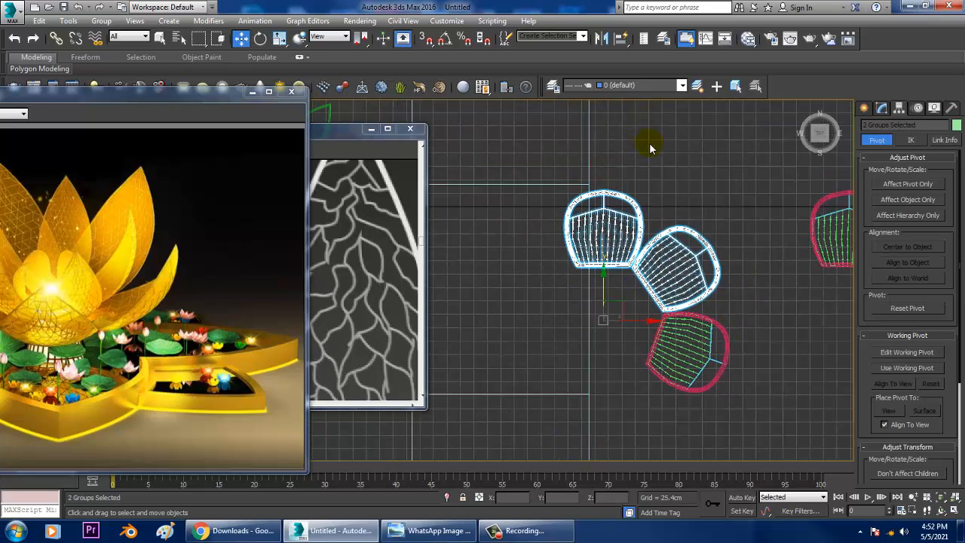
{"action": "left_click_drag", "start_coordinate": [688, 386], "coordinate": [690, 388]}
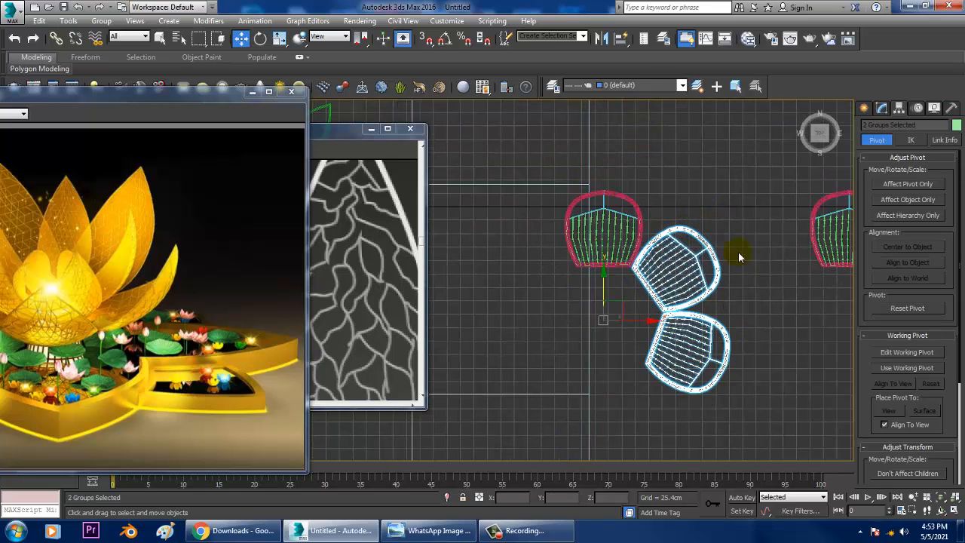
{"action": "left_click", "coordinate": [603, 40]}
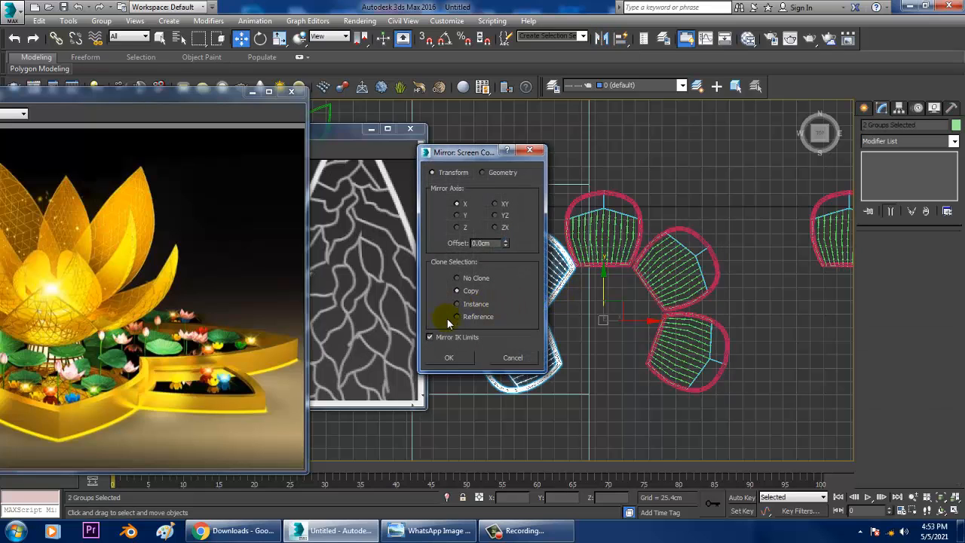
{"action": "left_click", "coordinate": [462, 361]}
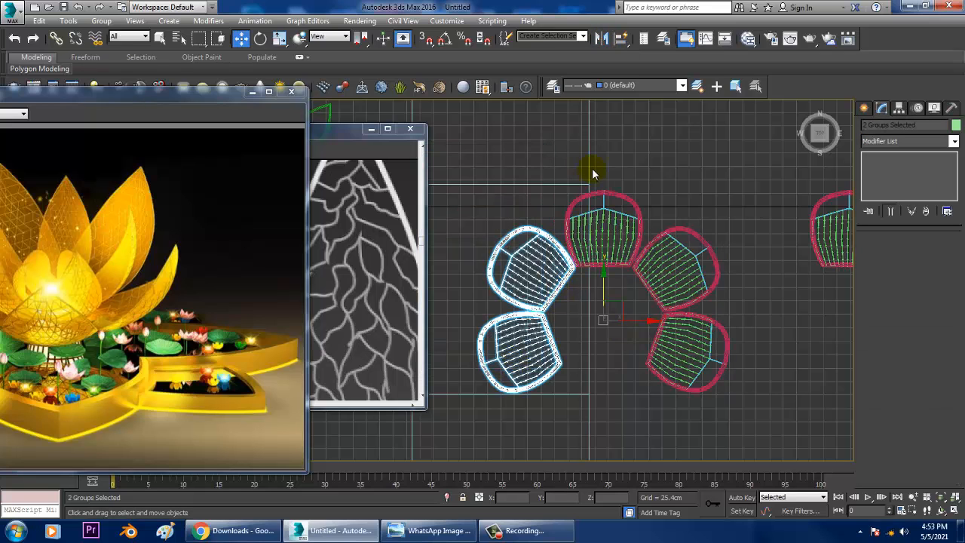
- Mirror the original petal across the Y axis as a copy, then shift the copy slightly inward along Y
{"action": "left_click", "coordinate": [625, 257]}
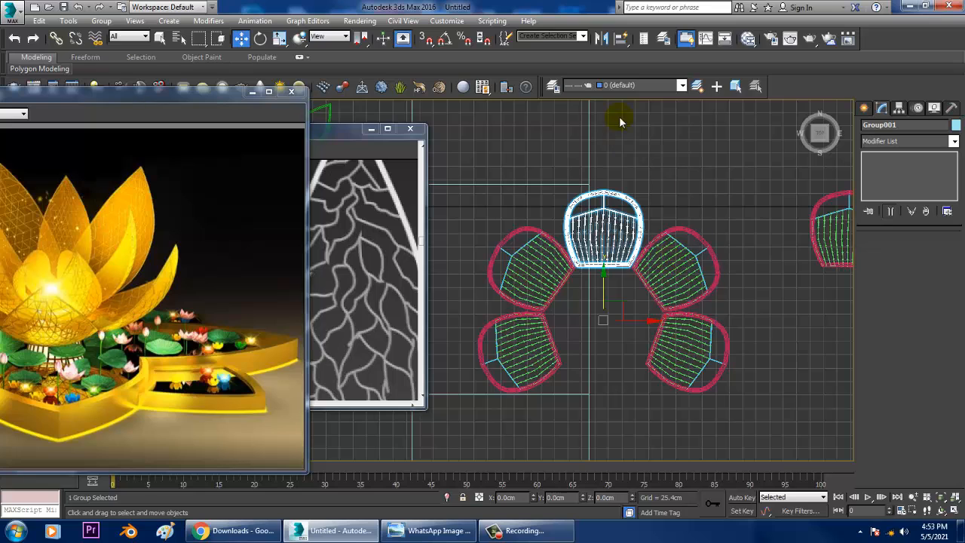
{"action": "left_click", "coordinate": [602, 39]}
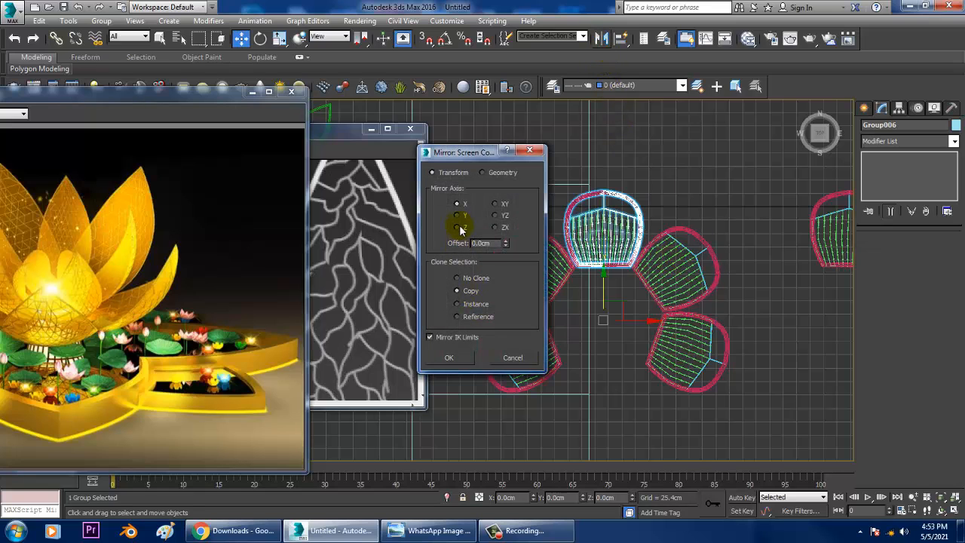
{"action": "left_click", "coordinate": [457, 215]}
{"action": "left_click", "coordinate": [448, 358]}
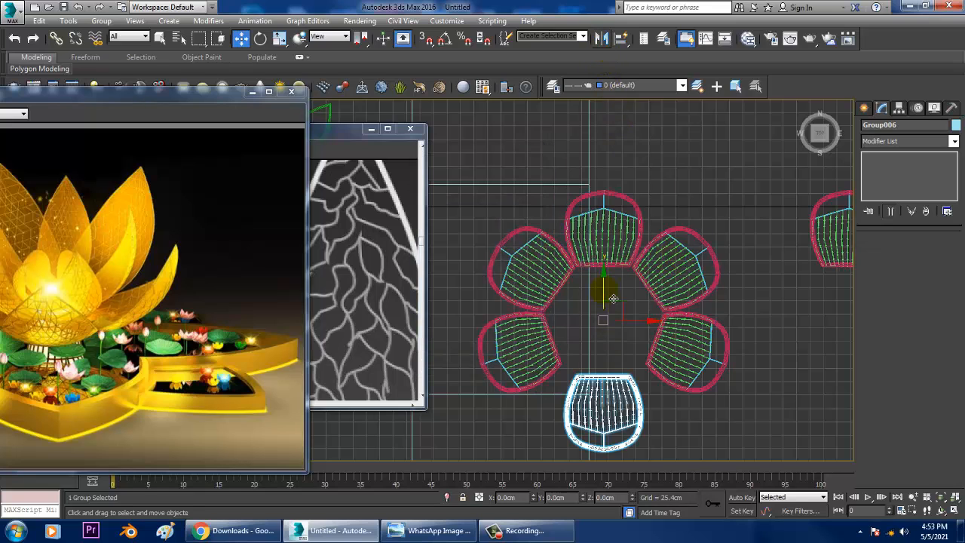
{"action": "left_click_drag", "start_coordinate": [613, 300], "coordinate": [610, 289]}
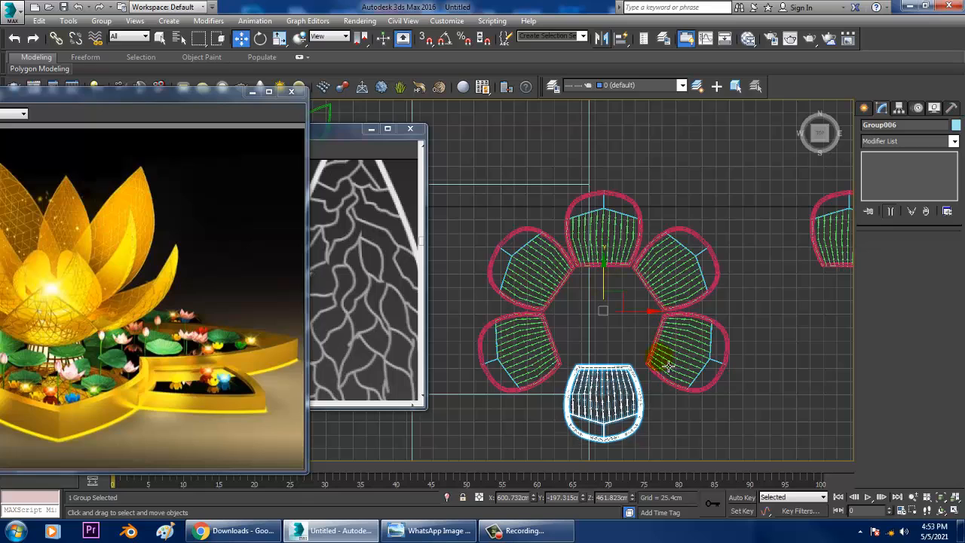
- Rotate the two right-hand petals about 6 degrees clockwise around the pivot, then turn the upper one back about 3 degrees
{"action": "left_click", "coordinate": [679, 300]}
{"action": "left_click", "coordinate": [686, 382], "text": "ctrl"}
{"action": "key", "text": "e"}
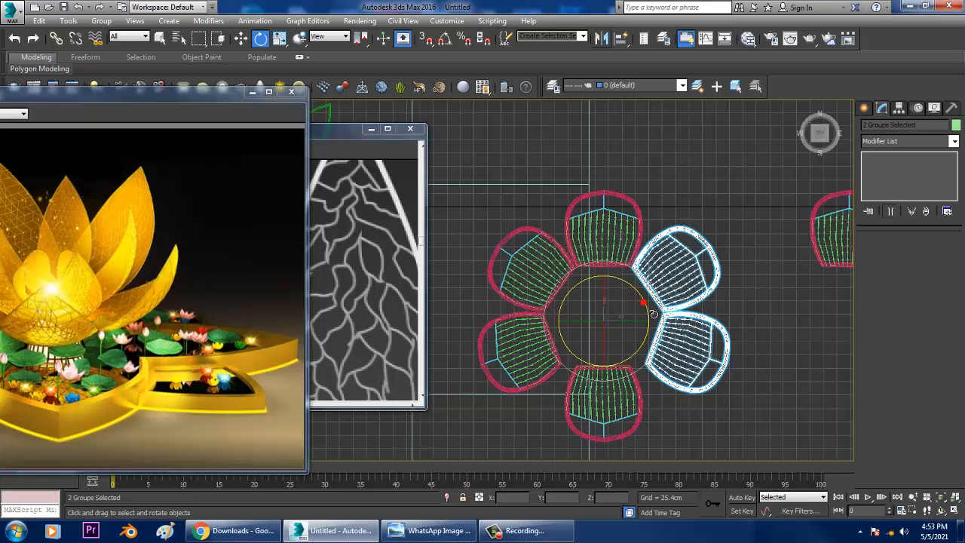
{"action": "left_click_drag", "start_coordinate": [653, 314], "coordinate": [692, 298]}
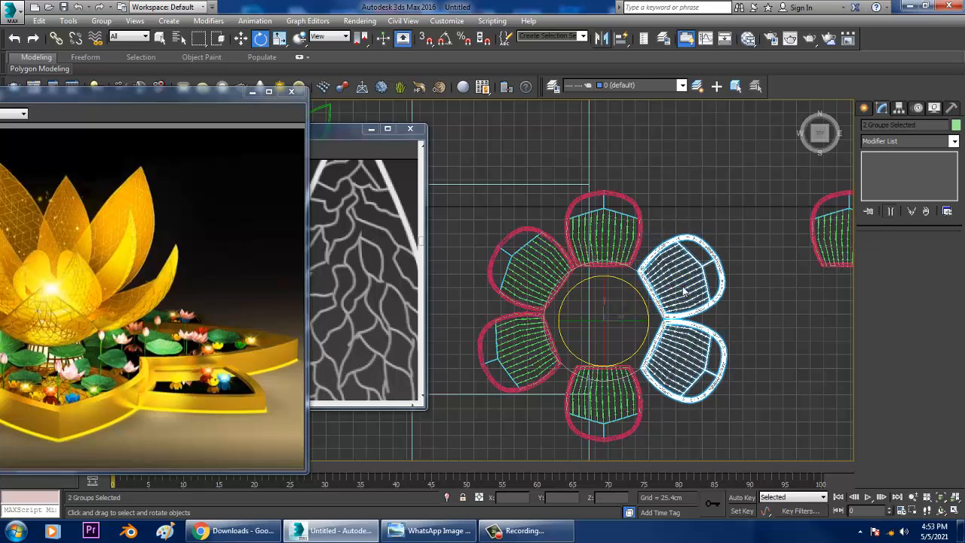
{"action": "left_click", "coordinate": [685, 291]}
{"action": "left_click", "coordinate": [698, 233]}
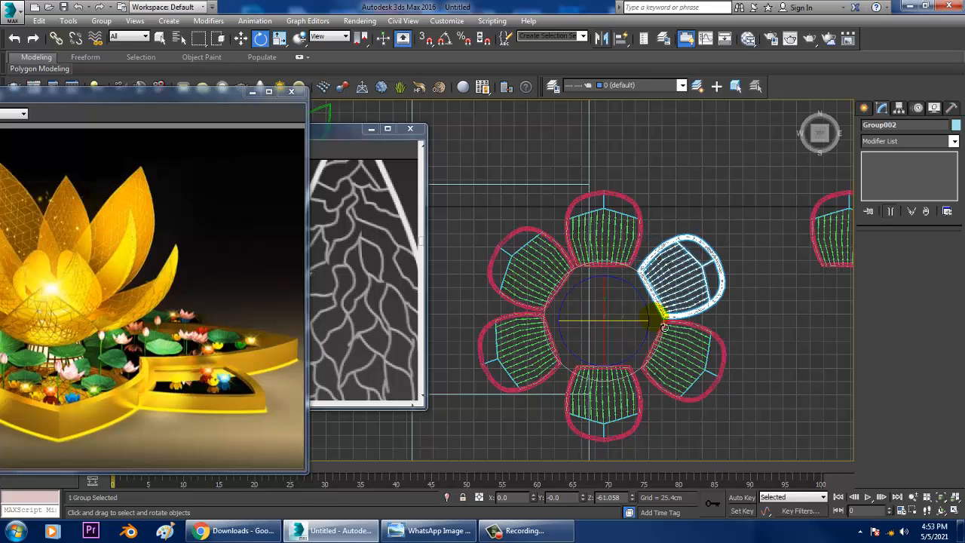
{"action": "left_click_drag", "start_coordinate": [664, 326], "coordinate": [657, 297]}
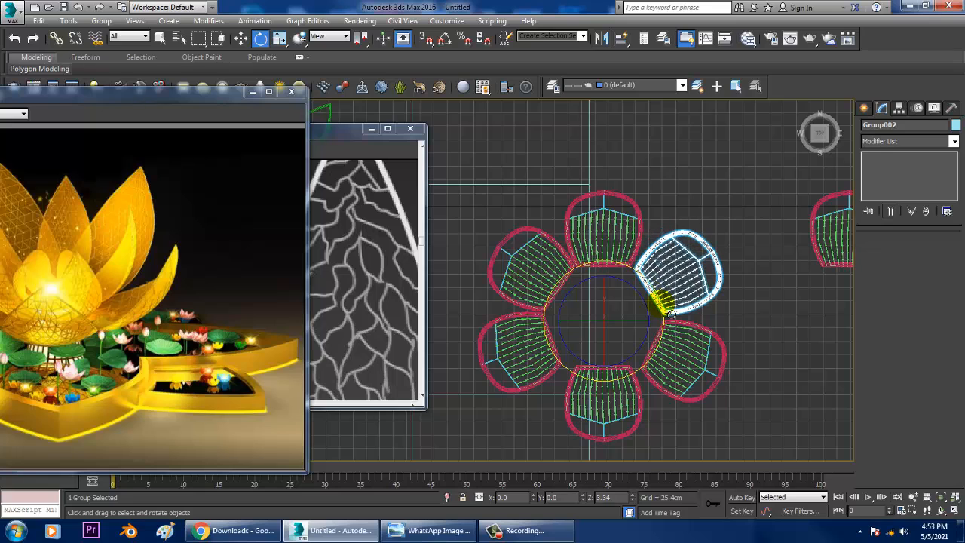
- Rotate the lower-left and upper-left petals slightly around the pivot to even out the ring's spacing
{"action": "left_click", "coordinate": [497, 379]}
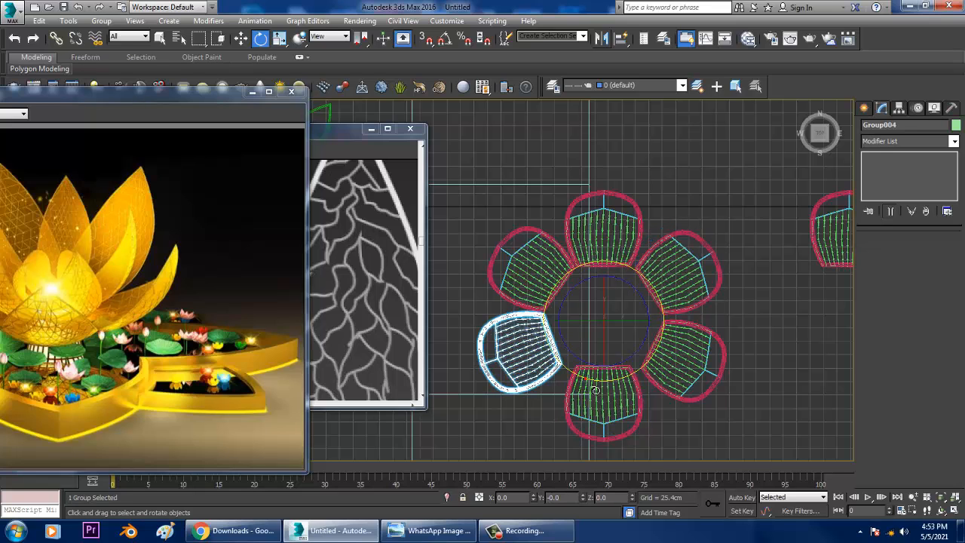
{"action": "left_click", "coordinate": [570, 365]}
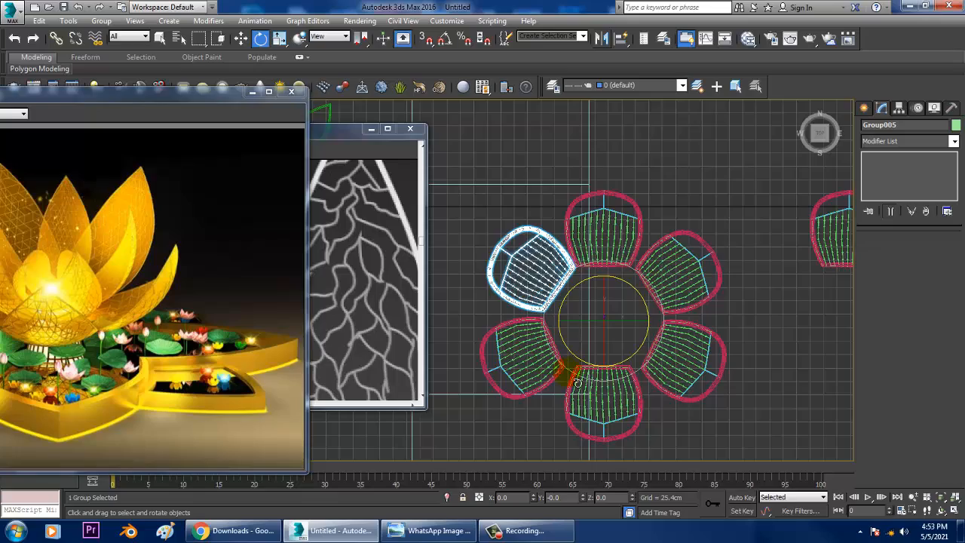
{"action": "left_click_drag", "start_coordinate": [577, 381], "coordinate": [592, 383]}
- Examine the petal ring in the perspective view and compare it with the three leaf patterns in the 1.jpg reference
{"action": "key", "text": "alt+w"}
{"action": "middle_click", "coordinate": [706, 401]}
{"action": "key", "text": "alt+w"}
{"action": "middle_click_drag", "start_coordinate": [672, 344], "coordinate": [600, 359], "text": "alt"}
{"action": "scroll", "coordinate": [700, 343], "scroll_direction": "down", "scroll_amount": 4}
{"action": "scroll", "coordinate": [690, 349], "scroll_direction": "up", "scroll_amount": 3}
{"action": "scroll", "coordinate": [594, 356], "scroll_direction": "down", "scroll_amount": 3}
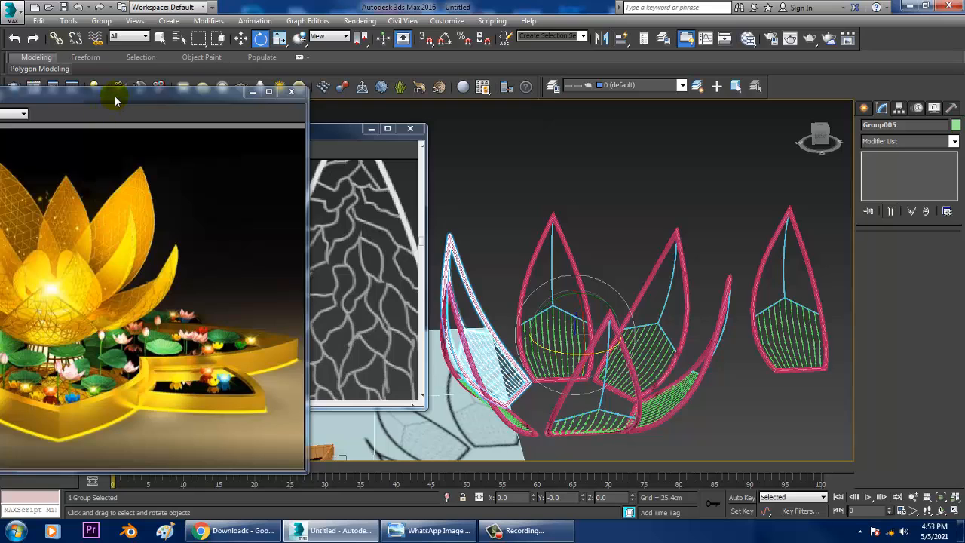
{"action": "mouse_move", "coordinate": [115, 100]}
{"action": "left_mouse_down"}
{"action": "mouse_move", "coordinate": [275, 94]}
{"action": "mouse_move", "coordinate": [126, 105]}
{"action": "left_mouse_up"}
{"action": "left_click", "coordinate": [334, 133]}
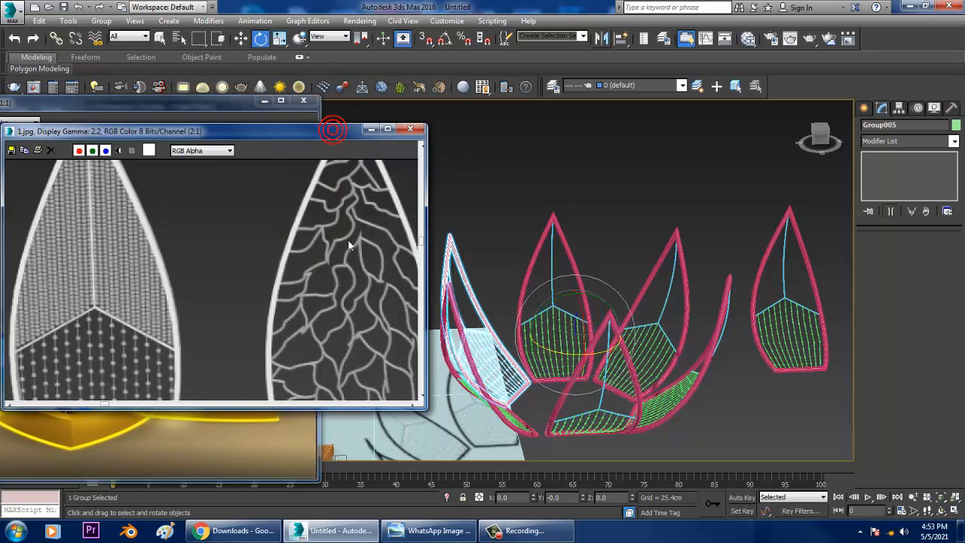
{"action": "scroll", "coordinate": [265, 278], "scroll_direction": "down", "scroll_amount": 2}
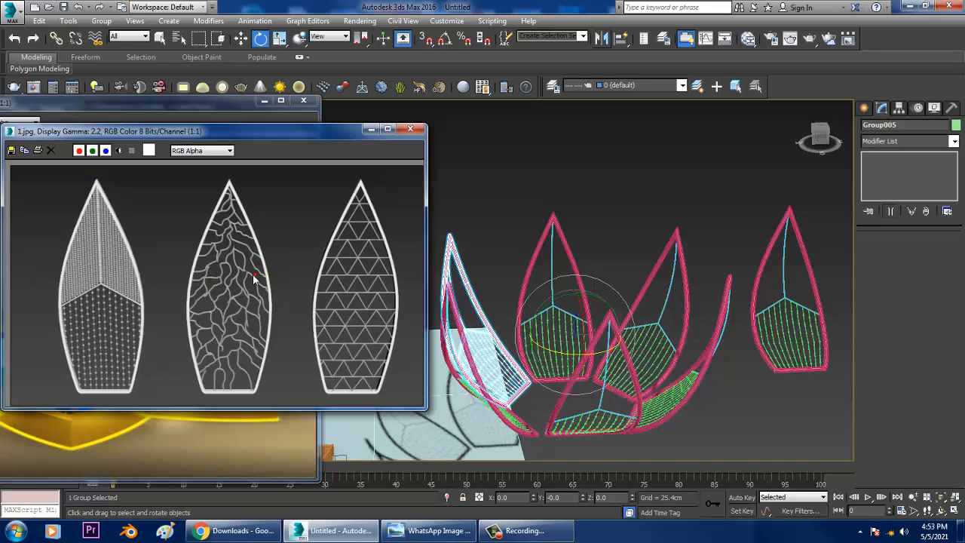
- Remove the Bend modifier from the three parts of the spare leaf beside the petal ring
{"action": "middle_click_drag", "start_coordinate": [657, 246], "coordinate": [601, 246]}
{"action": "left_click_drag", "start_coordinate": [707, 197], "coordinate": [812, 467]}
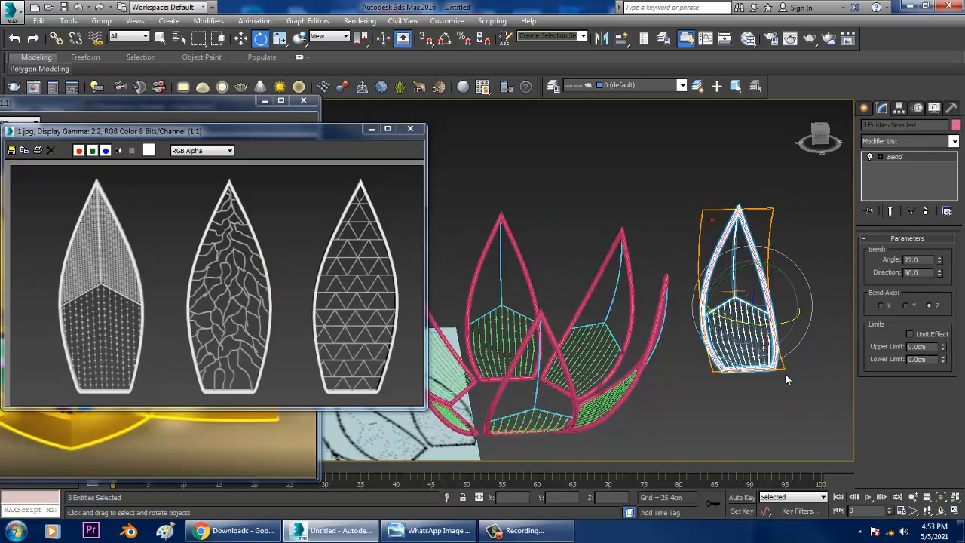
{"action": "left_click", "coordinate": [870, 157]}
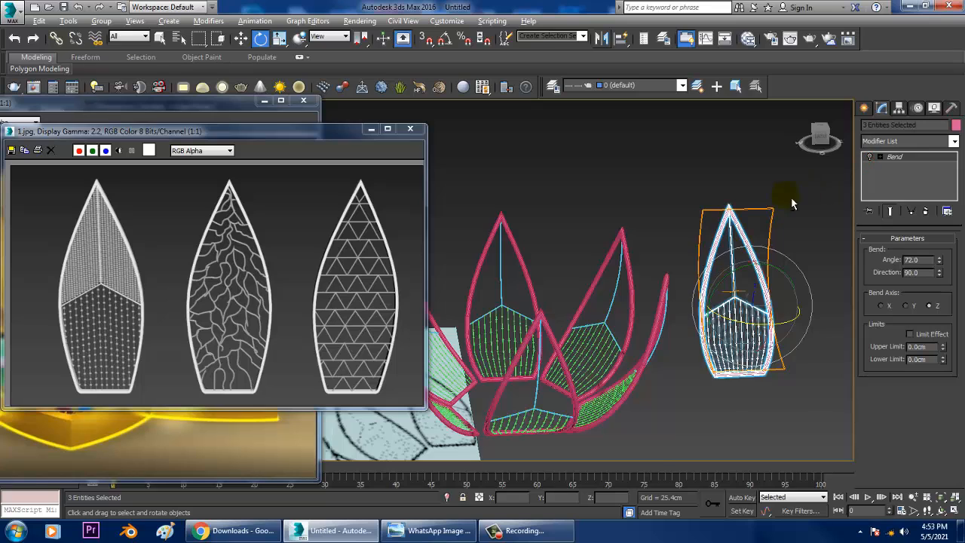
{"action": "key", "text": "alt+w"}
{"action": "key", "text": "alt+w"}
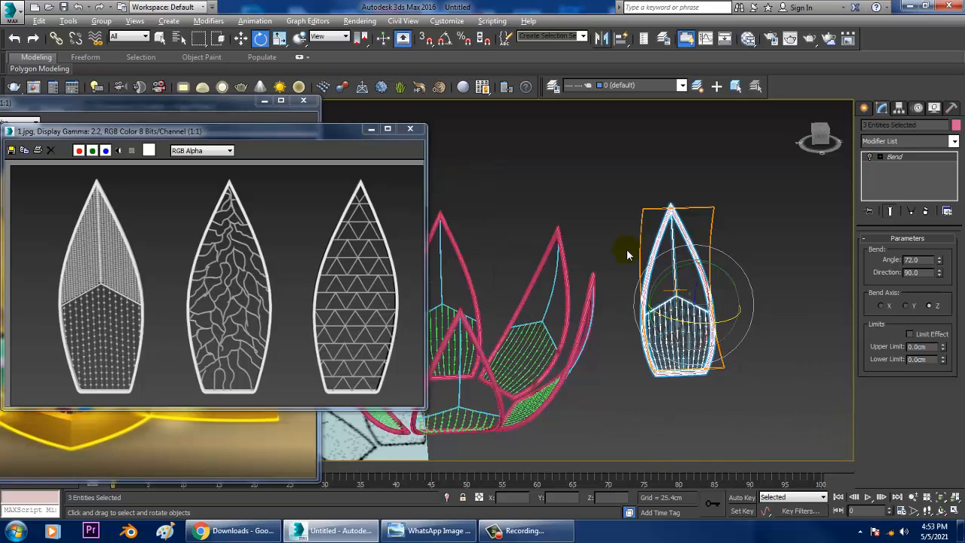
{"action": "middle_click_drag", "start_coordinate": [627, 254], "coordinate": [735, 249], "text": "alt"}
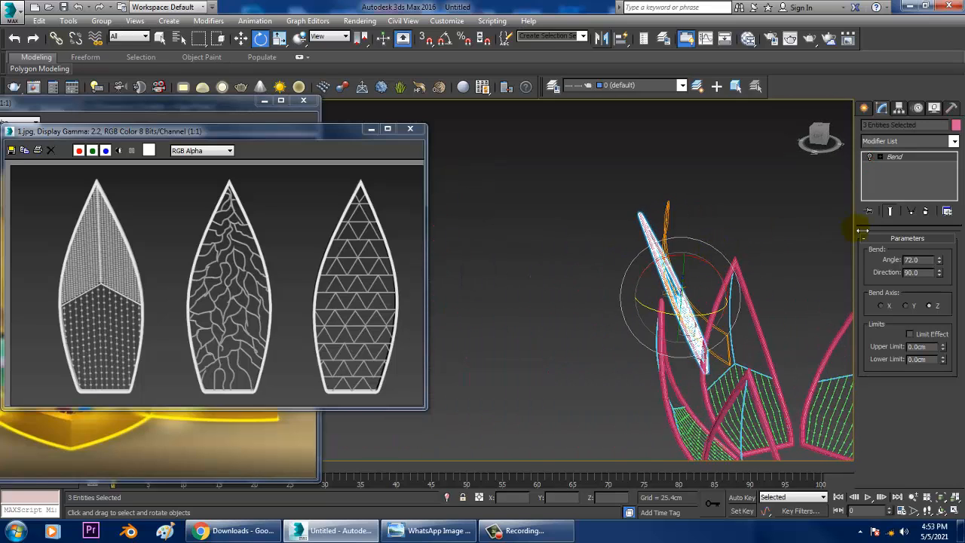
{"action": "left_click", "coordinate": [926, 213]}
- Move the unbent leaf parts horizontally in the left view until they stand clear of the petal ring
{"action": "key", "text": "alt+w"}
{"action": "middle_click", "coordinate": [646, 201]}
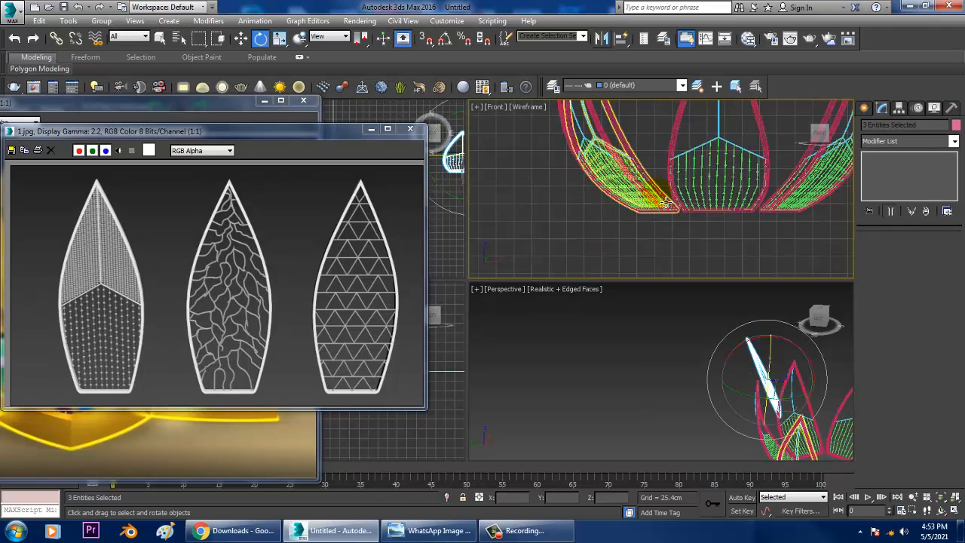
{"action": "key", "text": "z"}
{"action": "scroll", "coordinate": [649, 202], "scroll_direction": "down", "scroll_amount": 3}
{"action": "middle_click", "coordinate": [583, 332]}
{"action": "key", "text": "alt+w"}
{"action": "key", "text": "alt+w"}
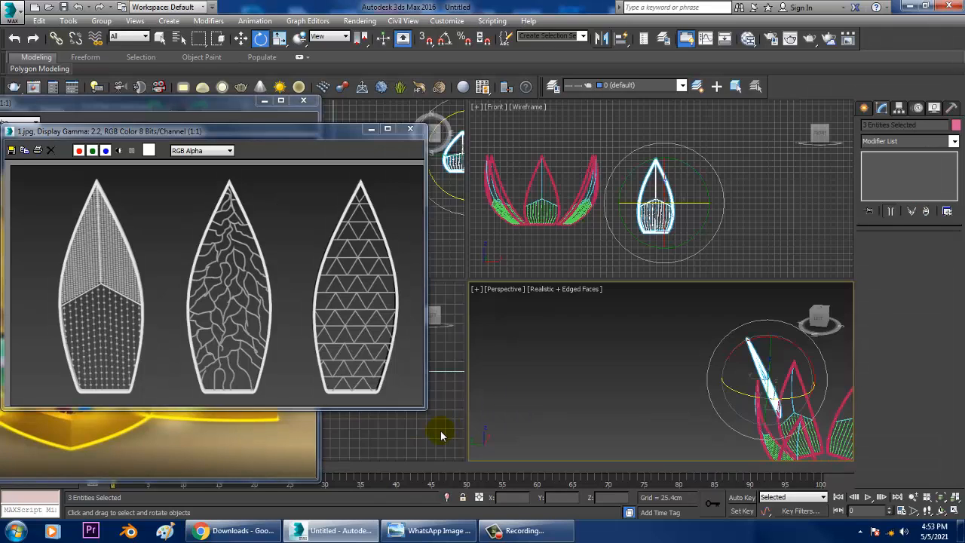
{"action": "middle_click", "coordinate": [441, 437]}
{"action": "key", "text": "alt+w"}
{"action": "key", "text": "z"}
{"action": "scroll", "coordinate": [577, 332], "scroll_direction": "down", "scroll_amount": 3}
{"action": "scroll", "coordinate": [573, 324], "scroll_direction": "up", "scroll_amount": 3}
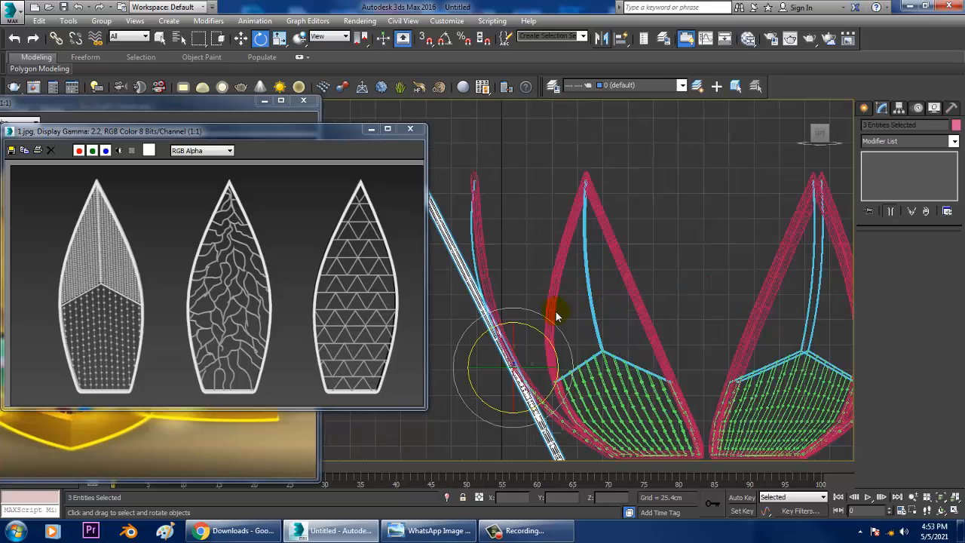
{"action": "scroll", "coordinate": [587, 306], "scroll_direction": "down", "scroll_amount": 1}
{"action": "left_click_drag", "start_coordinate": [592, 302], "coordinate": [606, 314]}
{"action": "key", "text": "ctrl+z"}
{"action": "middle_click_drag", "start_coordinate": [603, 327], "coordinate": [674, 313]}
{"action": "key", "text": "w"}
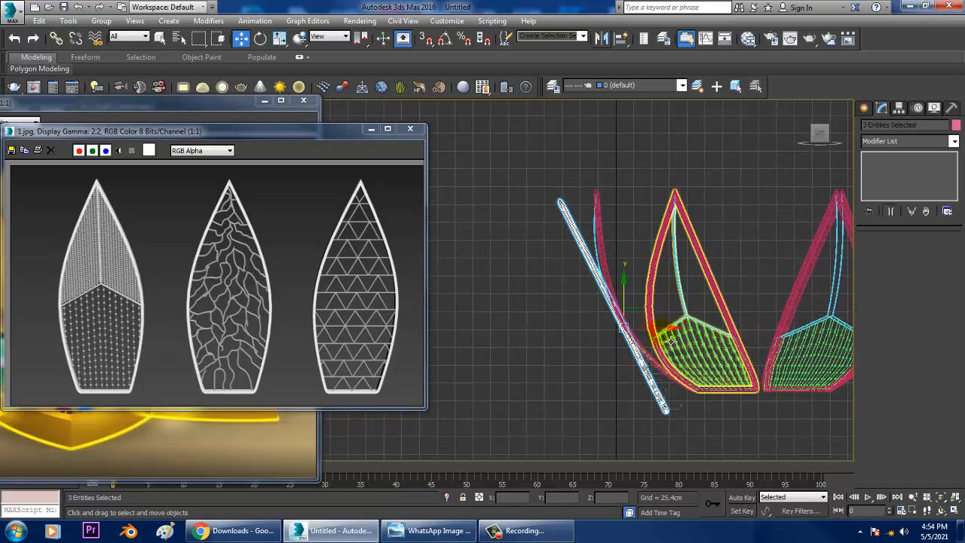
{"action": "left_click_drag", "start_coordinate": [655, 327], "coordinate": [548, 327]}
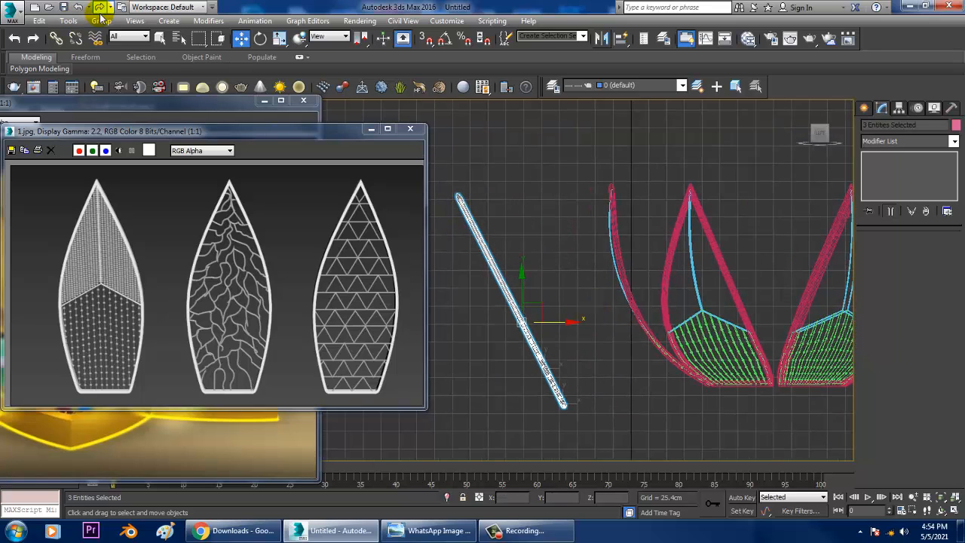
- Group the three leaf parts under the name e and rotate the group upright in the left view
{"action": "left_click", "coordinate": [102, 20]}
{"action": "left_click", "coordinate": [110, 36]}
{"action": "type", "text": "e"}
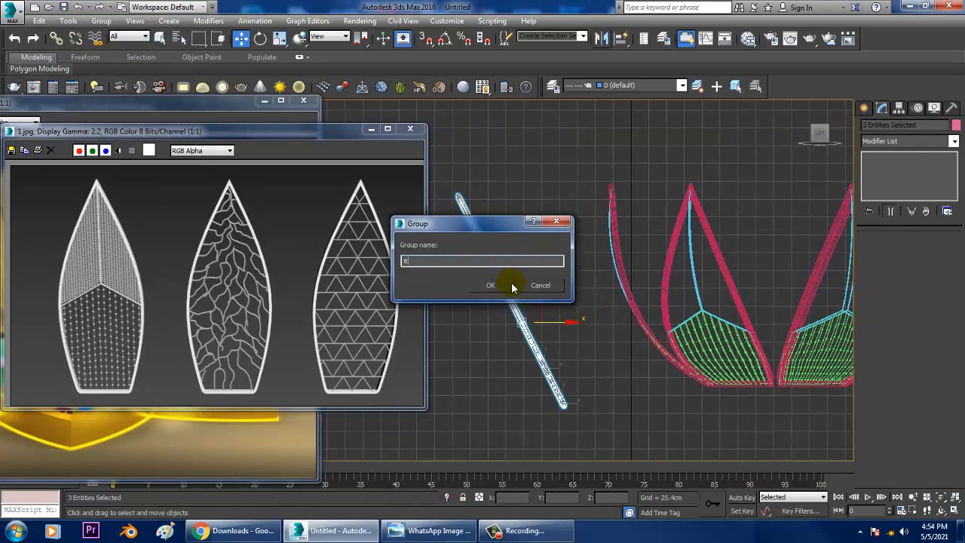
{"action": "left_click", "coordinate": [501, 286]}
{"action": "key", "text": "e"}
{"action": "left_click_drag", "start_coordinate": [554, 256], "coordinate": [578, 285]}
- Examine the upright flat leaf group from the front in the perspective view, beside the leaf pattern reference
{"action": "key", "text": "alt+w"}
{"action": "key", "text": "w"}
{"action": "middle_click", "coordinate": [689, 388]}
{"action": "key", "text": "alt+w"}
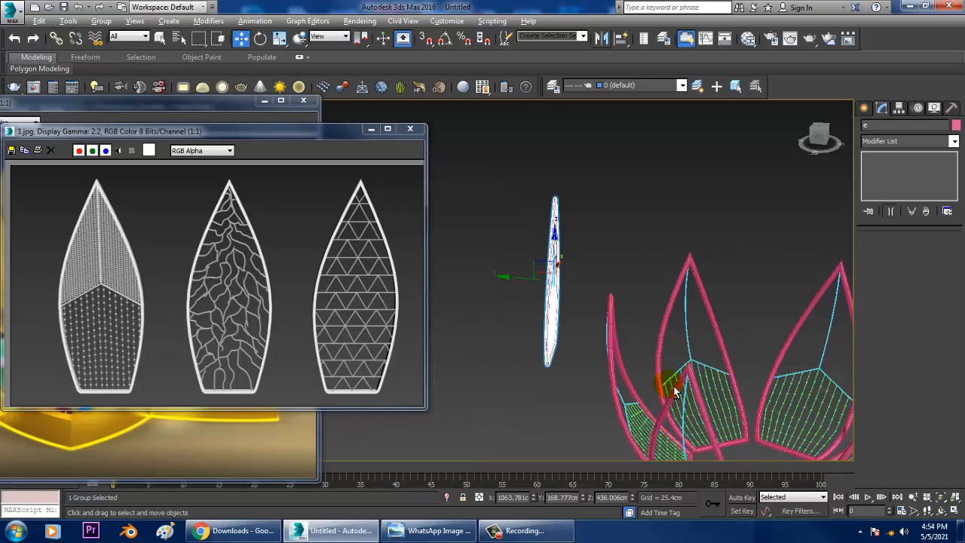
{"action": "middle_click_drag", "start_coordinate": [672, 388], "coordinate": [572, 338], "text": "alt"}
{"action": "scroll", "coordinate": [677, 294], "scroll_direction": "up", "scroll_amount": 4}
{"action": "middle_click_drag", "start_coordinate": [618, 276], "coordinate": [676, 306]}
{"action": "middle_click_drag", "start_coordinate": [675, 306], "coordinate": [606, 307], "text": "alt"}
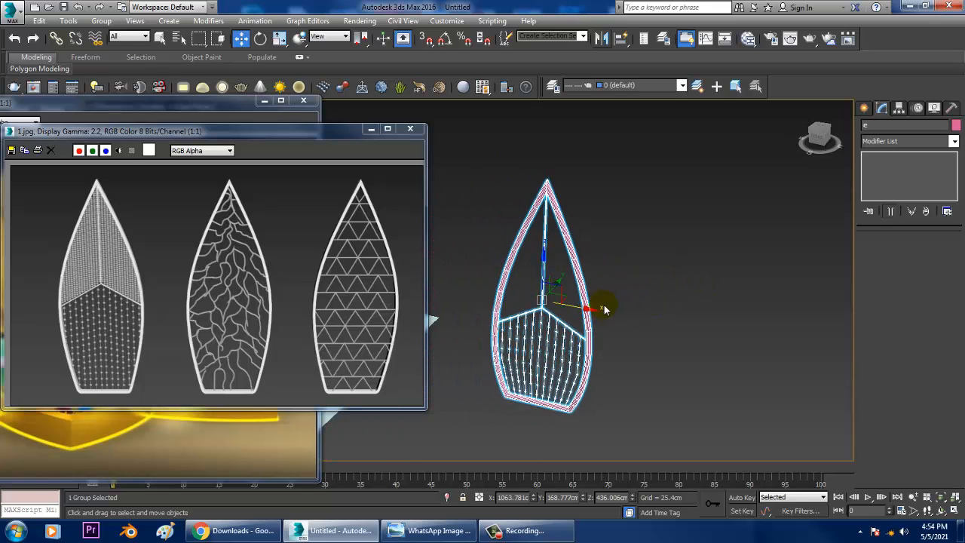
{"action": "scroll", "coordinate": [648, 287], "scroll_direction": "up", "scroll_amount": 3}
{"action": "middle_click_drag", "start_coordinate": [674, 269], "coordinate": [671, 260], "text": "alt"}
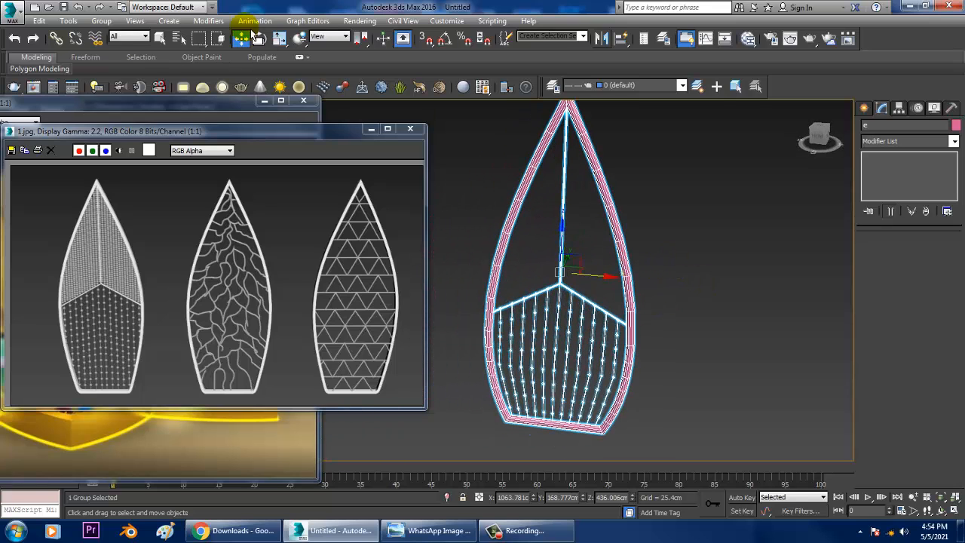
- Ungroup the flat leaf and delete its midrib and inner dotted lines, keeping the outline
{"action": "left_click", "coordinate": [101, 21]}
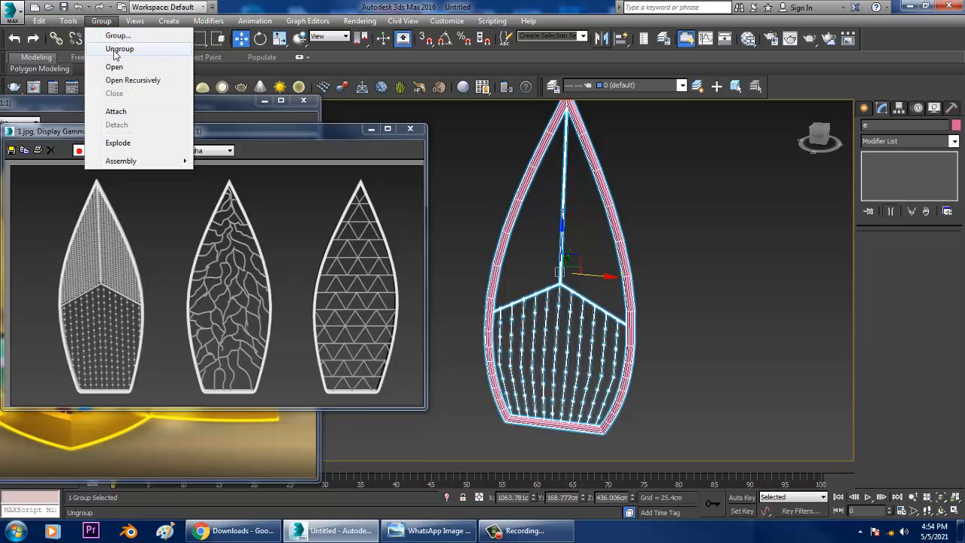
{"action": "left_click", "coordinate": [119, 49]}
{"action": "left_click", "coordinate": [708, 261]}
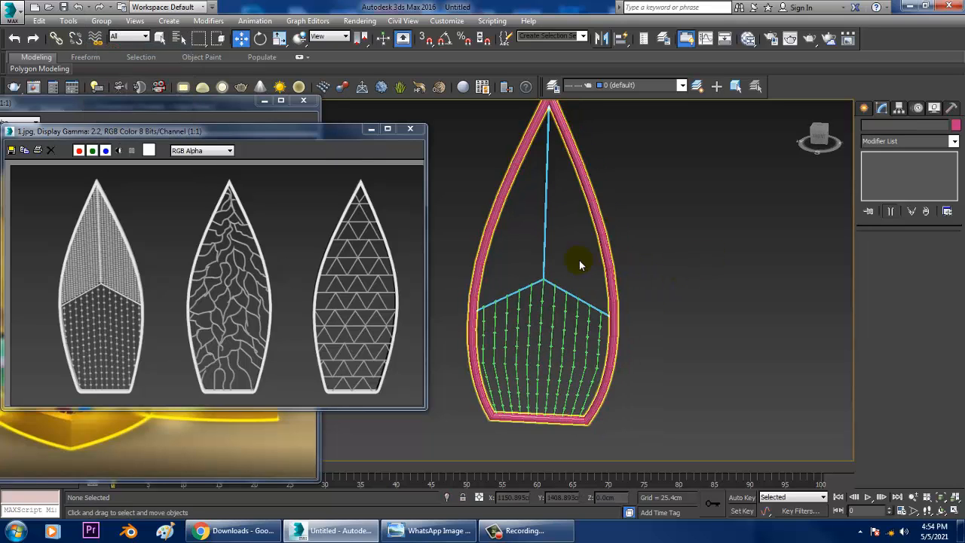
{"action": "left_click_drag", "start_coordinate": [525, 237], "coordinate": [571, 321]}
{"action": "key", "text": "Delete"}
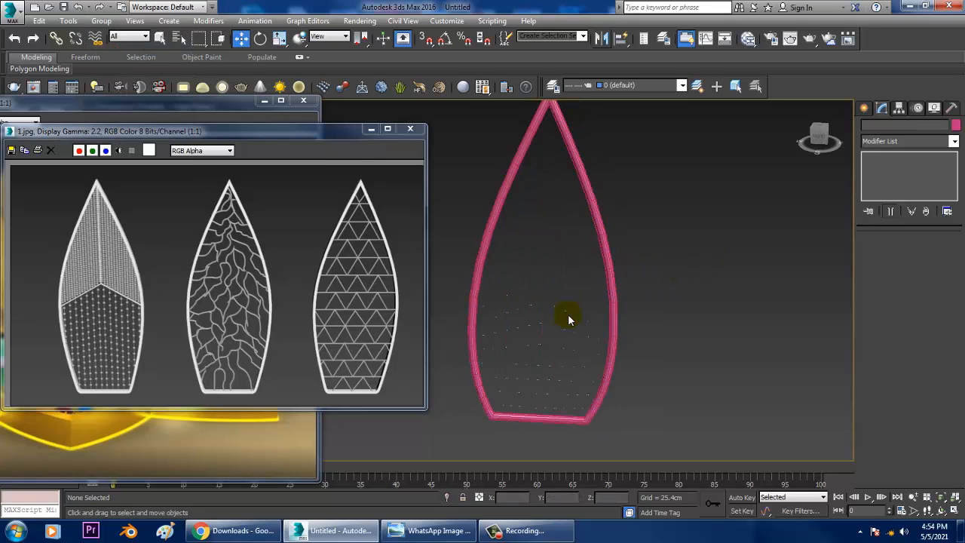
{"action": "left_click_drag", "start_coordinate": [788, 524], "coordinate": [785, 520]}
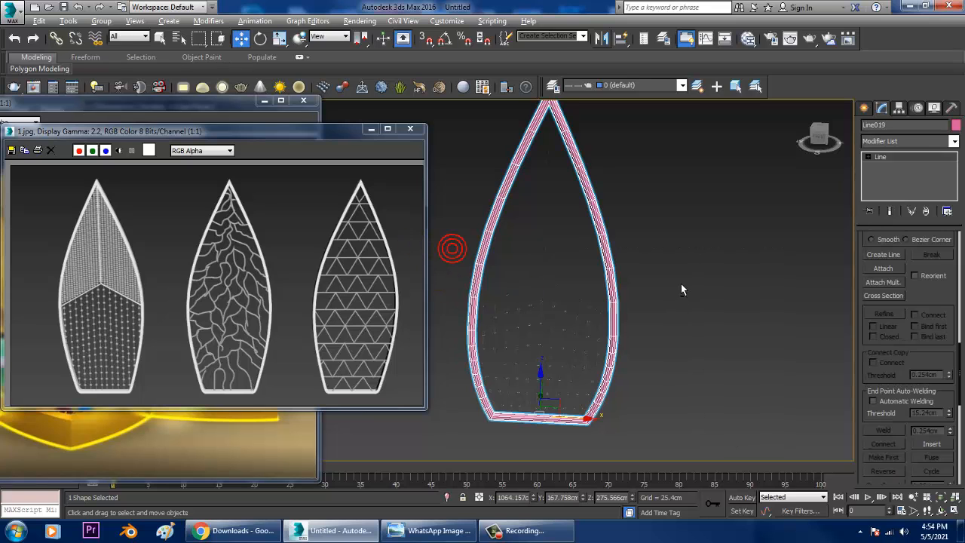
{"action": "left_click", "coordinate": [675, 281]}
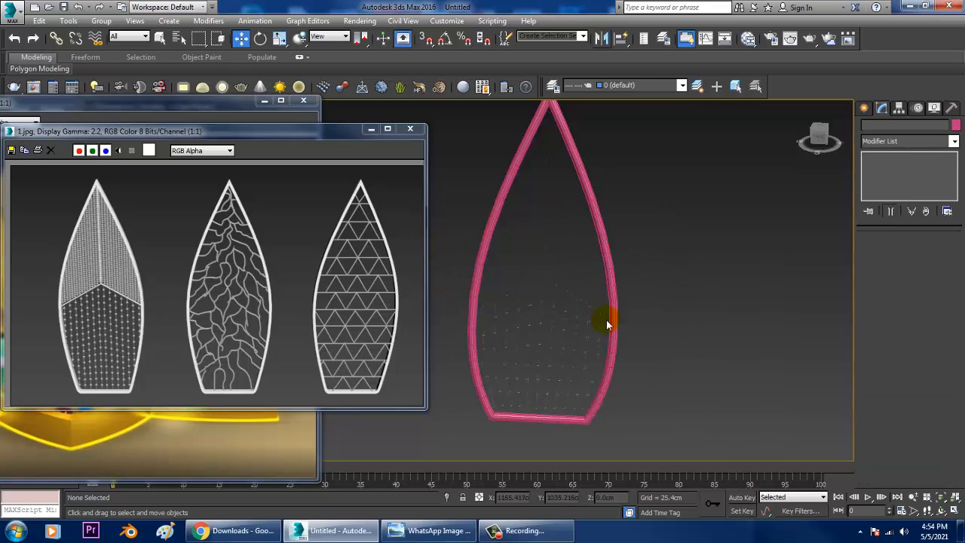
- Maximize the front view and frame the empty leaf outline clear of the pattern reference
{"action": "mouse_move", "coordinate": [607, 319]}
{"action": "middle_mouse_down", "text": "alt"}
{"action": "mouse_move", "coordinate": [618, 324]}
{"action": "mouse_move", "coordinate": [605, 327]}
{"action": "middle_mouse_up", "text": "alt"}
{"action": "key", "text": "alt+w"}
{"action": "left_click", "coordinate": [685, 228]}
{"action": "key", "text": "alt+w"}
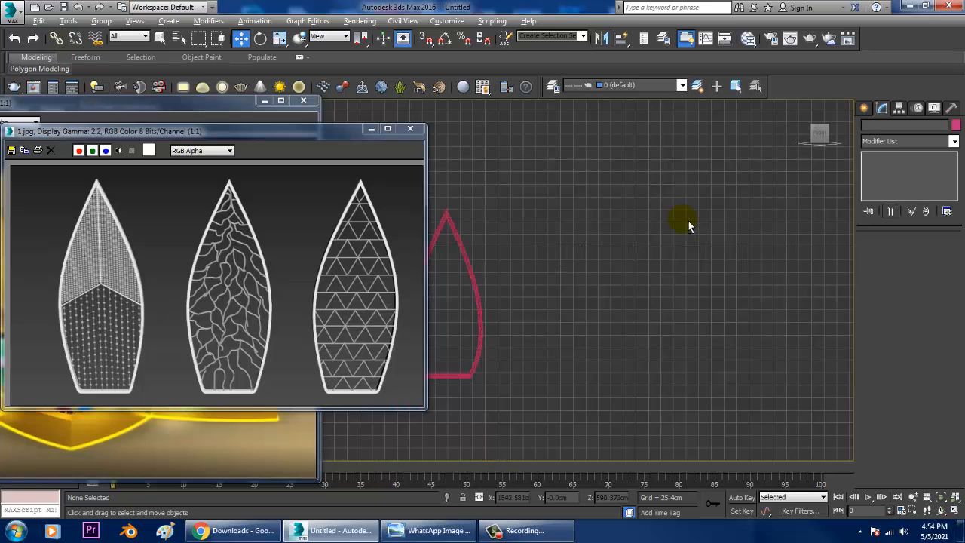
{"action": "key", "text": "z"}
{"action": "middle_click_drag", "start_coordinate": [618, 279], "coordinate": [699, 275]}
{"action": "middle_click_drag", "start_coordinate": [835, 280], "coordinate": [687, 304]}
{"action": "scroll", "coordinate": [687, 304], "scroll_direction": "up", "scroll_amount": 4}
{"action": "middle_click_drag", "start_coordinate": [743, 283], "coordinate": [644, 362]}
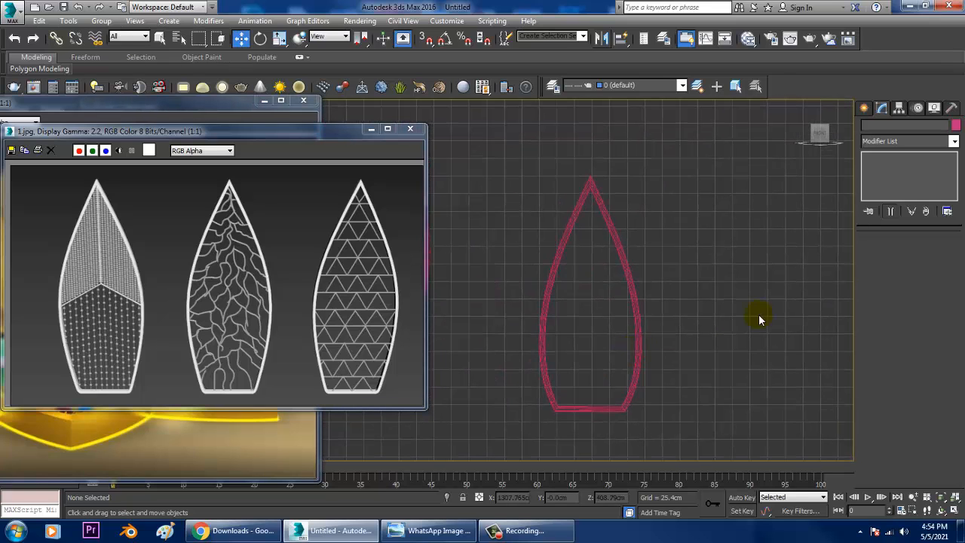
- Draw a jagged spline line inside the leaf from just below the tip down to the left edge of the outline
{"action": "left_click", "coordinate": [864, 109]}
{"action": "left_click", "coordinate": [882, 128]}
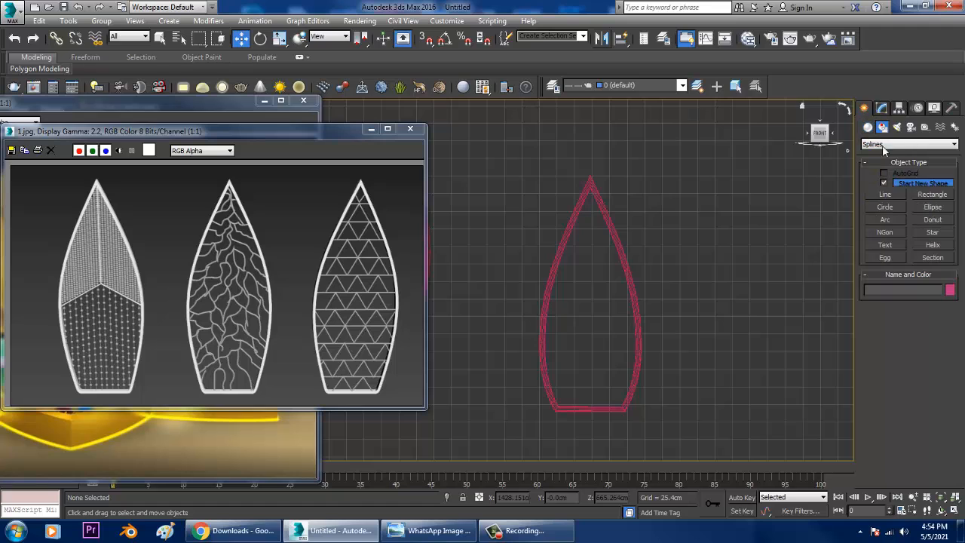
{"action": "left_click", "coordinate": [886, 195]}
{"action": "left_click_drag", "start_coordinate": [896, 467], "coordinate": [885, 212]}
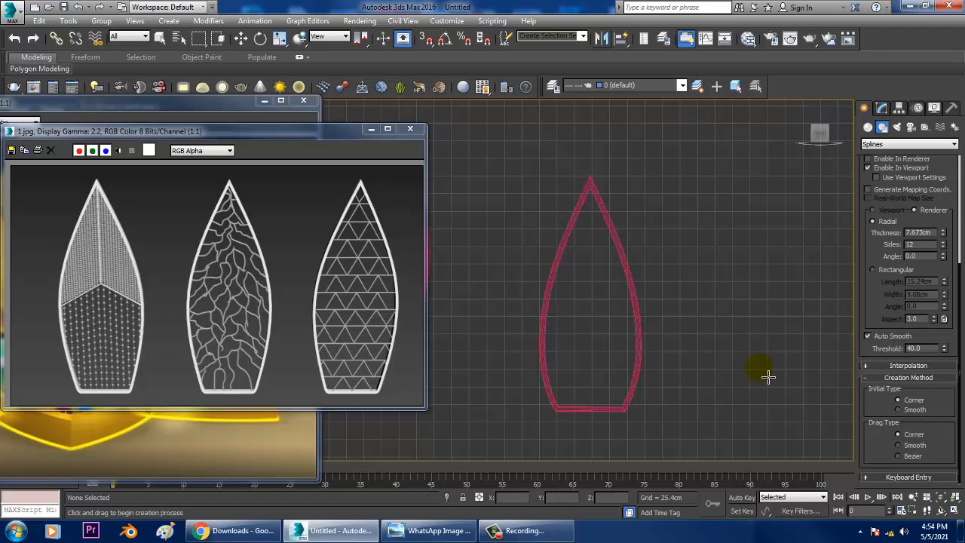
{"action": "scroll", "coordinate": [603, 283], "scroll_direction": "up", "scroll_amount": 2}
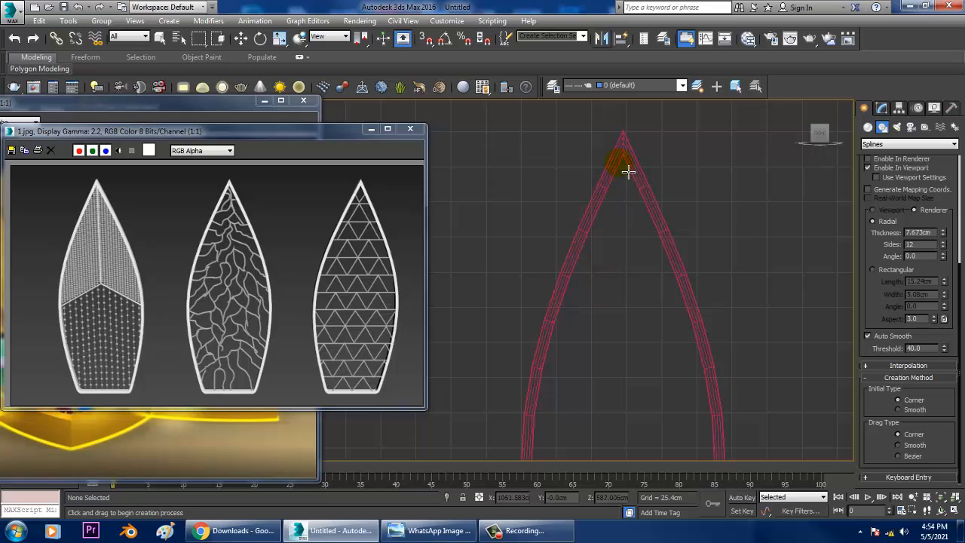
{"action": "left_click", "coordinate": [620, 162]}
{"action": "right_click", "coordinate": [620, 208]}
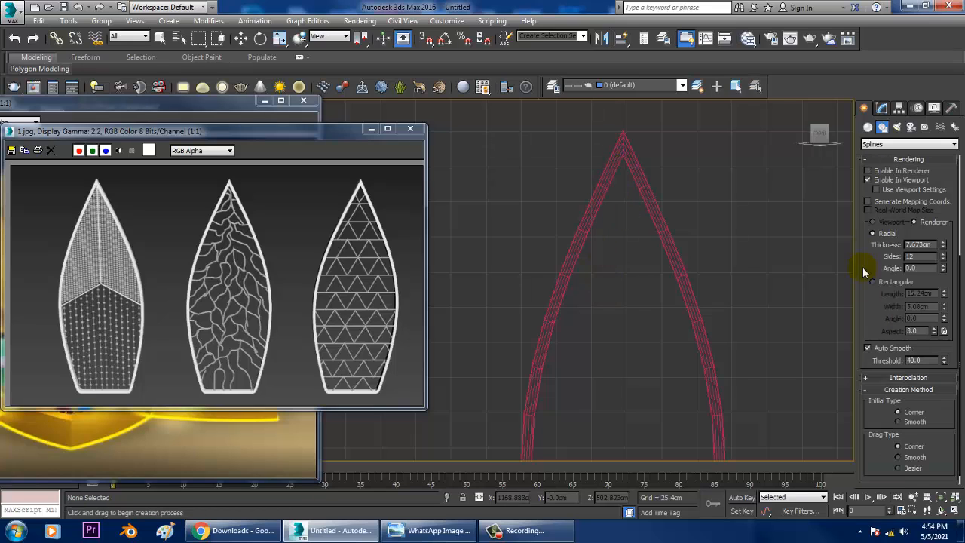
{"action": "left_click", "coordinate": [619, 160]}
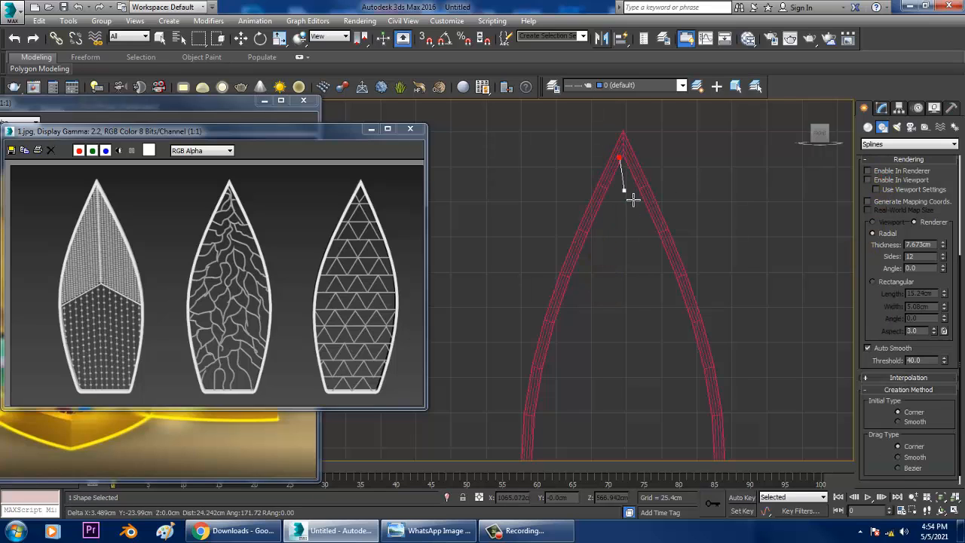
{"action": "left_click", "coordinate": [623, 191]}
{"action": "left_click", "coordinate": [623, 225]}
{"action": "left_click", "coordinate": [608, 254]}
{"action": "left_click", "coordinate": [609, 264]}
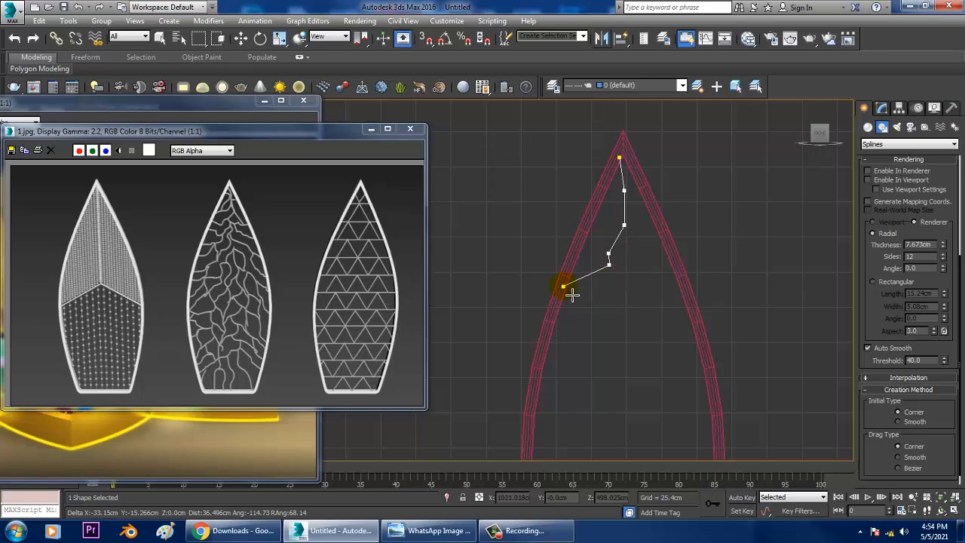
{"action": "left_click", "coordinate": [564, 288]}
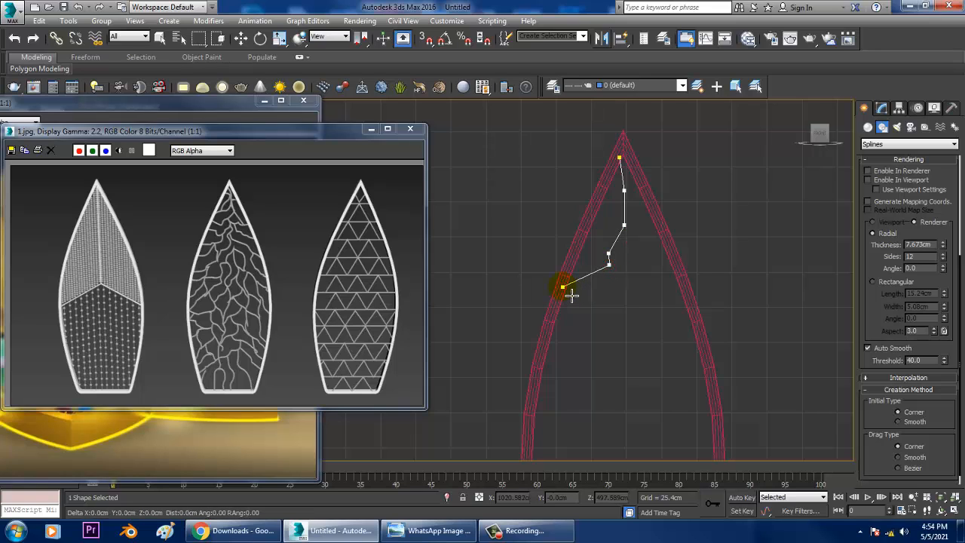
{"action": "right_click", "coordinate": [571, 296]}
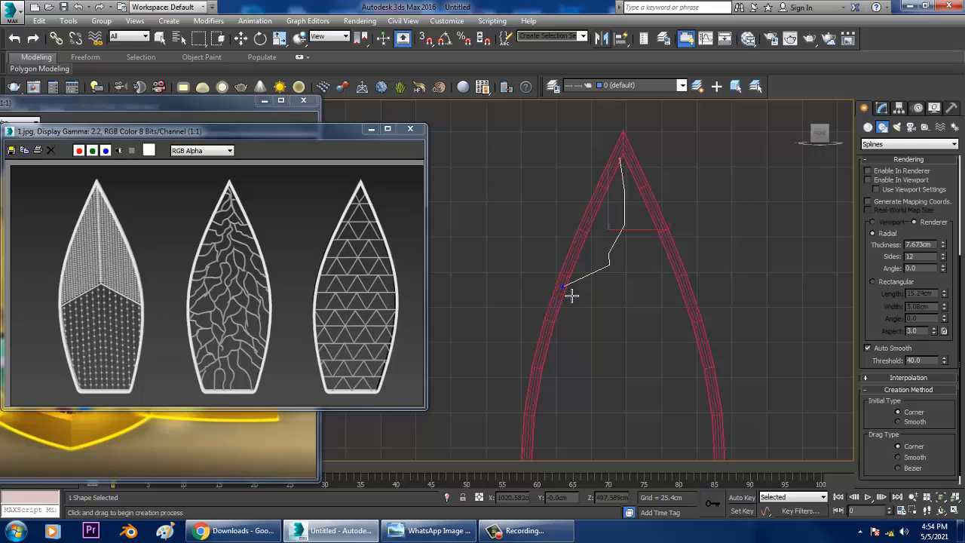
- With snapping on, draw a second jagged line from the first line's lower bend down to the outline's right edge
{"action": "key", "text": "s"}
{"action": "left_click", "coordinate": [609, 254]}
{"action": "left_click", "coordinate": [626, 272]}
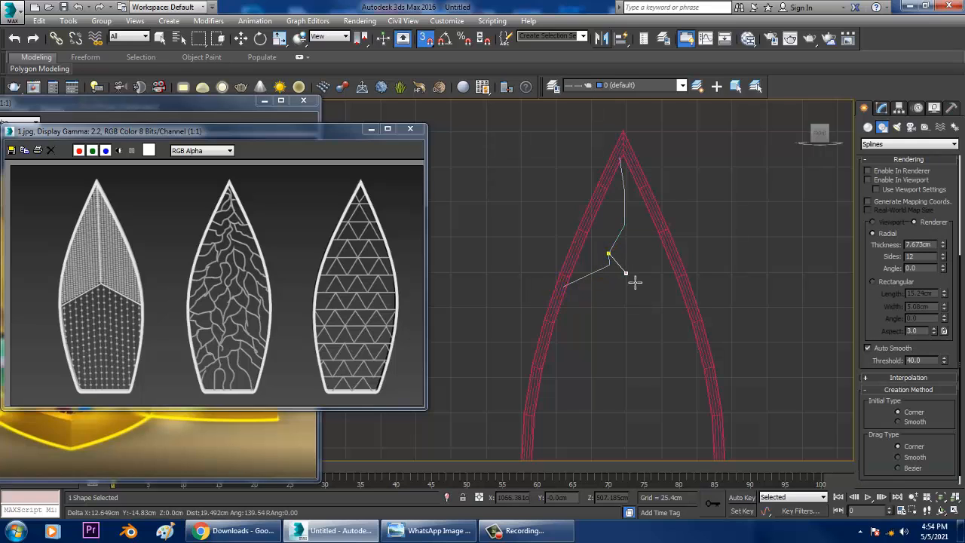
{"action": "left_click", "coordinate": [641, 311]}
{"action": "left_click", "coordinate": [658, 320]}
{"action": "left_click", "coordinate": [686, 329]}
{"action": "left_click", "coordinate": [699, 342]}
{"action": "right_click", "coordinate": [698, 342]}
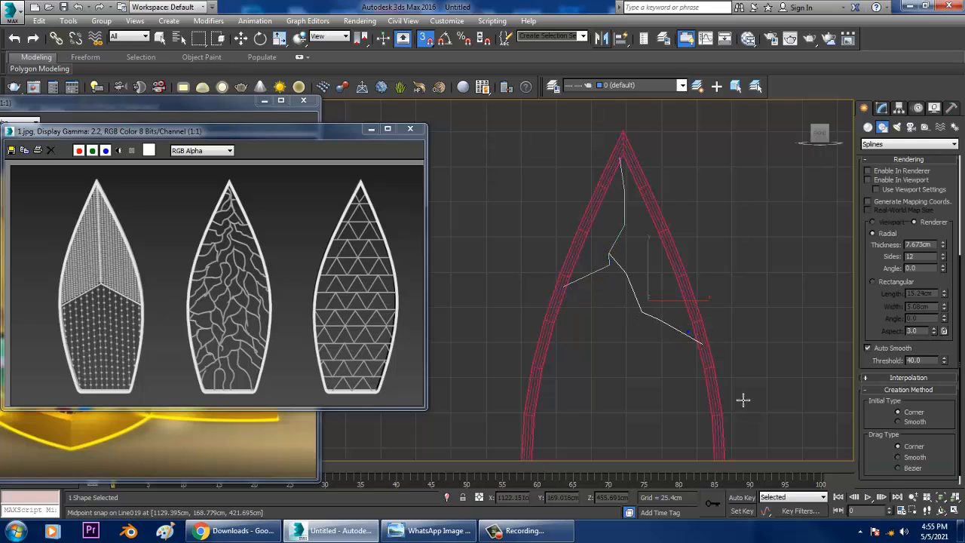
- Draw a line from the outline's right edge through the second line's lower bend and up to the first line's left branch
{"action": "left_click", "coordinate": [671, 253]}
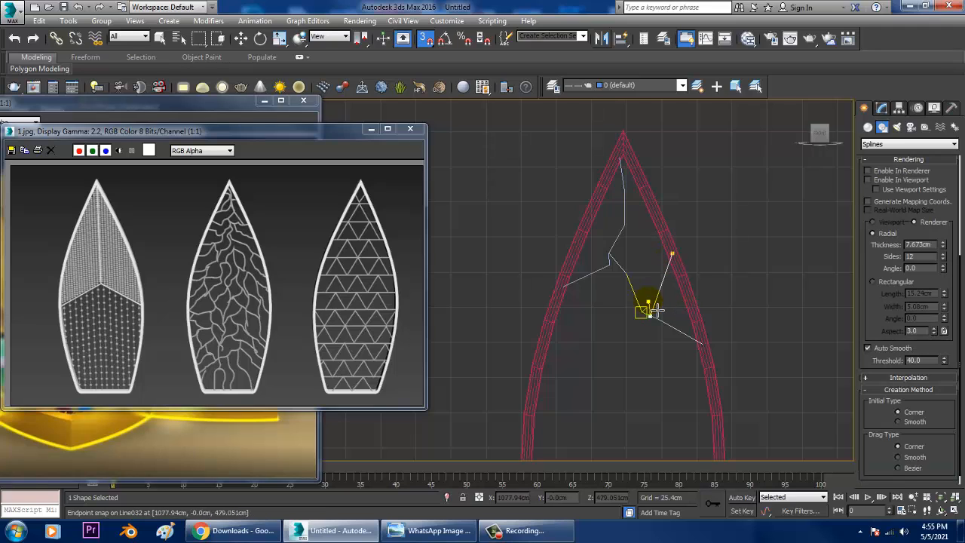
{"action": "left_click", "coordinate": [652, 313]}
{"action": "left_click", "coordinate": [611, 317]}
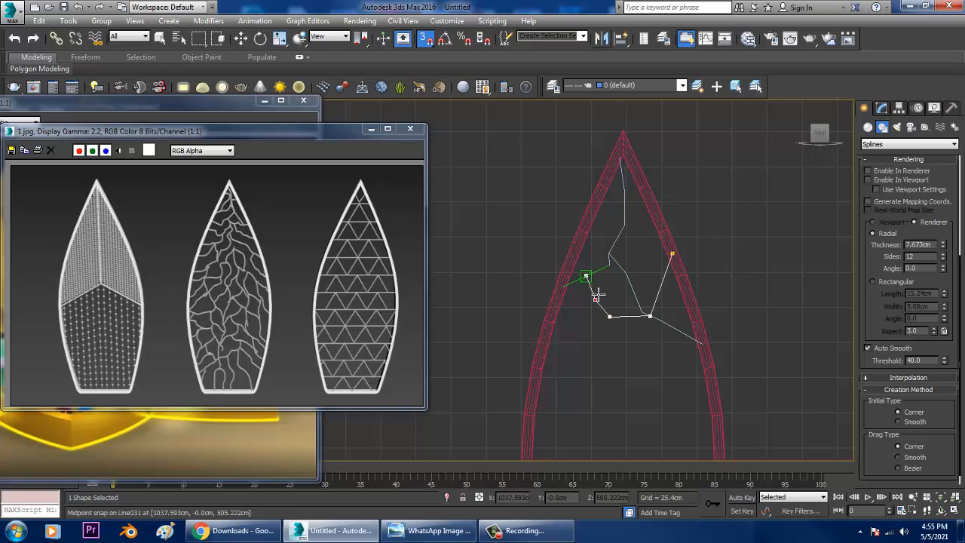
{"action": "left_click", "coordinate": [588, 283]}
{"action": "right_click", "coordinate": [587, 283]}
- With snapping off, draw a stepped zigzag line across the leaf from its left edge down to its right edge, below the existing cracks
{"action": "key", "text": "s"}
{"action": "middle_click_drag", "start_coordinate": [657, 352], "coordinate": [675, 367]}
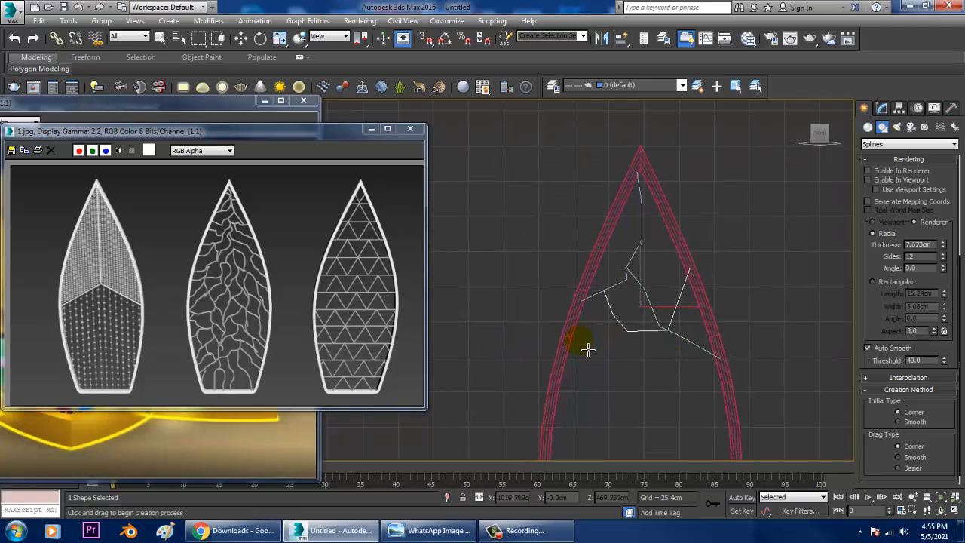
{"action": "left_click", "coordinate": [570, 336]}
{"action": "left_click", "coordinate": [597, 360]}
{"action": "left_click", "coordinate": [615, 366]}
{"action": "left_click", "coordinate": [624, 386]}
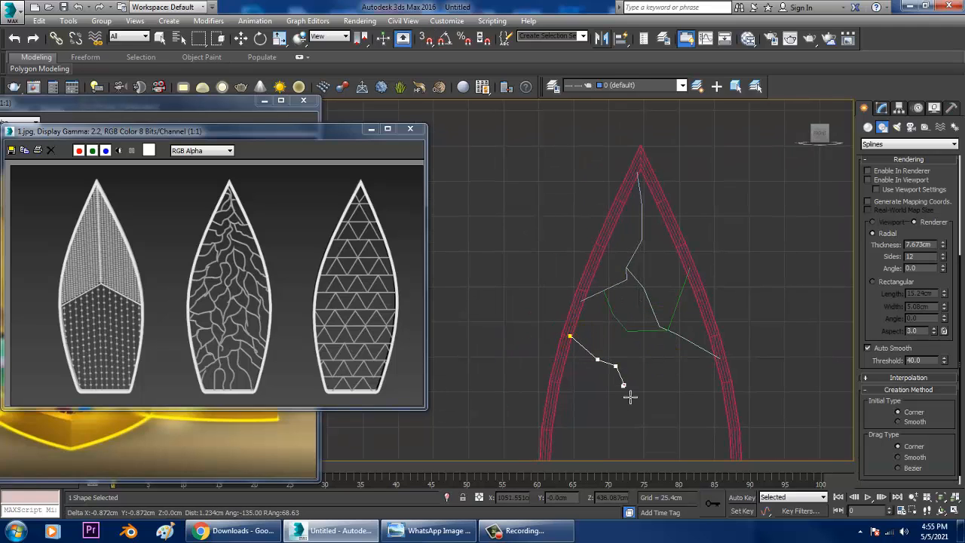
{"action": "left_click", "coordinate": [623, 396]}
{"action": "left_click", "coordinate": [628, 413]}
{"action": "left_click", "coordinate": [652, 412]}
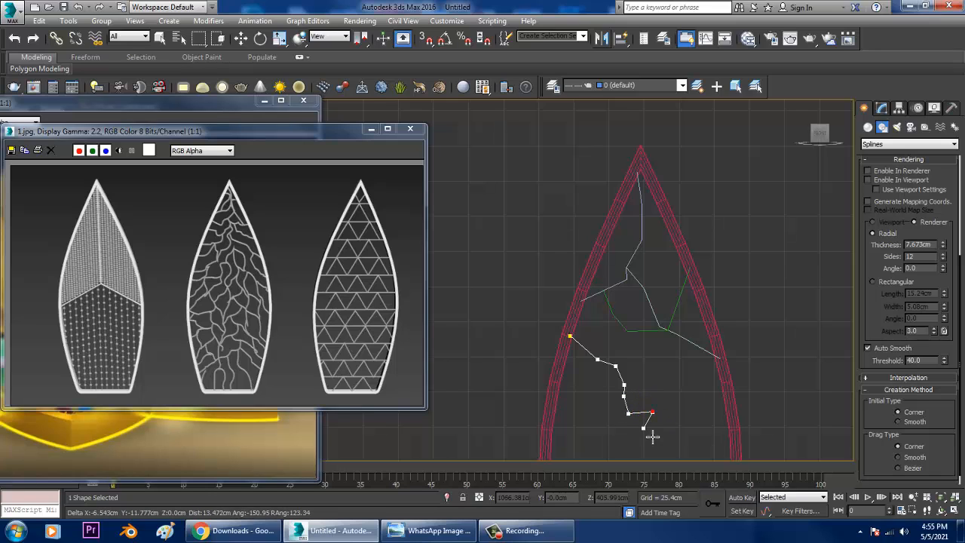
{"action": "left_click", "coordinate": [649, 435]}
{"action": "left_click", "coordinate": [709, 433]}
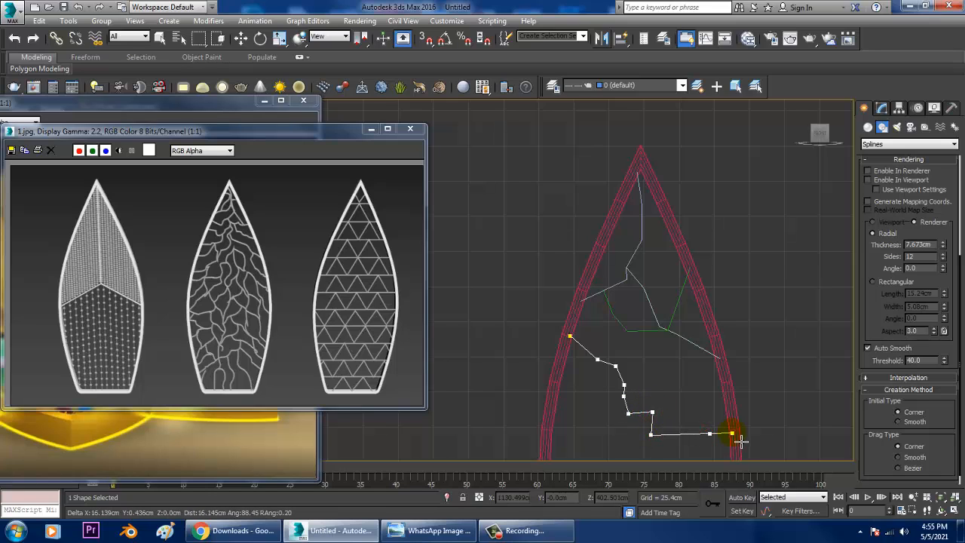
{"action": "left_click", "coordinate": [741, 442]}
{"action": "right_click", "coordinate": [740, 441]}
{"action": "key", "text": "w"}
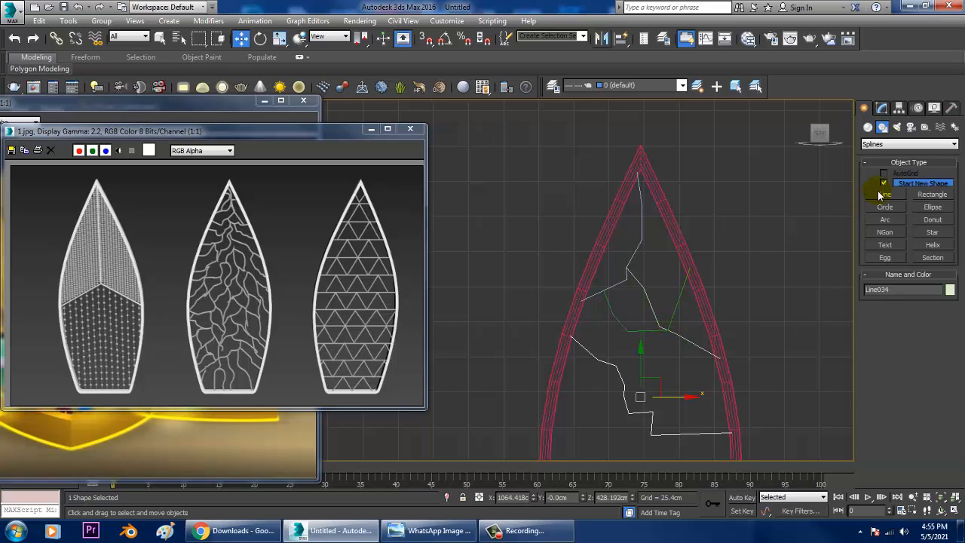
- With snapping on, draw a crooked connecting line from the junction on the second crack down to the corner of the stepped zigzag
{"action": "left_click", "coordinate": [884, 195]}
{"action": "key", "text": "s"}
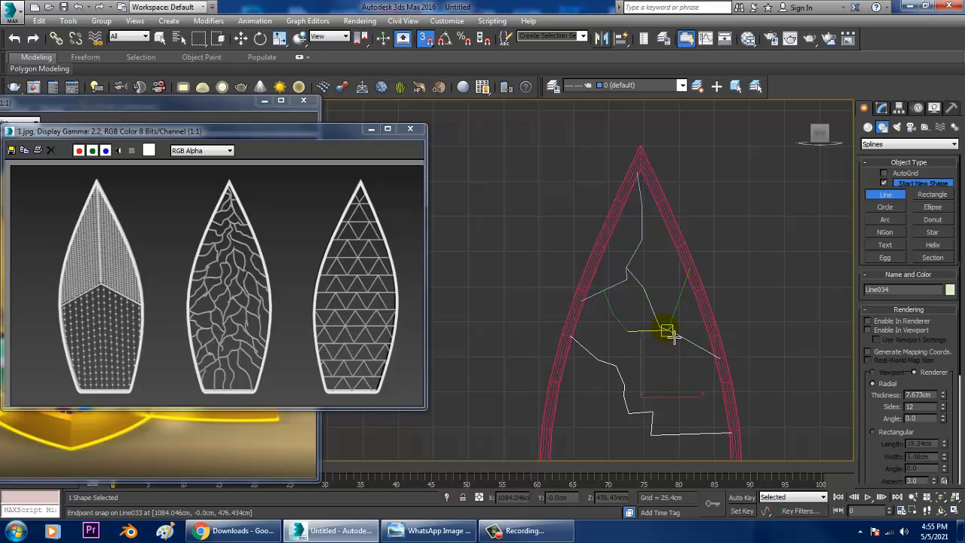
{"action": "left_click", "coordinate": [668, 330]}
{"action": "left_click", "coordinate": [658, 368]}
{"action": "left_click", "coordinate": [671, 407]}
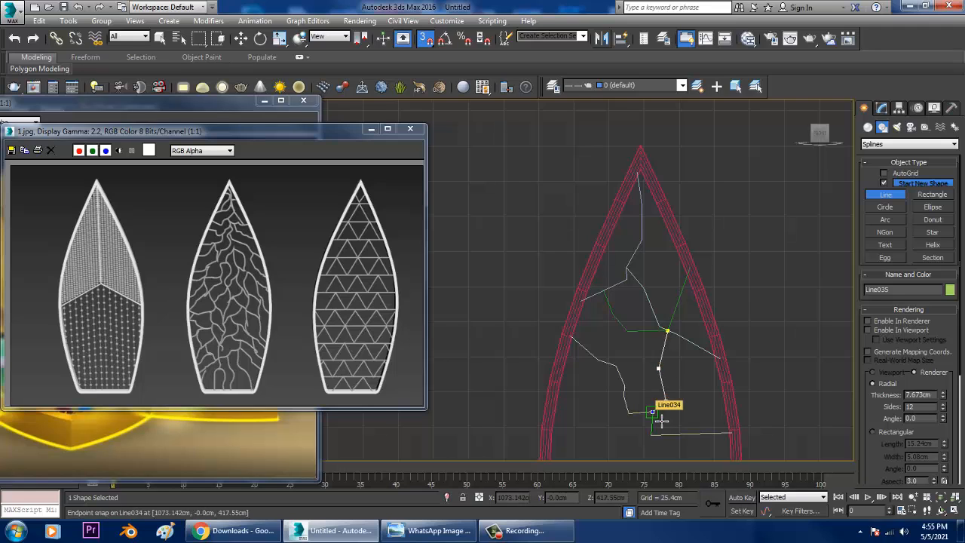
{"action": "left_click", "coordinate": [658, 418]}
{"action": "right_click", "coordinate": [661, 331]}
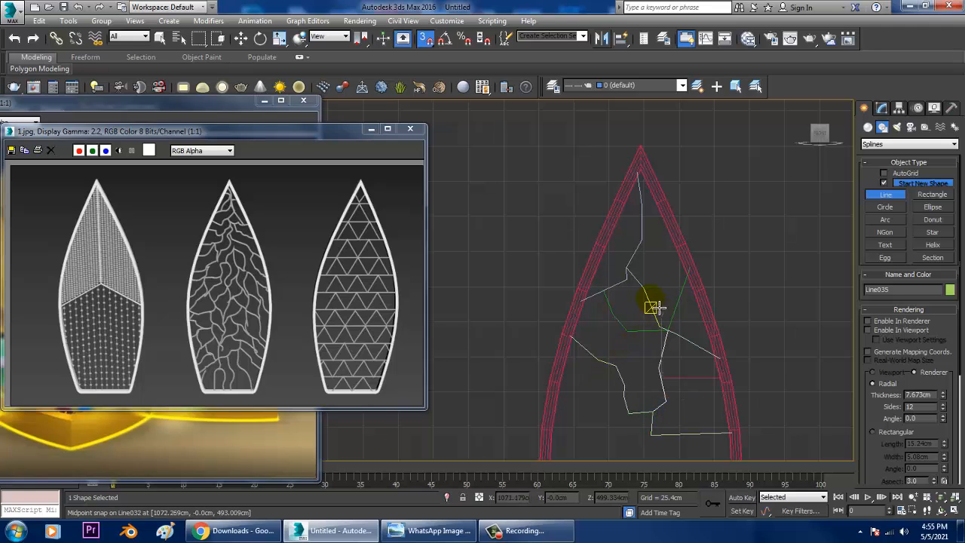
- Draw a branch from the middle of the second crack up to the outline's right edge near the tip
{"action": "left_click", "coordinate": [650, 306]}
{"action": "left_click", "coordinate": [663, 269]}
{"action": "left_click", "coordinate": [670, 224]}
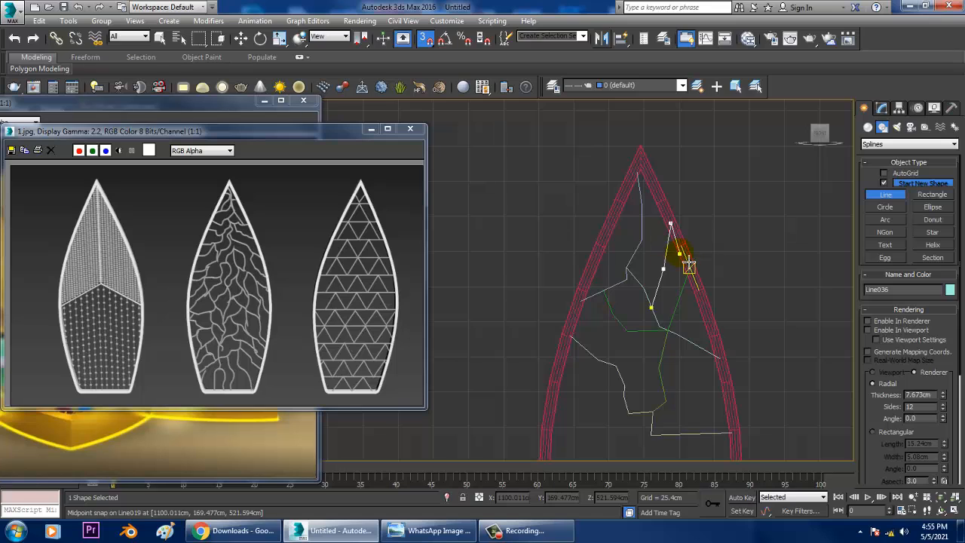
{"action": "right_click", "coordinate": [689, 265]}
- Draw a branch from the stepped zigzag's upper bend down to the midpoint of the outline's left side
{"action": "middle_click_drag", "start_coordinate": [726, 392], "coordinate": [743, 270]}
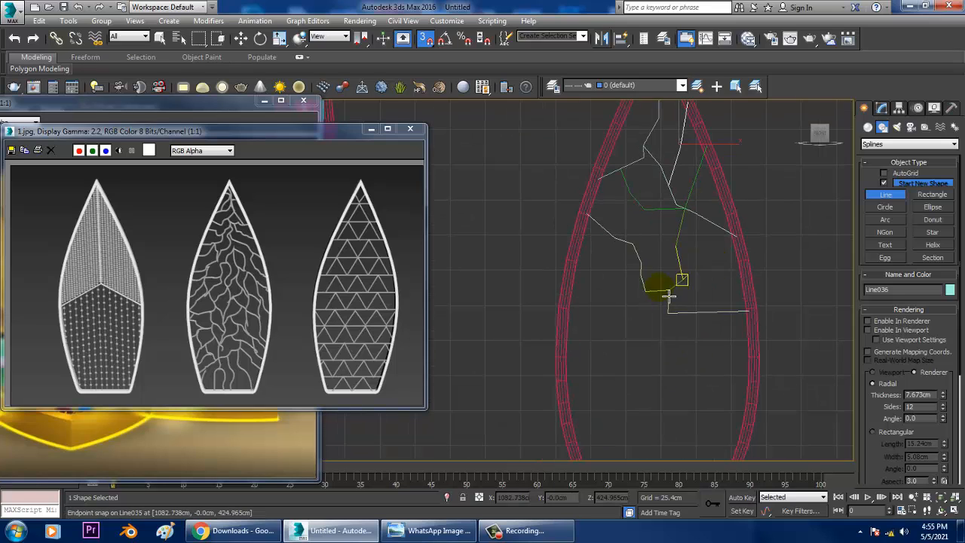
{"action": "left_click", "coordinate": [635, 244]}
{"action": "left_click", "coordinate": [640, 275]}
{"action": "left_click", "coordinate": [628, 293]}
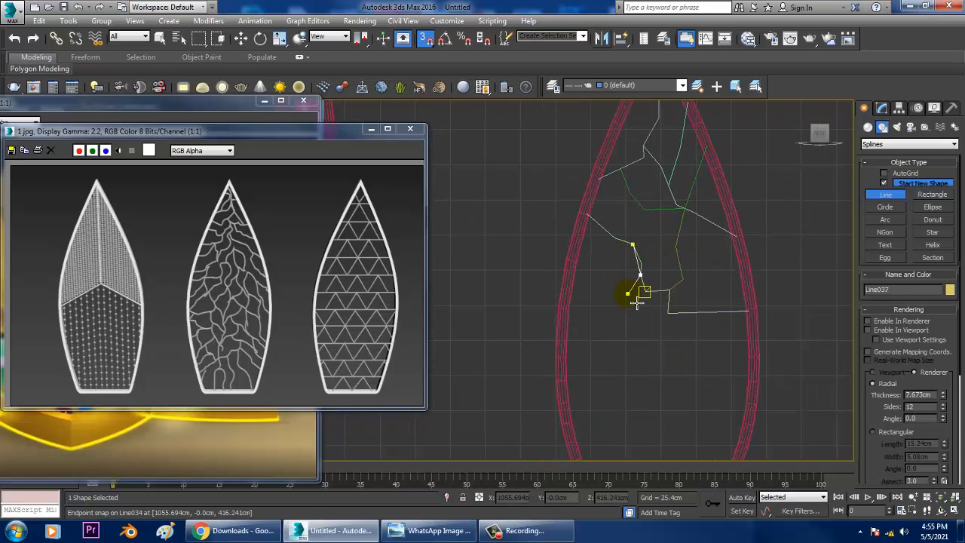
{"action": "key", "text": "BackSpace"}
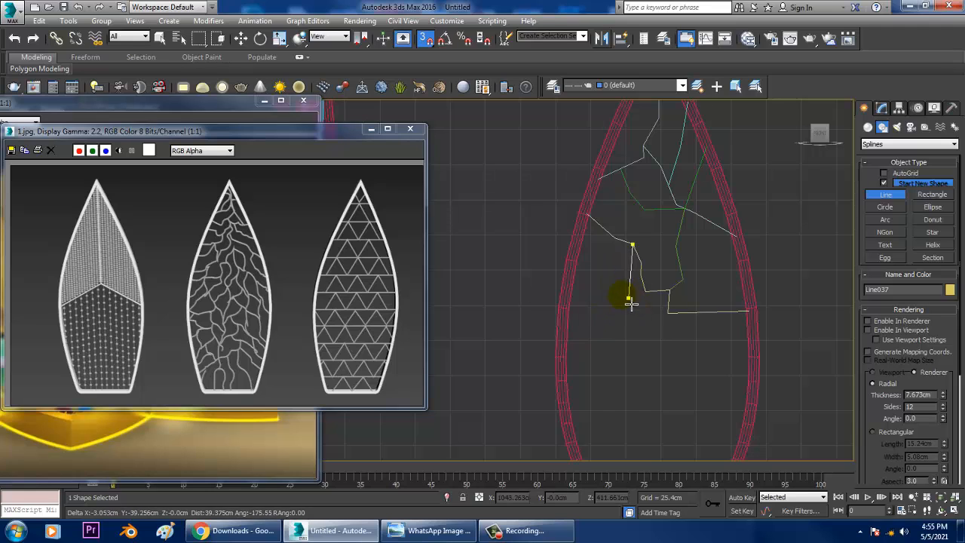
{"action": "left_click", "coordinate": [621, 294]}
{"action": "left_click", "coordinate": [596, 317]}
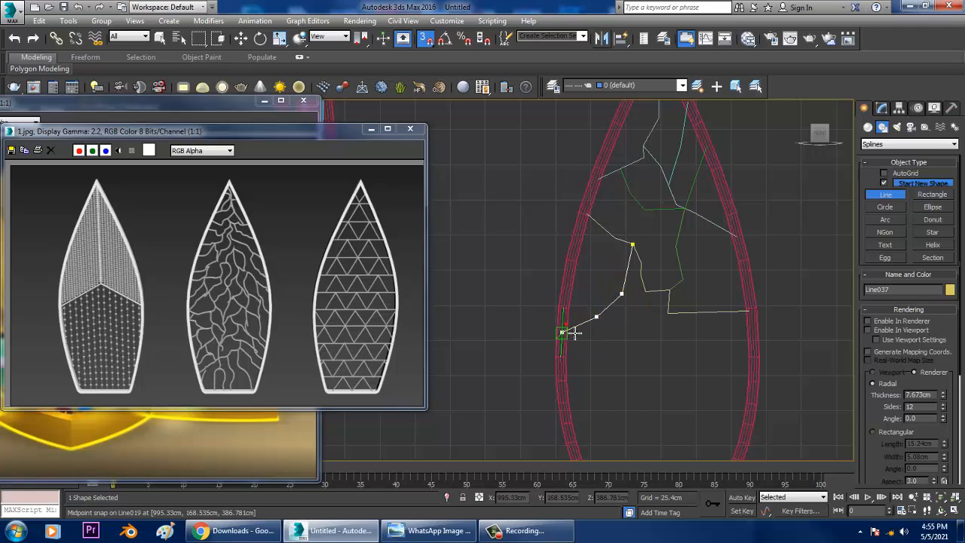
{"action": "left_click", "coordinate": [573, 332]}
{"action": "right_click", "coordinate": [573, 332]}
- Save the scene to the Desktop as lotus, replacing the existing file
{"action": "left_click", "coordinate": [12, 13]}
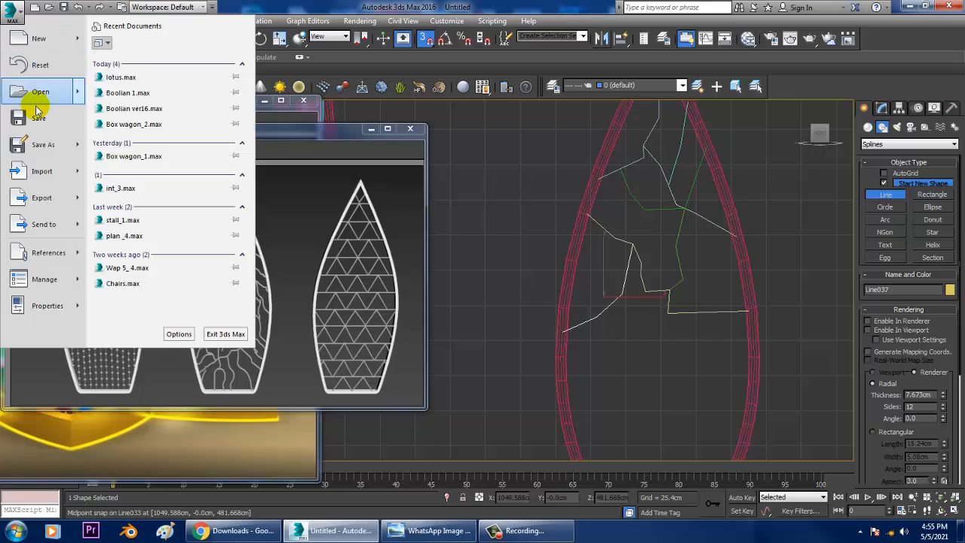
{"action": "left_click", "coordinate": [37, 115]}
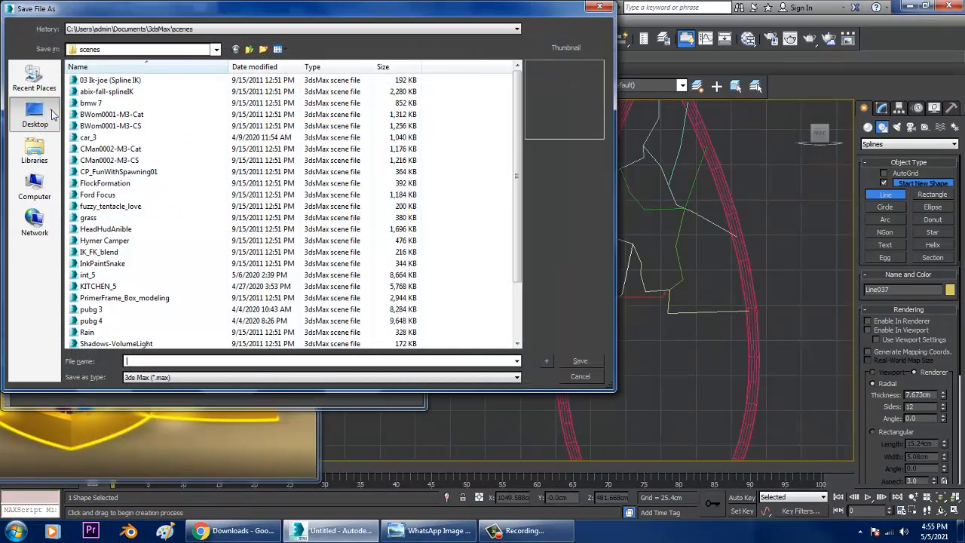
{"action": "left_click", "coordinate": [51, 114]}
{"action": "type", "text": "lotus"}
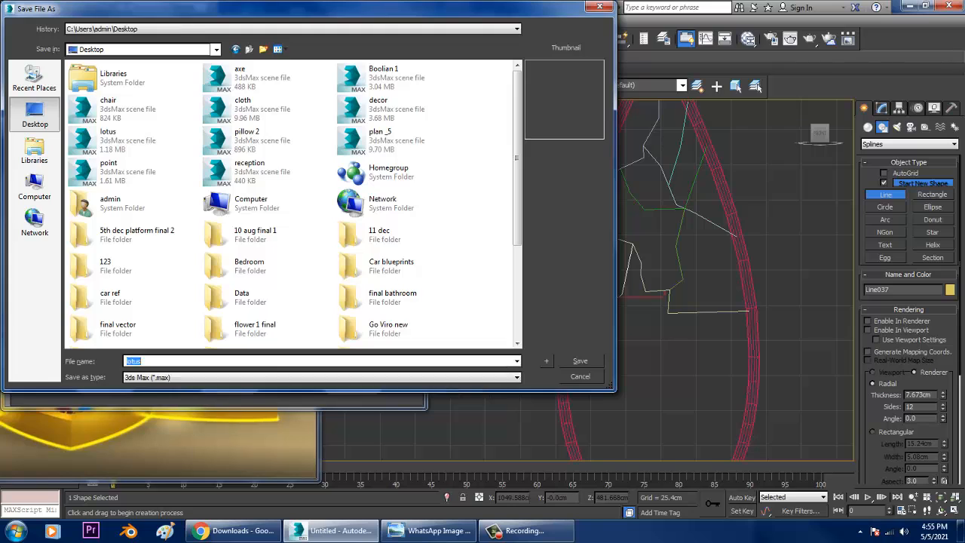
{"action": "key", "text": "Return"}
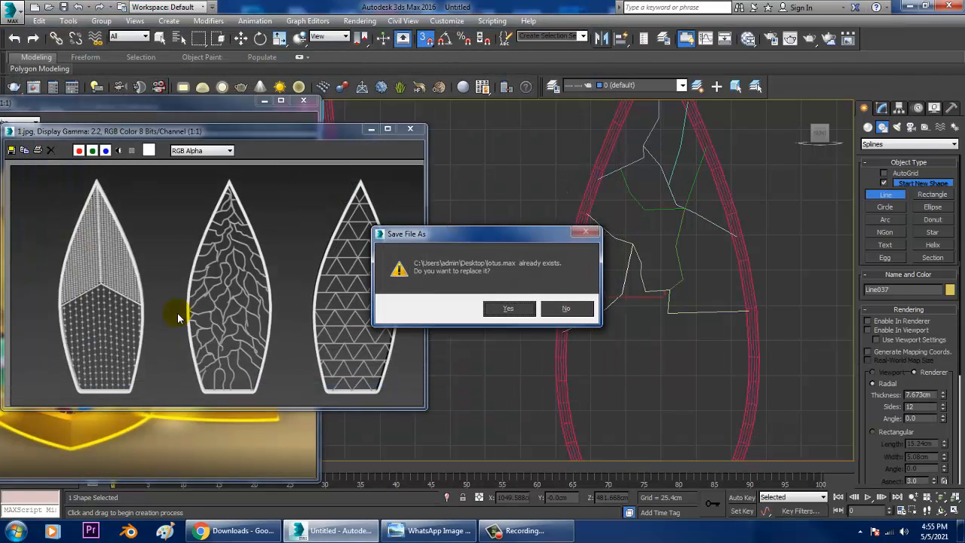
{"action": "key", "text": "Return"}
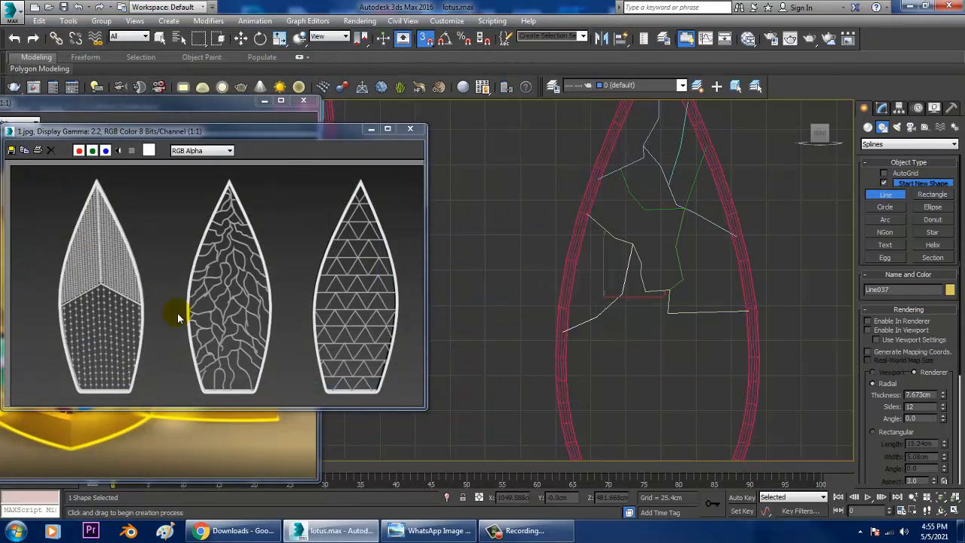
- Draw a crooked branch from the middle of the lower-left crack down and across to the outline's left side
{"action": "middle_click_drag", "start_coordinate": [638, 349], "coordinate": [570, 297]}
{"action": "left_click", "coordinate": [564, 282]}
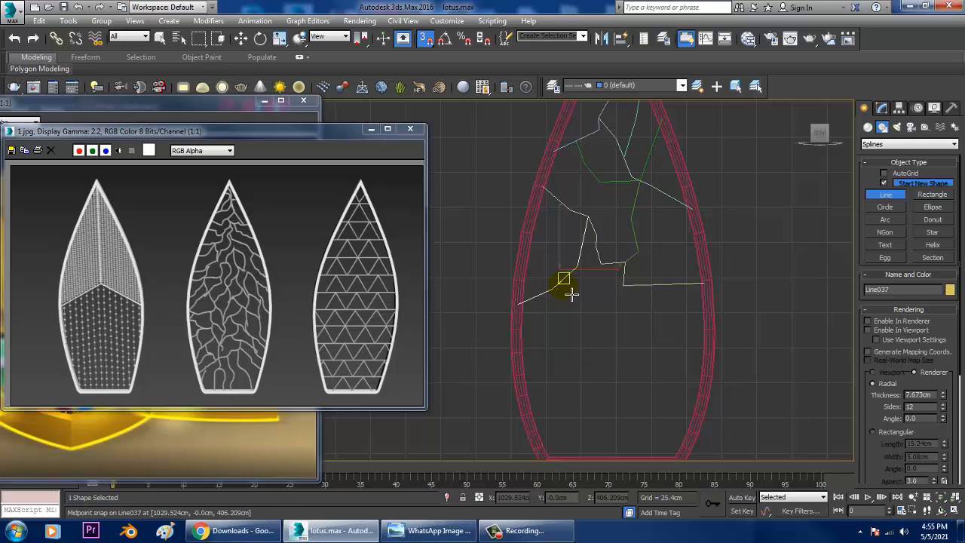
{"action": "left_click", "coordinate": [579, 311]}
{"action": "left_click", "coordinate": [574, 325]}
{"action": "left_click", "coordinate": [563, 345]}
{"action": "left_click", "coordinate": [563, 353]}
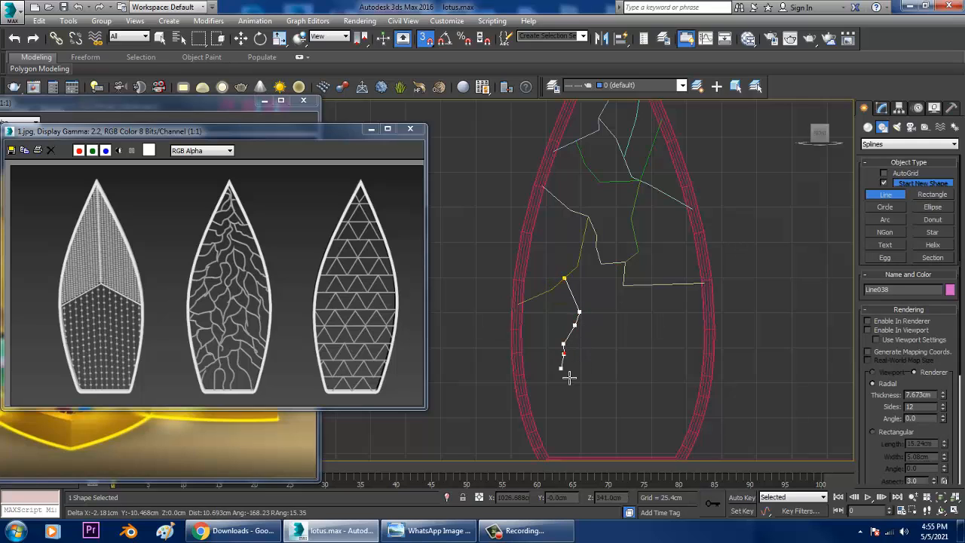
{"action": "left_click", "coordinate": [560, 368]}
{"action": "right_click", "coordinate": [527, 379]}
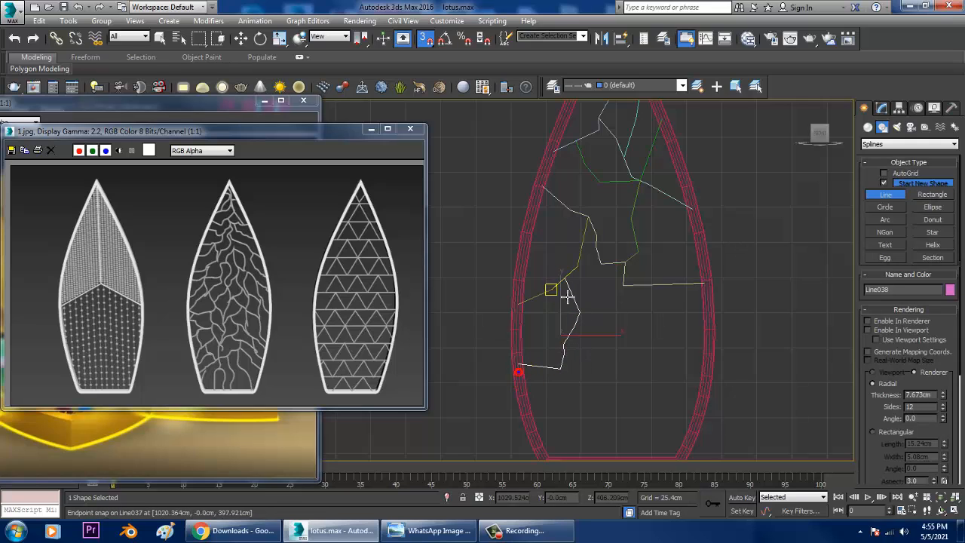
- Draw a jagged crack from the new branch's upper bend across the leaf to the outline's right side
{"action": "left_click", "coordinate": [579, 311]}
{"action": "left_click", "coordinate": [607, 327]}
{"action": "left_click", "coordinate": [607, 343]}
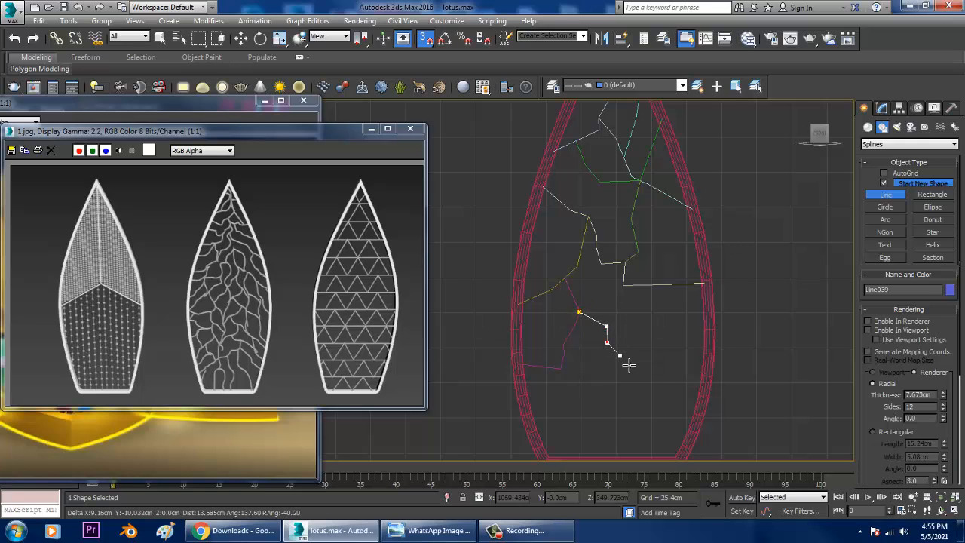
{"action": "left_click", "coordinate": [671, 328]}
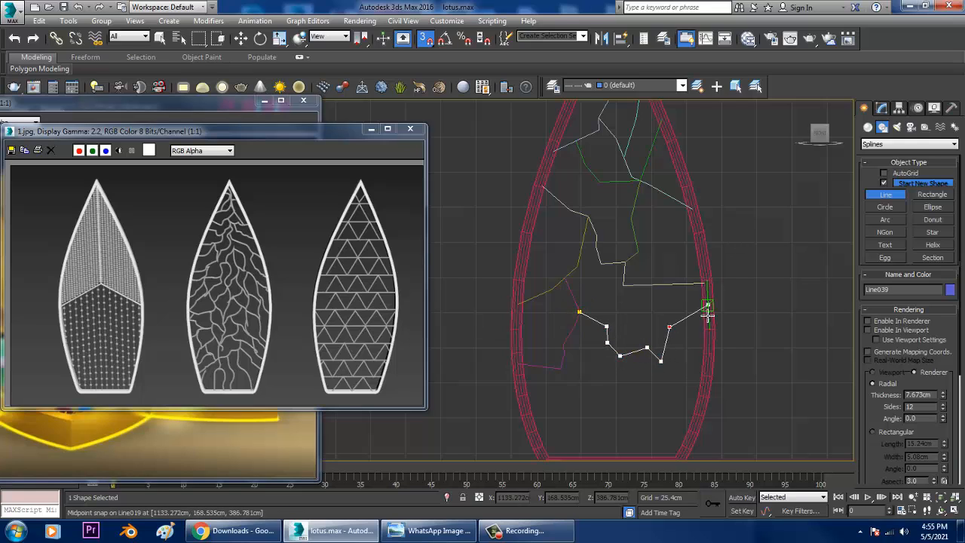
{"action": "left_click", "coordinate": [717, 315]}
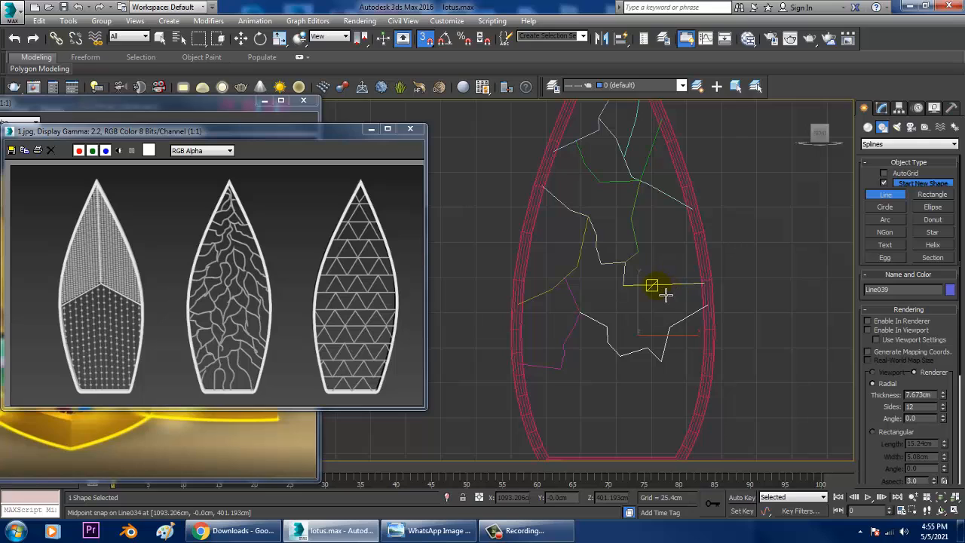
- Draw a short zigzag from the central connecting line, above the stepped zigzag, to the outline's right side
{"action": "left_click", "coordinate": [634, 235]}
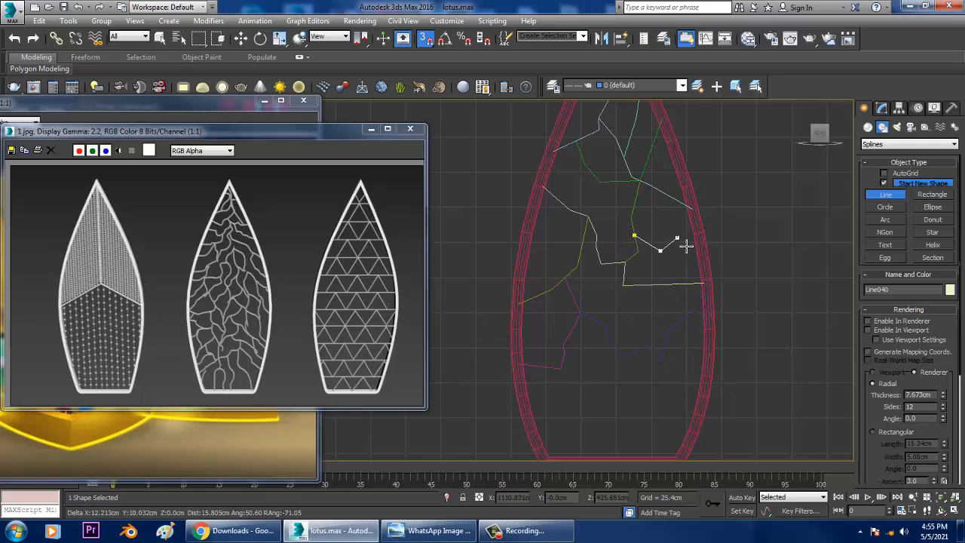
{"action": "left_click", "coordinate": [679, 239]}
{"action": "left_click", "coordinate": [704, 255]}
{"action": "right_click", "coordinate": [705, 256]}
- Draw a crooked line from the jagged crack down to the leaf's base, with a branch from its upper bend to the outline's right side
{"action": "middle_click_drag", "start_coordinate": [655, 383], "coordinate": [667, 335]}
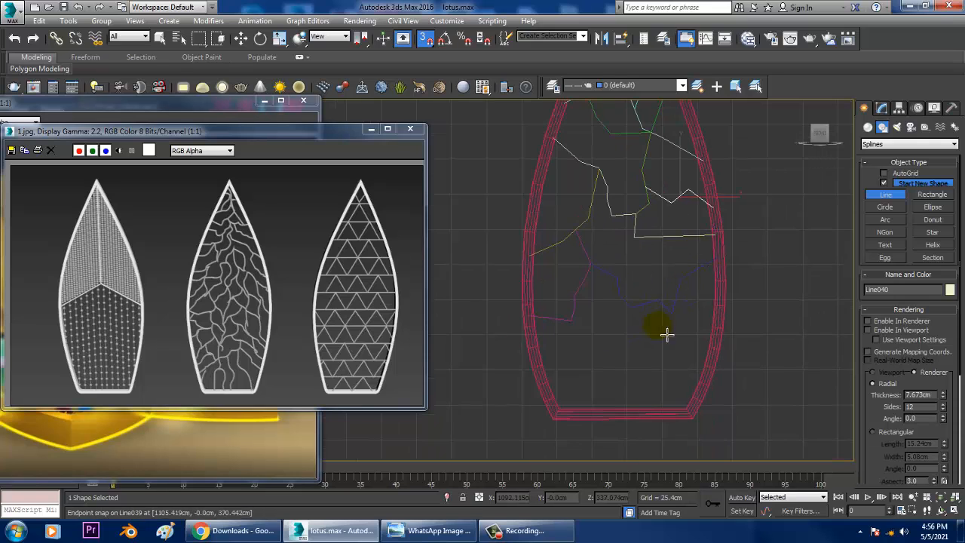
{"action": "left_click", "coordinate": [645, 305]}
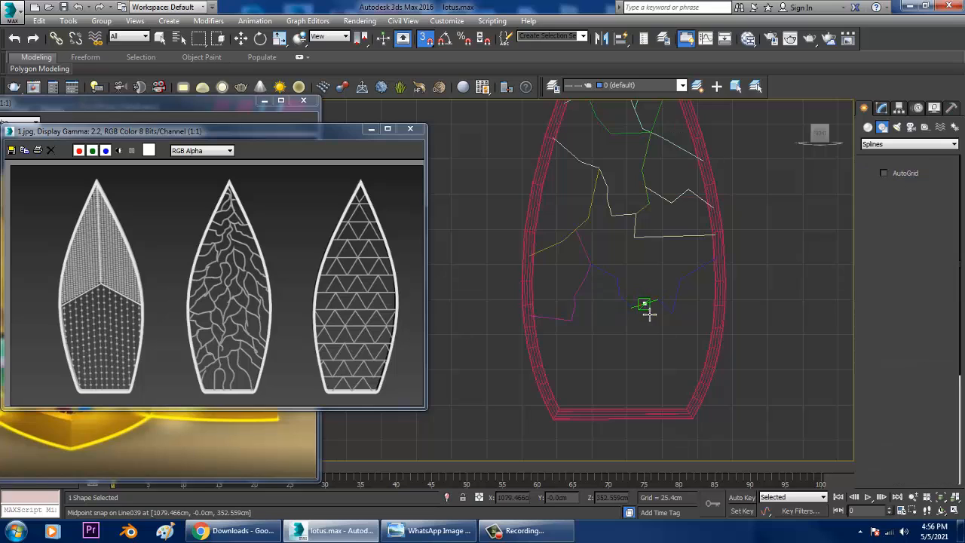
{"action": "left_click", "coordinate": [641, 366]}
{"action": "left_click", "coordinate": [622, 385]}
{"action": "left_click", "coordinate": [627, 414]}
{"action": "right_click", "coordinate": [631, 412]}
{"action": "left_click", "coordinate": [653, 345]}
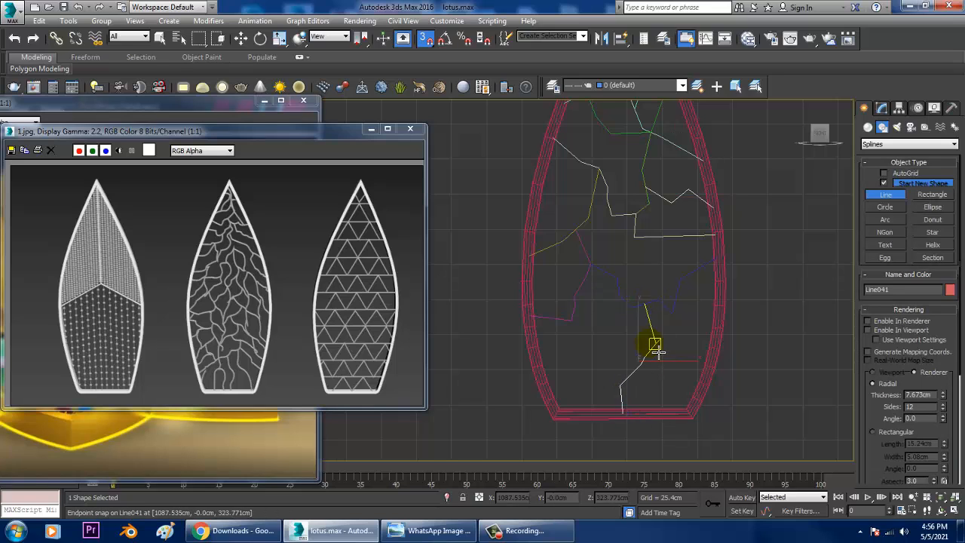
{"action": "left_click", "coordinate": [672, 377]}
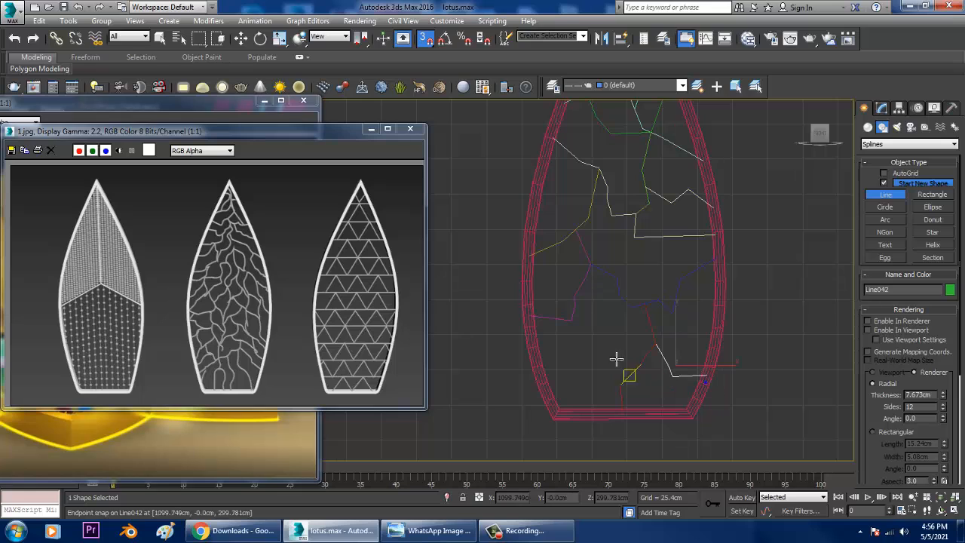
- Draw a crooked line from the lower-left branch down to the left corner of the leaf's base
{"action": "left_click", "coordinate": [573, 314]}
{"action": "left_click", "coordinate": [585, 340]}
{"action": "left_click", "coordinate": [584, 356]}
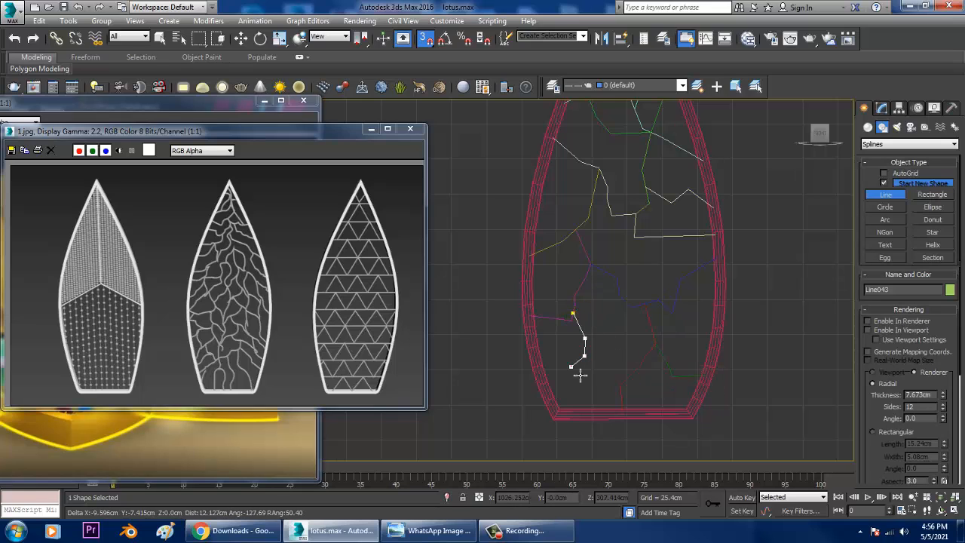
{"action": "left_click", "coordinate": [571, 367]}
{"action": "right_click", "coordinate": [578, 409]}
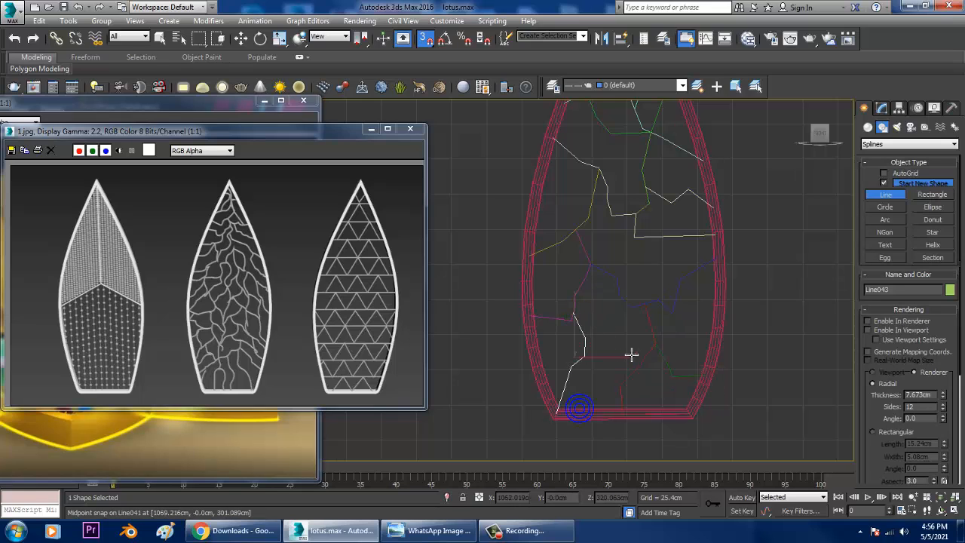
- Draw a crooked line from the jagged crack's low left bend to the central base line's lower bend, and turn snapping off
{"action": "left_click", "coordinate": [625, 302]}
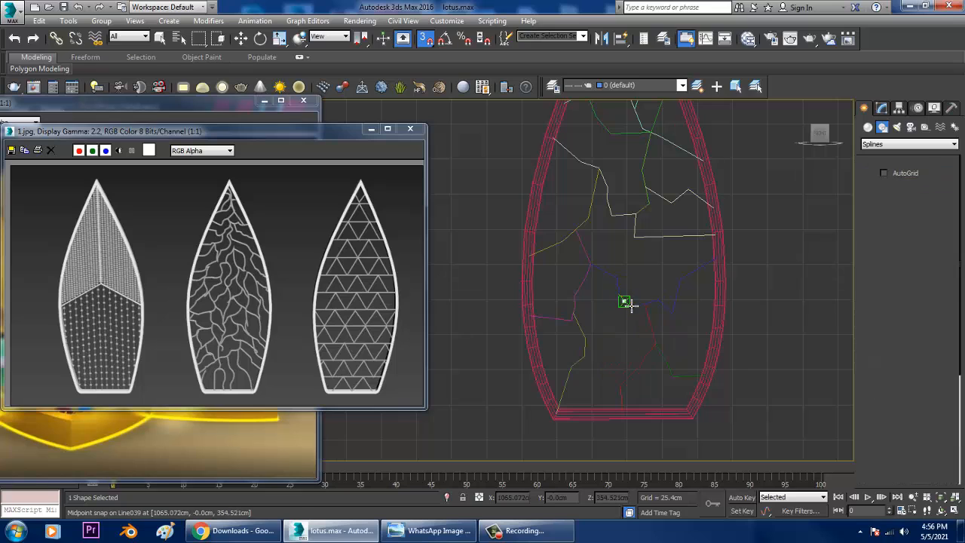
{"action": "left_click", "coordinate": [617, 355]}
{"action": "left_click", "coordinate": [612, 363]}
{"action": "left_click", "coordinate": [620, 384]}
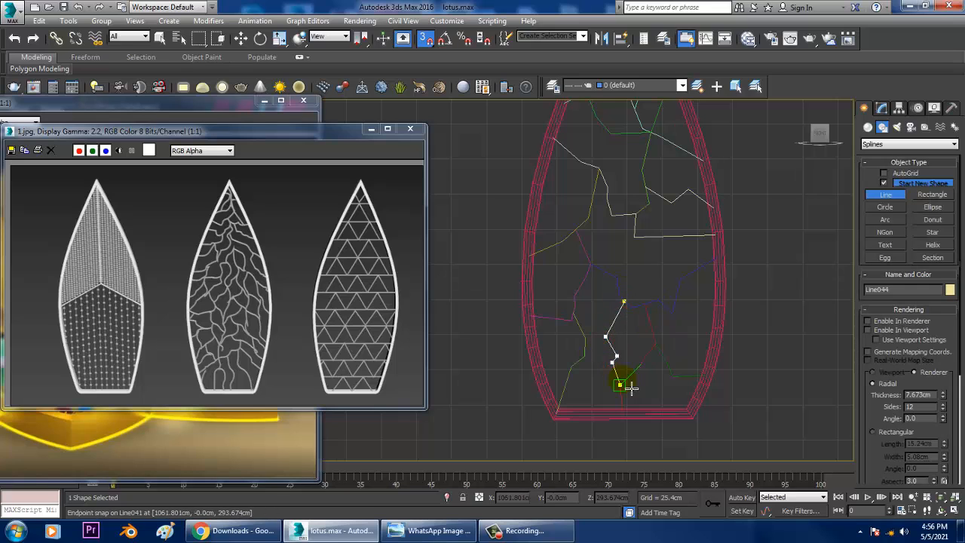
{"action": "right_click", "coordinate": [631, 389]}
{"action": "key", "text": "s"}
- Attach all the other crack lines inside the leaf to the topmost crack line, making one shape
{"action": "scroll", "coordinate": [712, 346], "scroll_direction": "down", "scroll_amount": 2}
{"action": "mouse_move", "coordinate": [668, 312]}
{"action": "middle_mouse_down"}
{"action": "mouse_move", "coordinate": [681, 330]}
{"action": "mouse_move", "coordinate": [678, 305]}
{"action": "middle_mouse_up"}
{"action": "scroll", "coordinate": [695, 308], "scroll_direction": "up", "scroll_amount": 4}
{"action": "scroll", "coordinate": [696, 308], "scroll_direction": "down", "scroll_amount": 4}
{"action": "middle_click_drag", "start_coordinate": [668, 250], "coordinate": [667, 267]}
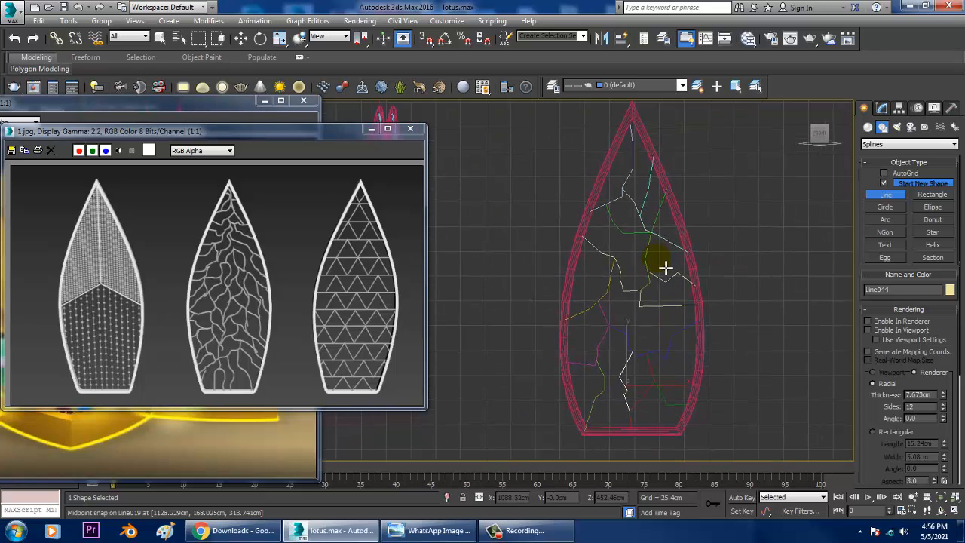
{"action": "right_click", "coordinate": [848, 368]}
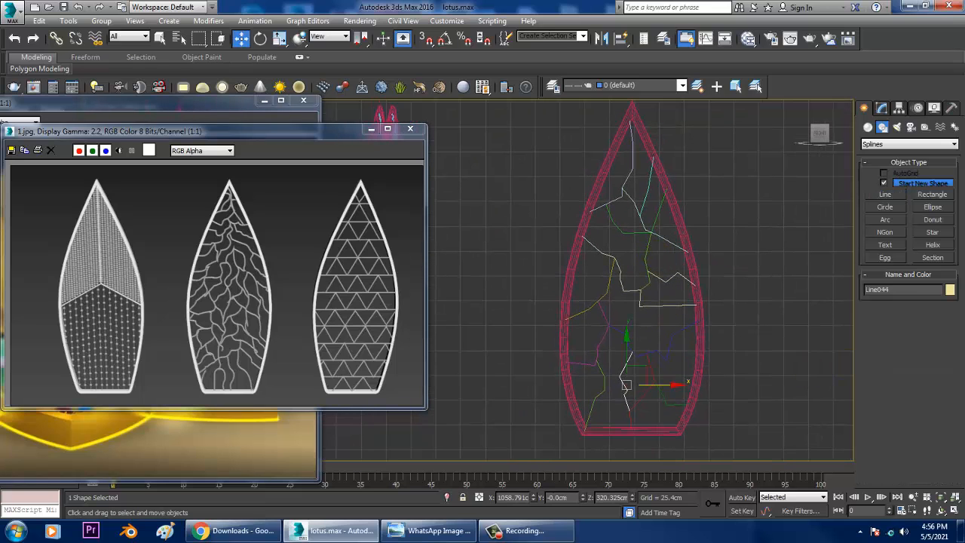
{"action": "left_click", "coordinate": [638, 182]}
{"action": "middle_click_drag", "start_coordinate": [638, 182], "coordinate": [618, 186]}
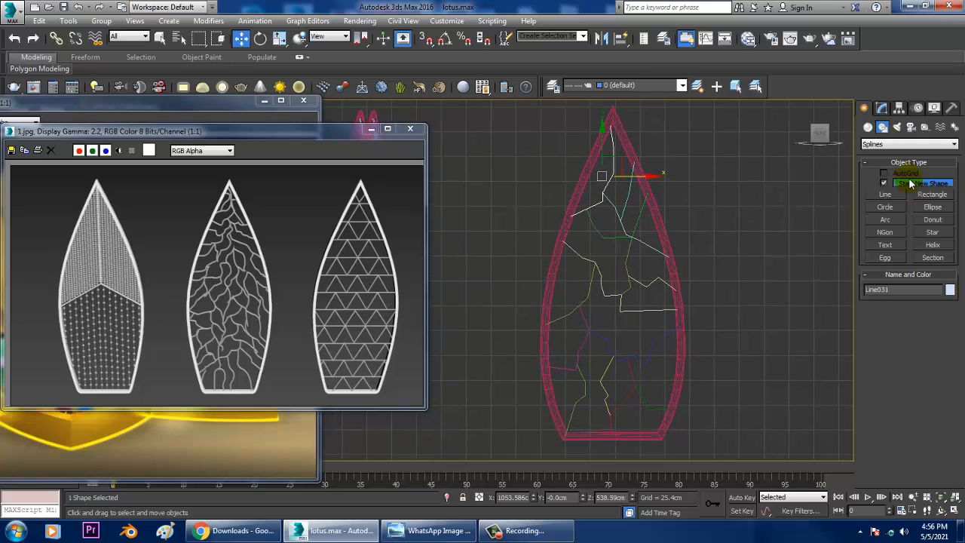
{"action": "left_click", "coordinate": [881, 110]}
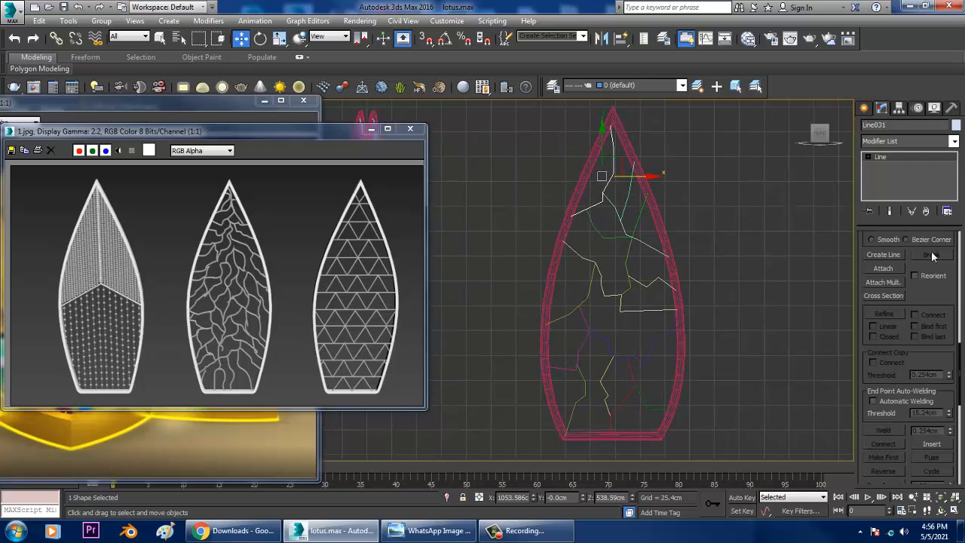
{"action": "left_click", "coordinate": [891, 269]}
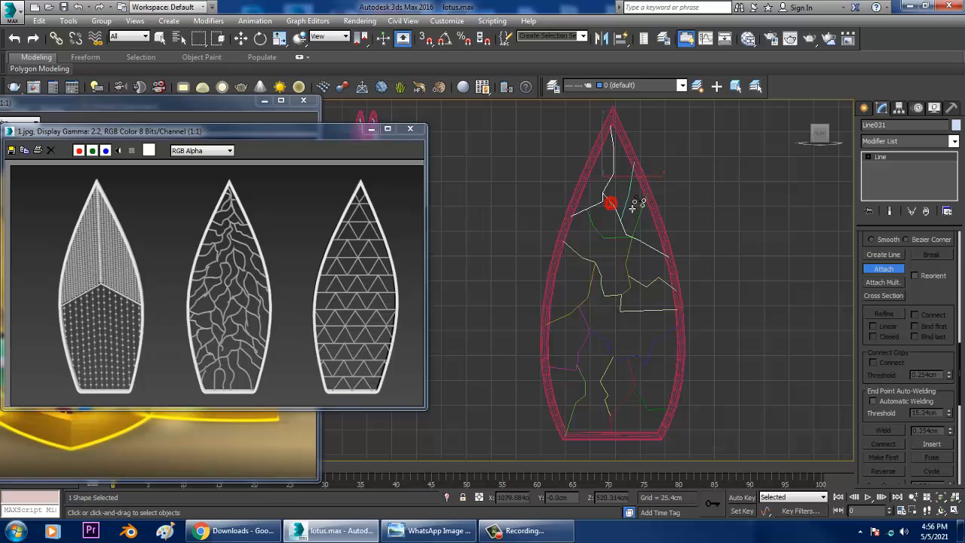
{"action": "left_click", "coordinate": [628, 238]}
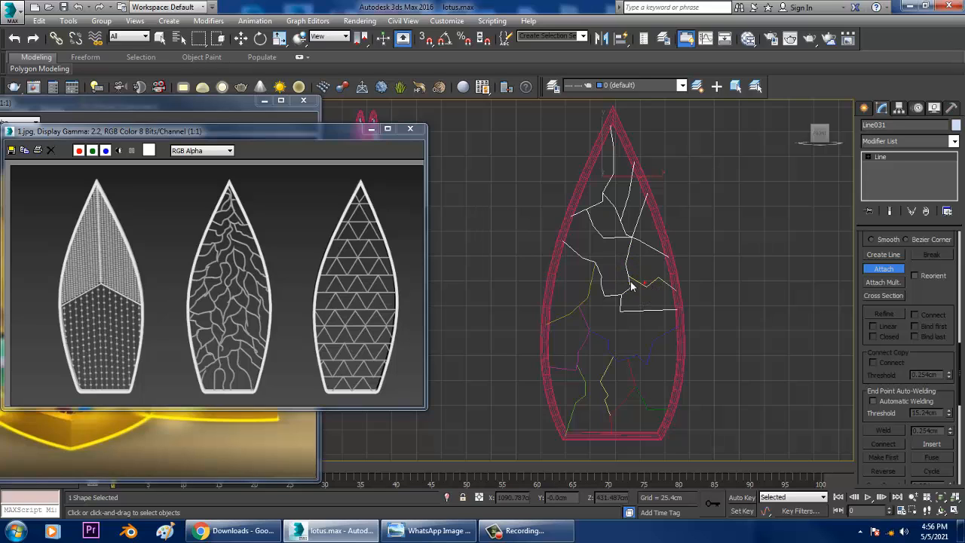
{"action": "left_click", "coordinate": [589, 298]}
{"action": "left_click", "coordinate": [603, 338]}
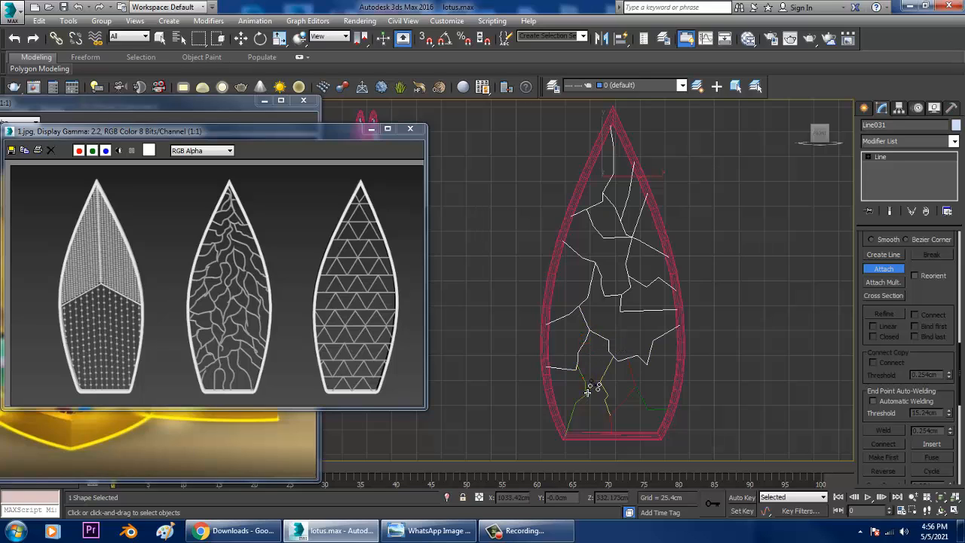
{"action": "left_click", "coordinate": [625, 377]}
{"action": "left_click", "coordinate": [883, 268]}
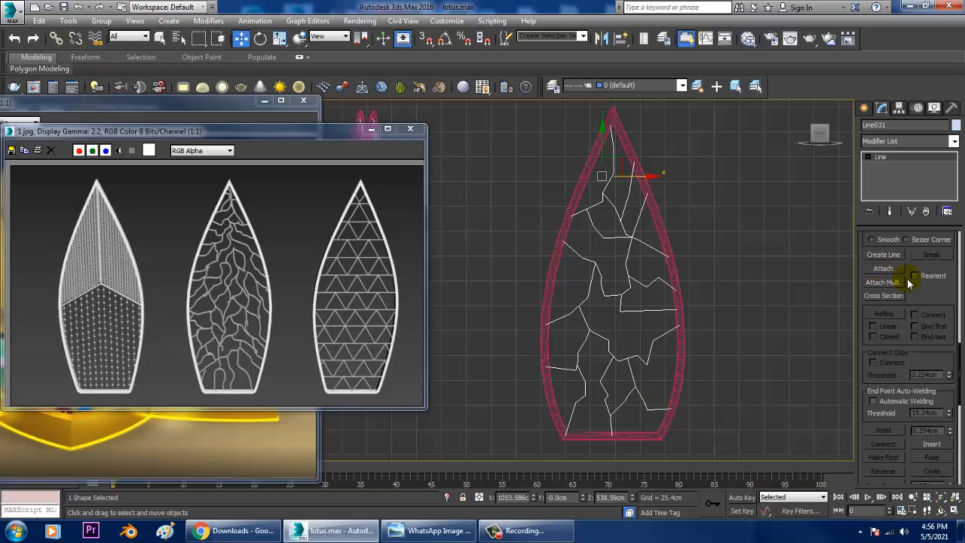
- Enable the crack shape's rendering in the viewport and set its radial thickness to 0.998 cm
{"action": "left_click_drag", "start_coordinate": [942, 290], "coordinate": [928, 417]}
{"action": "left_click_drag", "start_coordinate": [887, 309], "coordinate": [886, 435]}
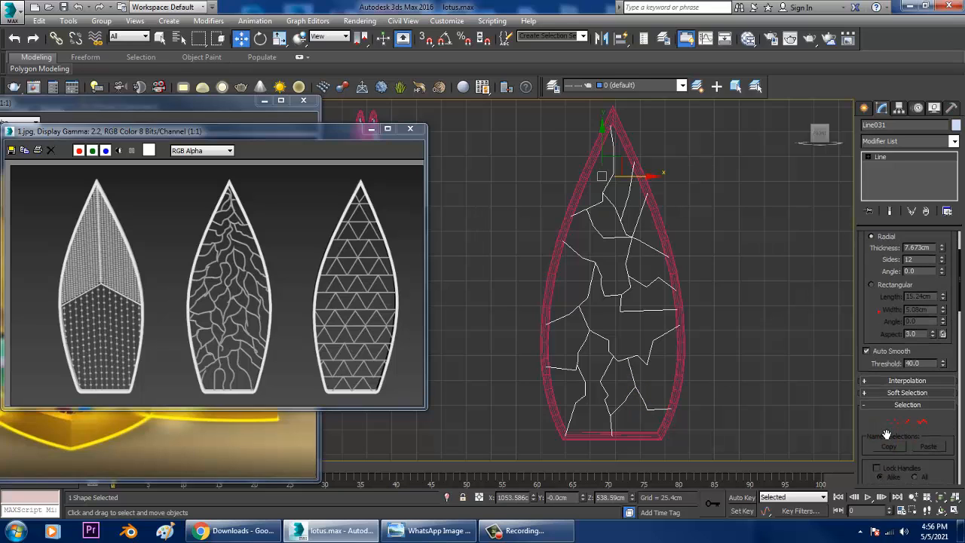
{"action": "left_click_drag", "start_coordinate": [881, 272], "coordinate": [880, 348]}
{"action": "left_click", "coordinate": [867, 259]}
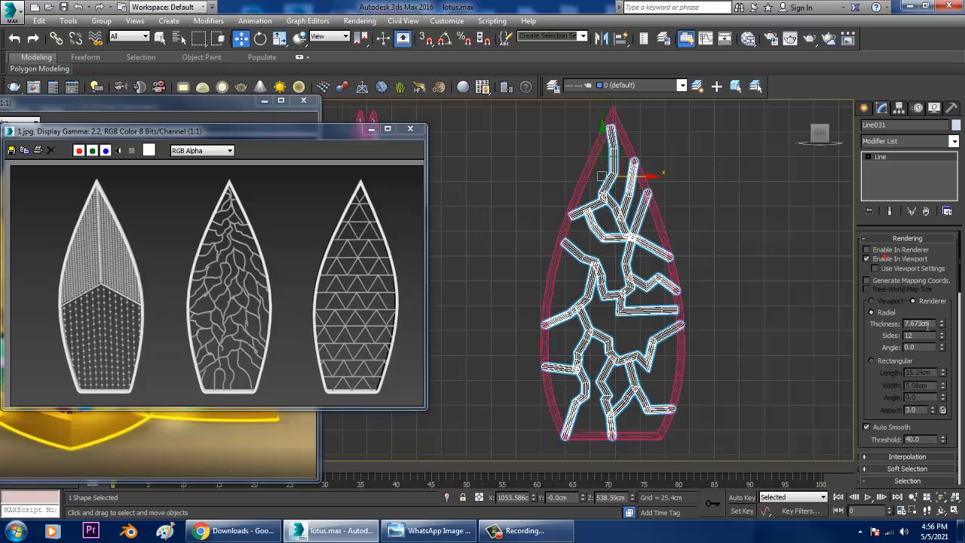
{"action": "left_click_drag", "start_coordinate": [944, 329], "coordinate": [957, 386]}
- In the perspective view, move all the crack vertices lying off the outline's plane along Y until the pattern sits flat in the outline
{"action": "key", "text": "alt+w"}
{"action": "right_click", "coordinate": [724, 392]}
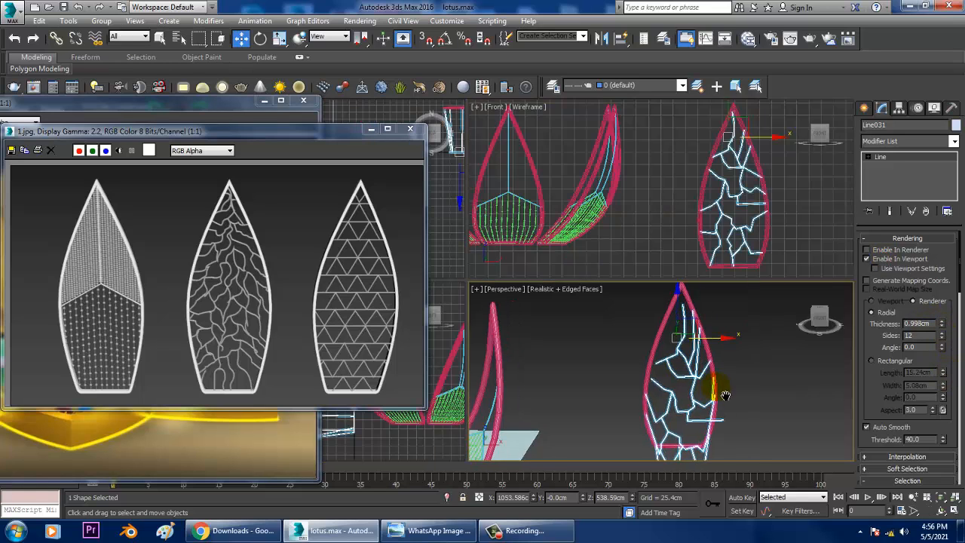
{"action": "key", "text": "alt+w"}
{"action": "middle_click_drag", "start_coordinate": [720, 380], "coordinate": [690, 270], "text": "alt"}
{"action": "key", "text": "1"}
{"action": "scroll", "coordinate": [698, 210], "scroll_direction": "down", "scroll_amount": 3}
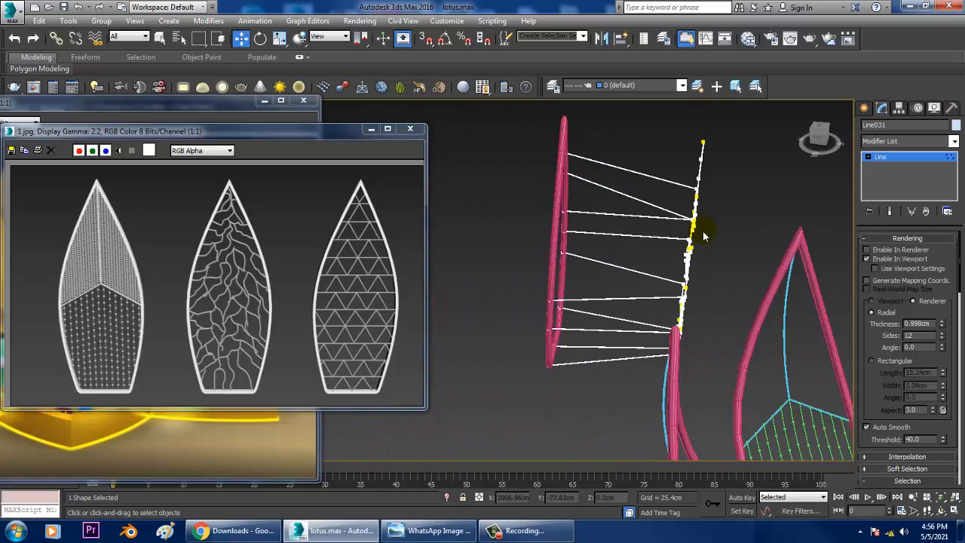
{"action": "left_click_drag", "start_coordinate": [637, 115], "coordinate": [735, 385]}
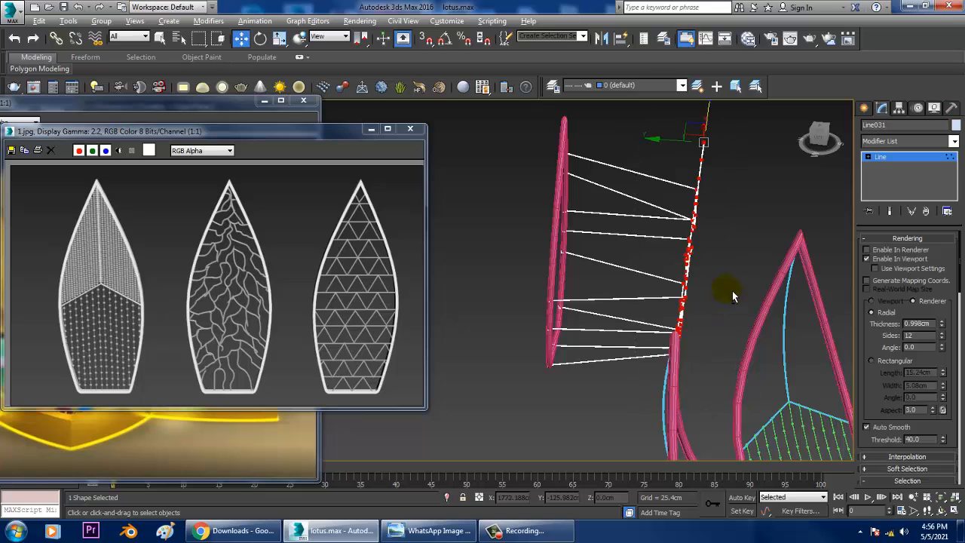
{"action": "mouse_move", "coordinate": [733, 292]}
{"action": "middle_mouse_down", "text": "alt"}
{"action": "mouse_move", "coordinate": [745, 339]}
{"action": "mouse_move", "coordinate": [728, 299]}
{"action": "middle_mouse_up", "text": "alt"}
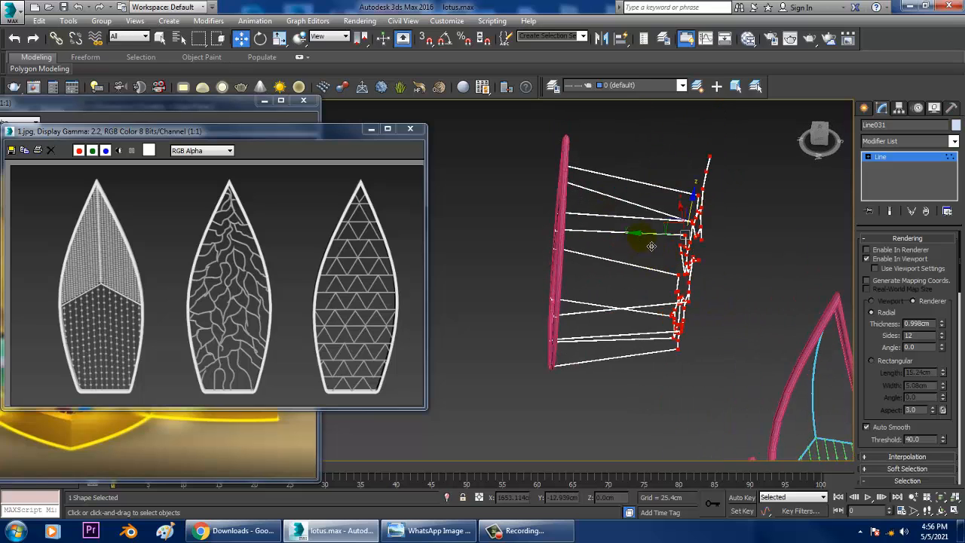
{"action": "left_click_drag", "start_coordinate": [653, 245], "coordinate": [515, 231]}
{"action": "middle_click_drag", "start_coordinate": [658, 224], "coordinate": [722, 294], "text": "alt"}
{"action": "scroll", "coordinate": [605, 215], "scroll_direction": "up", "scroll_amount": 3}
{"action": "scroll", "coordinate": [641, 263], "scroll_direction": "up", "scroll_amount": 3}
{"action": "left_click", "coordinate": [886, 159]}
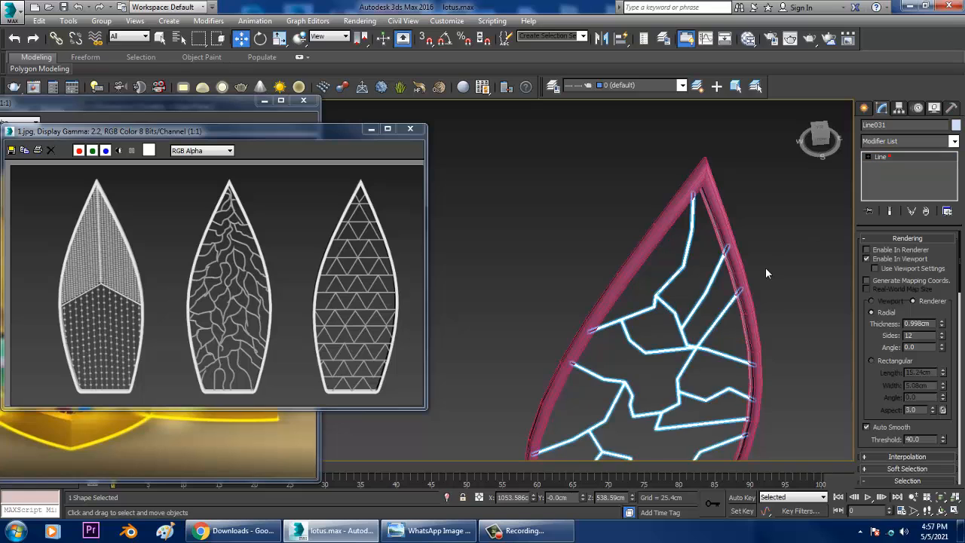
- Convert the flat leaf outline and its crack-line pattern to Editable Poly
{"action": "middle_click_drag", "start_coordinate": [743, 263], "coordinate": [716, 259], "text": "alt"}
{"action": "scroll", "coordinate": [716, 259], "scroll_direction": "down", "scroll_amount": 2}
{"action": "key", "text": "ctrl+a"}
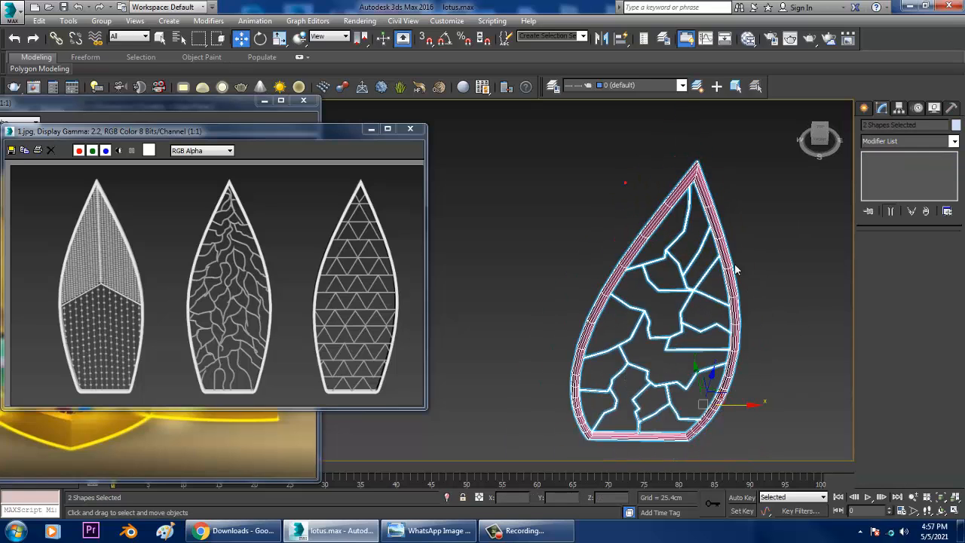
{"action": "right_click", "coordinate": [704, 239]}
{"action": "mouse_move", "coordinate": [726, 359]}
{"action": "left_click", "coordinate": [894, 385]}
{"action": "middle_click_drag", "start_coordinate": [663, 301], "coordinate": [727, 243], "text": "alt"}
{"action": "left_click", "coordinate": [559, 218]}
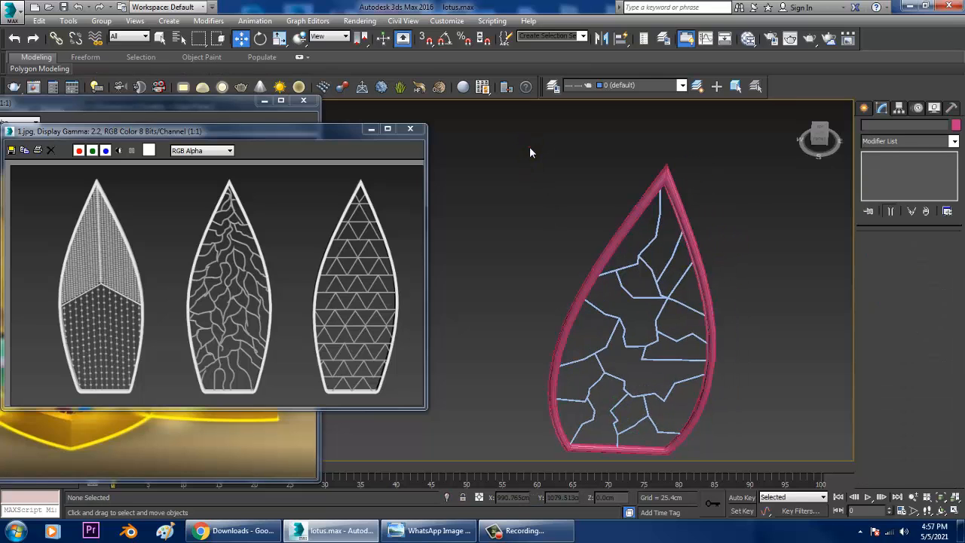
- Apply one Bend modifier to both the leaf outline and crack pattern, with angle 84.5 and direction 90
{"action": "key", "text": "ctrl+a"}
{"action": "left_click", "coordinate": [884, 142]}
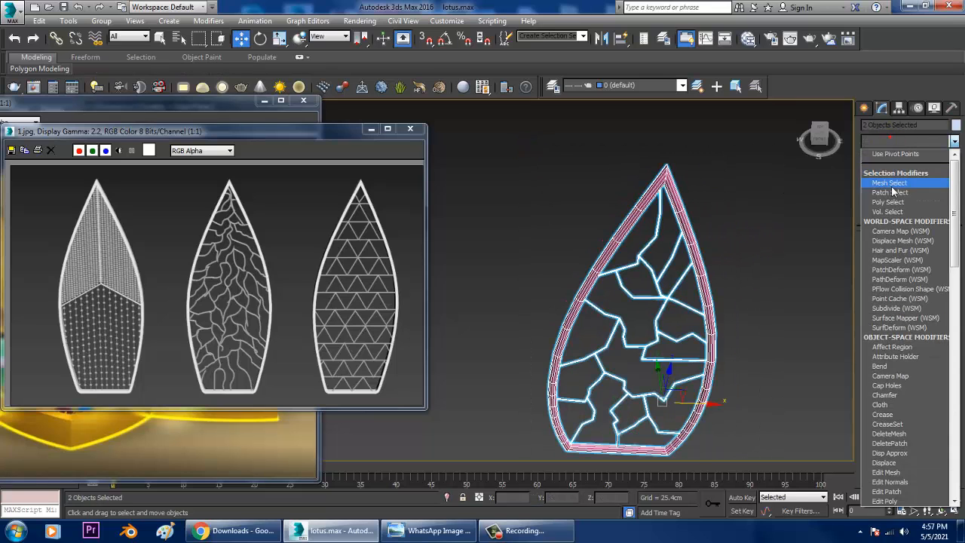
{"action": "key", "text": "b"}
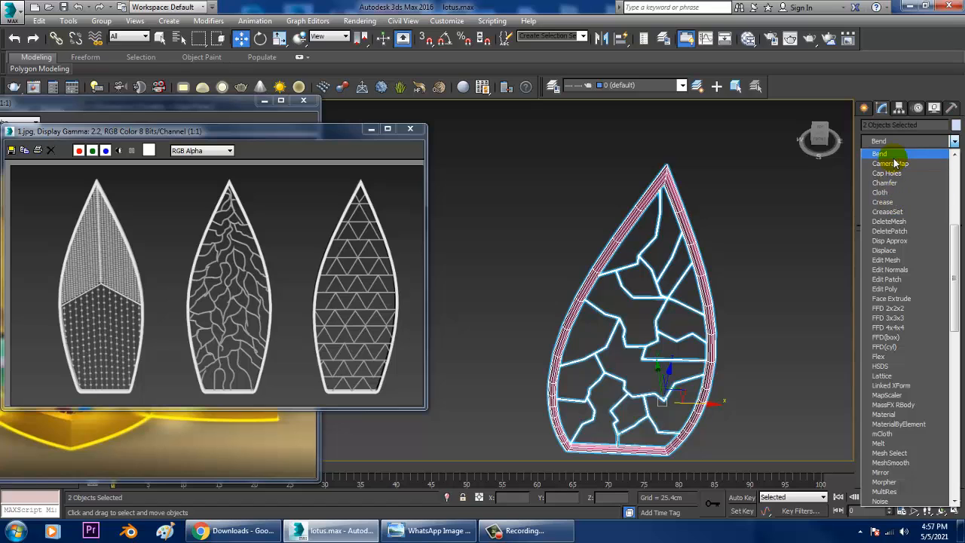
{"action": "key", "text": "Return"}
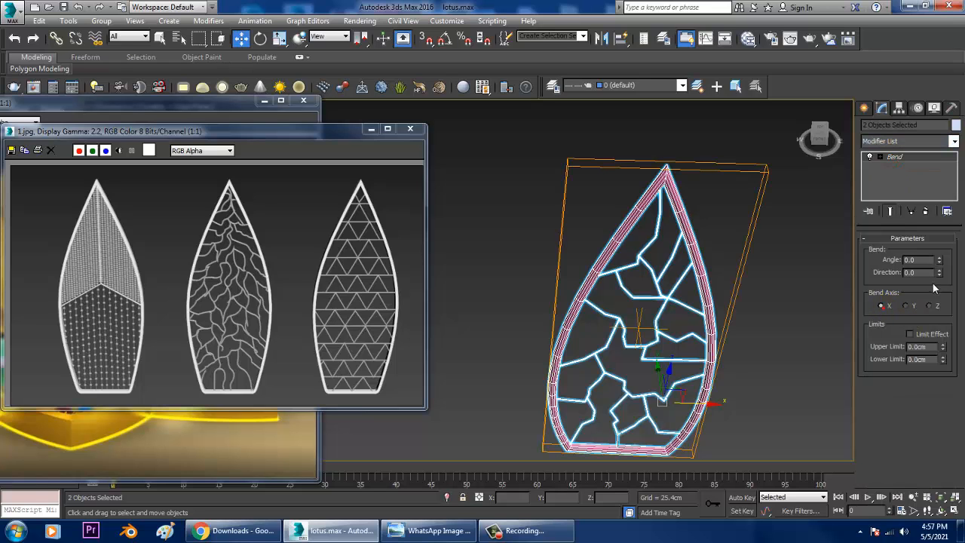
{"action": "left_click_drag", "start_coordinate": [940, 260], "coordinate": [943, 214]}
{"action": "key", "text": "ctrl+z"}
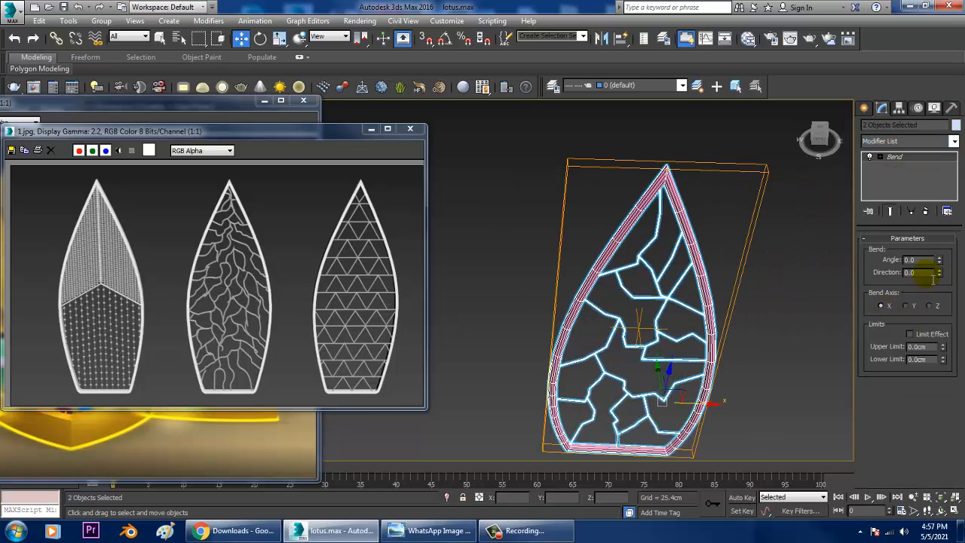
{"action": "left_click_drag", "start_coordinate": [927, 273], "coordinate": [723, 276]}
{"action": "left_click_drag", "start_coordinate": [946, 259], "coordinate": [947, 218]}
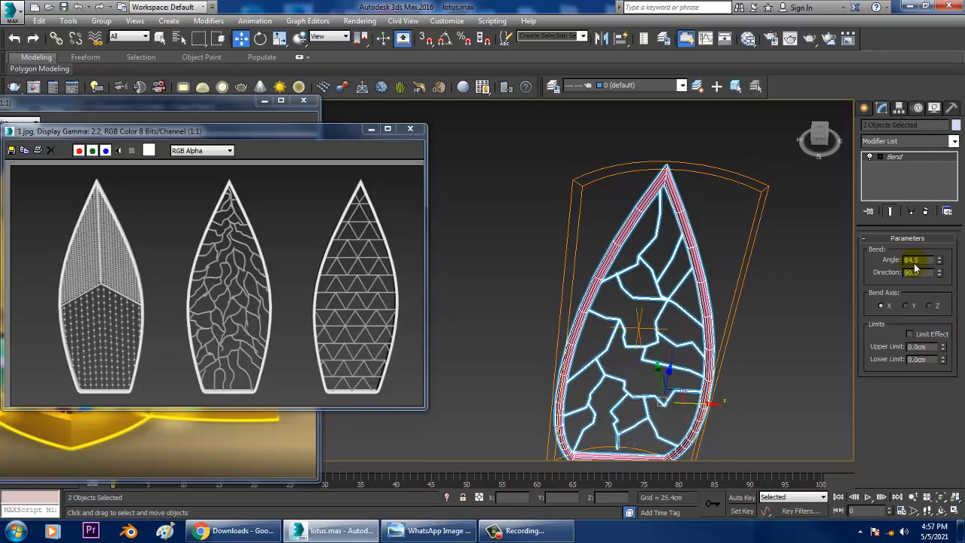
- Try the leaf's bend on the Y axis with the direction set to 0
{"action": "left_click", "coordinate": [914, 305]}
{"action": "middle_click_drag", "start_coordinate": [668, 319], "coordinate": [724, 305], "text": "alt"}
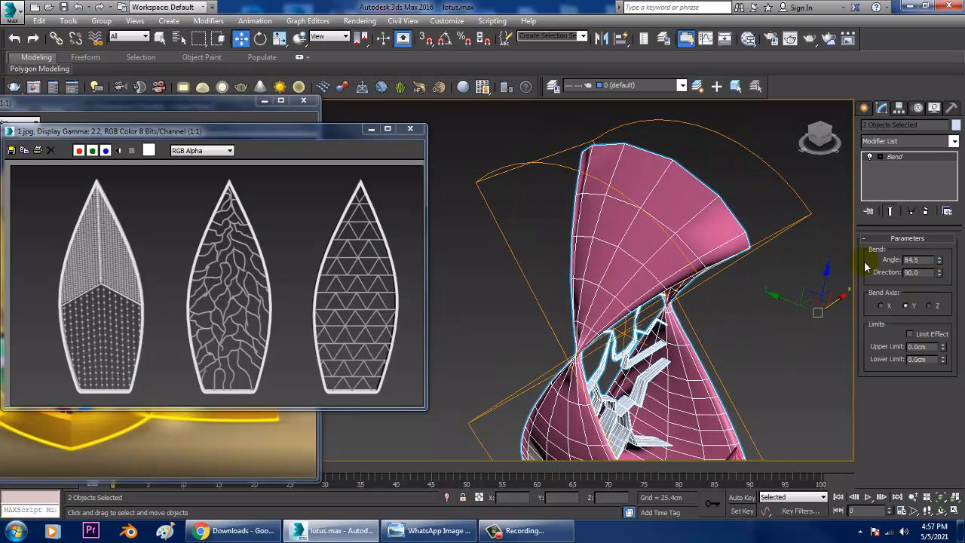
{"action": "type", "text": "0"}
{"action": "key", "text": "Return"}
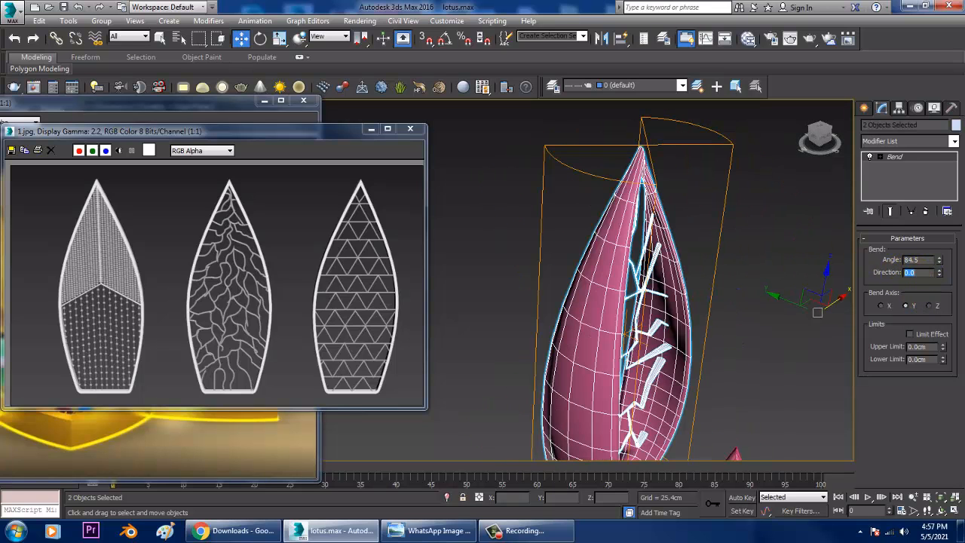
- Set the leaf's bend axis to Z and its direction to 90, keeping the angle at 84.5
{"action": "left_click", "coordinate": [929, 306]}
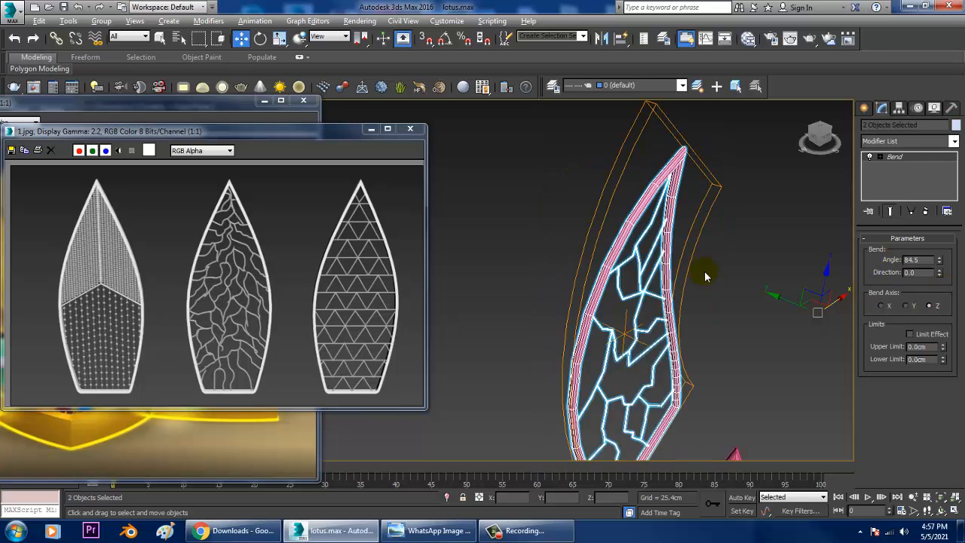
{"action": "middle_click_drag", "start_coordinate": [705, 276], "coordinate": [735, 264], "text": "alt"}
{"action": "double_click", "coordinate": [915, 273]}
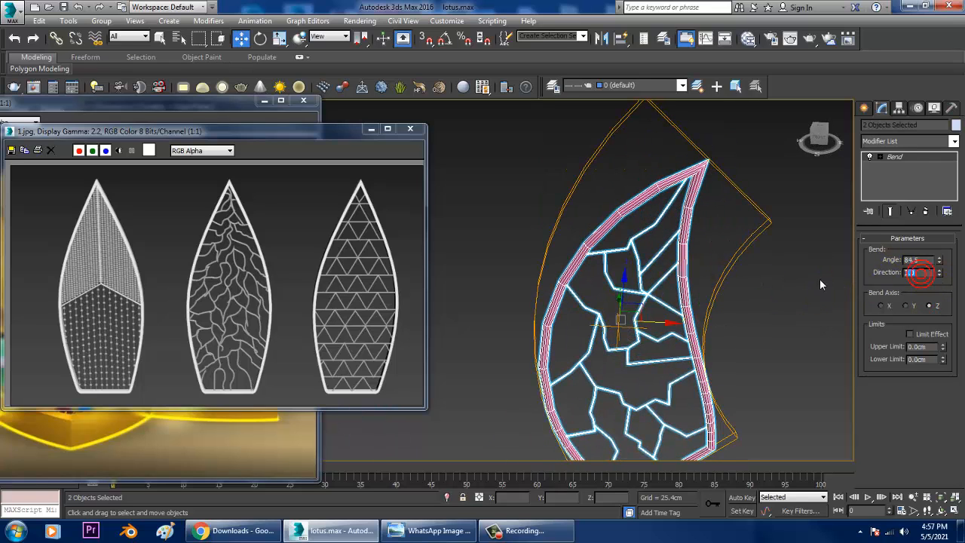
{"action": "type", "text": "90"}
{"action": "key", "text": "Return"}
{"action": "mouse_move", "coordinate": [713, 284]}
{"action": "middle_mouse_down", "text": "alt"}
{"action": "mouse_move", "coordinate": [752, 286]}
{"action": "mouse_move", "coordinate": [739, 231]}
{"action": "mouse_move", "coordinate": [696, 237]}
{"action": "mouse_move", "coordinate": [761, 239]}
{"action": "mouse_move", "coordinate": [715, 258]}
{"action": "mouse_move", "coordinate": [701, 285]}
{"action": "middle_mouse_up", "text": "alt"}
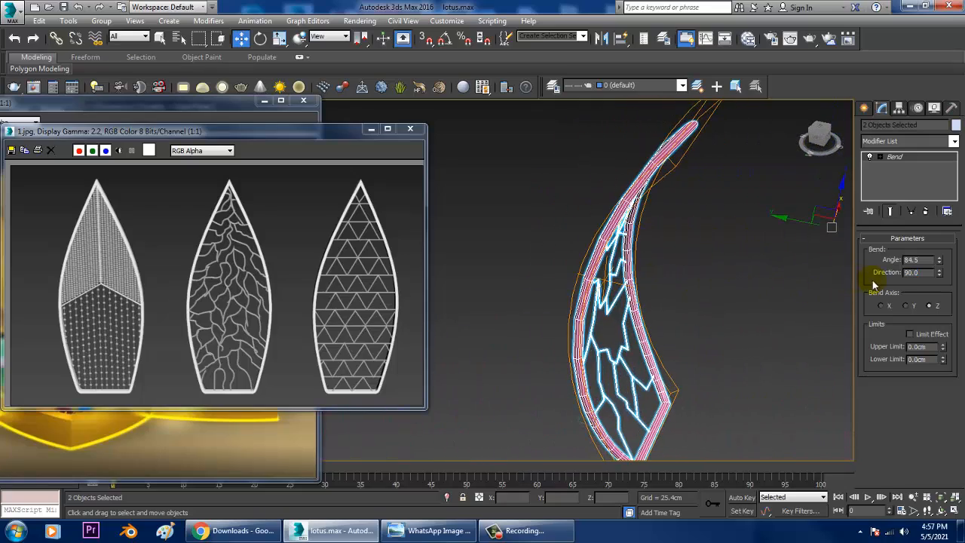
{"action": "mouse_move", "coordinate": [940, 259]}
{"action": "left_mouse_down"}
{"action": "mouse_move", "coordinate": [958, 329]}
{"action": "mouse_move", "coordinate": [942, 260]}
{"action": "left_mouse_up"}
- Bring the golden lotus reference image forward and scale down the bent crack-pattern leaf
{"action": "scroll", "coordinate": [622, 253], "scroll_direction": "down", "scroll_amount": 8}
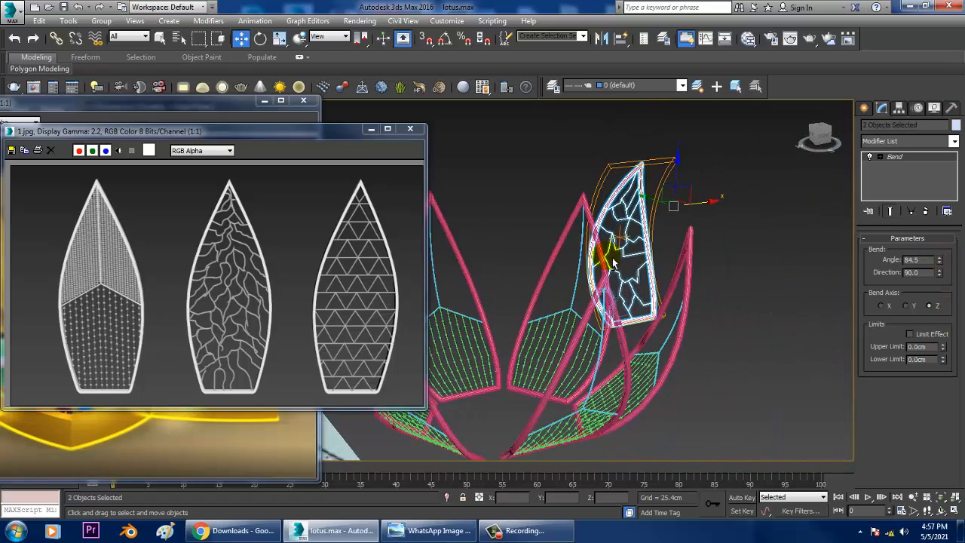
{"action": "left_click", "coordinate": [188, 105]}
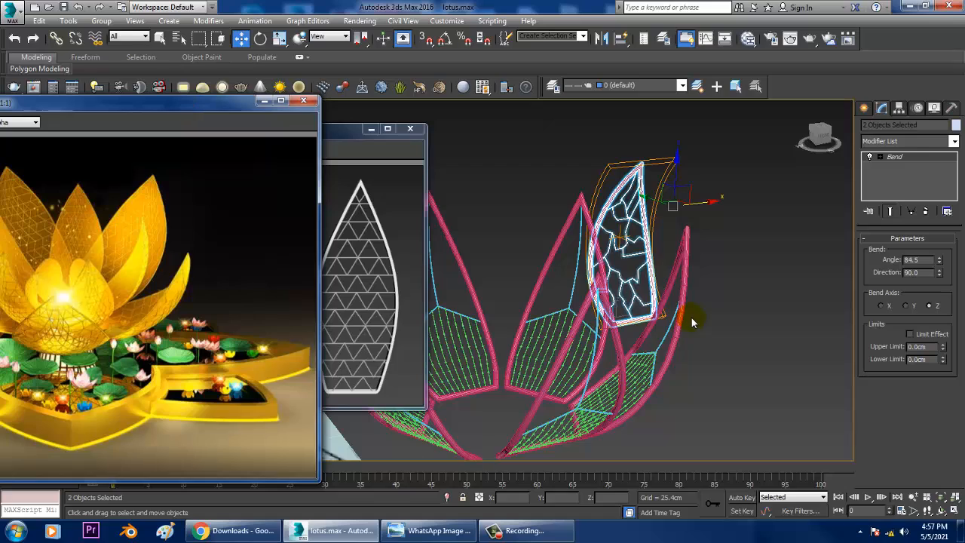
{"action": "middle_click_drag", "start_coordinate": [691, 318], "coordinate": [758, 287], "text": "alt"}
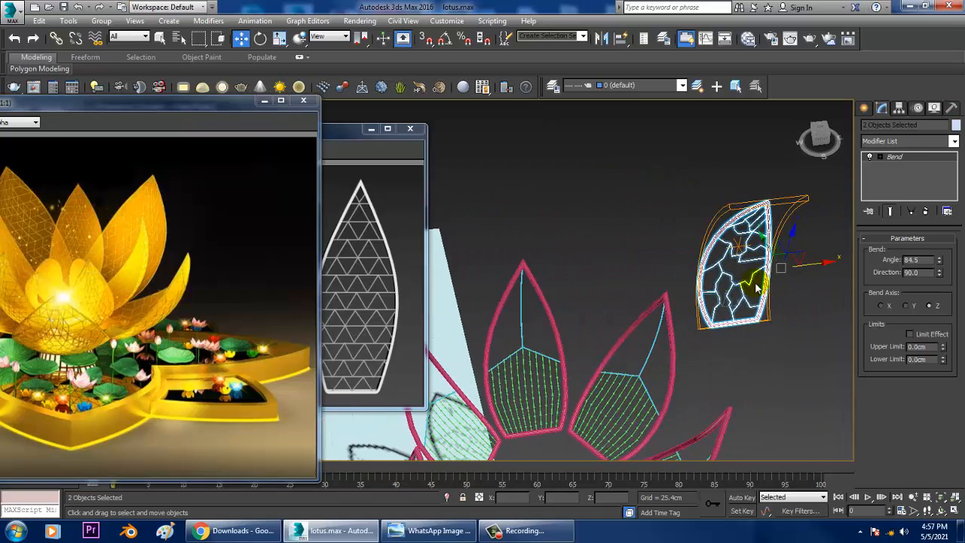
{"action": "key", "text": "r"}
{"action": "left_click_drag", "start_coordinate": [746, 268], "coordinate": [723, 309]}
{"action": "middle_click_drag", "start_coordinate": [722, 309], "coordinate": [695, 278], "text": "alt"}
- Make one independent copy of the bent leaf and its crack pattern, offset along X
{"action": "key", "text": "w"}
{"action": "left_click_drag", "start_coordinate": [695, 279], "coordinate": [870, 279], "text": "shift"}
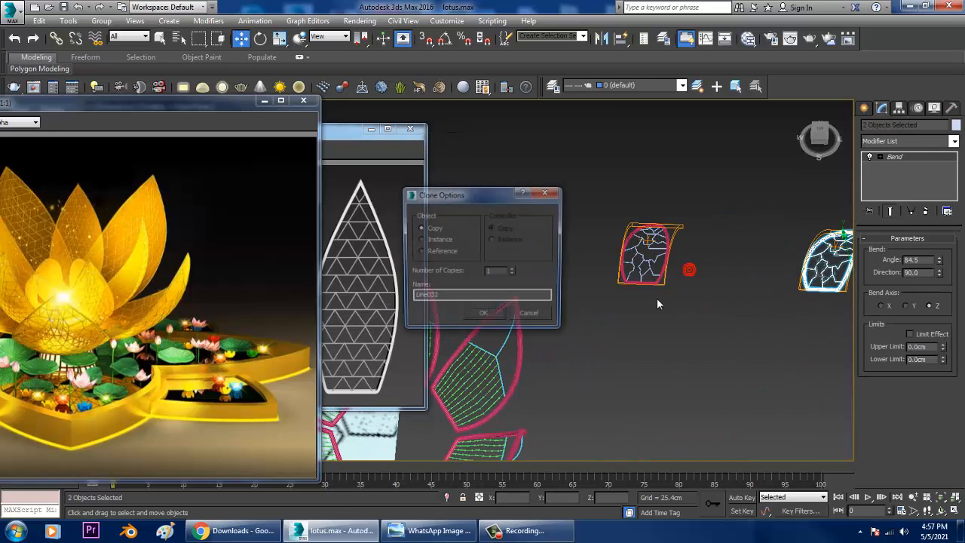
{"action": "left_click", "coordinate": [482, 316]}
- Convert the original bent leaf outline and crack pattern to Editable Poly, collapsing their Bend modifier
{"action": "left_click", "coordinate": [647, 252]}
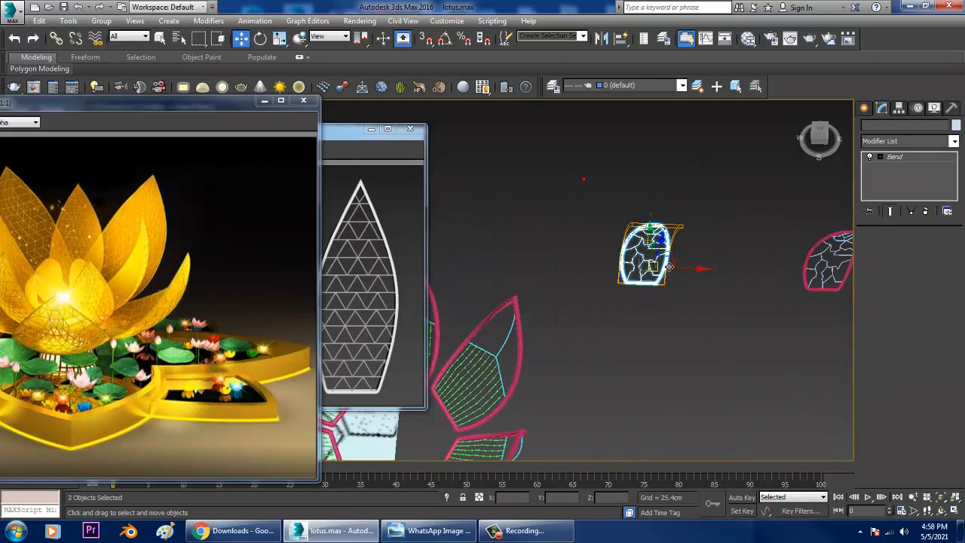
{"action": "right_click", "coordinate": [653, 242]}
{"action": "mouse_move", "coordinate": [715, 371]}
{"action": "left_click", "coordinate": [799, 375]}
{"action": "middle_click_drag", "start_coordinate": [728, 275], "coordinate": [663, 264], "text": "alt"}
- Select the original bent leaf with its crack pattern and move both into the lotus, near the base of the outer petals
{"action": "left_click_drag", "start_coordinate": [572, 167], "coordinate": [695, 317]}
{"action": "middle_click_drag", "start_coordinate": [603, 267], "coordinate": [589, 215], "text": "alt"}
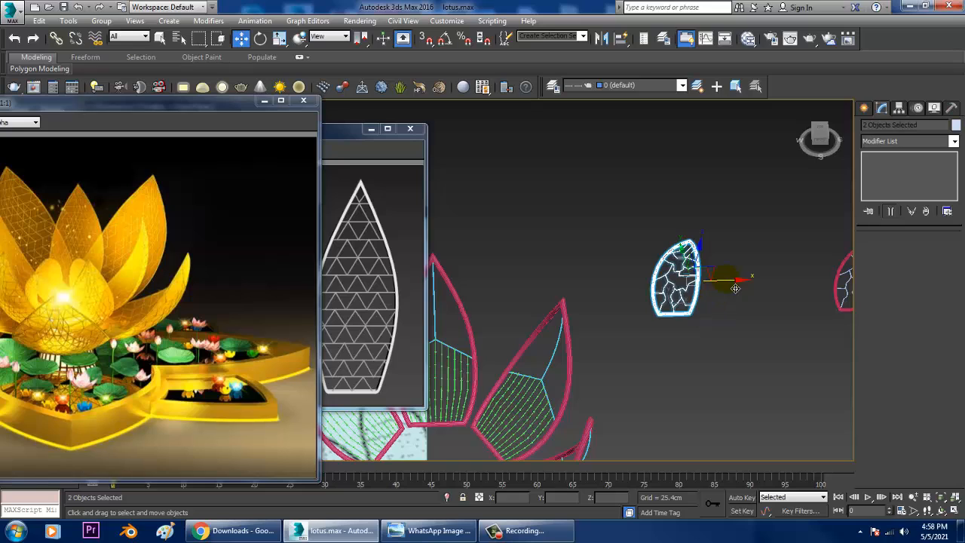
{"action": "left_click_drag", "start_coordinate": [735, 288], "coordinate": [522, 304]}
{"action": "middle_click_drag", "start_coordinate": [521, 304], "coordinate": [539, 285], "text": "alt"}
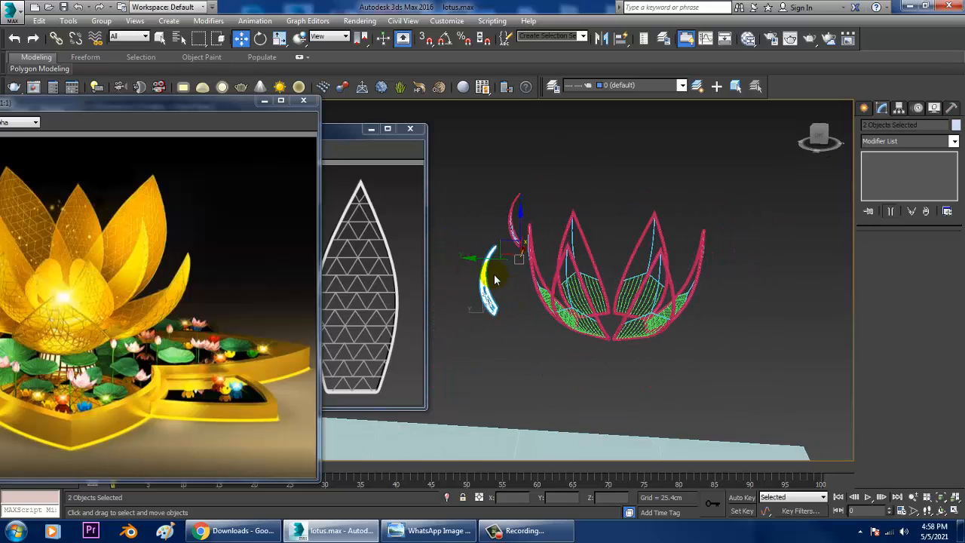
{"action": "left_click_drag", "start_coordinate": [490, 269], "coordinate": [573, 280]}
{"action": "scroll", "coordinate": [621, 302], "scroll_direction": "up", "scroll_amount": 8}
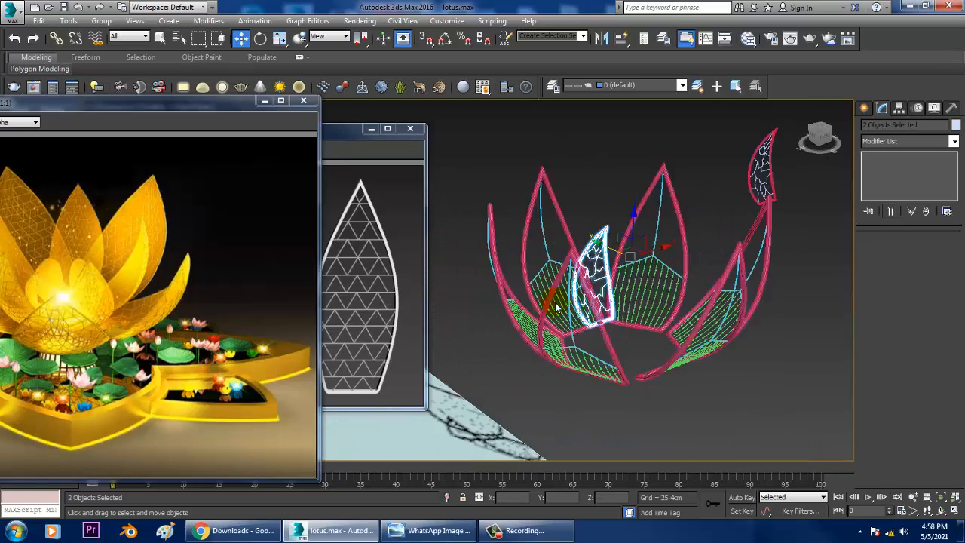
{"action": "middle_click_drag", "start_coordinate": [589, 310], "coordinate": [575, 332], "text": "alt"}
{"action": "scroll", "coordinate": [642, 311], "scroll_direction": "up", "scroll_amount": 1}
{"action": "scroll", "coordinate": [577, 324], "scroll_direction": "up", "scroll_amount": 2}
{"action": "key", "text": "e"}
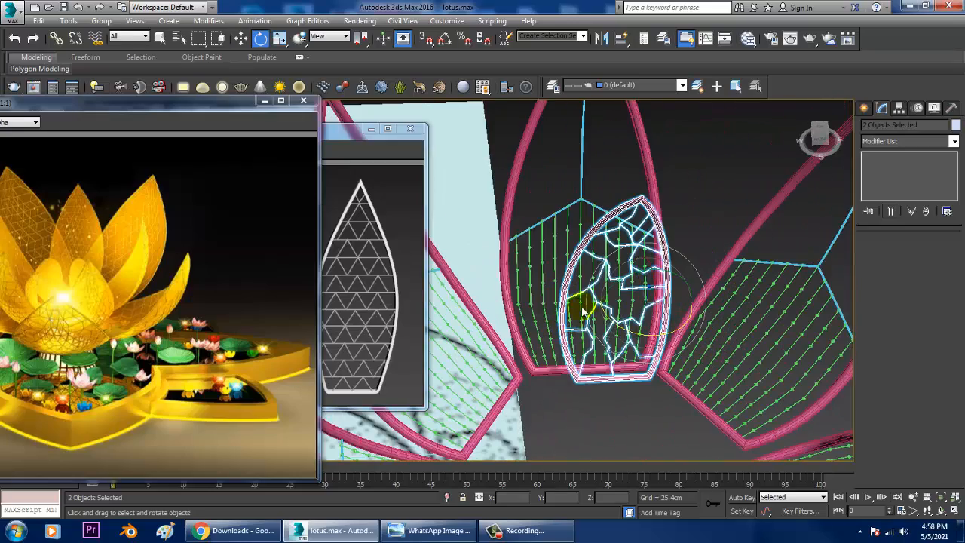
{"action": "left_click_drag", "start_coordinate": [667, 298], "coordinate": [654, 279]}
{"action": "key", "text": "ctrl+z"}
- Group the bent leaf outline and its crack pattern as Group007
{"action": "middle_click_drag", "start_coordinate": [667, 290], "coordinate": [651, 277], "text": "alt"}
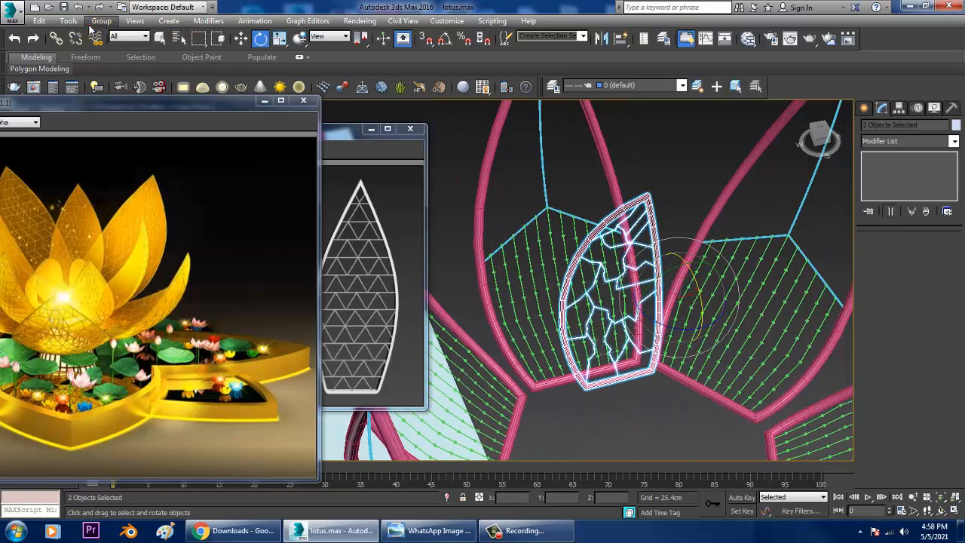
{"action": "left_click", "coordinate": [97, 22]}
{"action": "left_click", "coordinate": [112, 34]}
{"action": "left_click", "coordinate": [494, 285]}
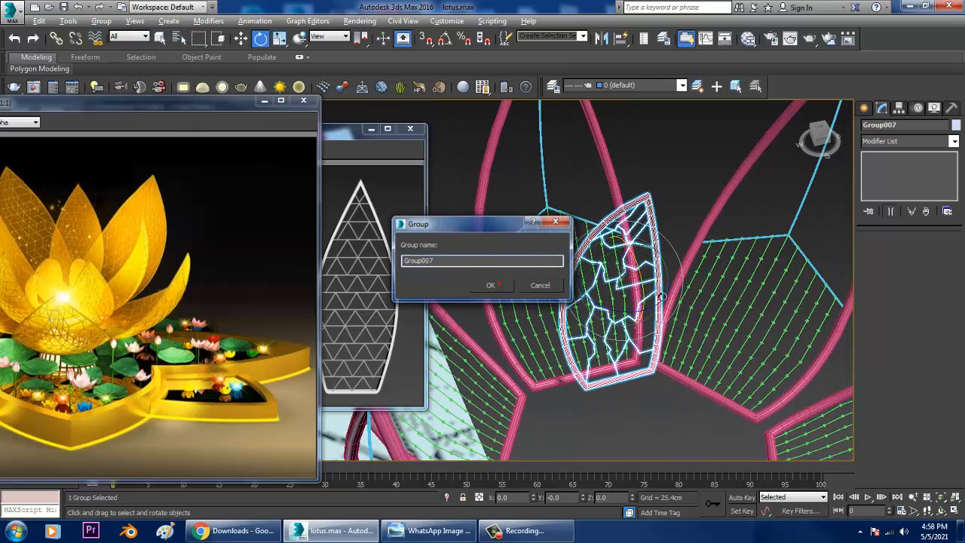
- Move the grouped crack-pattern petal to the gap between two outer petals and rotate it to face the lotus centre
{"action": "middle_click_drag", "start_coordinate": [662, 297], "coordinate": [663, 324], "text": "alt"}
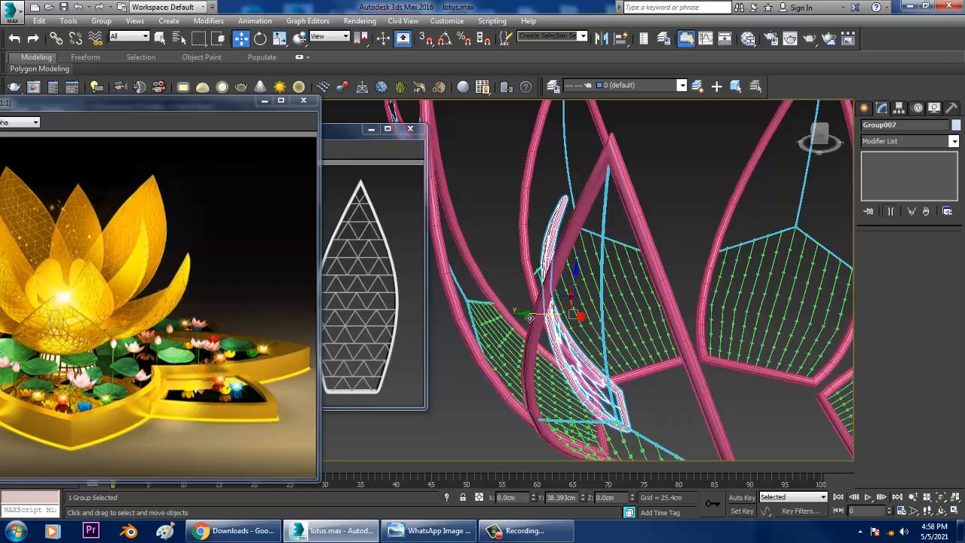
{"action": "middle_click_drag", "start_coordinate": [530, 317], "coordinate": [607, 316], "text": "alt"}
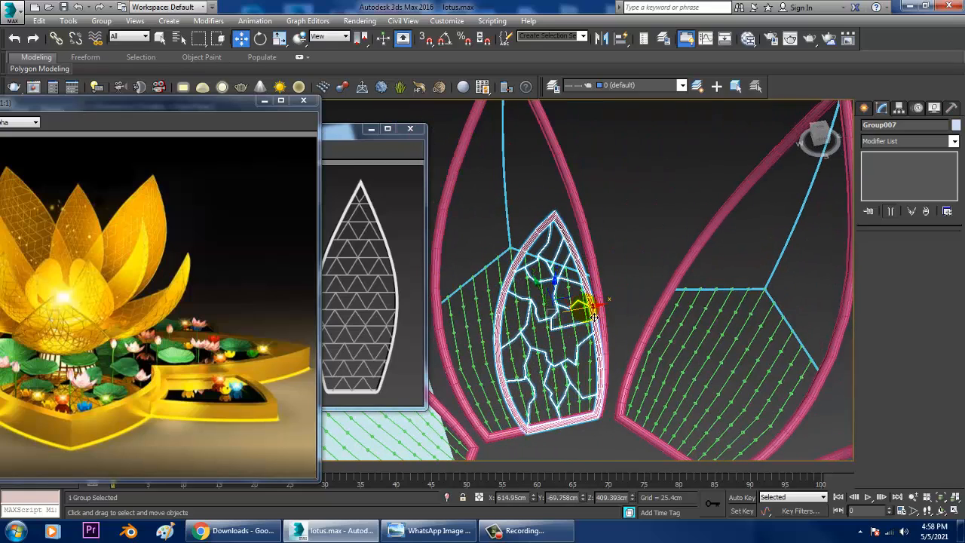
{"action": "key", "text": "e"}
{"action": "left_click_drag", "start_coordinate": [595, 317], "coordinate": [640, 333]}
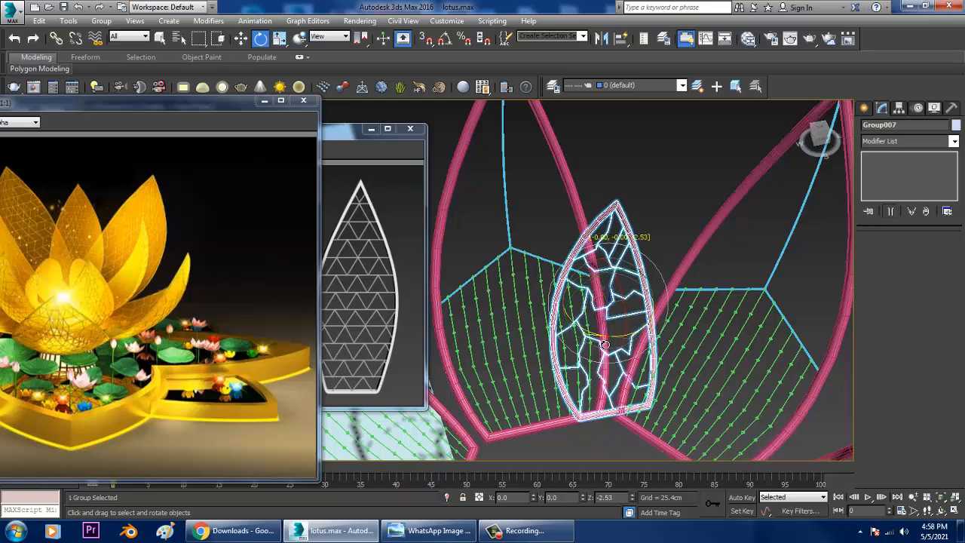
{"action": "left_click_drag", "start_coordinate": [605, 344], "coordinate": [578, 325]}
{"action": "middle_click_drag", "start_coordinate": [578, 324], "coordinate": [694, 321], "text": "alt"}
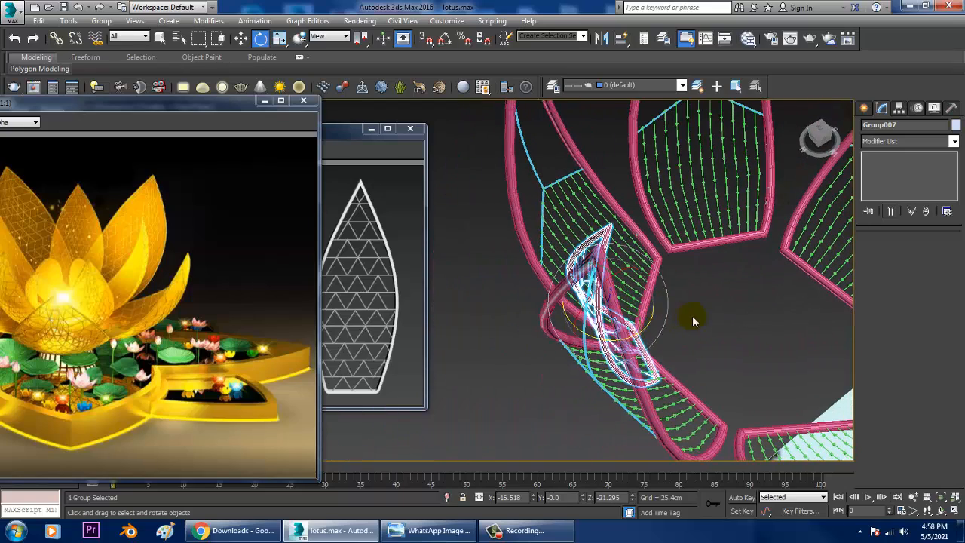
- Move the grouped petal along its local Y axis toward the lotus centre
{"action": "key", "text": "w"}
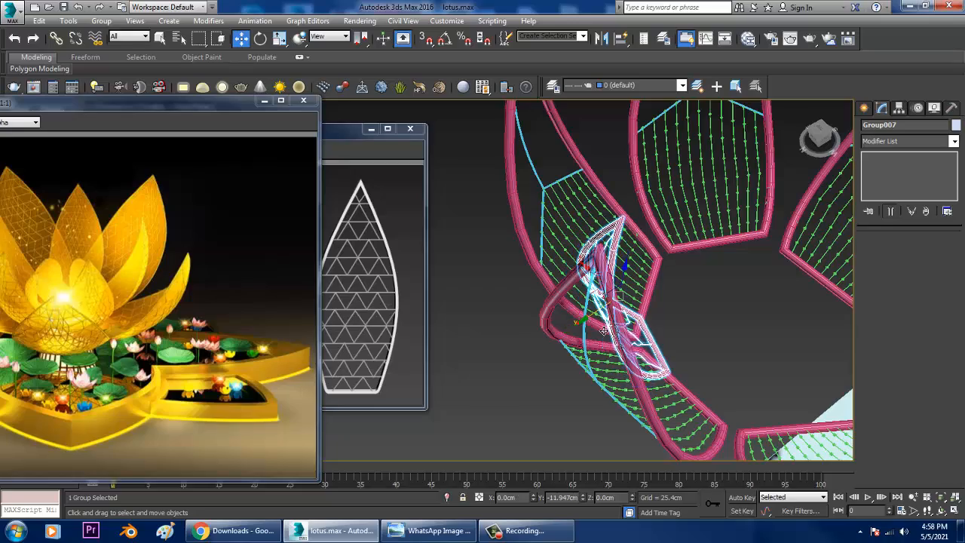
{"action": "middle_click_drag", "start_coordinate": [779, 350], "coordinate": [509, 349], "text": "alt"}
{"action": "left_click_drag", "start_coordinate": [668, 301], "coordinate": [664, 311]}
{"action": "key", "text": "shift+z"}
{"action": "key", "text": "shift+z"}
{"action": "key", "text": "shift+z"}
{"action": "key", "text": "shift+z"}
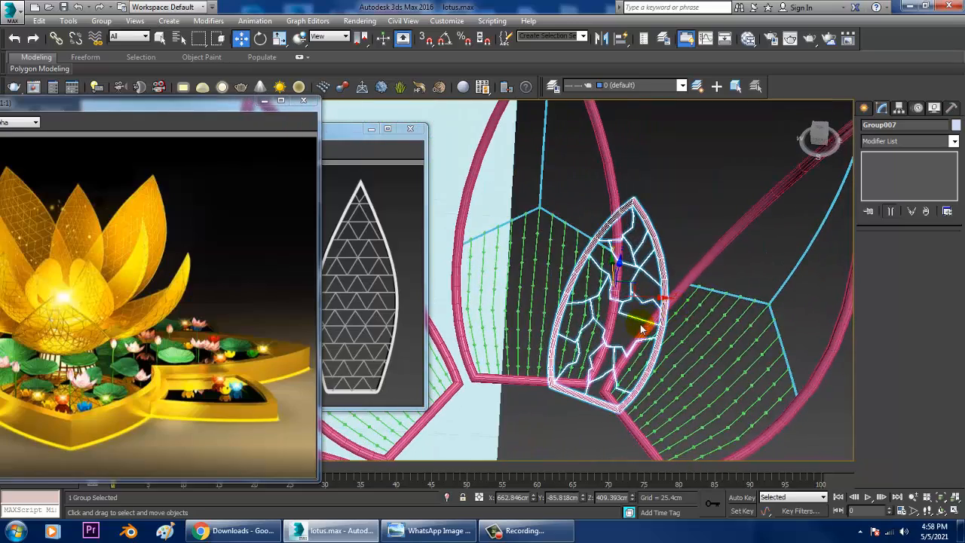
- In the top view, move only the grouped petal's pivot to the centre of the lotus ring
{"action": "key", "text": "alt+w"}
{"action": "key", "text": "alt+w"}
{"action": "scroll", "coordinate": [527, 219], "scroll_direction": "down", "scroll_amount": 6}
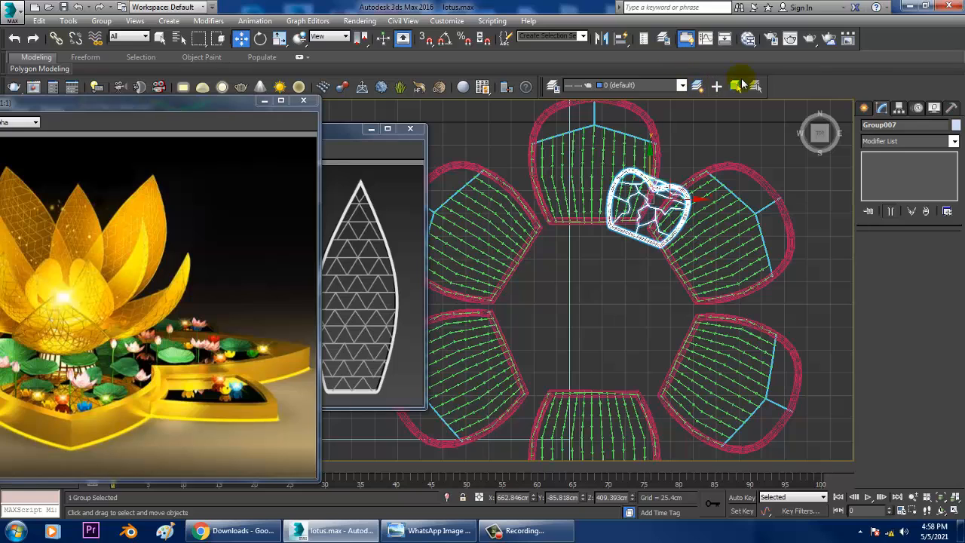
{"action": "left_click", "coordinate": [898, 109]}
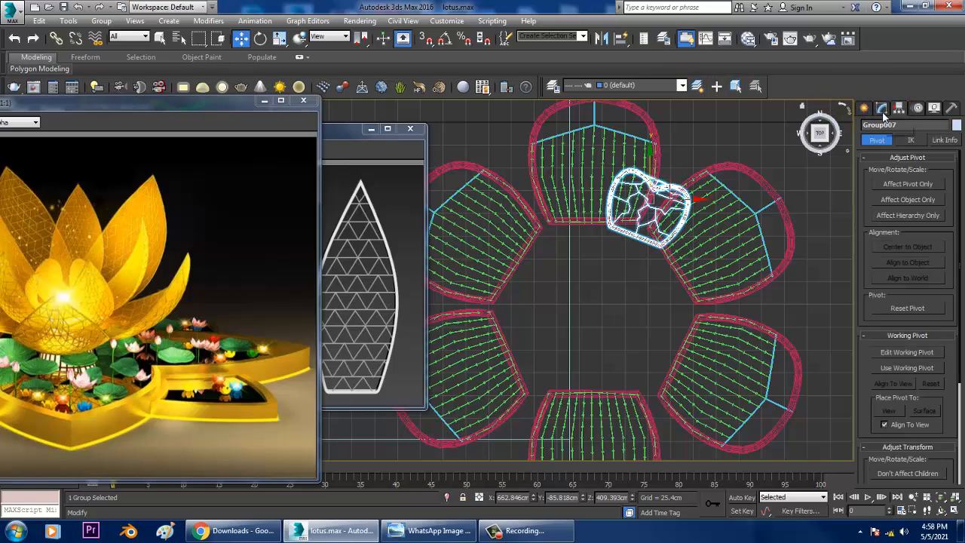
{"action": "left_click", "coordinate": [917, 188]}
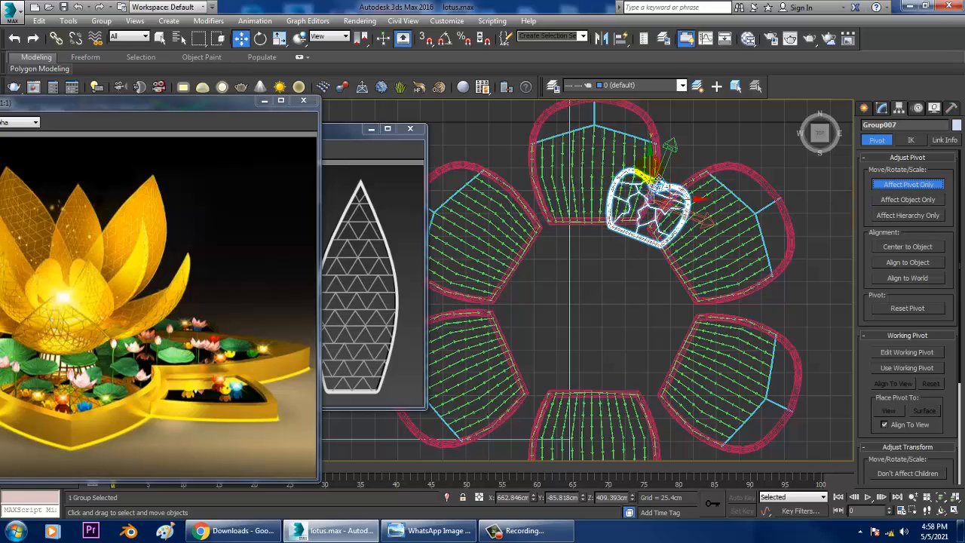
{"action": "left_click_drag", "start_coordinate": [658, 178], "coordinate": [677, 289]}
{"action": "left_click_drag", "start_coordinate": [686, 324], "coordinate": [641, 324]}
{"action": "key", "text": "e"}
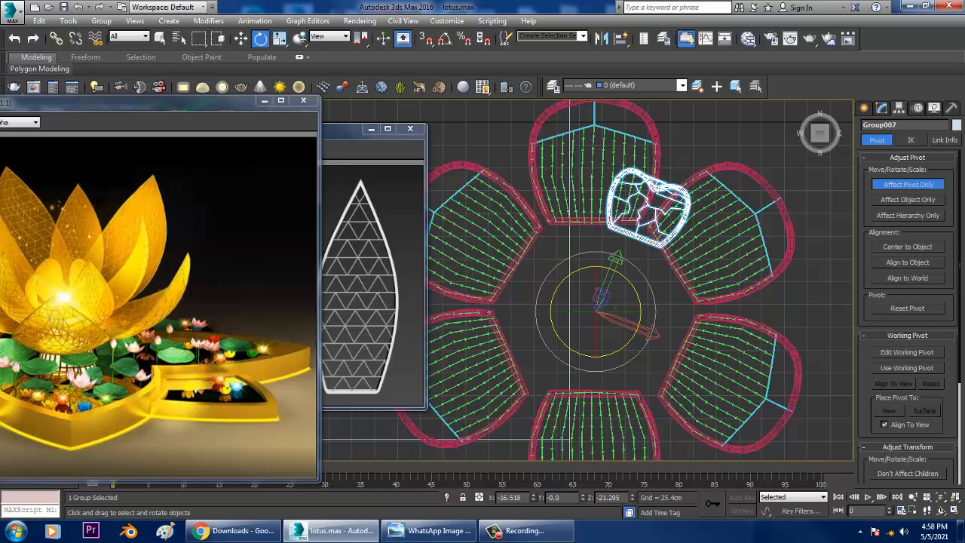
{"action": "left_click", "coordinate": [920, 186]}
- Rotate one independent copy of the grouped petal clockwise around the lotus centre into the next gap between outer petals
{"action": "left_click_drag", "start_coordinate": [659, 290], "coordinate": [681, 357]}
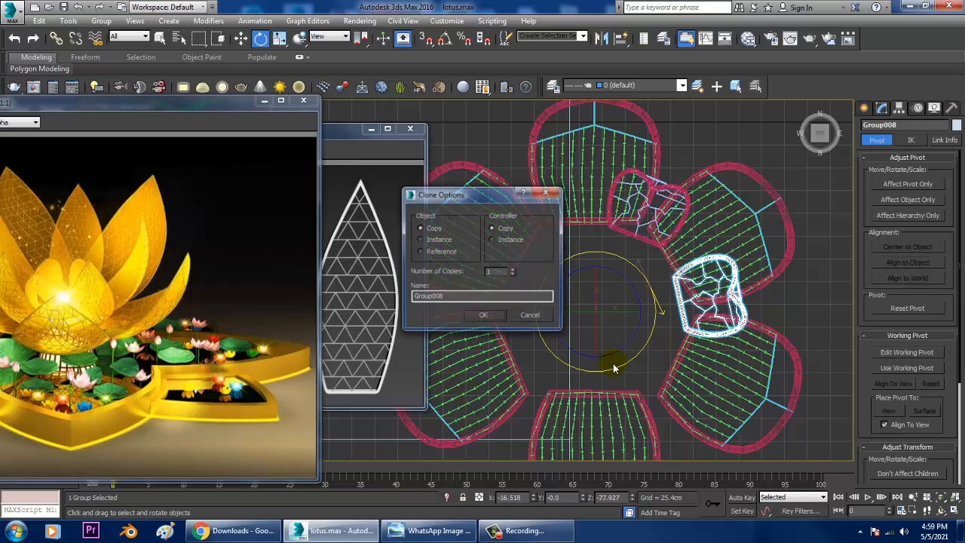
{"action": "left_click", "coordinate": [483, 318]}
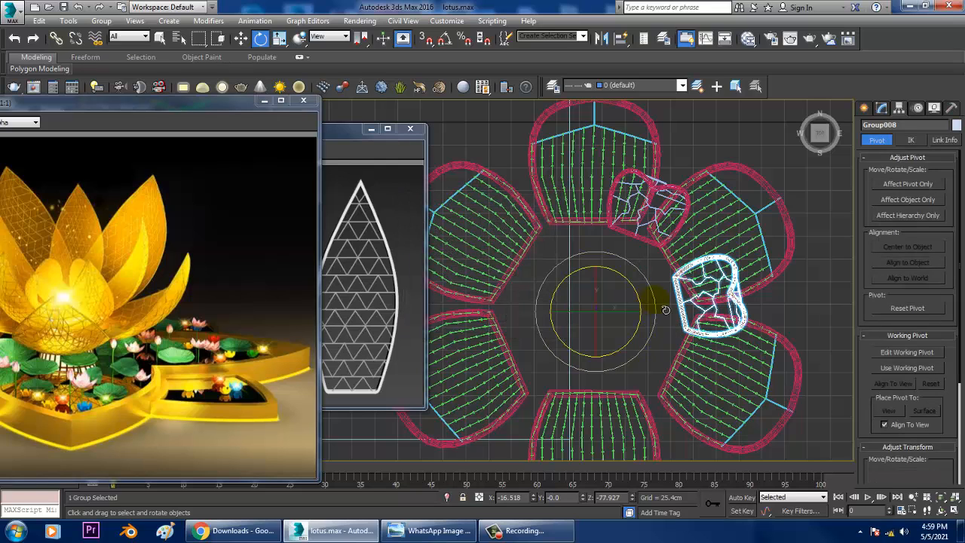
- Rotate four more independent copies of the grouped petal clockwise around the lotus centre, one into each remaining gap between outer petals
{"action": "left_click_drag", "start_coordinate": [665, 310], "coordinate": [672, 383], "text": "shift"}
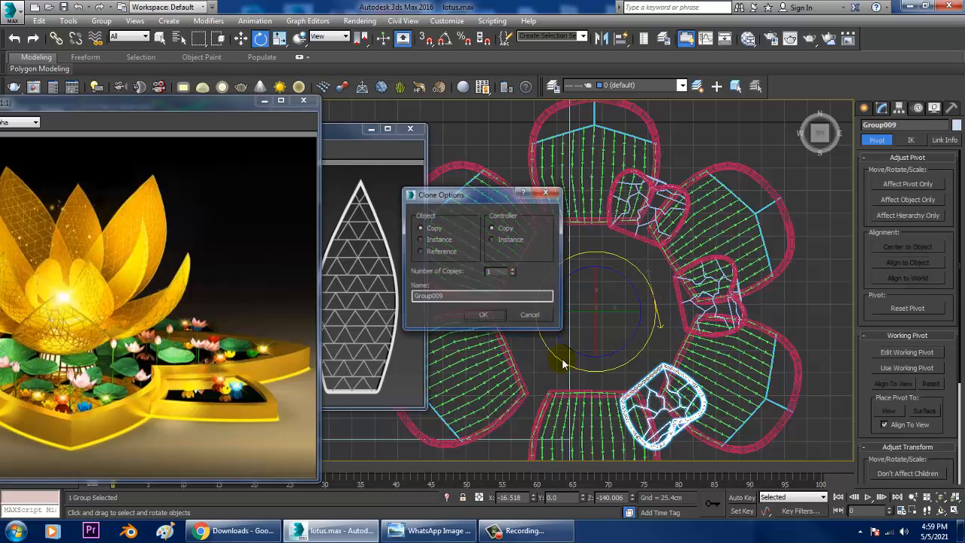
{"action": "left_click", "coordinate": [492, 316]}
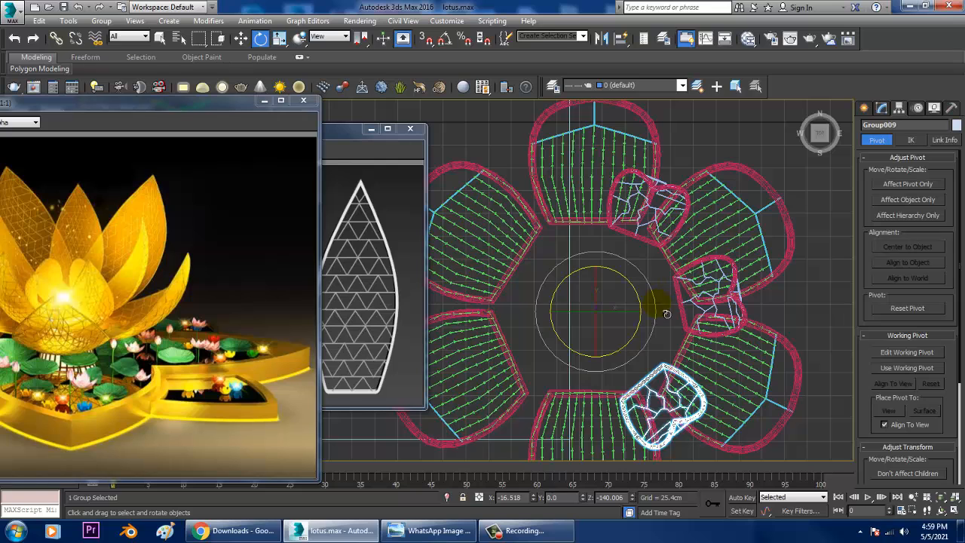
{"action": "mouse_move", "coordinate": [663, 316]}
{"action": "left_mouse_down", "text": "shift"}
{"action": "mouse_move", "coordinate": [665, 368]}
{"action": "mouse_move", "coordinate": [653, 405]}
{"action": "left_mouse_up", "text": "shift"}
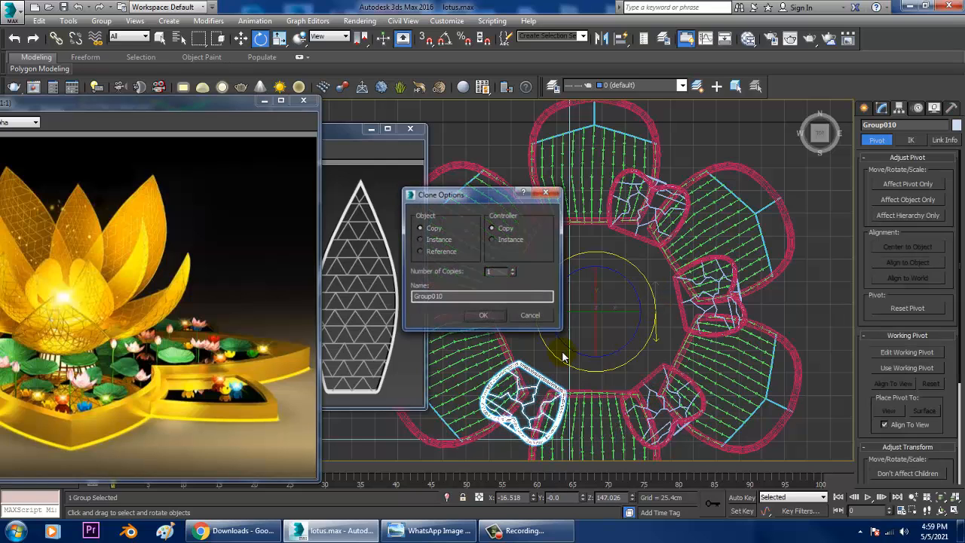
{"action": "left_click", "coordinate": [484, 315]}
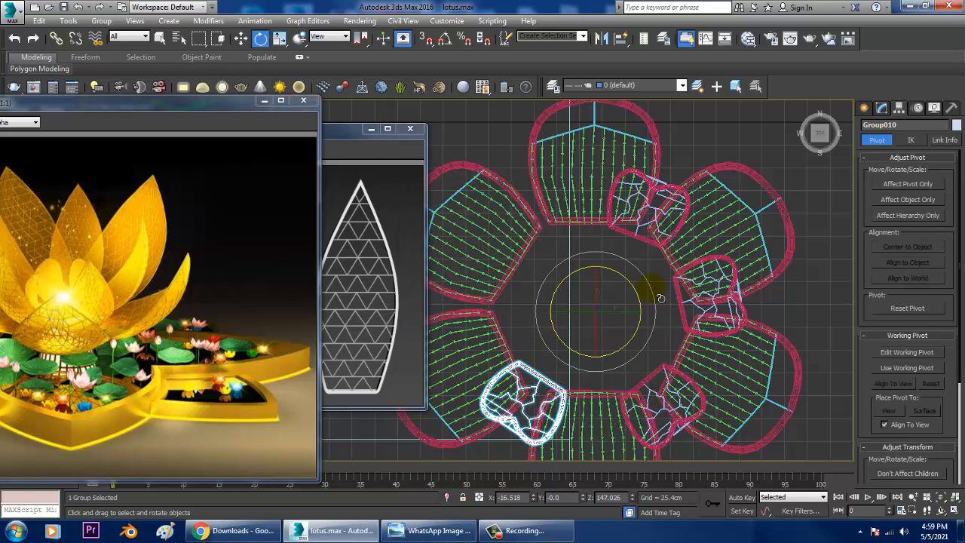
{"action": "left_click_drag", "start_coordinate": [660, 298], "coordinate": [663, 369], "text": "shift"}
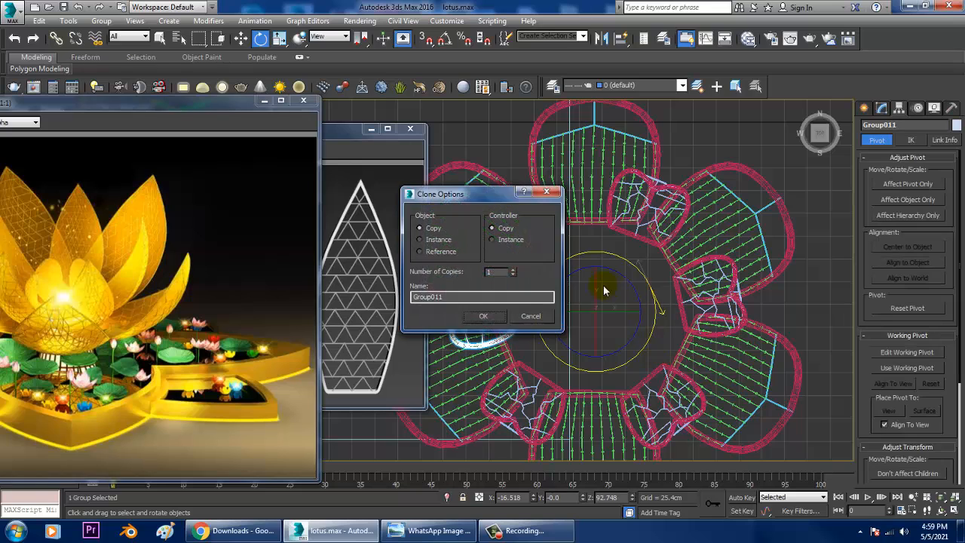
{"action": "left_click", "coordinate": [484, 316]}
{"action": "left_click_drag", "start_coordinate": [651, 288], "coordinate": [670, 363], "text": "shift"}
{"action": "left_click", "coordinate": [498, 320]}
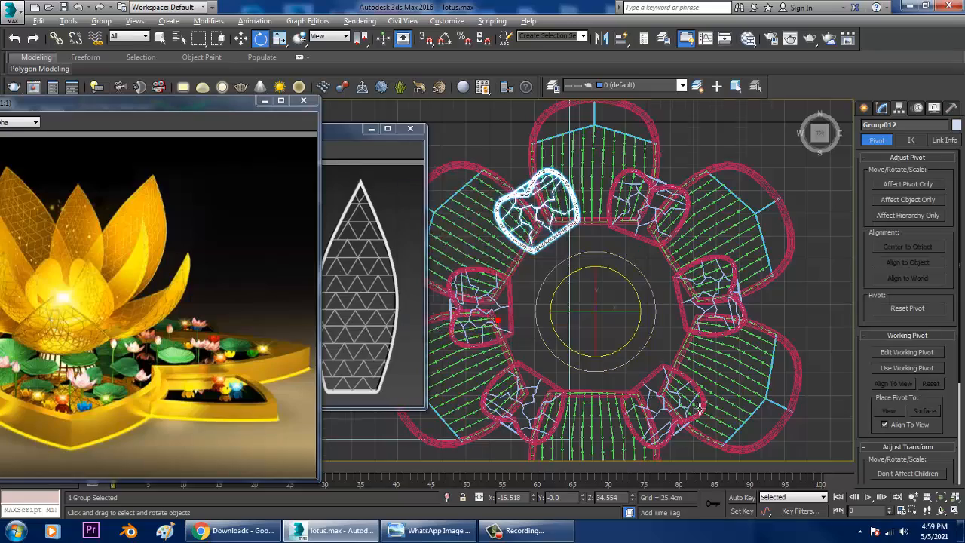
- In the perspective view, select all twelve petal groups and move them about 731 cm along the X axis toward the base
{"action": "key", "text": "alt+w"}
{"action": "mouse_move", "coordinate": [710, 382]}
{"action": "middle_mouse_down", "text": "alt"}
{"action": "mouse_move", "coordinate": [727, 314]}
{"action": "mouse_move", "coordinate": [681, 329]}
{"action": "middle_mouse_up", "text": "alt"}
{"action": "scroll", "coordinate": [680, 329], "scroll_direction": "down", "scroll_amount": 10}
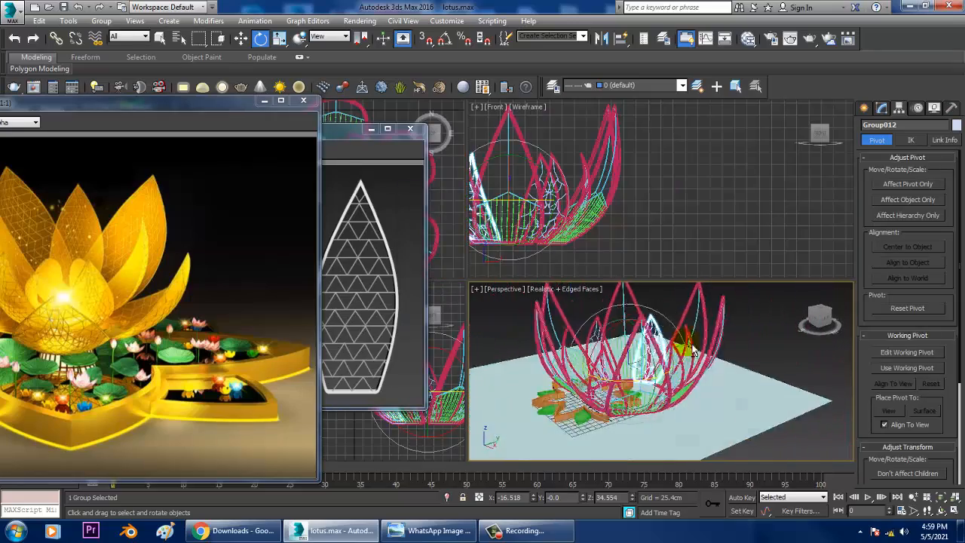
{"action": "scroll", "coordinate": [673, 339], "scroll_direction": "down", "scroll_amount": 5}
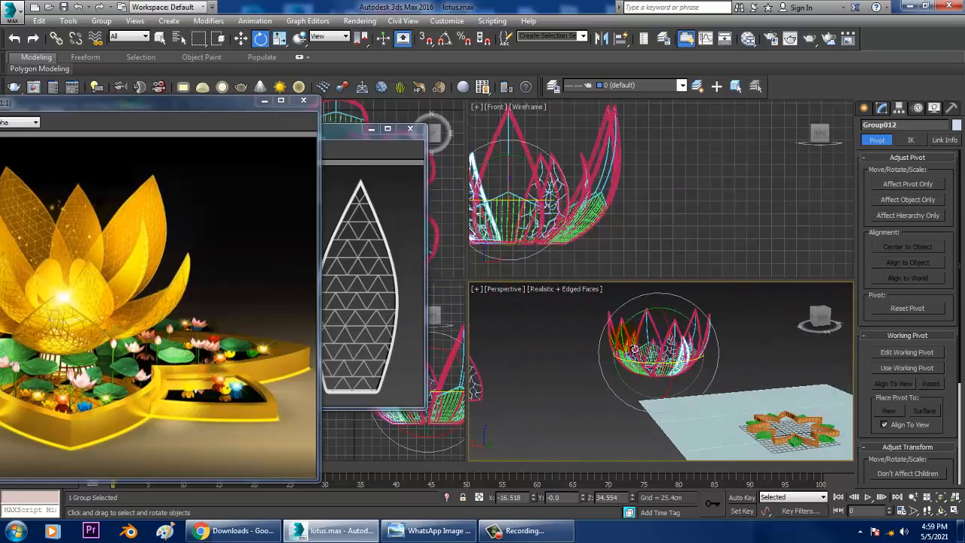
{"action": "key", "text": "w"}
{"action": "left_click_drag", "start_coordinate": [692, 366], "coordinate": [697, 371]}
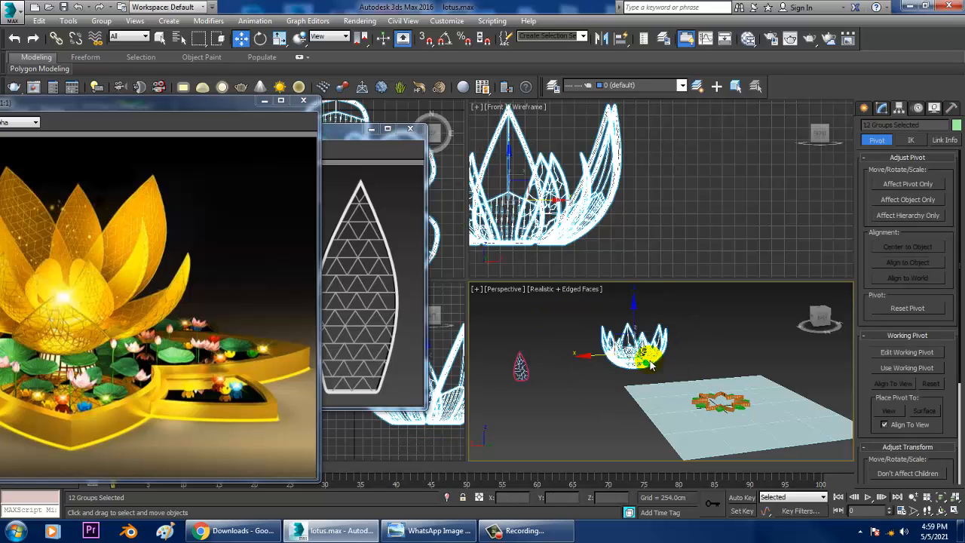
{"action": "left_click_drag", "start_coordinate": [600, 362], "coordinate": [687, 383]}
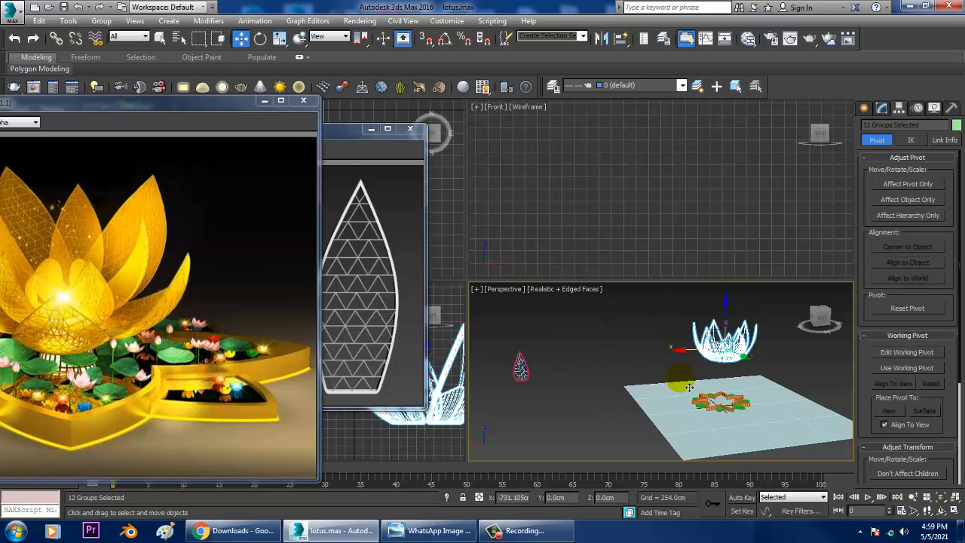
- Scale the twelve selected petal groups uniformly to about 48 percent
{"action": "key", "text": "alt+w"}
{"action": "scroll", "coordinate": [617, 253], "scroll_direction": "up", "scroll_amount": 5}
{"action": "middle_click_drag", "start_coordinate": [617, 252], "coordinate": [588, 343]}
{"action": "key", "text": "r"}
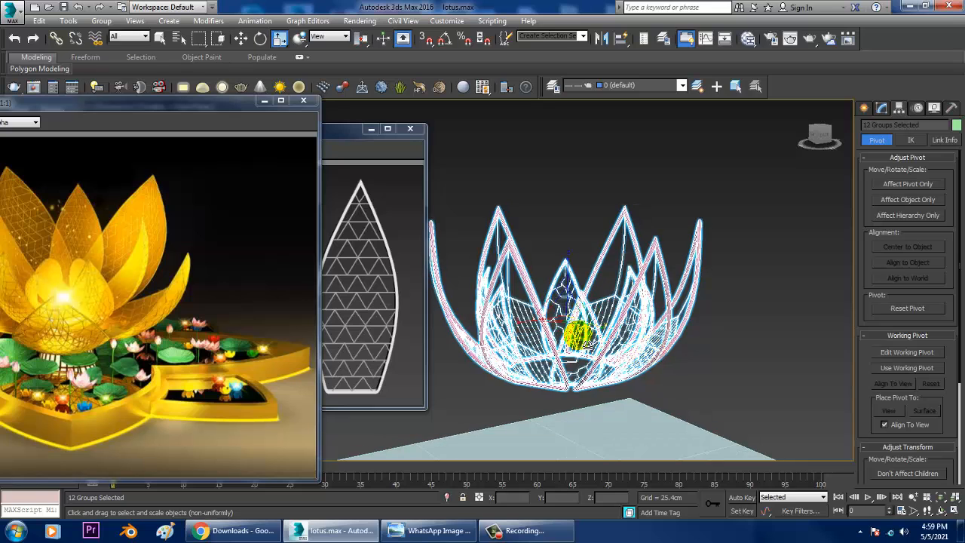
{"action": "left_click_drag", "start_coordinate": [573, 325], "coordinate": [605, 389]}
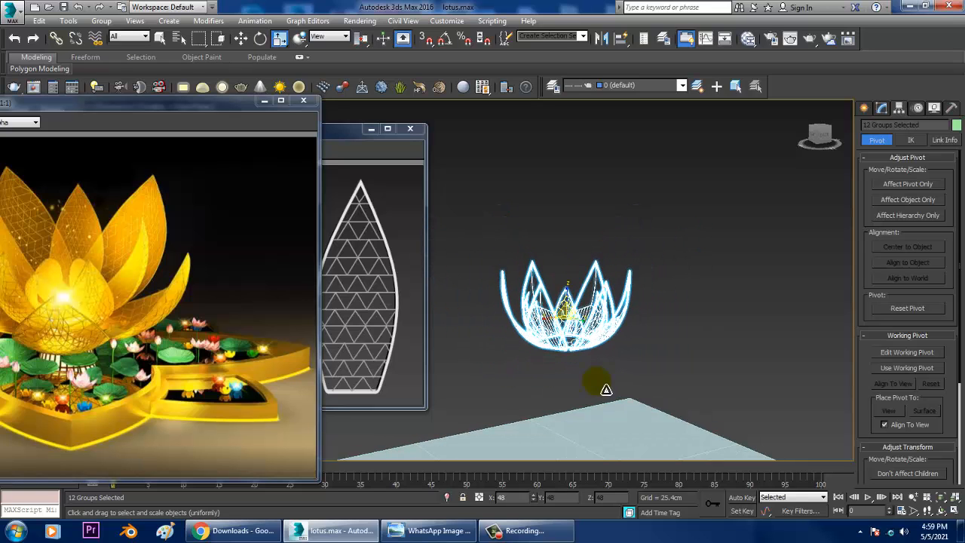
- Move the scaled lotus horizontally over the ground plane to bring it above the star-shaped base
{"action": "key", "text": "w"}
{"action": "middle_click_drag", "start_coordinate": [593, 353], "coordinate": [644, 271]}
{"action": "middle_click_drag", "start_coordinate": [626, 234], "coordinate": [633, 257], "text": "alt"}
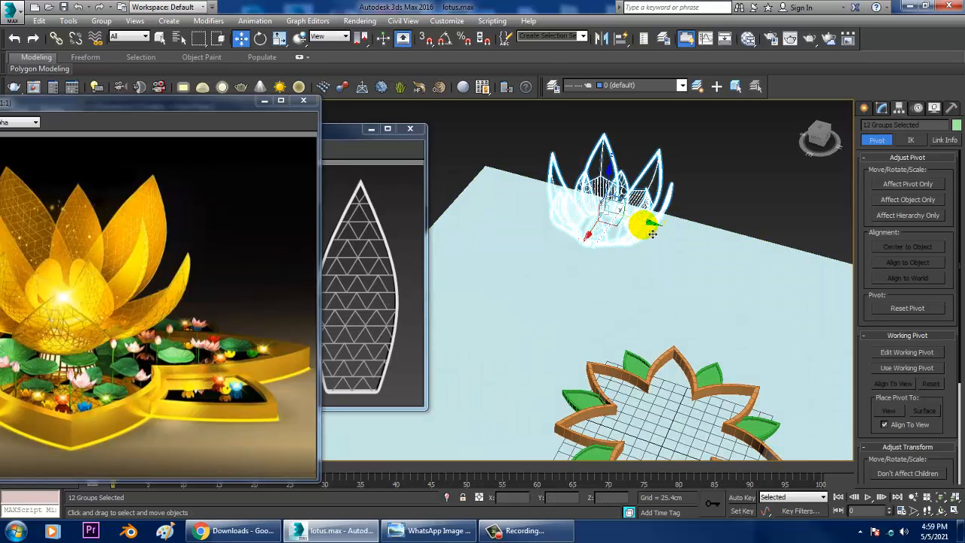
{"action": "left_click_drag", "start_coordinate": [652, 230], "coordinate": [803, 307]}
{"action": "middle_click_drag", "start_coordinate": [799, 303], "coordinate": [725, 249], "text": "alt"}
{"action": "left_click_drag", "start_coordinate": [698, 237], "coordinate": [561, 261]}
{"action": "middle_click_drag", "start_coordinate": [632, 283], "coordinate": [686, 275], "text": "alt"}
{"action": "scroll", "coordinate": [683, 275], "scroll_direction": "up", "scroll_amount": 3}
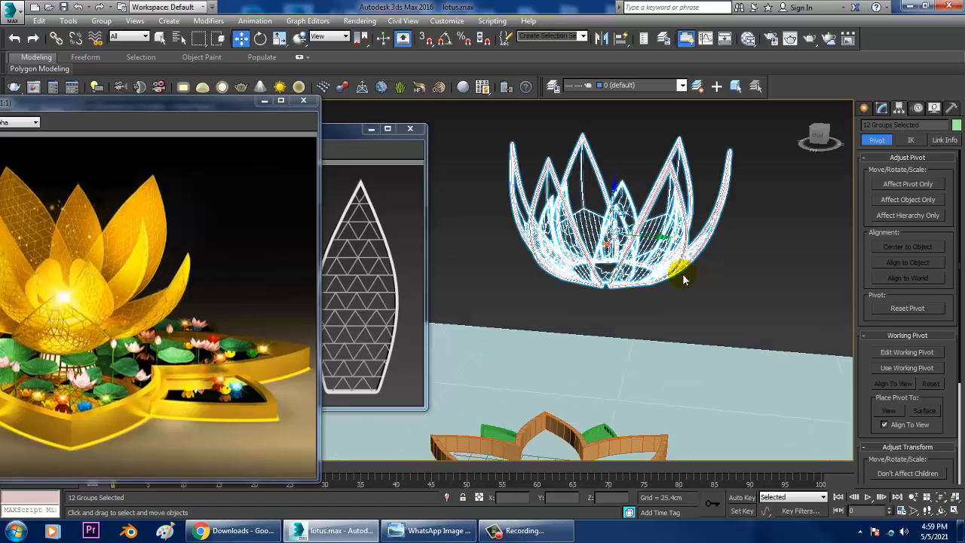
- Lower the lotus along the Z axis toward the star-shaped base
{"action": "middle_click_drag", "start_coordinate": [641, 243], "coordinate": [664, 220], "text": "alt"}
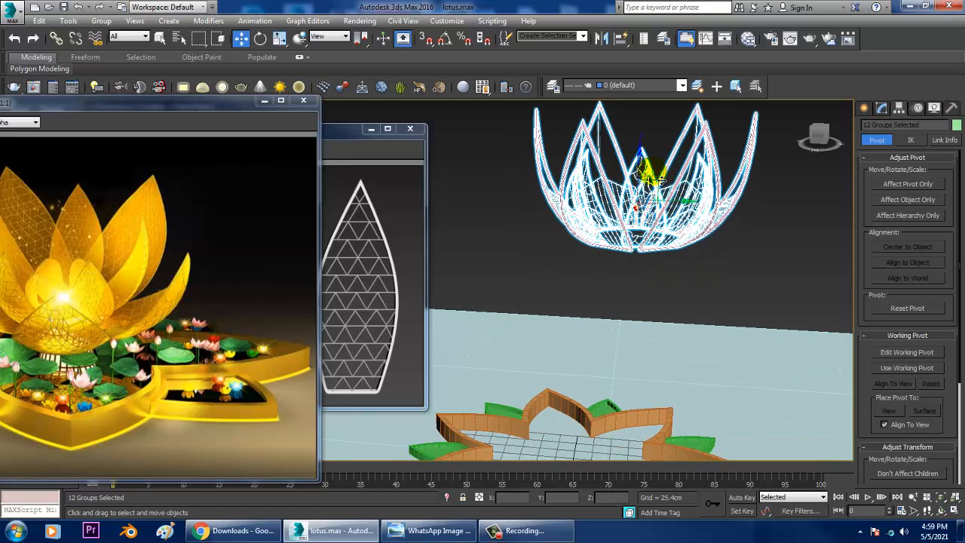
{"action": "left_click_drag", "start_coordinate": [639, 169], "coordinate": [640, 363]}
{"action": "middle_click_drag", "start_coordinate": [639, 363], "coordinate": [678, 392], "text": "alt"}
{"action": "middle_click_drag", "start_coordinate": [679, 392], "coordinate": [595, 374]}
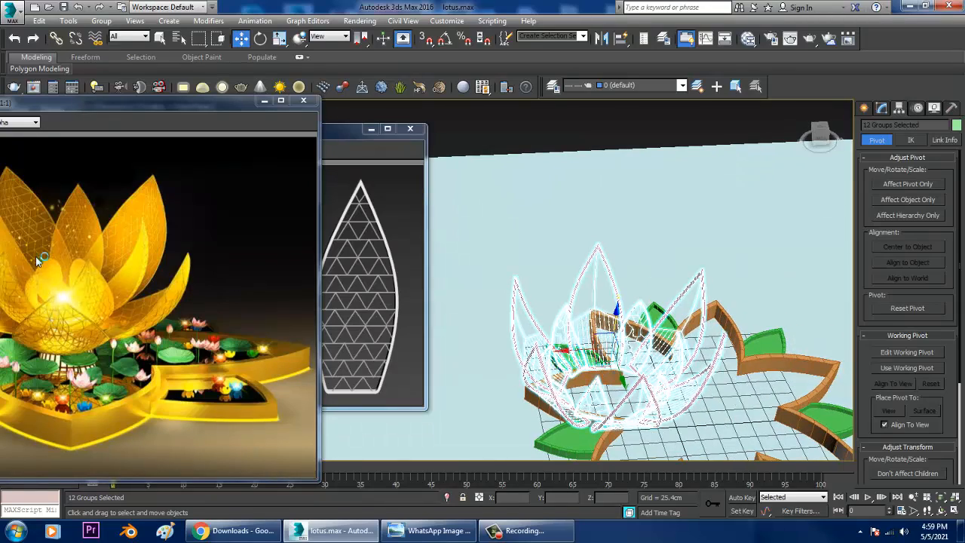
{"action": "middle_click_drag", "start_coordinate": [556, 337], "coordinate": [730, 415], "text": "alt"}
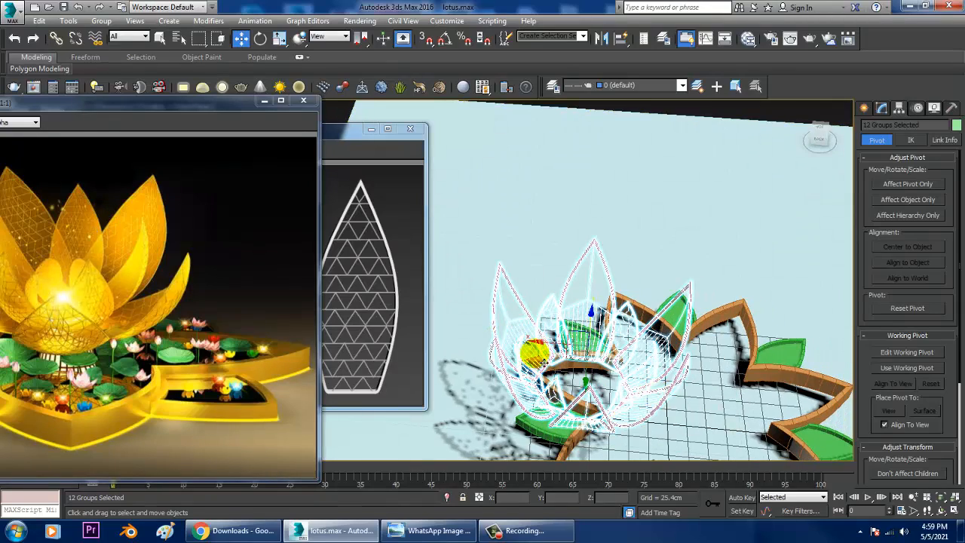
{"action": "middle_click_drag", "start_coordinate": [548, 349], "coordinate": [587, 334], "text": "alt"}
- Select all objects, assign the lotus and base a uniform light grey object colour, and clear the selection
{"action": "key", "text": "ctrl+a"}
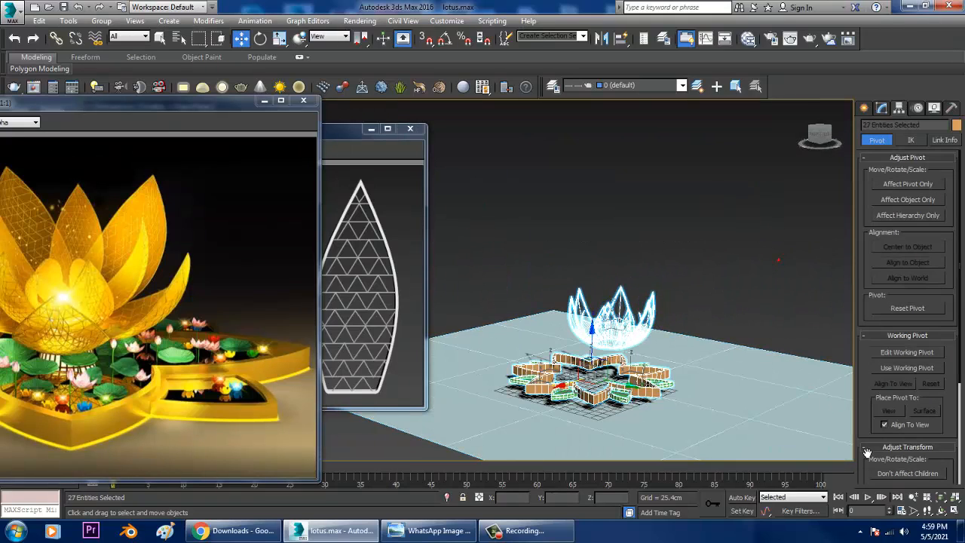
{"action": "left_click", "coordinate": [956, 125]}
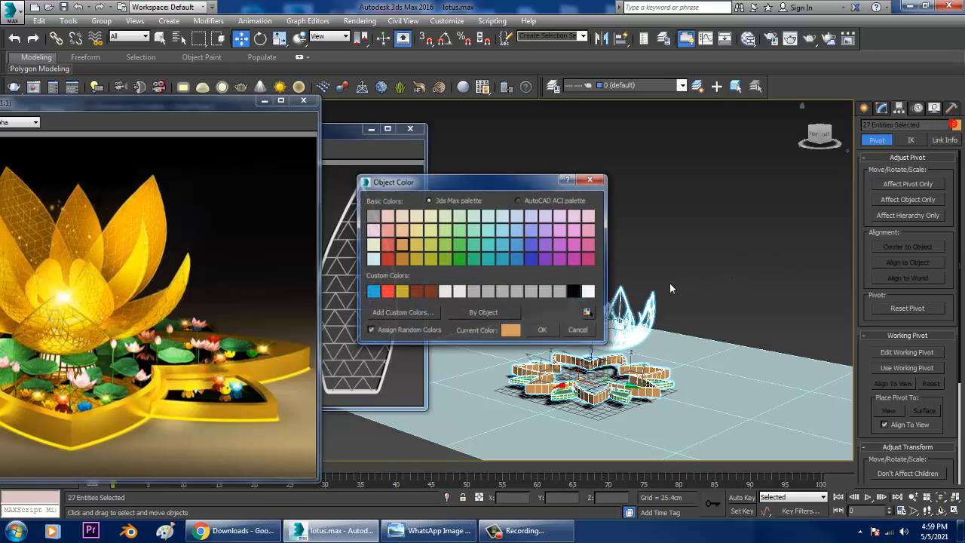
{"action": "left_click", "coordinate": [548, 337]}
{"action": "middle_click_drag", "start_coordinate": [626, 330], "coordinate": [651, 246], "text": "alt"}
{"action": "left_click", "coordinate": [645, 234]}
{"action": "scroll", "coordinate": [612, 304], "scroll_direction": "up", "scroll_amount": 2}
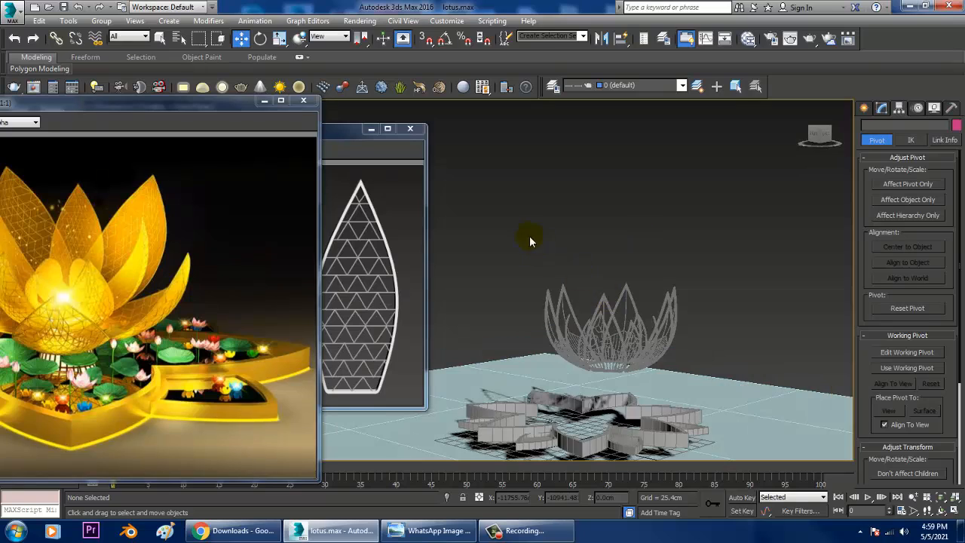
- Select the twelve petal groups and move them in the top view to the centre of the star-shaped base
{"action": "left_click_drag", "start_coordinate": [723, 378], "coordinate": [724, 378]}
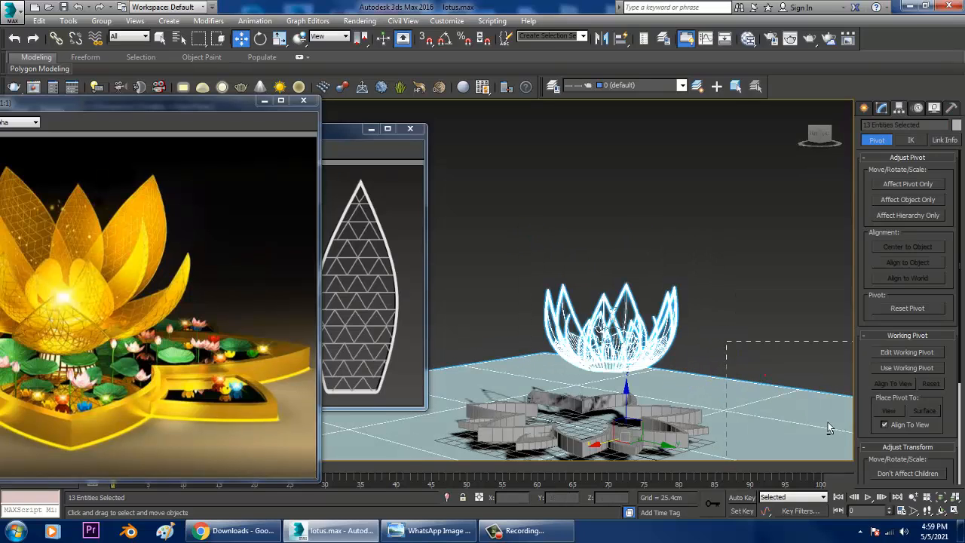
{"action": "left_click_drag", "start_coordinate": [620, 343], "coordinate": [618, 378]}
{"action": "middle_click_drag", "start_coordinate": [646, 377], "coordinate": [603, 351], "text": "alt"}
{"action": "key", "text": "alt+w"}
{"action": "right_click", "coordinate": [446, 252]}
{"action": "key", "text": "alt+w"}
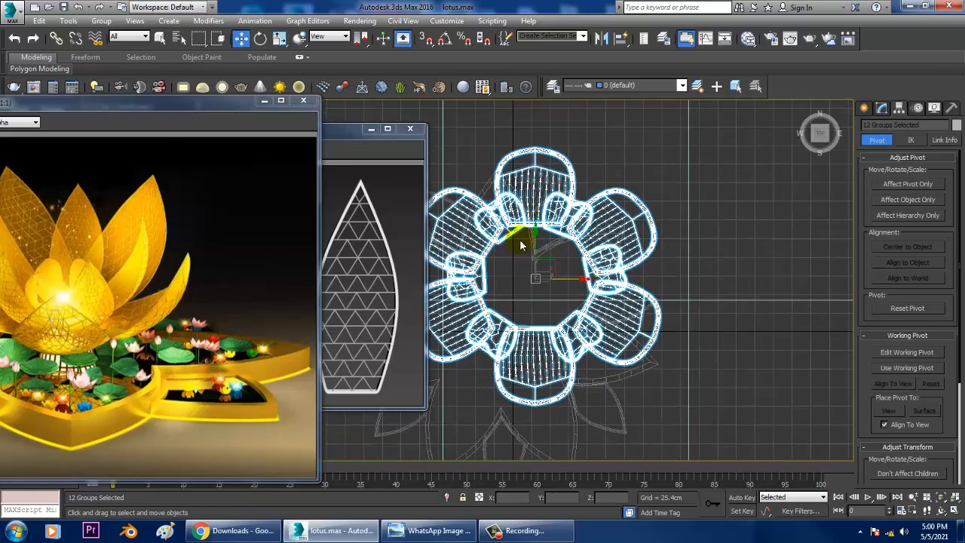
{"action": "scroll", "coordinate": [541, 271], "scroll_direction": "down", "scroll_amount": 1}
{"action": "middle_click_drag", "start_coordinate": [547, 276], "coordinate": [639, 268]}
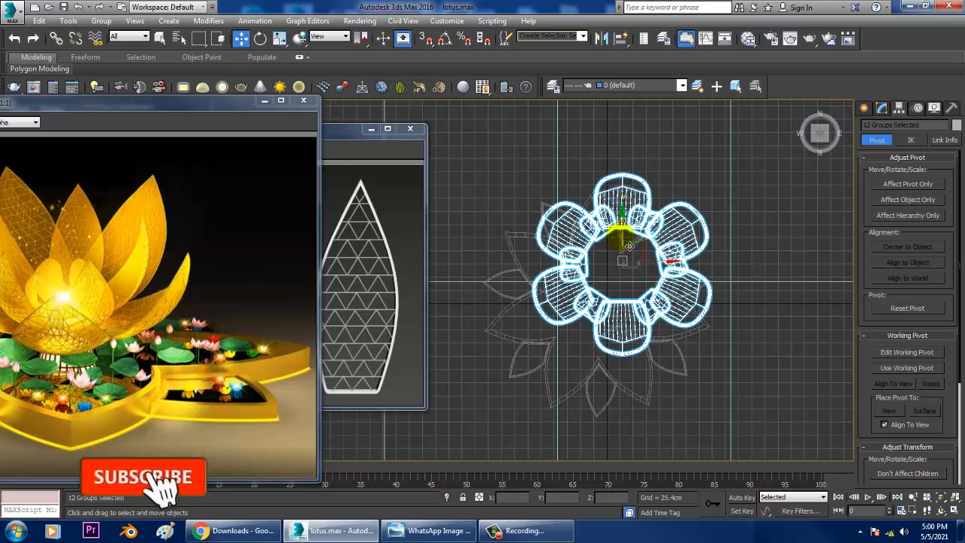
{"action": "left_click_drag", "start_coordinate": [637, 247], "coordinate": [644, 311]}
- In the perspective view, lower the lotus about 73 cm along the Z axis onto the base
{"action": "key", "text": "alt+w"}
{"action": "right_click", "coordinate": [717, 392]}
{"action": "key", "text": "alt+w"}
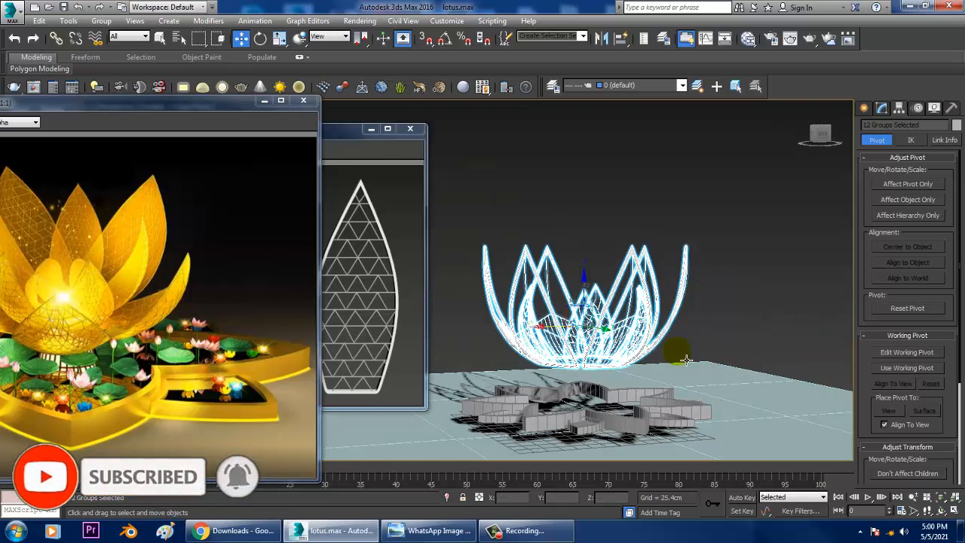
{"action": "left_click_drag", "start_coordinate": [585, 286], "coordinate": [585, 329]}
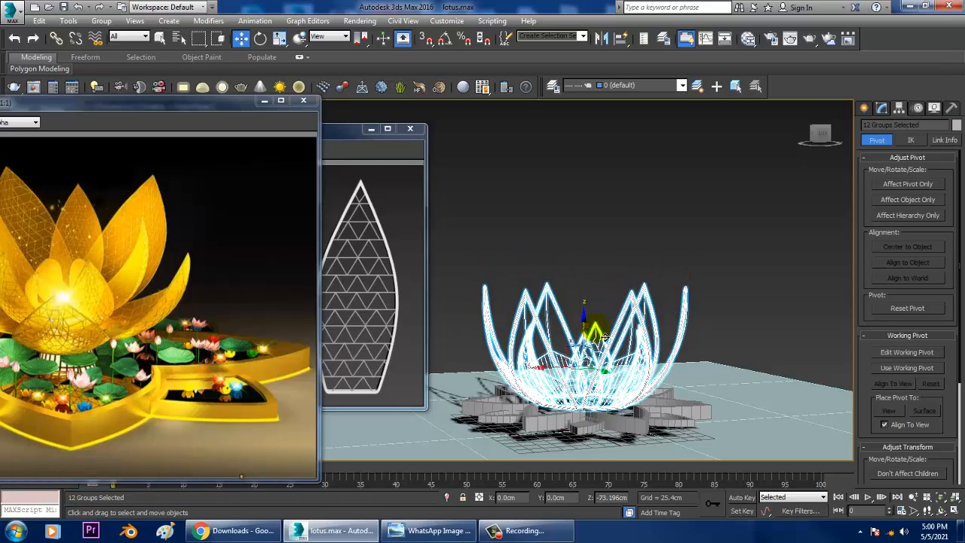
{"action": "middle_click_drag", "start_coordinate": [595, 334], "coordinate": [713, 284], "text": "alt"}
{"action": "scroll", "coordinate": [648, 365], "scroll_direction": "up", "scroll_amount": 3}
{"action": "scroll", "coordinate": [713, 285], "scroll_direction": "down", "scroll_amount": 3}
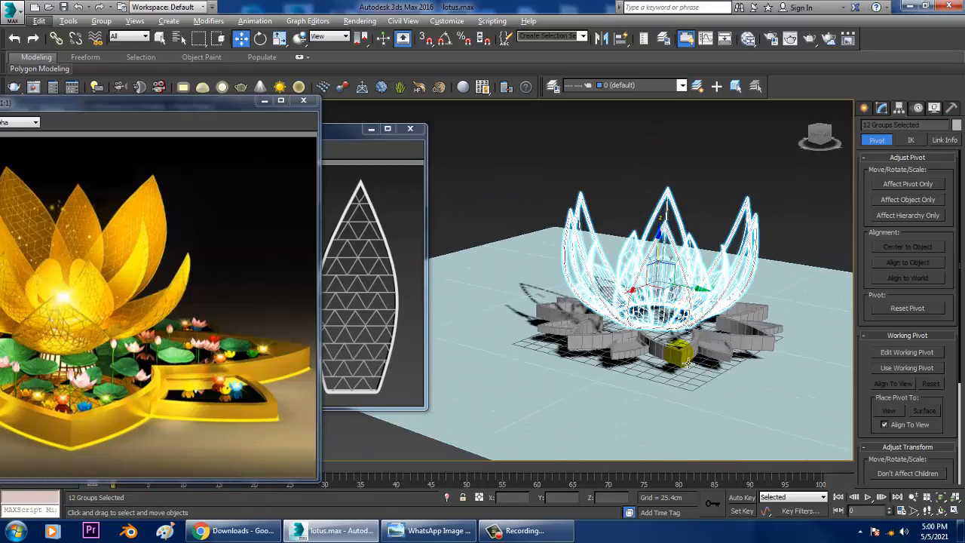
- Raise the ground plane about 26 cm to the underside of the base, deselect it and turn off the edged-faces display
{"action": "left_click", "coordinate": [649, 368]}
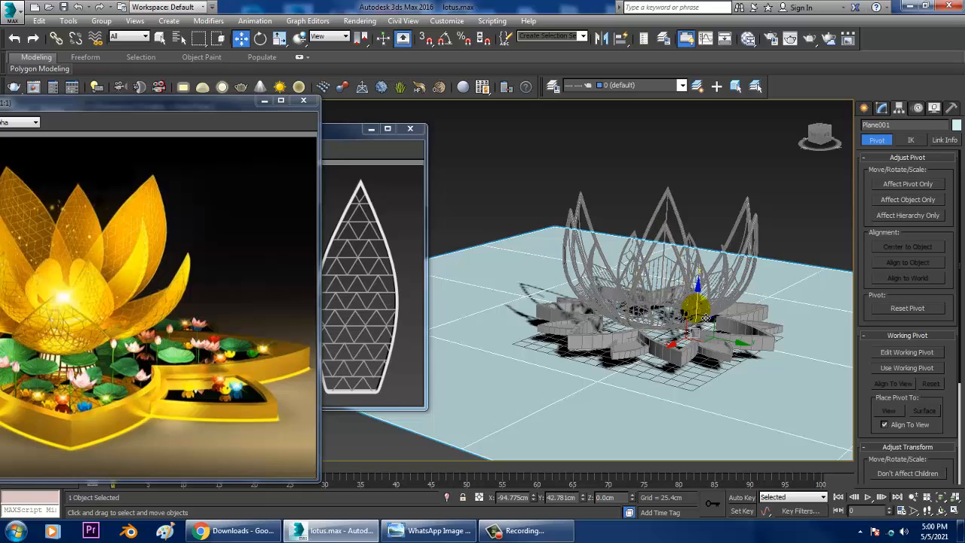
{"action": "left_click_drag", "start_coordinate": [704, 317], "coordinate": [707, 306]}
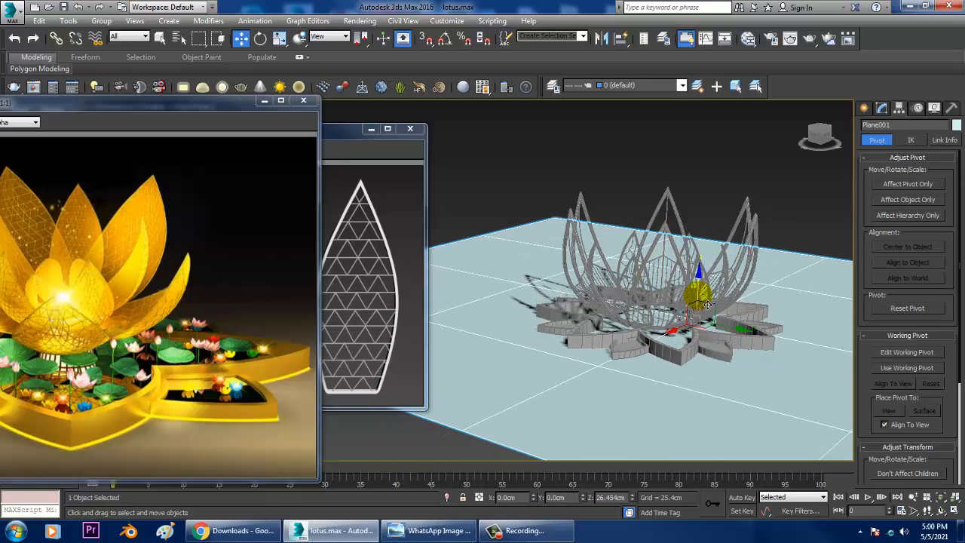
{"action": "left_click", "coordinate": [691, 174]}
{"action": "scroll", "coordinate": [653, 265], "scroll_direction": "up", "scroll_amount": 3}
{"action": "key", "text": "F4"}
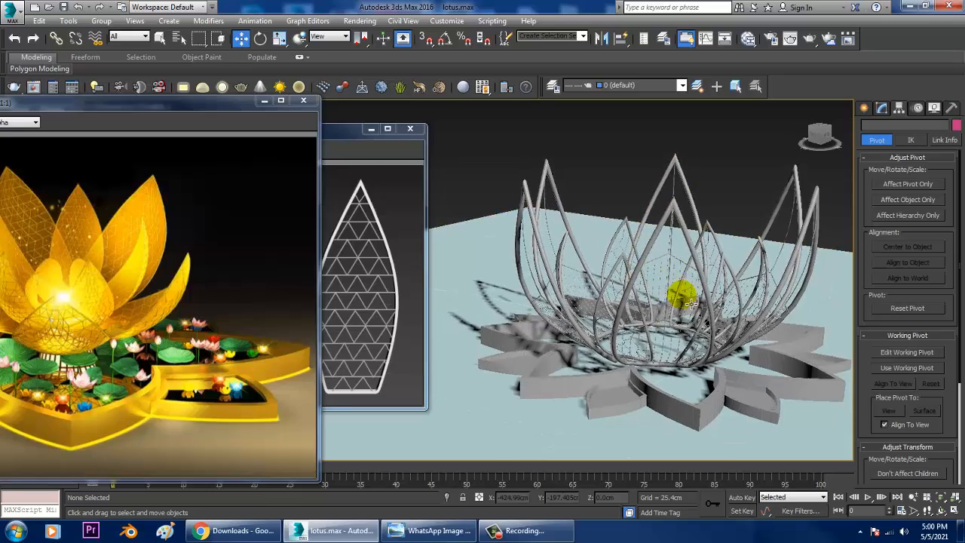
- Examine how the lotus petals sit on the base from close up and from several angles
{"action": "scroll", "coordinate": [641, 308], "scroll_direction": "up", "scroll_amount": 5}
{"action": "scroll", "coordinate": [595, 355], "scroll_direction": "up", "scroll_amount": 3}
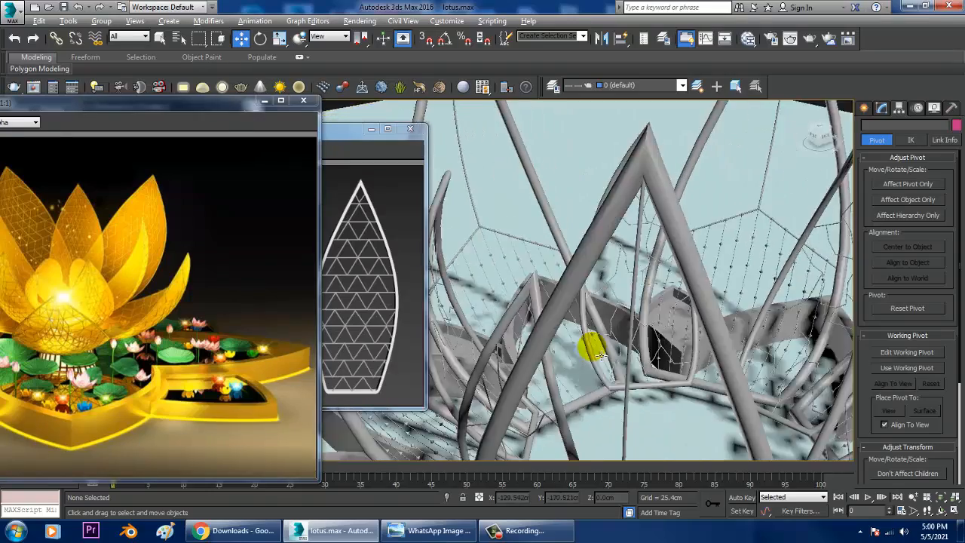
{"action": "scroll", "coordinate": [601, 355], "scroll_direction": "down", "scroll_amount": 3}
{"action": "middle_click_drag", "start_coordinate": [602, 355], "coordinate": [671, 407], "text": "alt"}
{"action": "scroll", "coordinate": [682, 345], "scroll_direction": "down", "scroll_amount": 3}
{"action": "scroll", "coordinate": [646, 343], "scroll_direction": "down", "scroll_amount": 5}
{"action": "scroll", "coordinate": [672, 374], "scroll_direction": "up", "scroll_amount": 3}
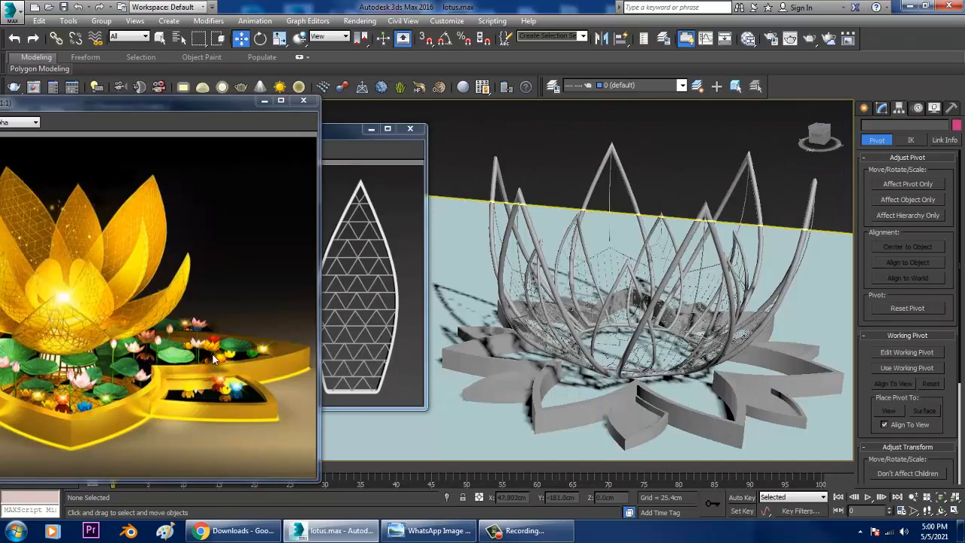
{"action": "middle_click_drag", "start_coordinate": [647, 366], "coordinate": [648, 343], "text": "alt"}
- Check the petal pattern reference image and minimise both reference image windows to clear the perspective view of the lotus
{"action": "left_click", "coordinate": [387, 238]}
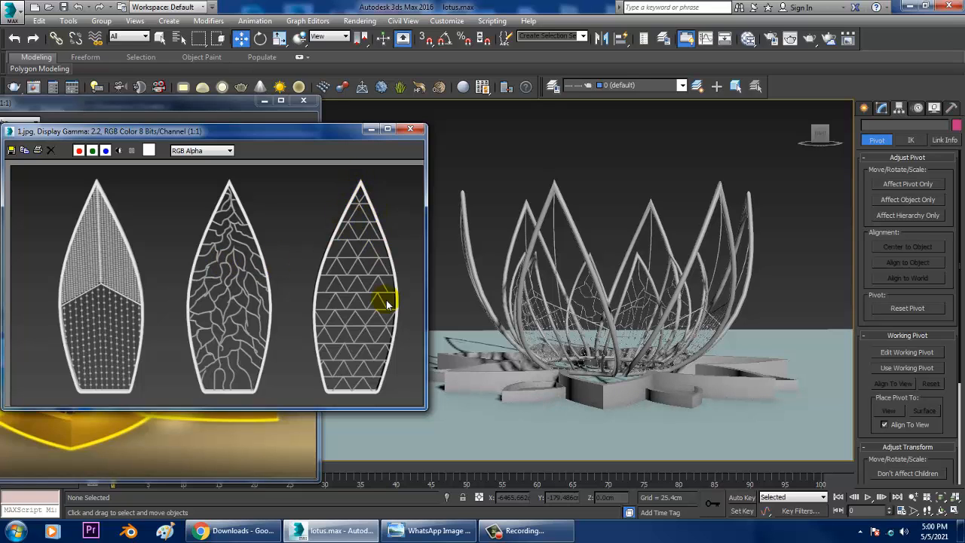
{"action": "middle_click_drag", "start_coordinate": [641, 319], "coordinate": [543, 197], "text": "alt"}
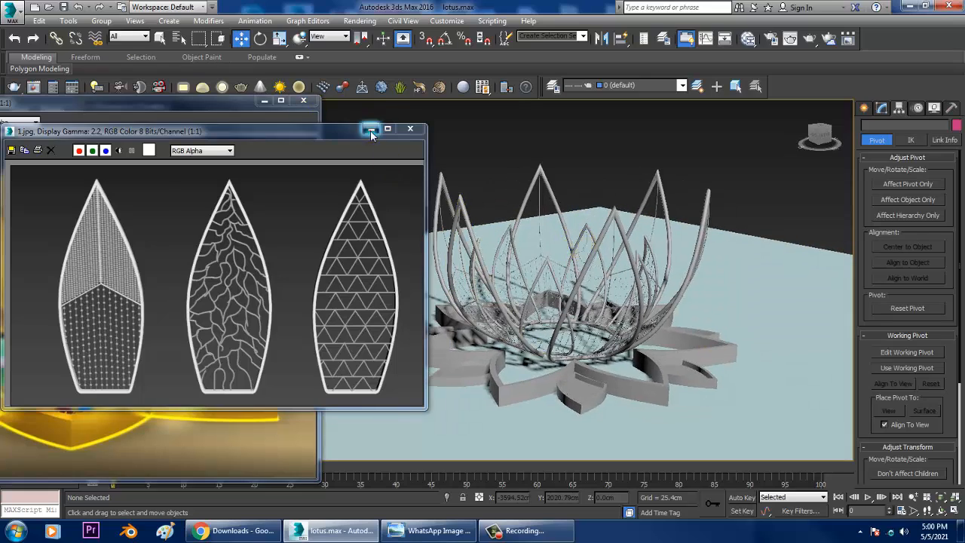
{"action": "left_click", "coordinate": [371, 129]}
{"action": "left_click", "coordinate": [264, 100]}
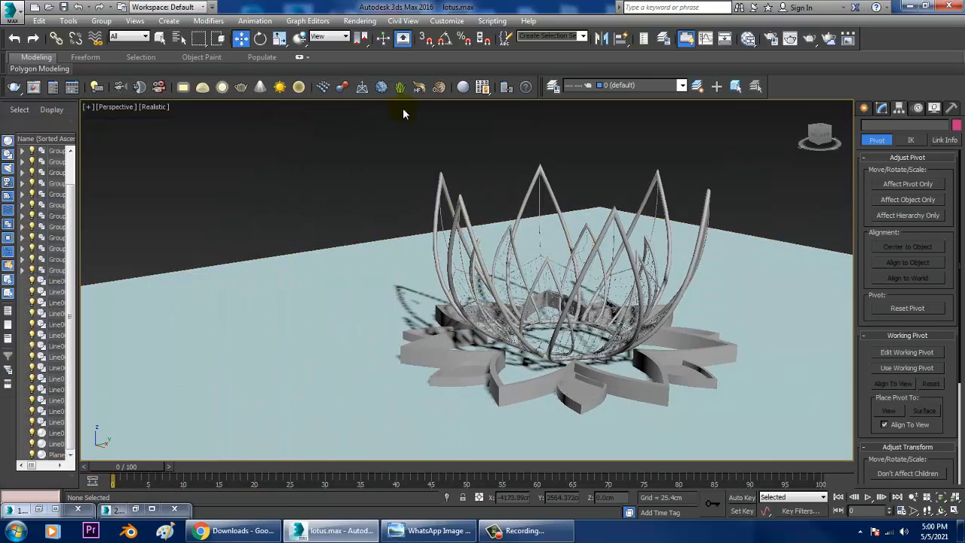
{"action": "scroll", "coordinate": [520, 239], "scroll_direction": "up", "scroll_amount": 4}
{"action": "middle_click_drag", "start_coordinate": [521, 240], "coordinate": [449, 195], "text": "alt"}
{"action": "middle_click_drag", "start_coordinate": [679, 287], "coordinate": [555, 306], "text": "alt"}
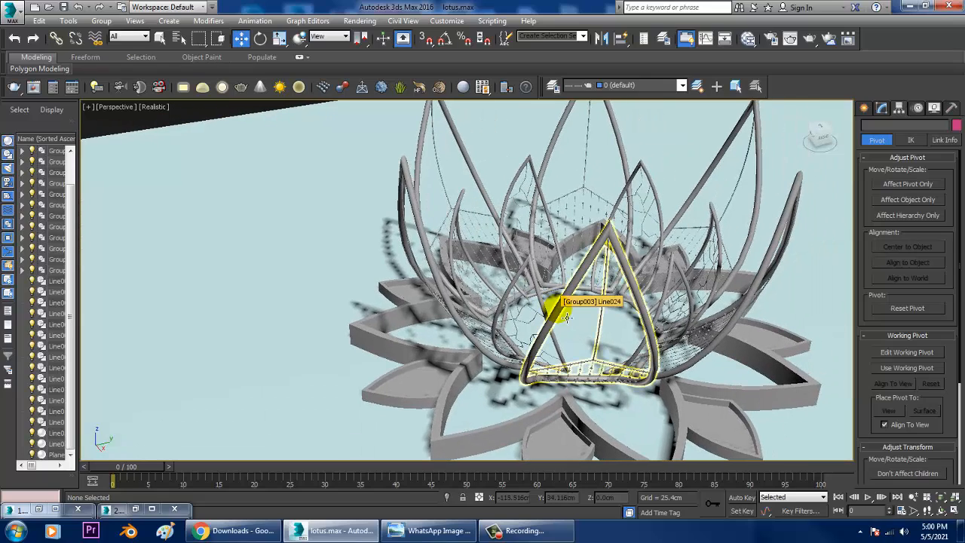